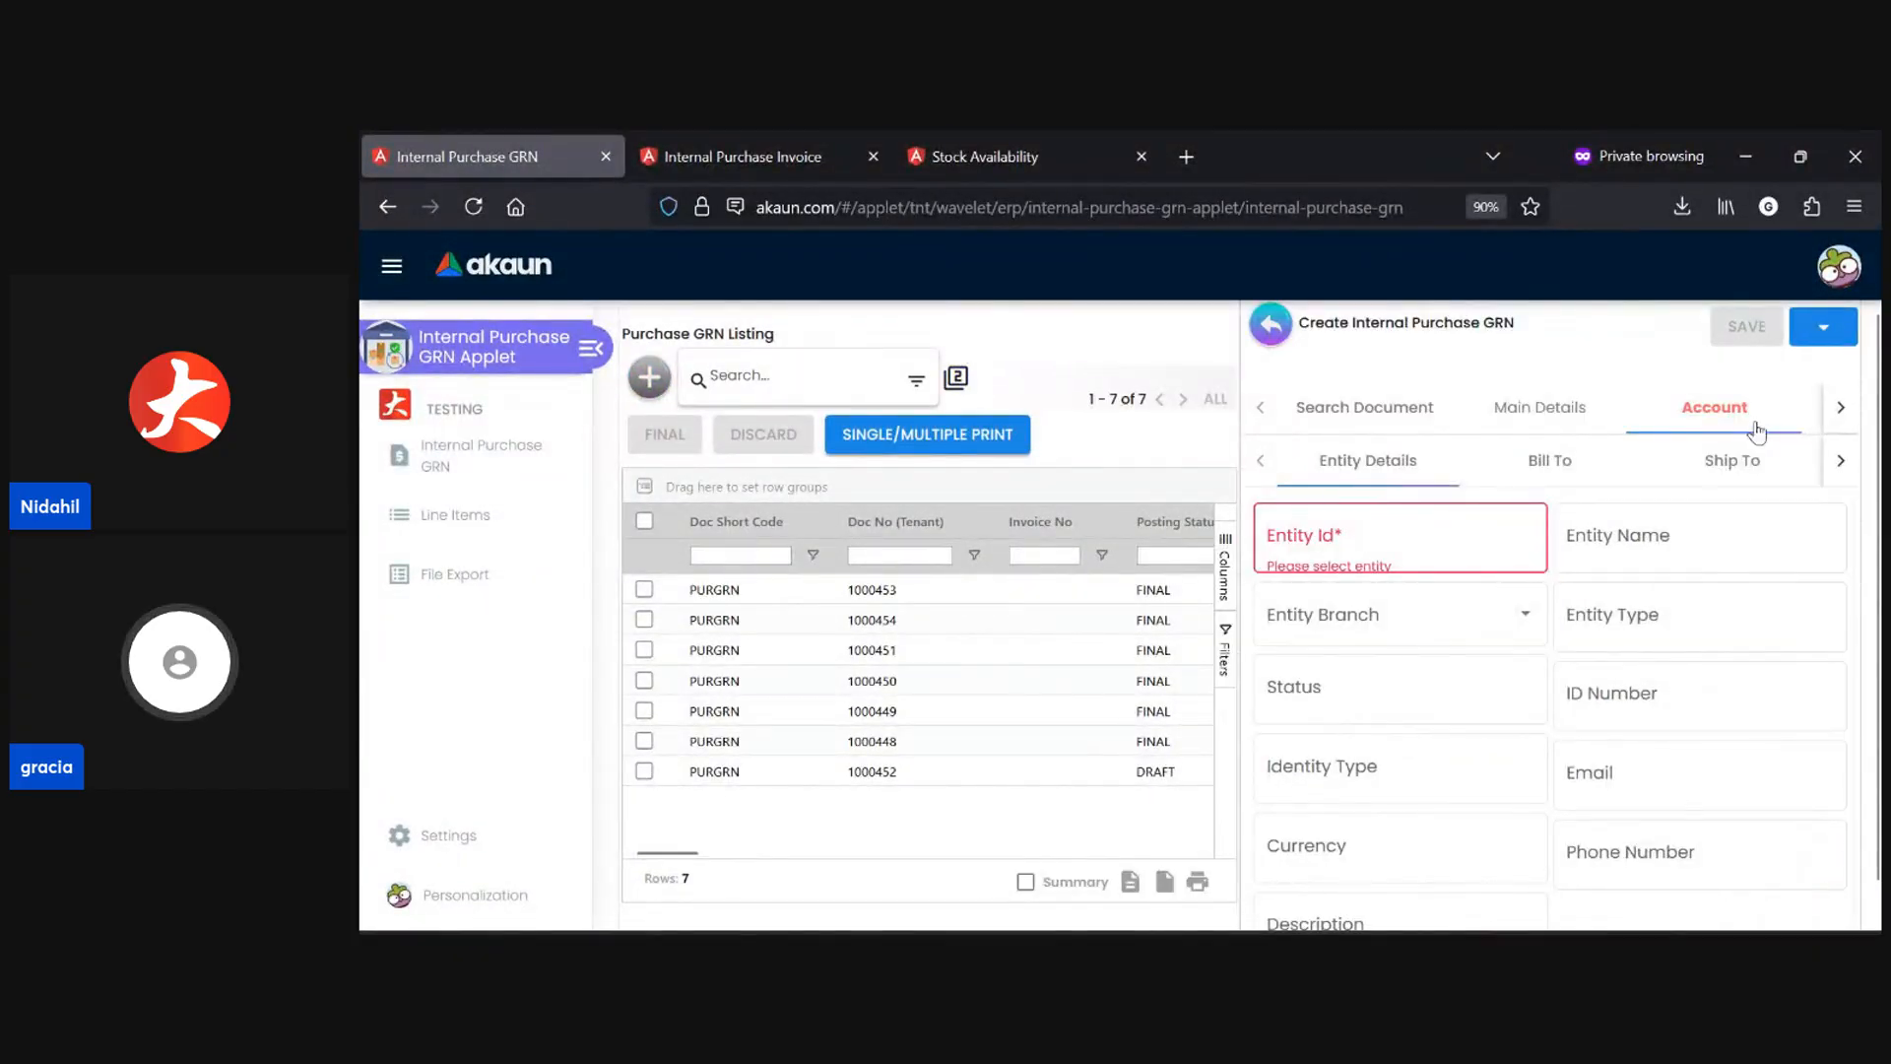
# - Review the new GRN's purchase order search list and its main details, from document type and branch to currency and dates
pyautogui.click(1807, 519)
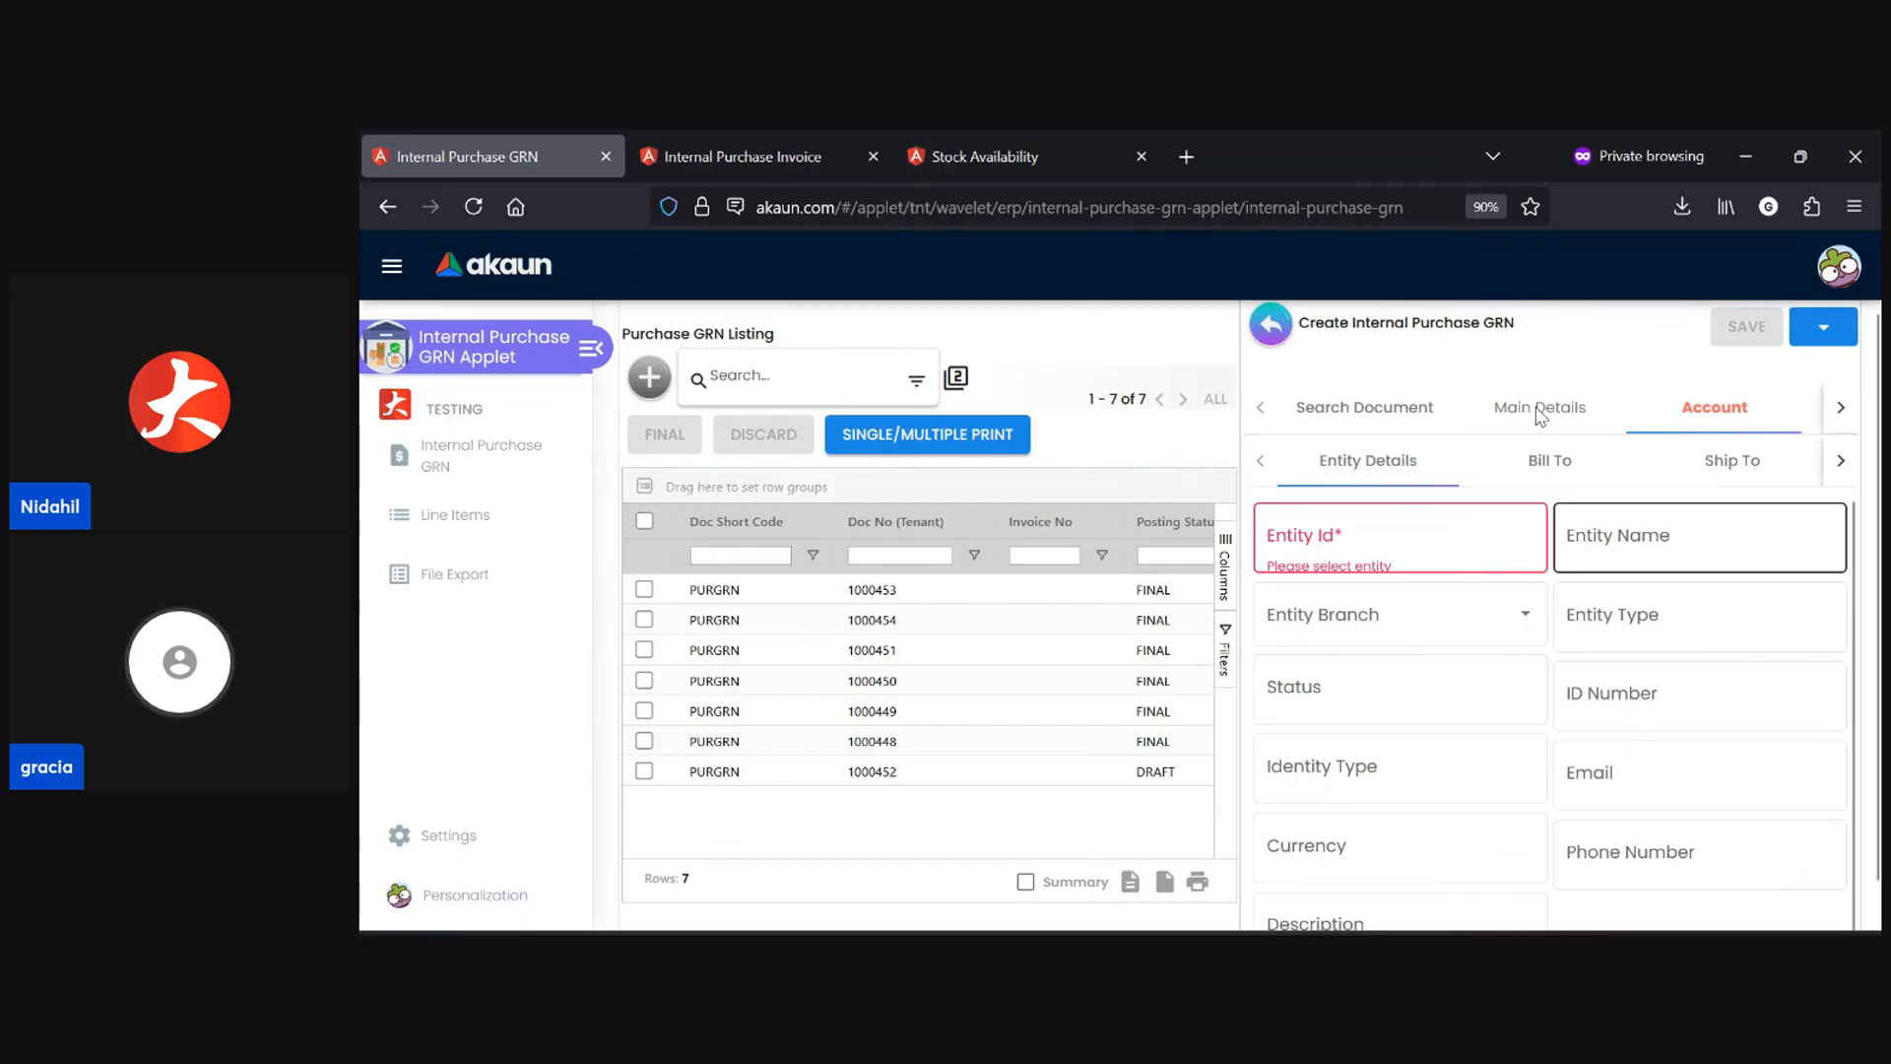
pyautogui.click(1483, 347)
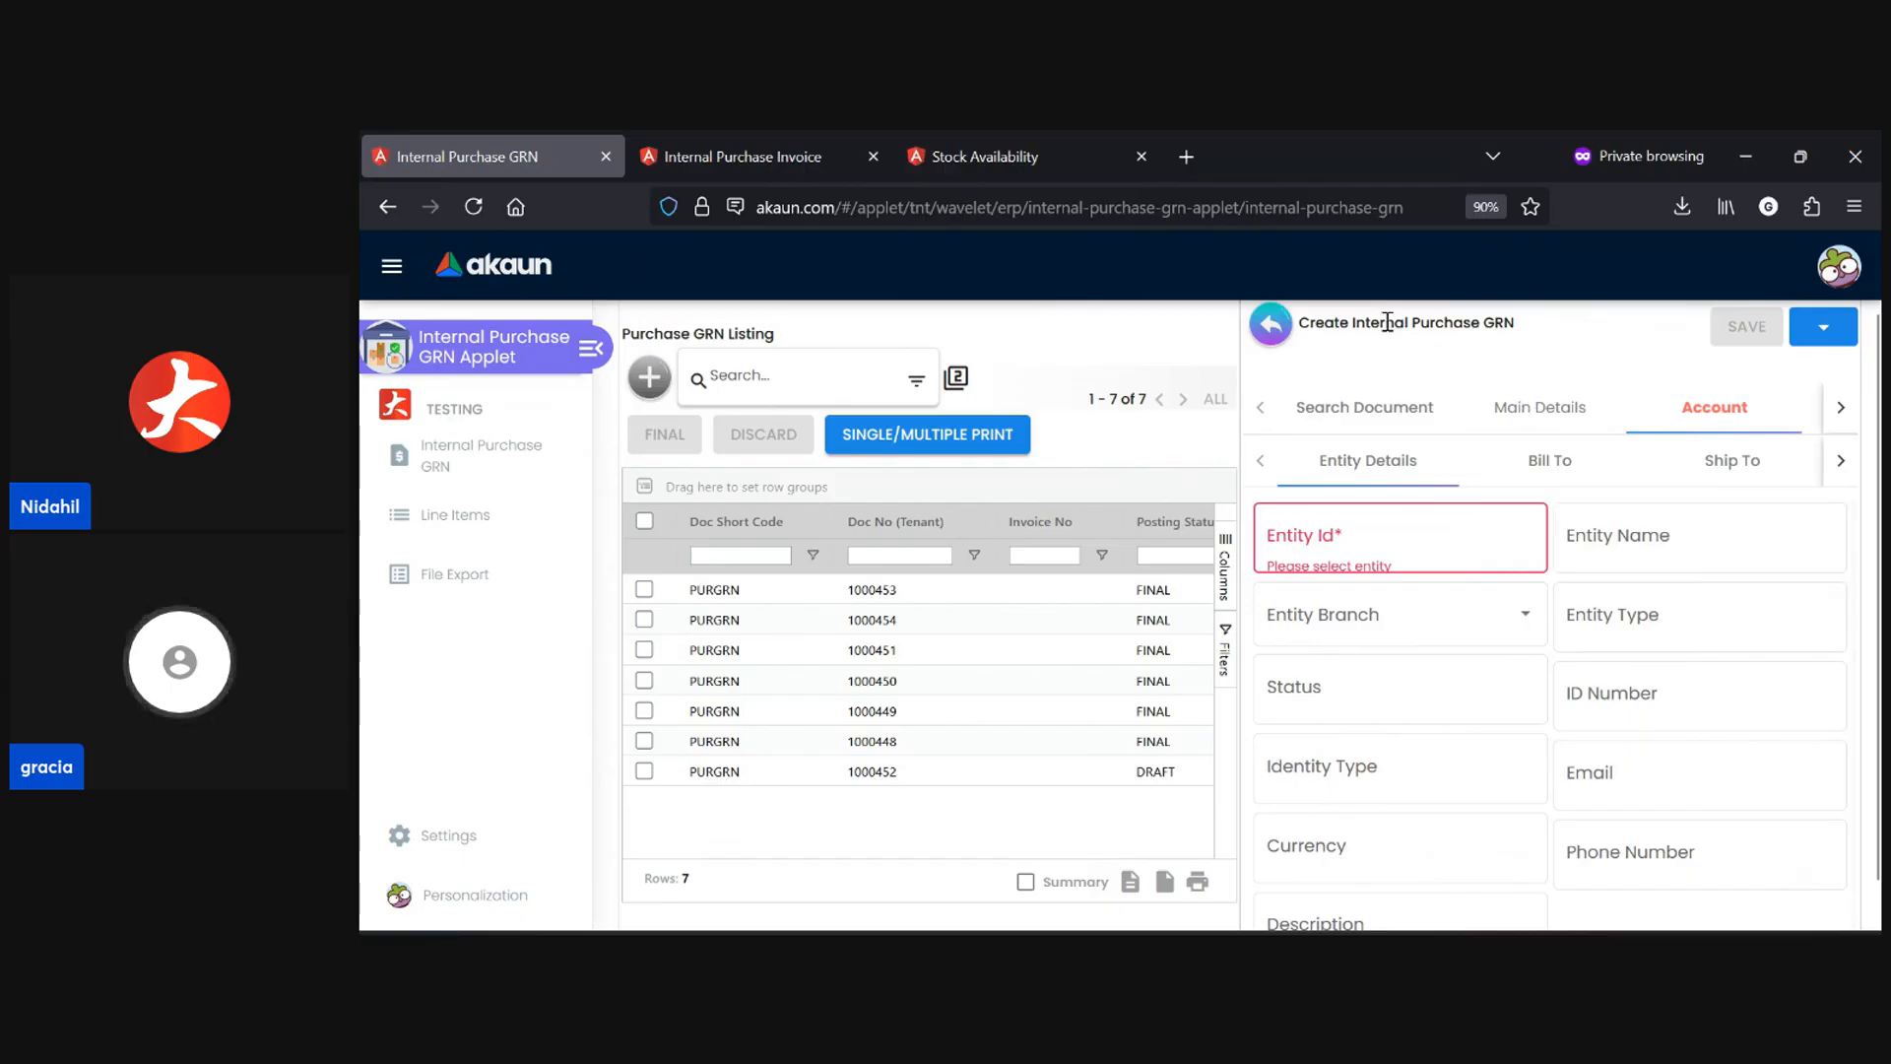
pyautogui.click(1369, 412)
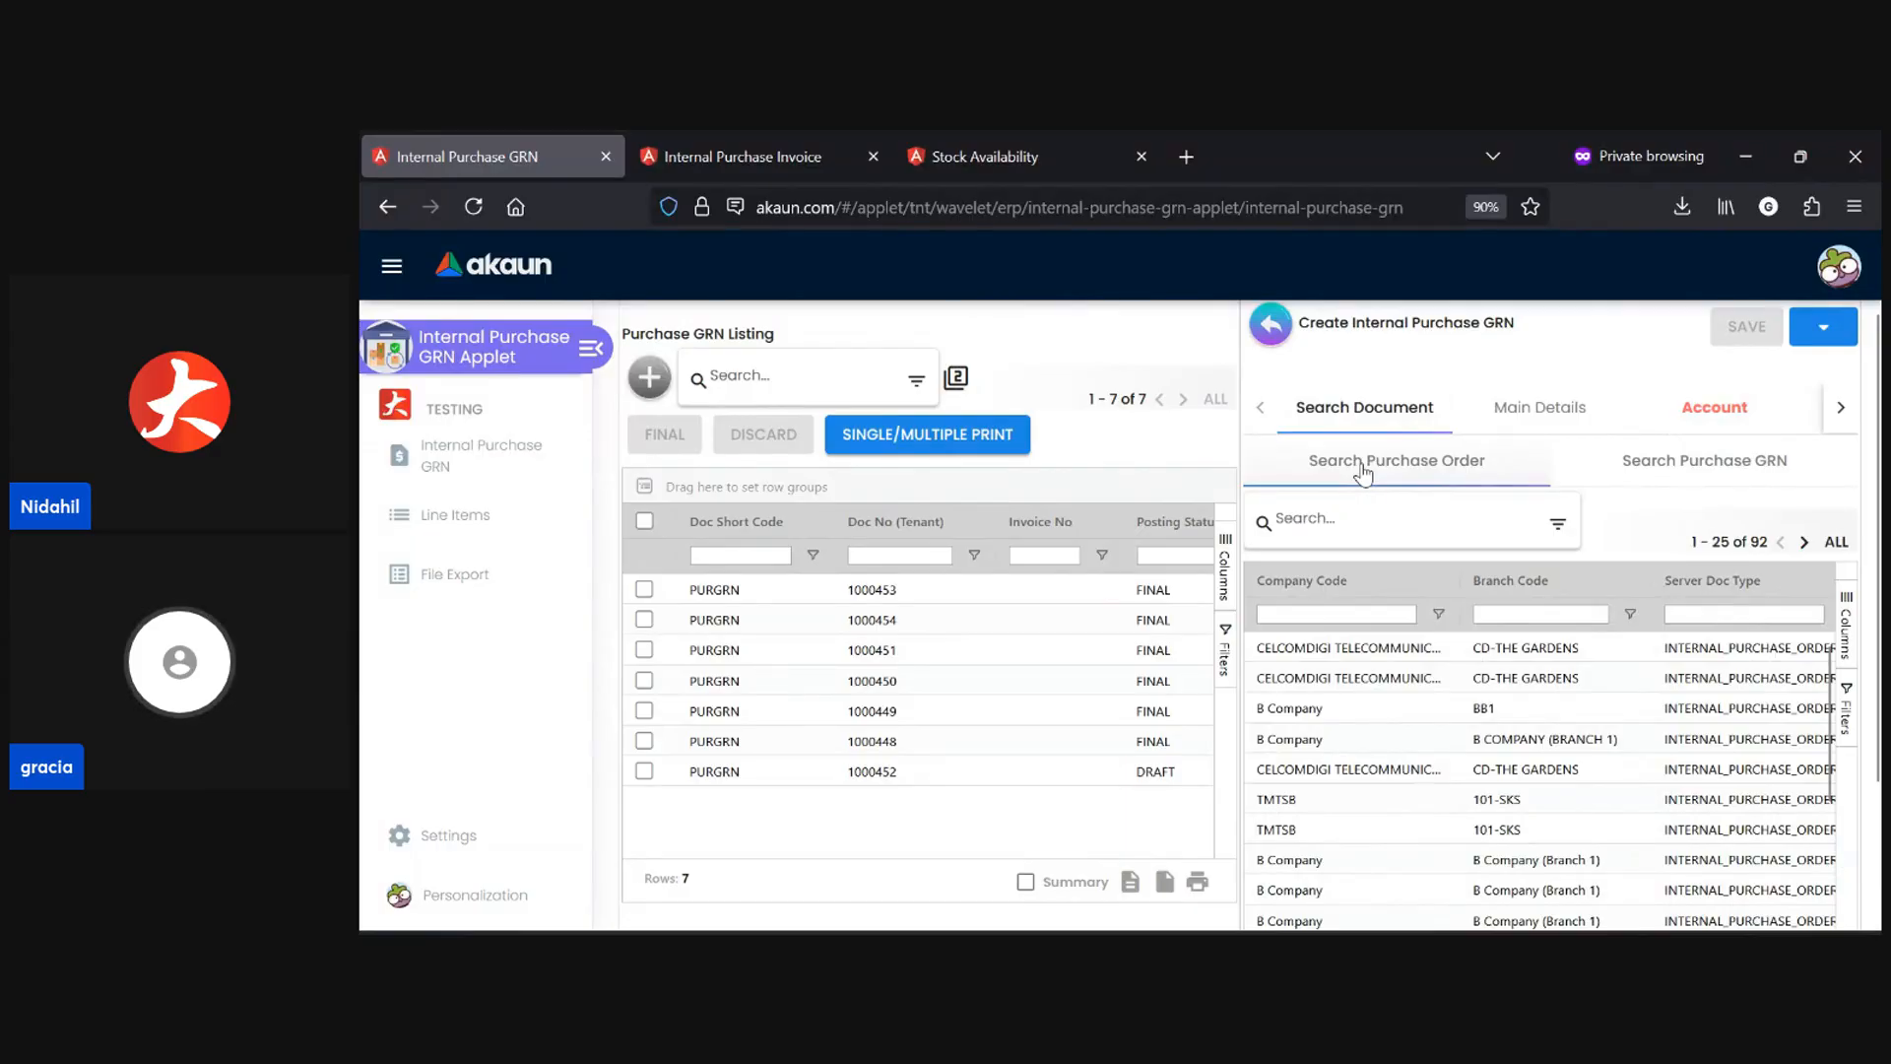
pyautogui.click(1552, 407)
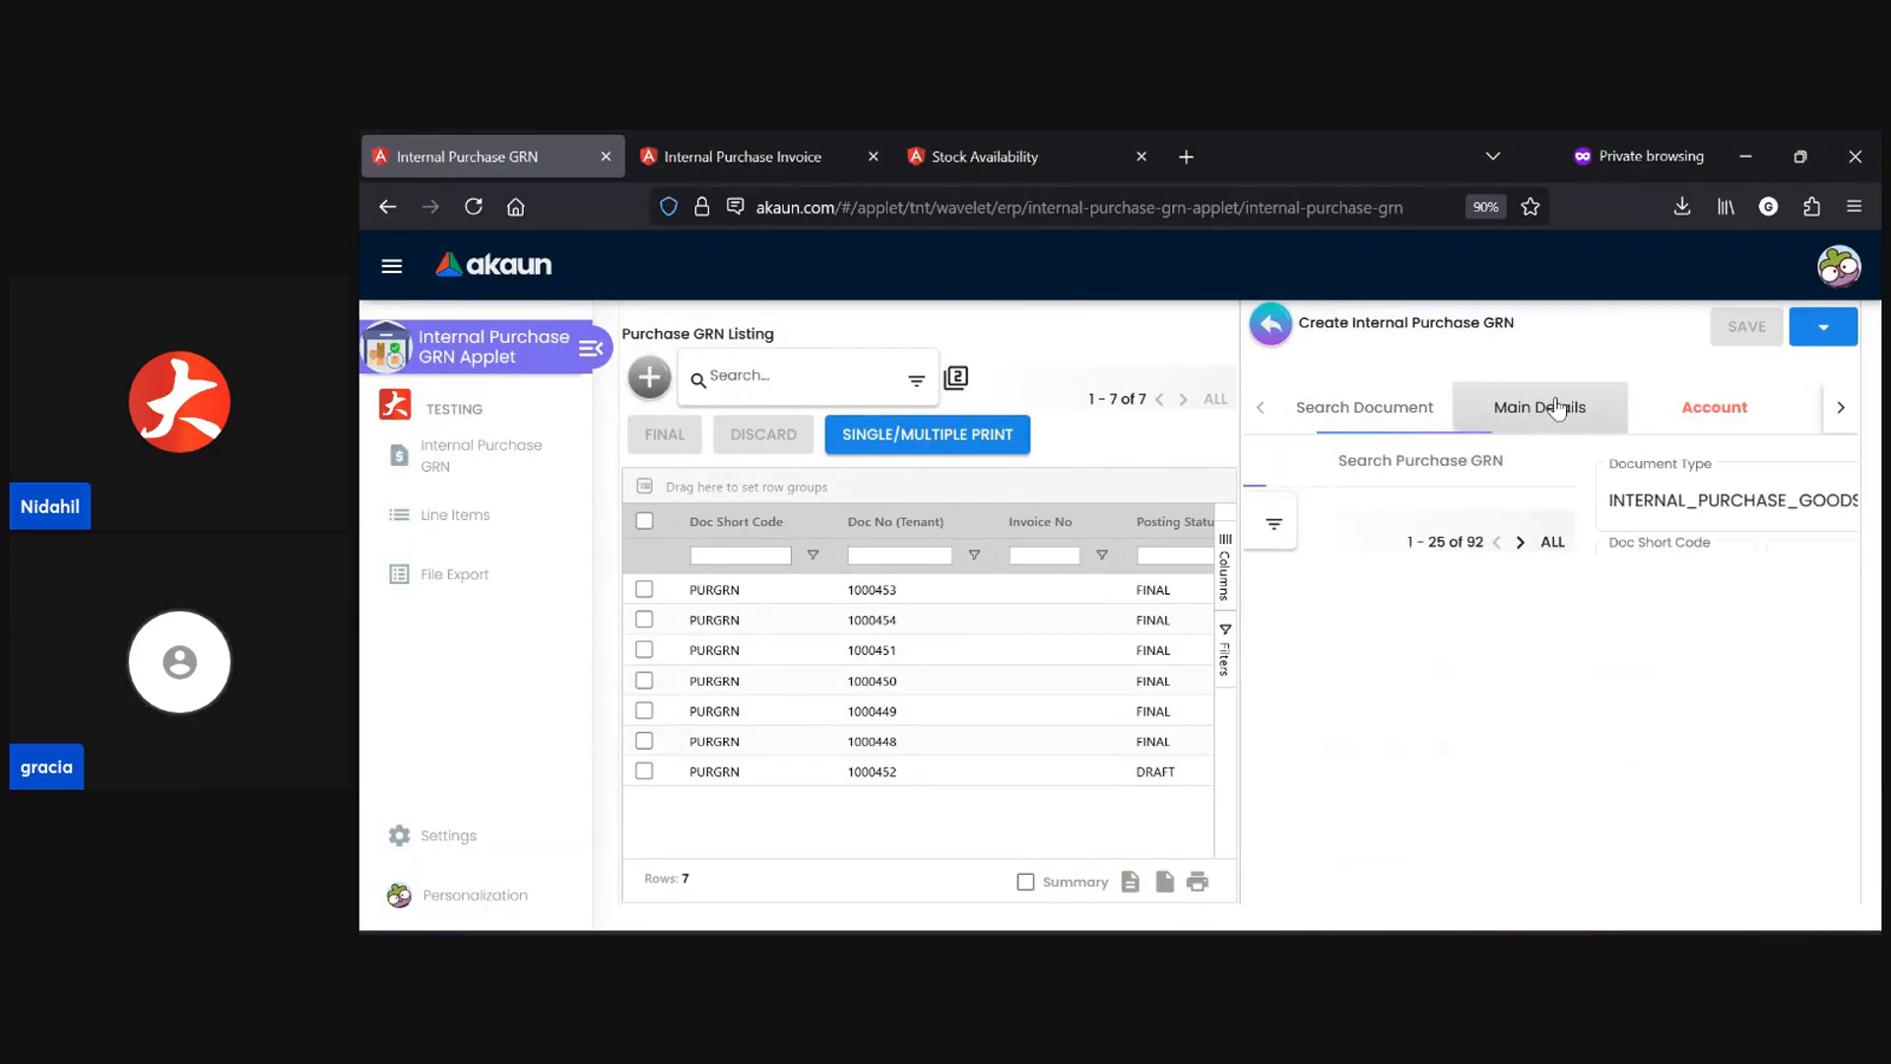
pyautogui.click(1369, 412)
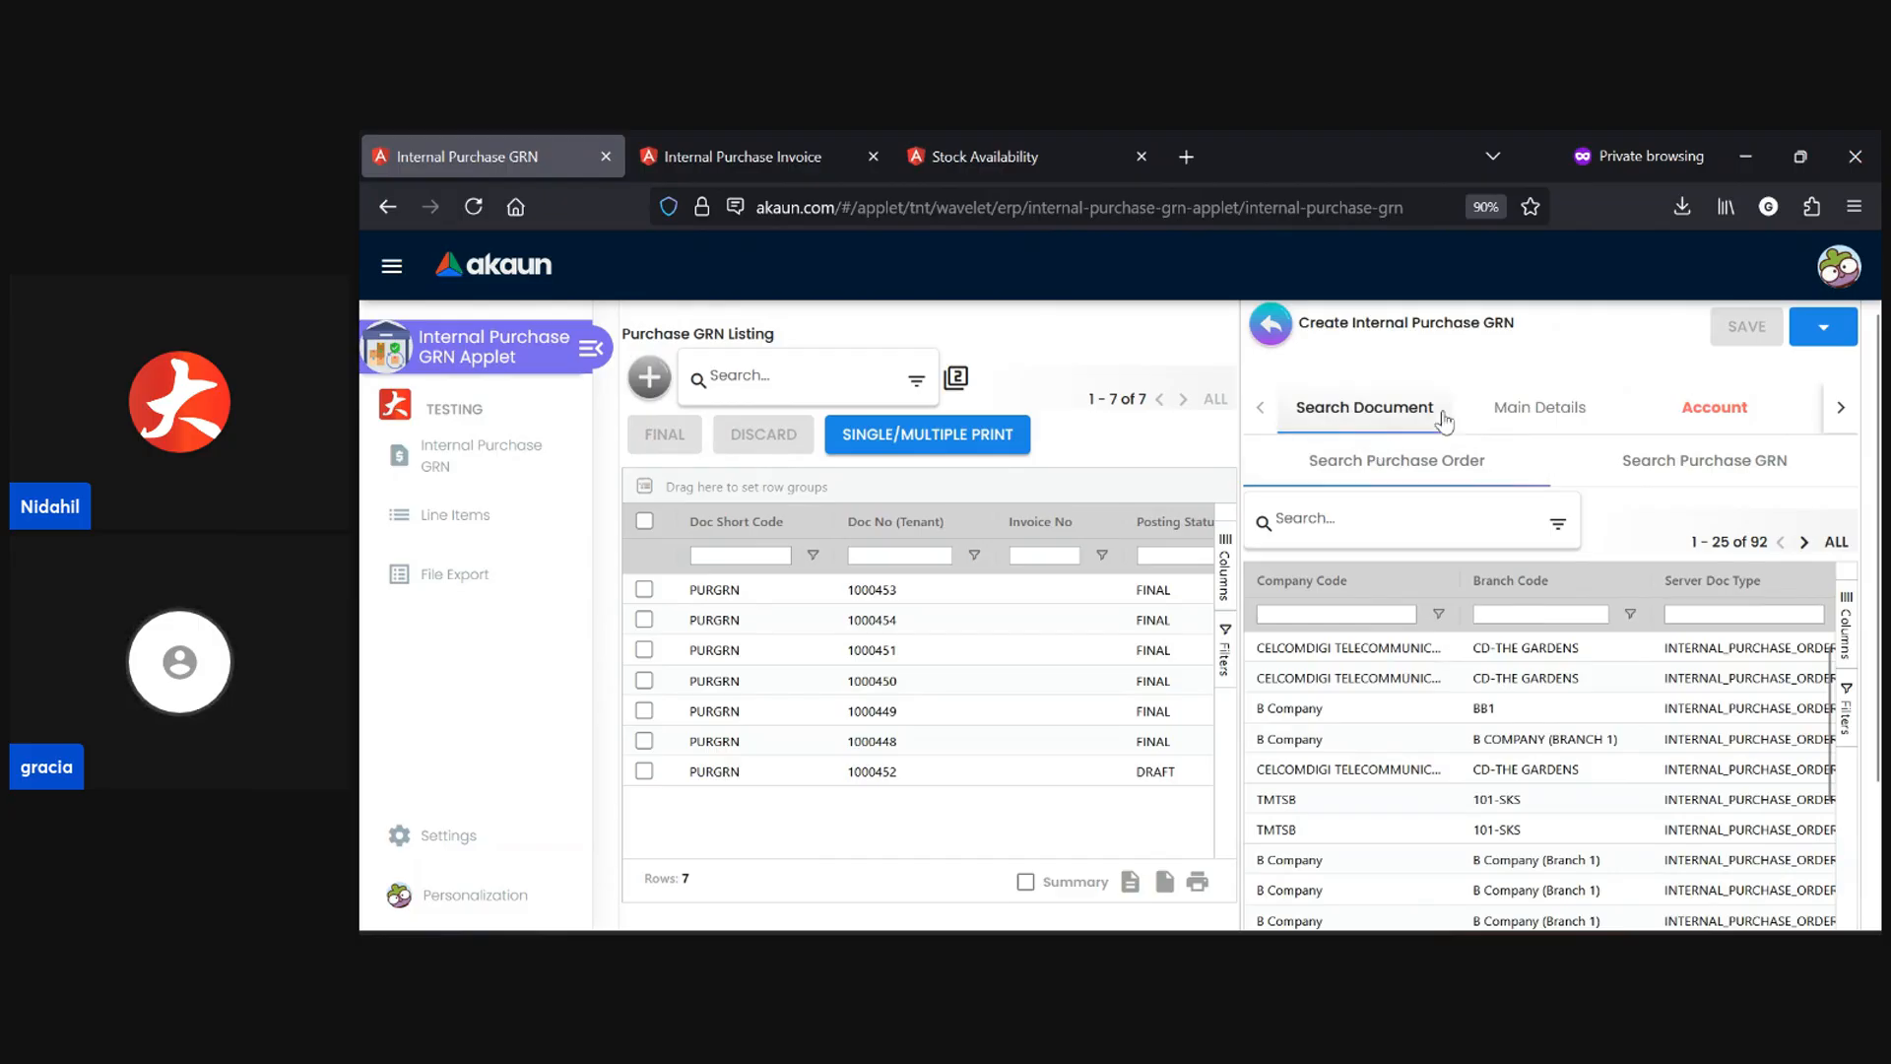
pyautogui.click(1515, 414)
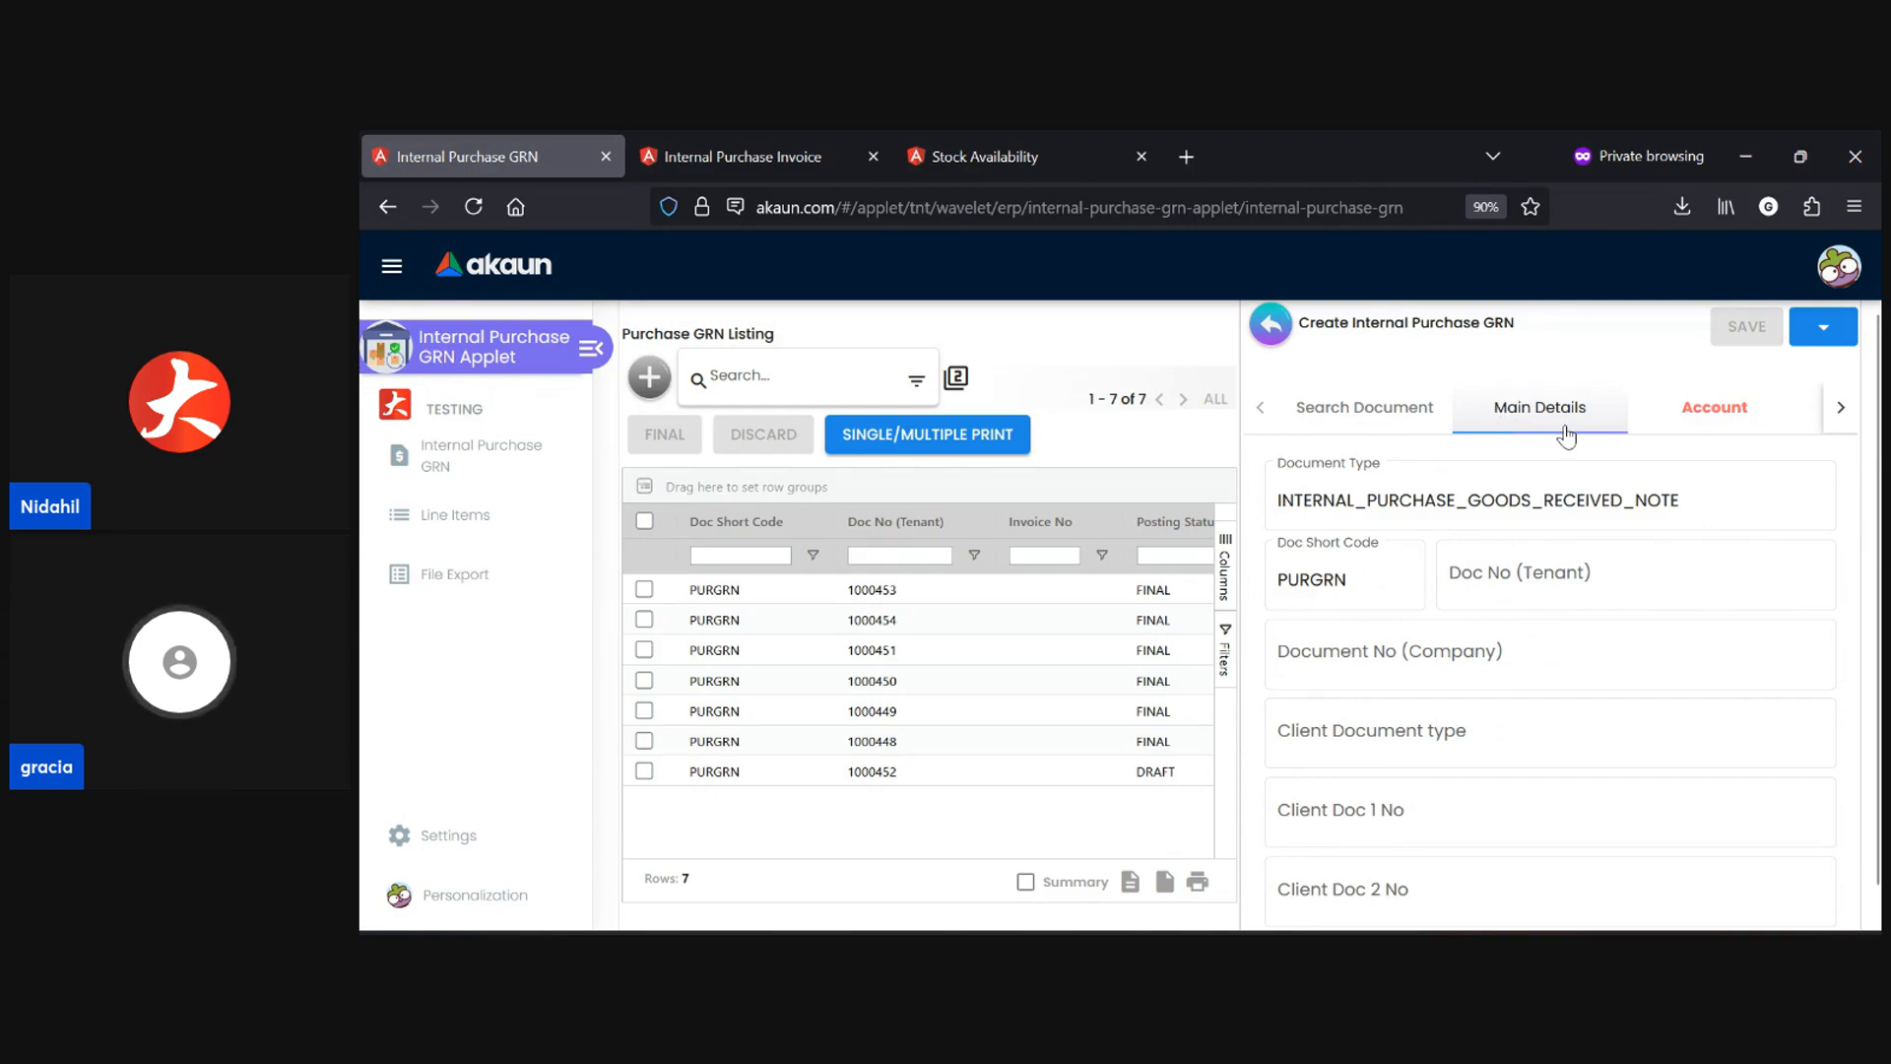
pyautogui.scroll(-5, 1435, 548)
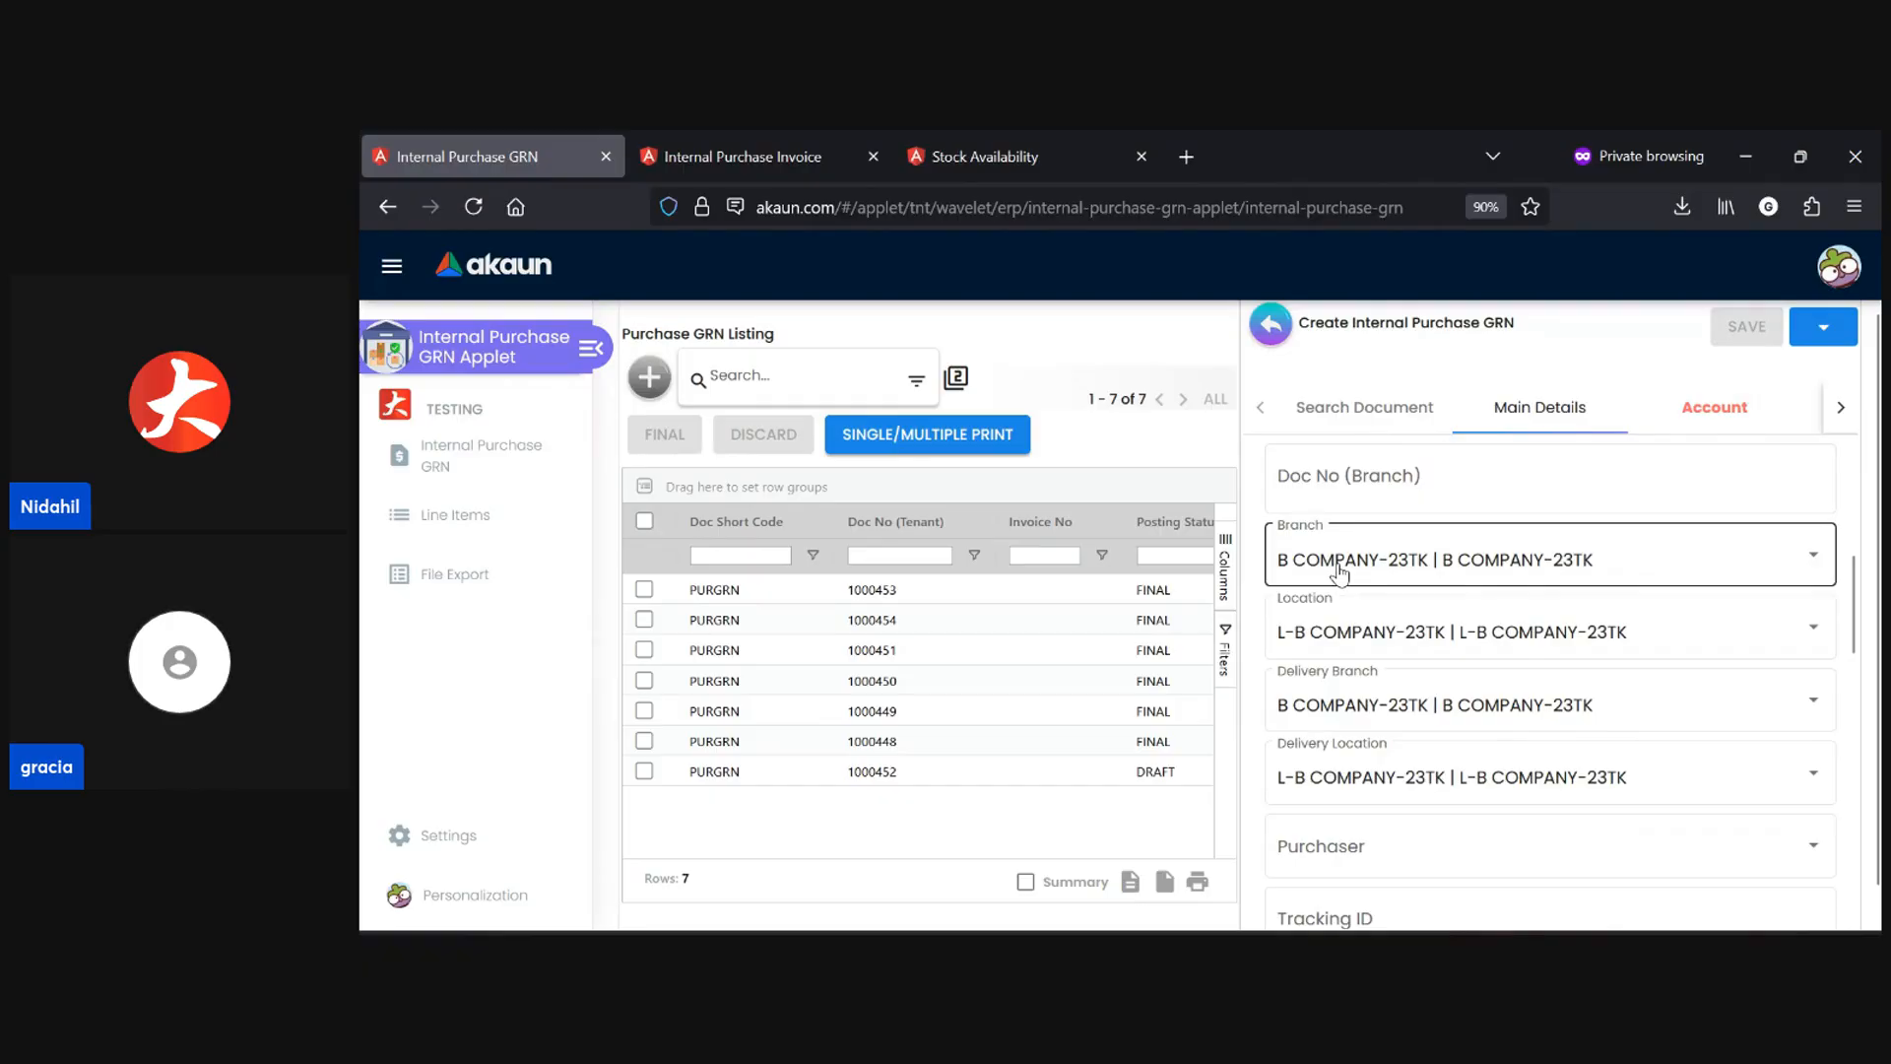
pyautogui.scroll(-5, 1340, 572)
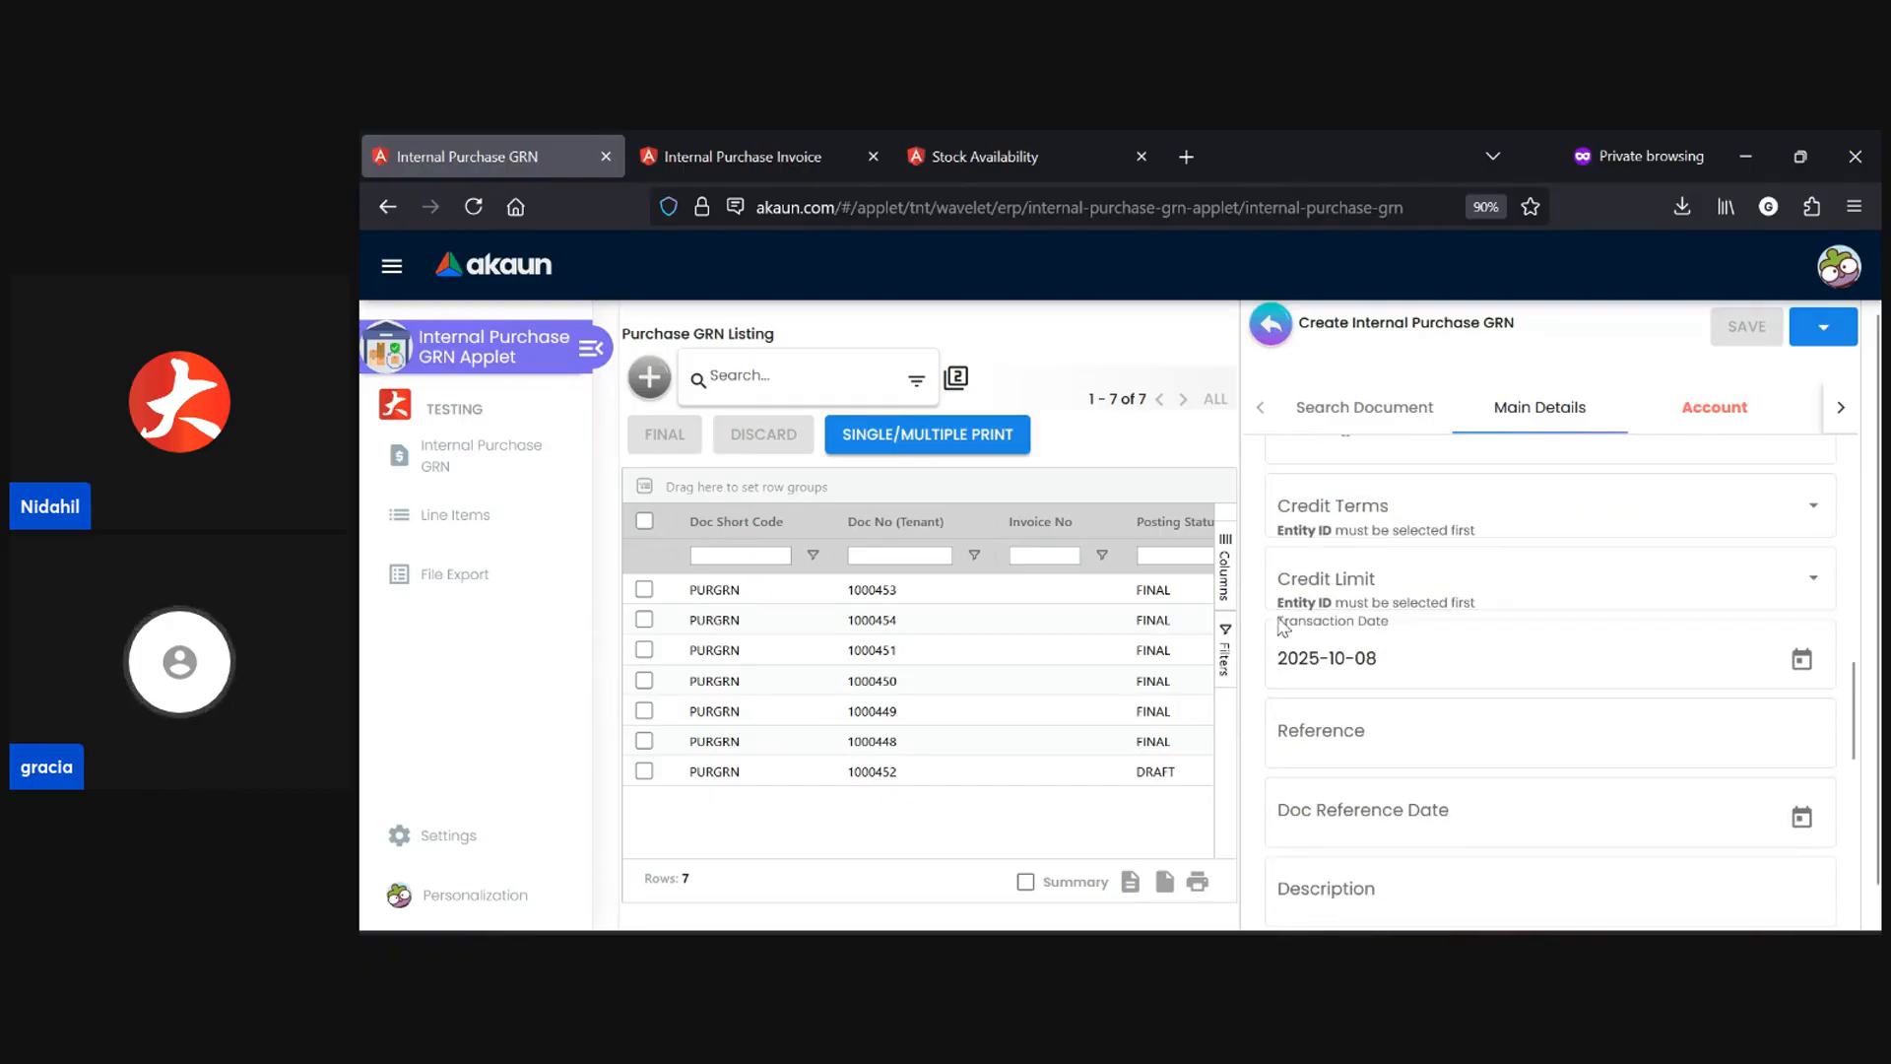
pyautogui.scroll(-2, 1339, 630)
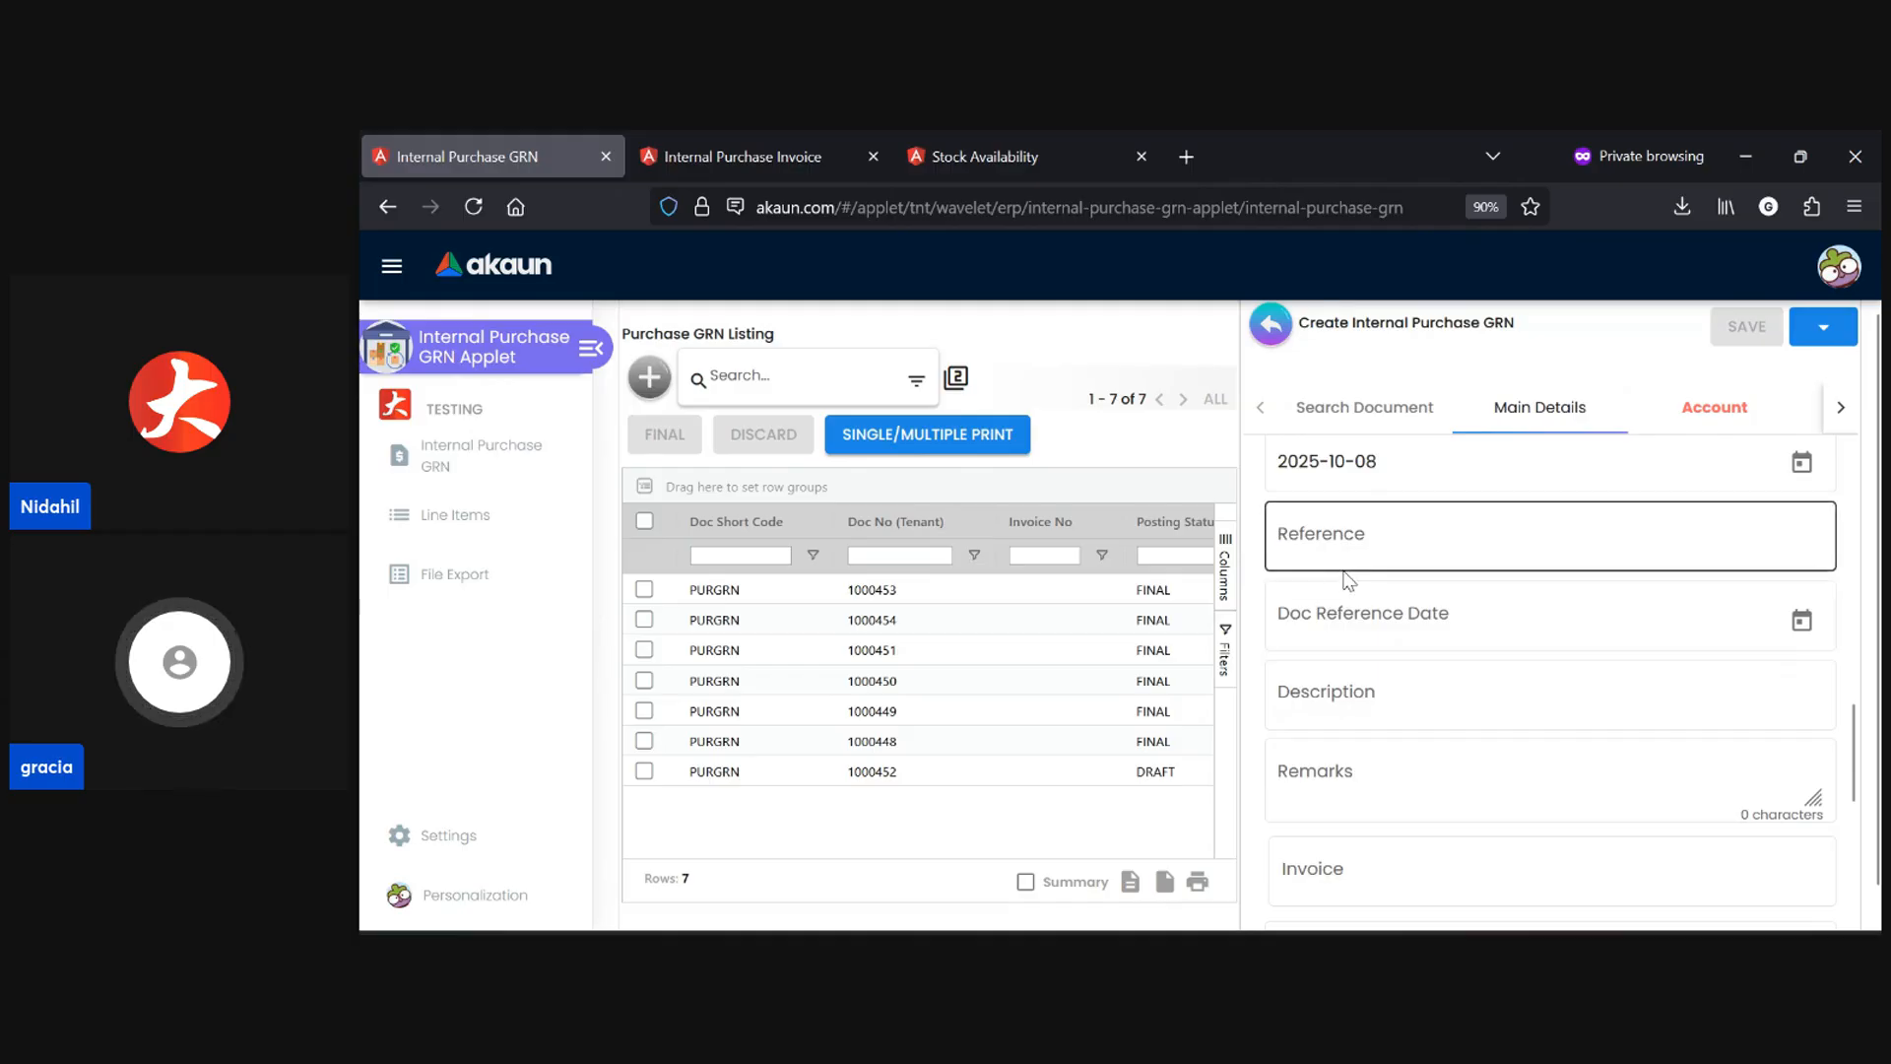
pyautogui.scroll(-3, 1340, 640)
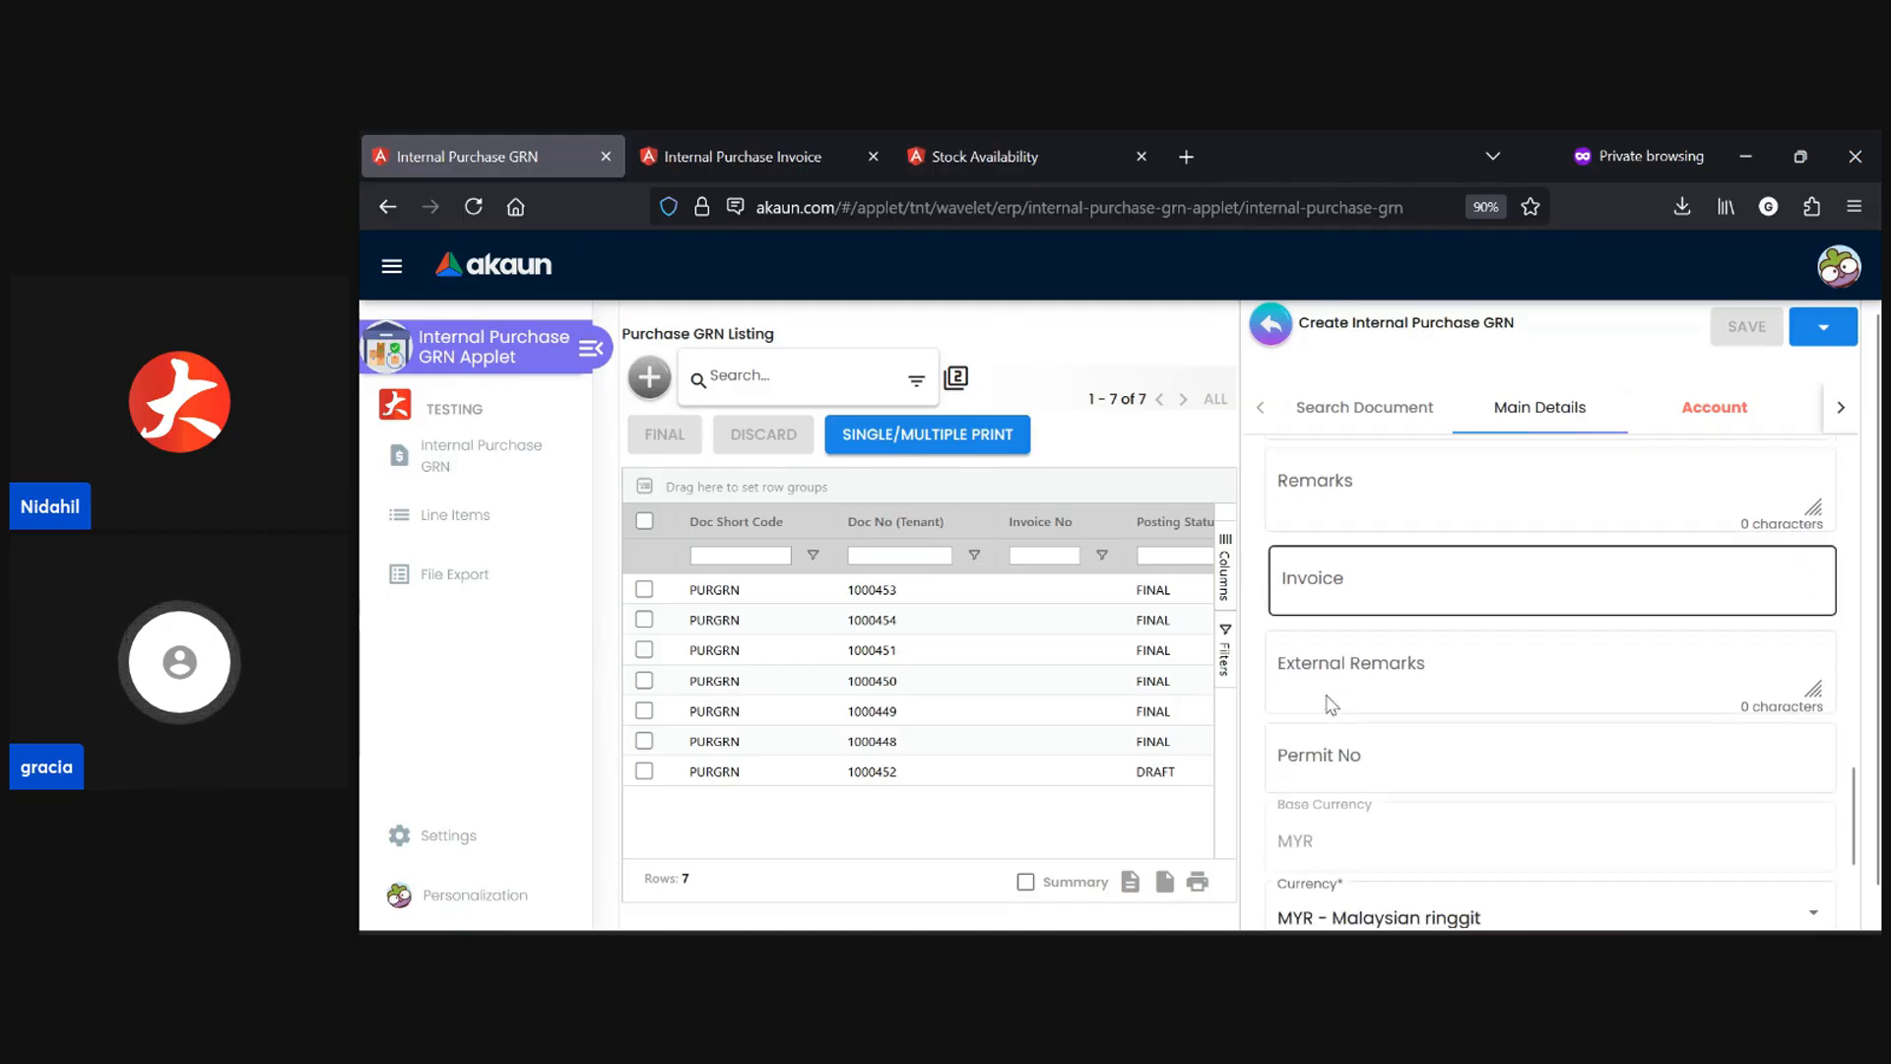
pyautogui.scroll(-4, 1340, 670)
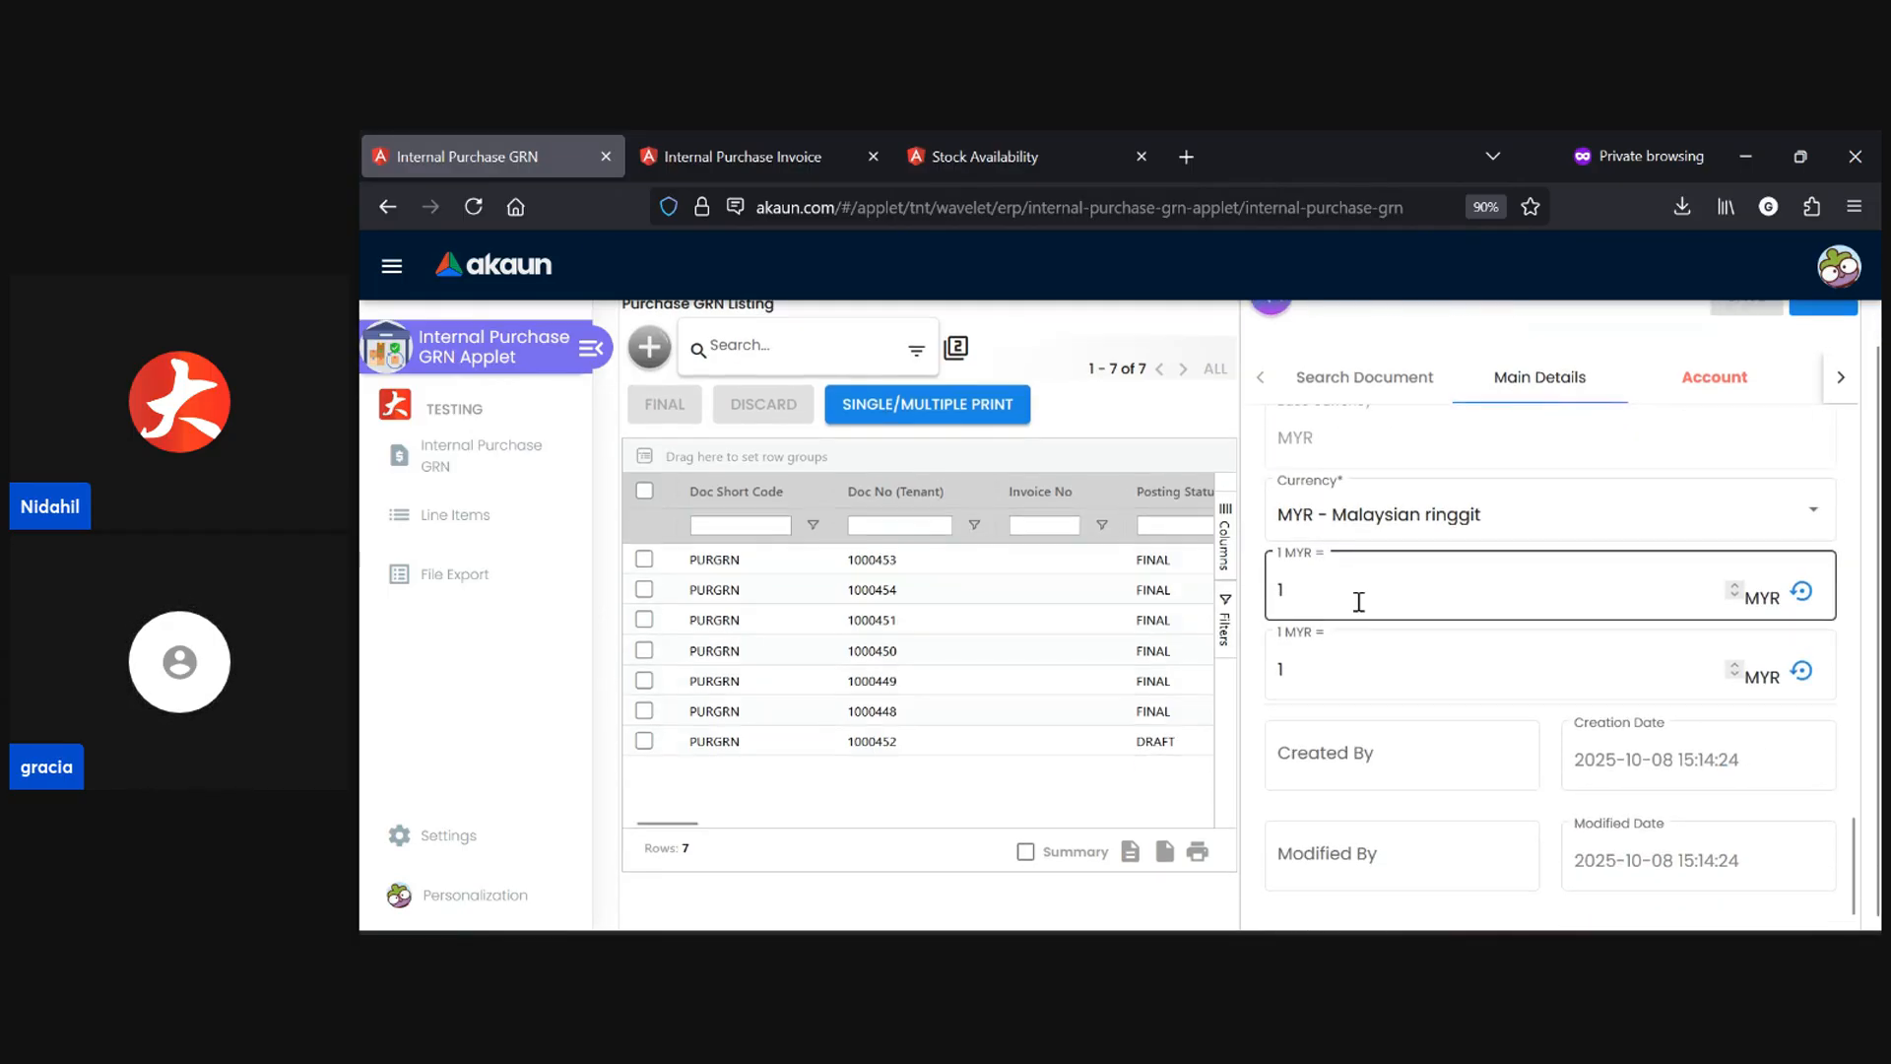
pyautogui.scroll(4, 1405, 596)
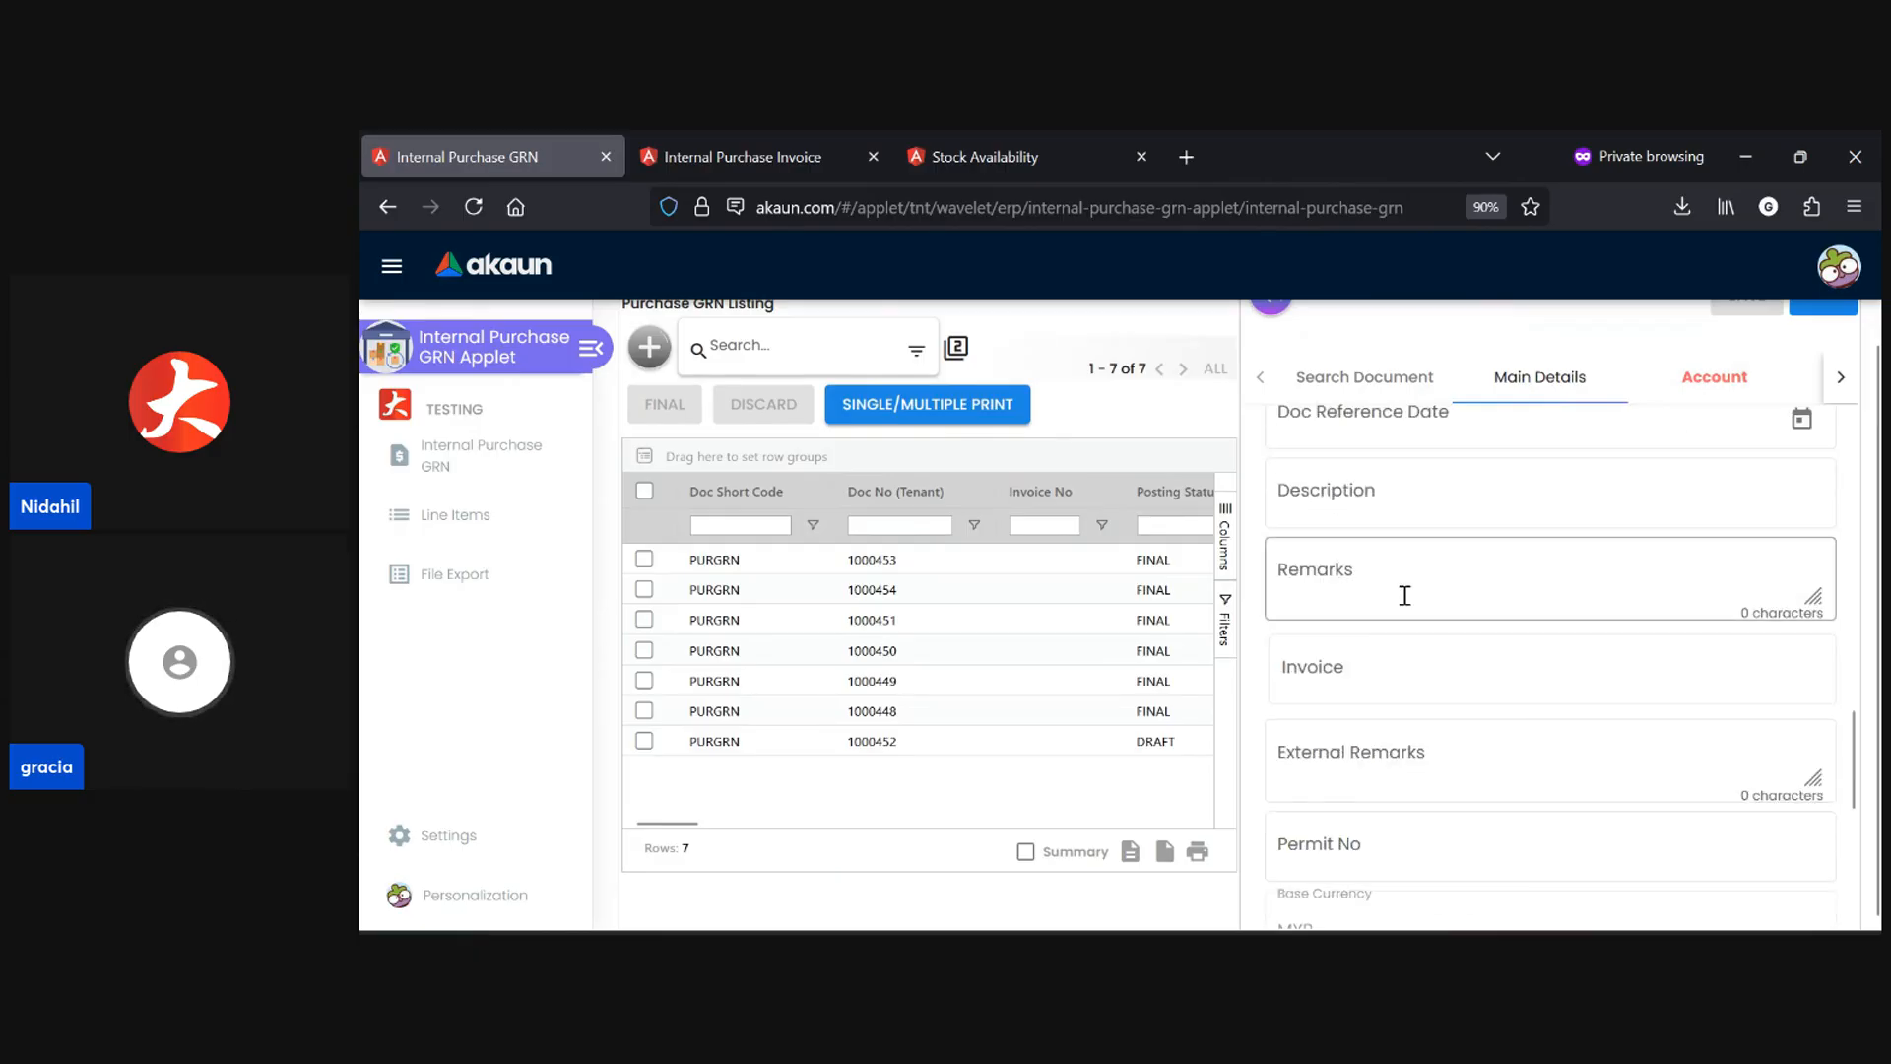
pyautogui.scroll(3, 1405, 596)
# - Select New Supplier as the entity in the account details of the new purchase GRN
pyautogui.click(1715, 377)
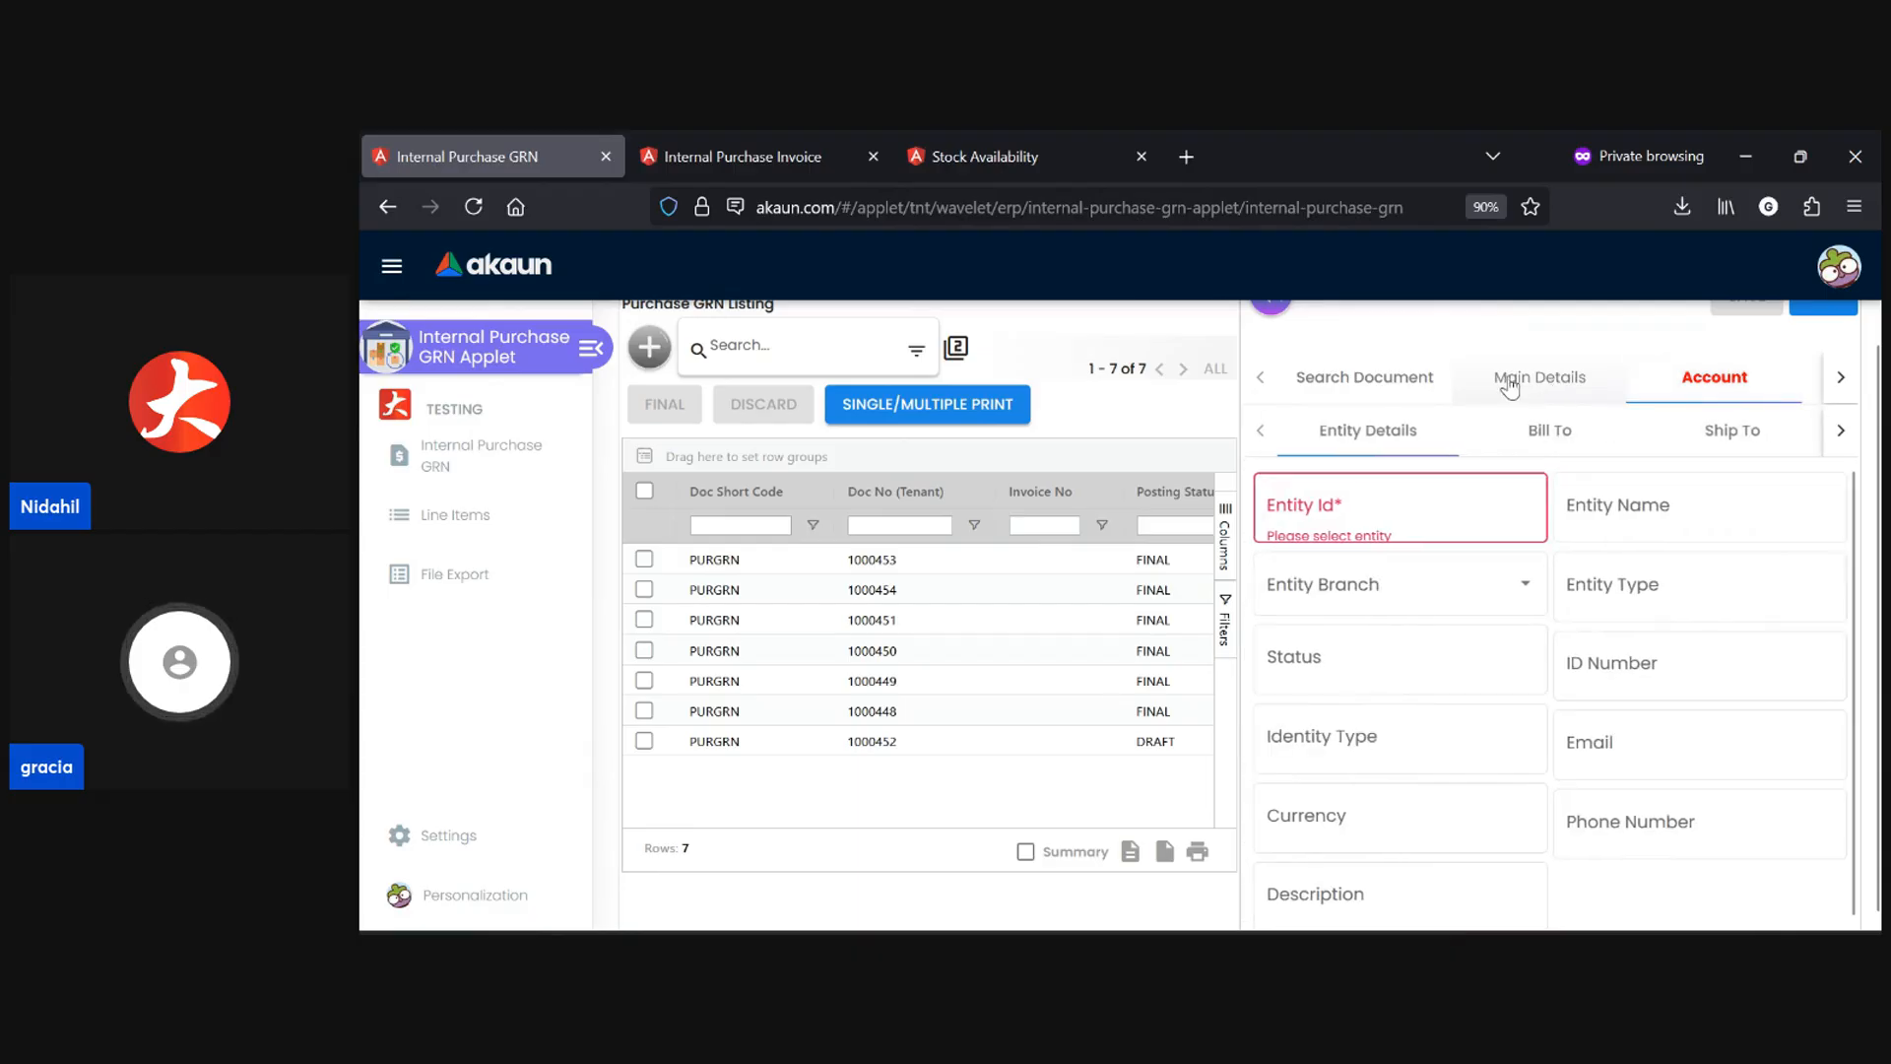
pyautogui.click(1382, 522)
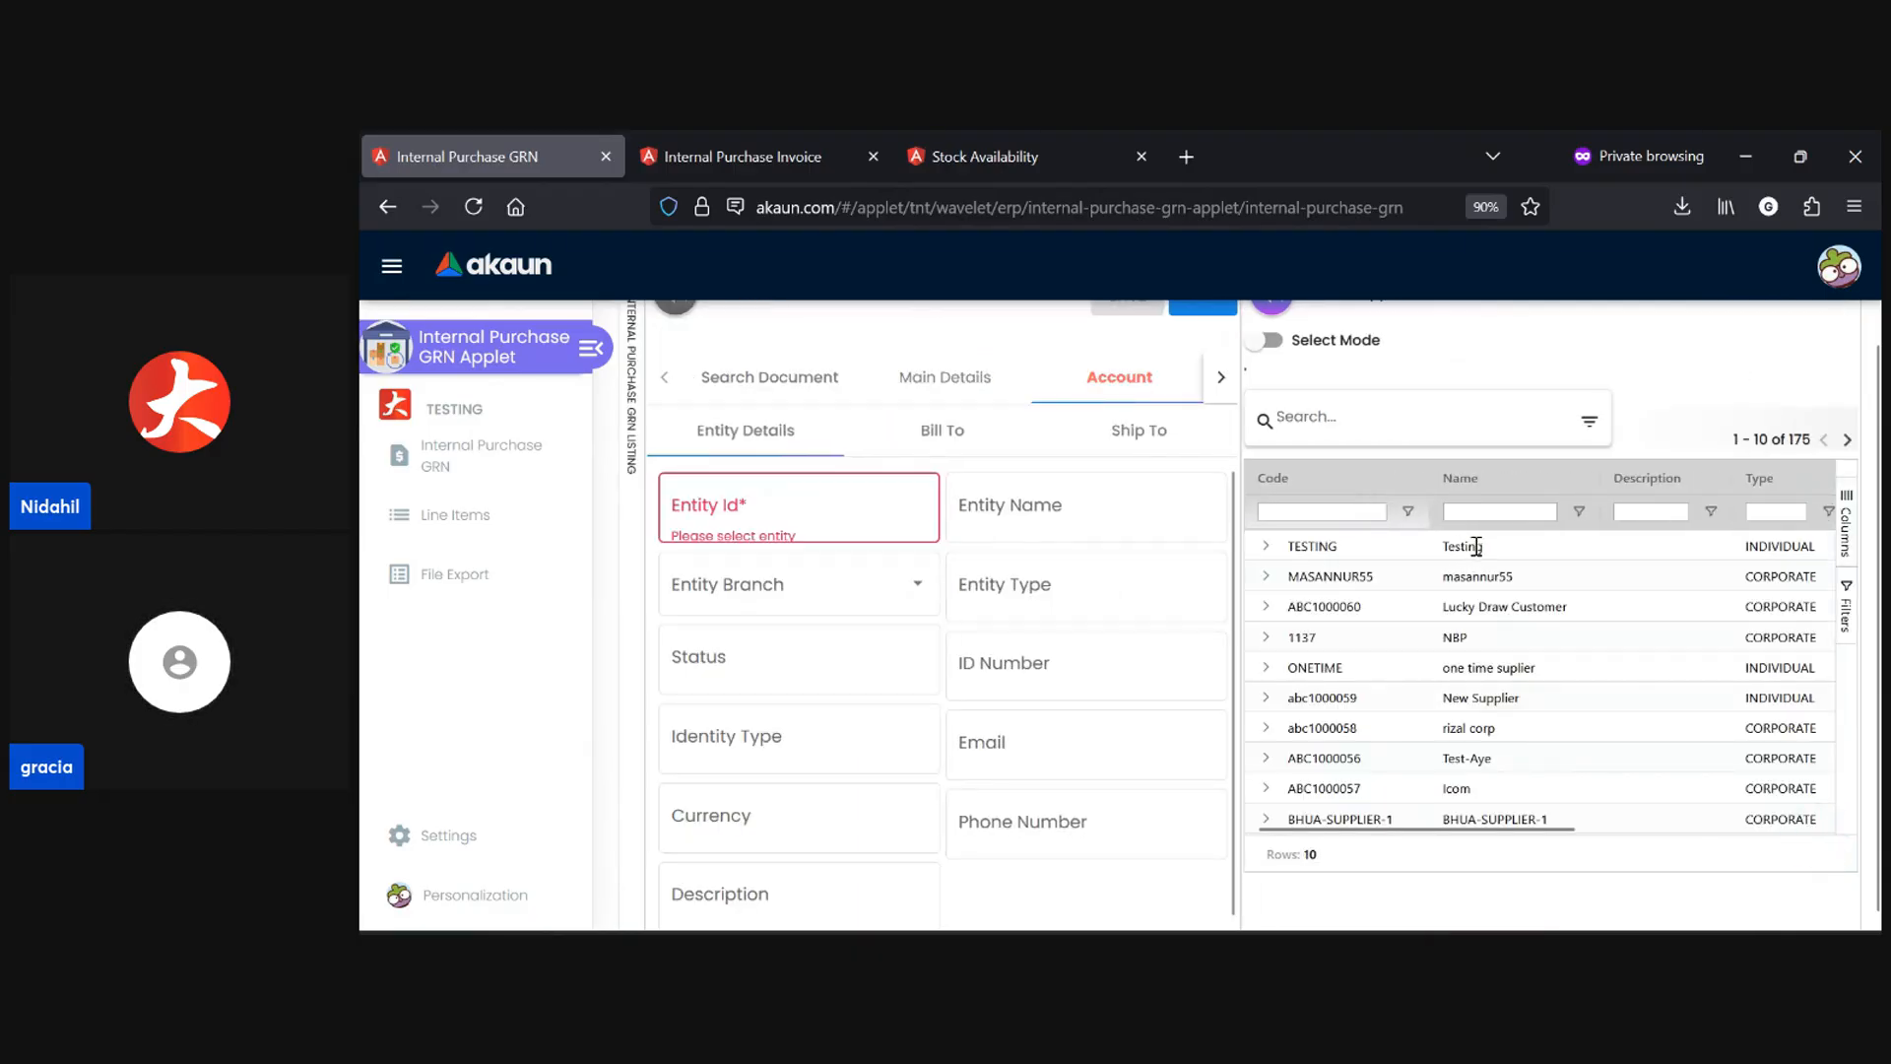
pyautogui.click(1493, 697)
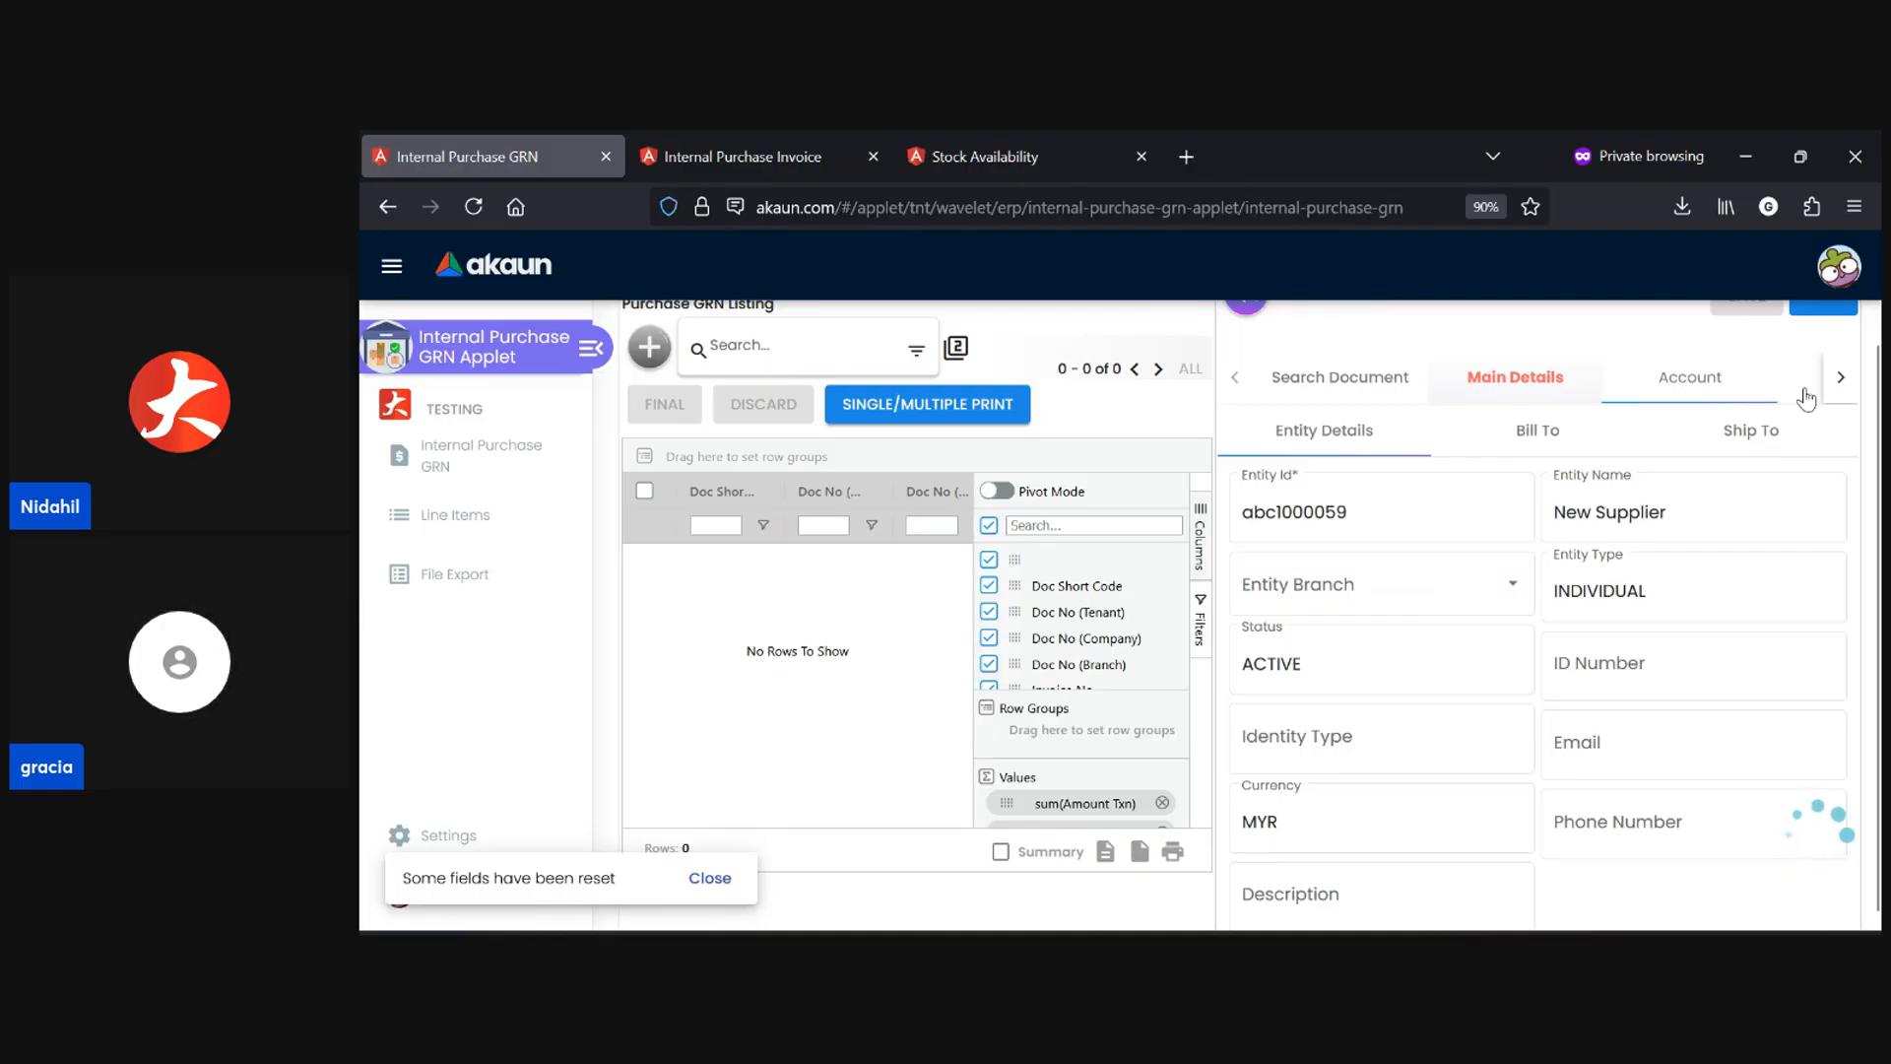
# - Start a new GRN line, search the items for "item" and select Kerepek Ubi Pedas
pyautogui.click(1807, 398)
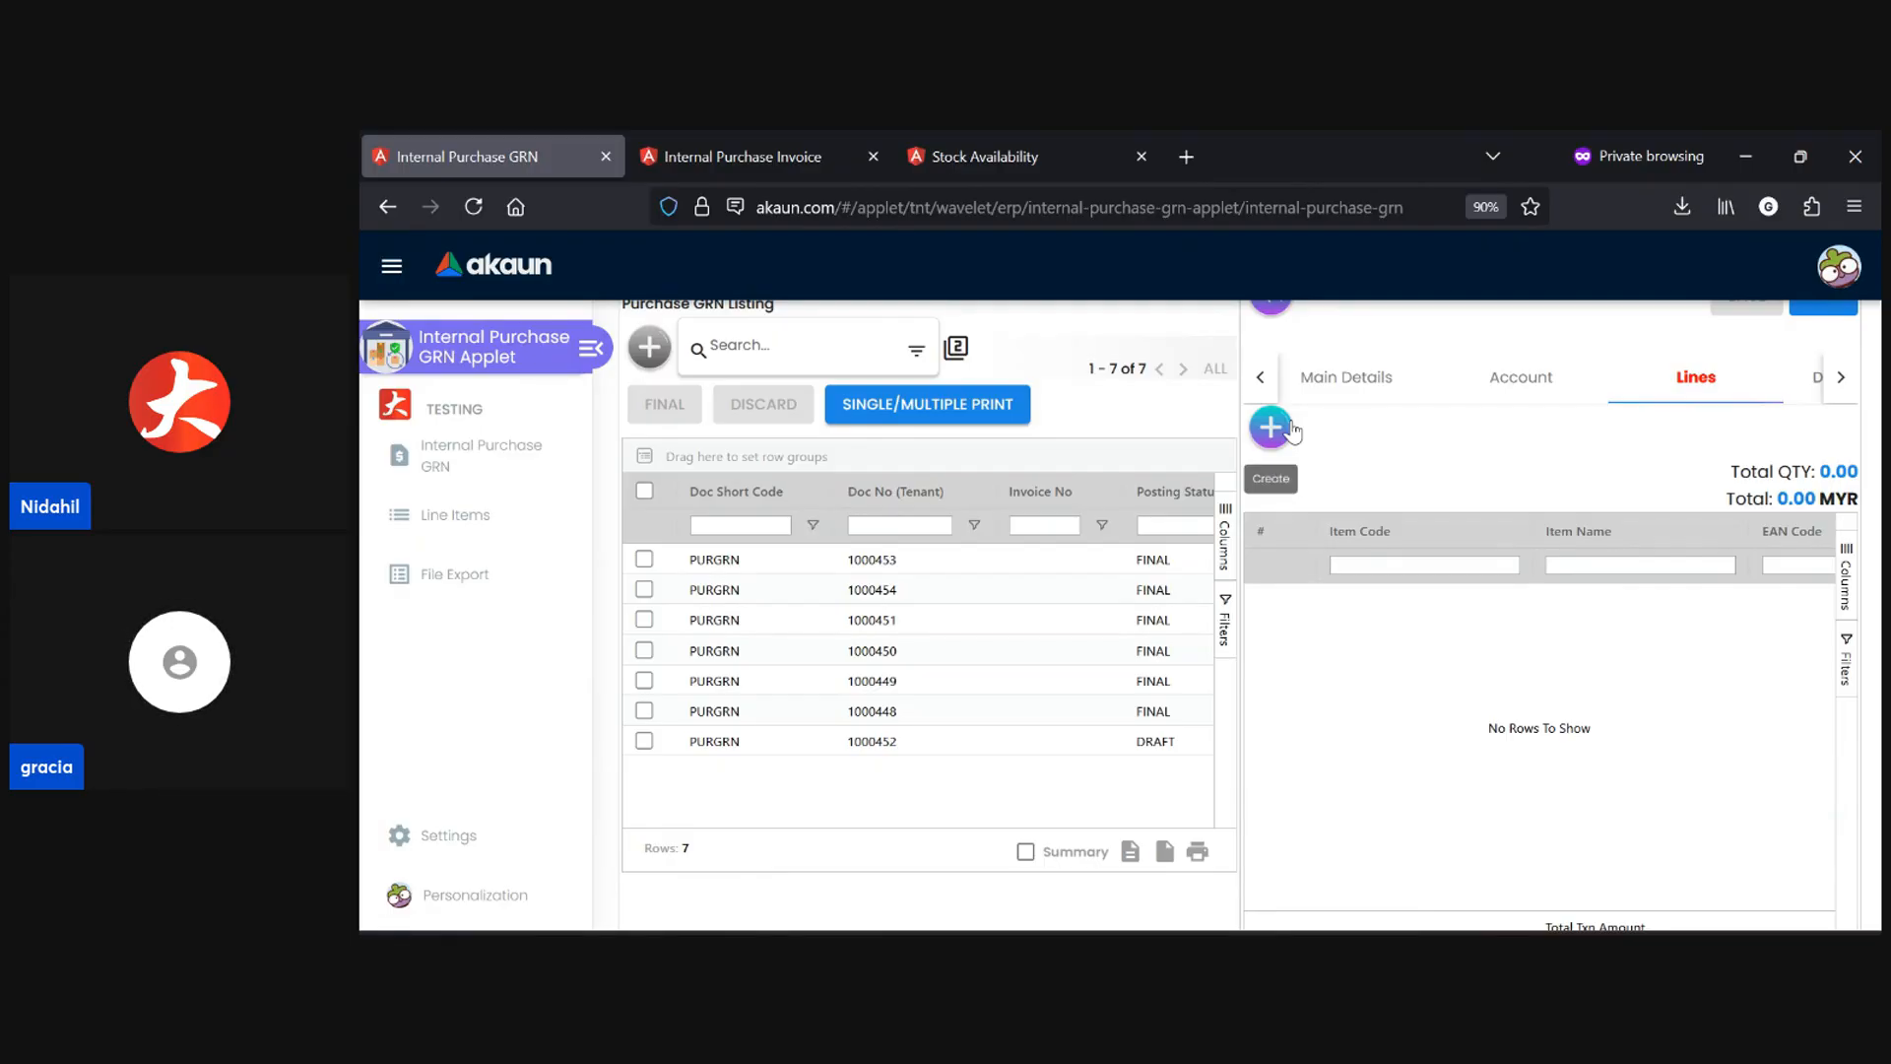
pyautogui.click(1269, 430)
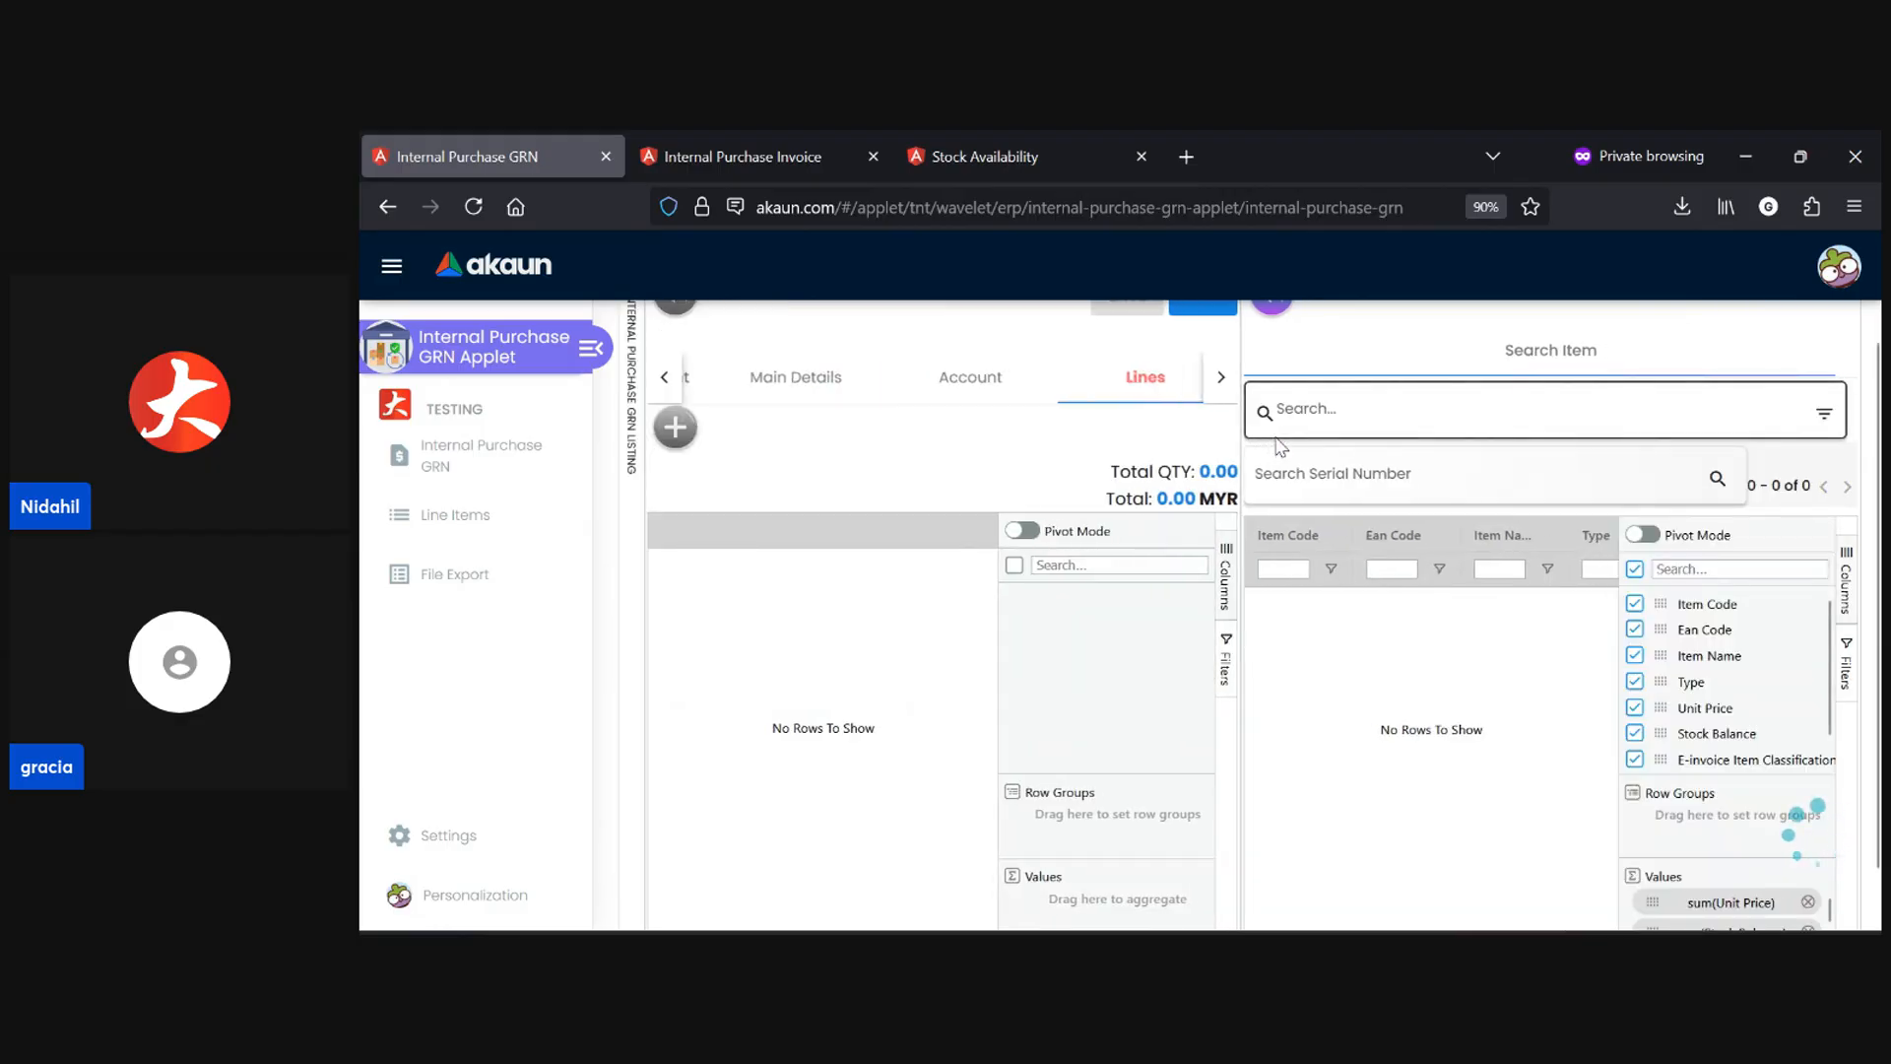
pyautogui.click(1443, 423)
pyautogui.write('item')
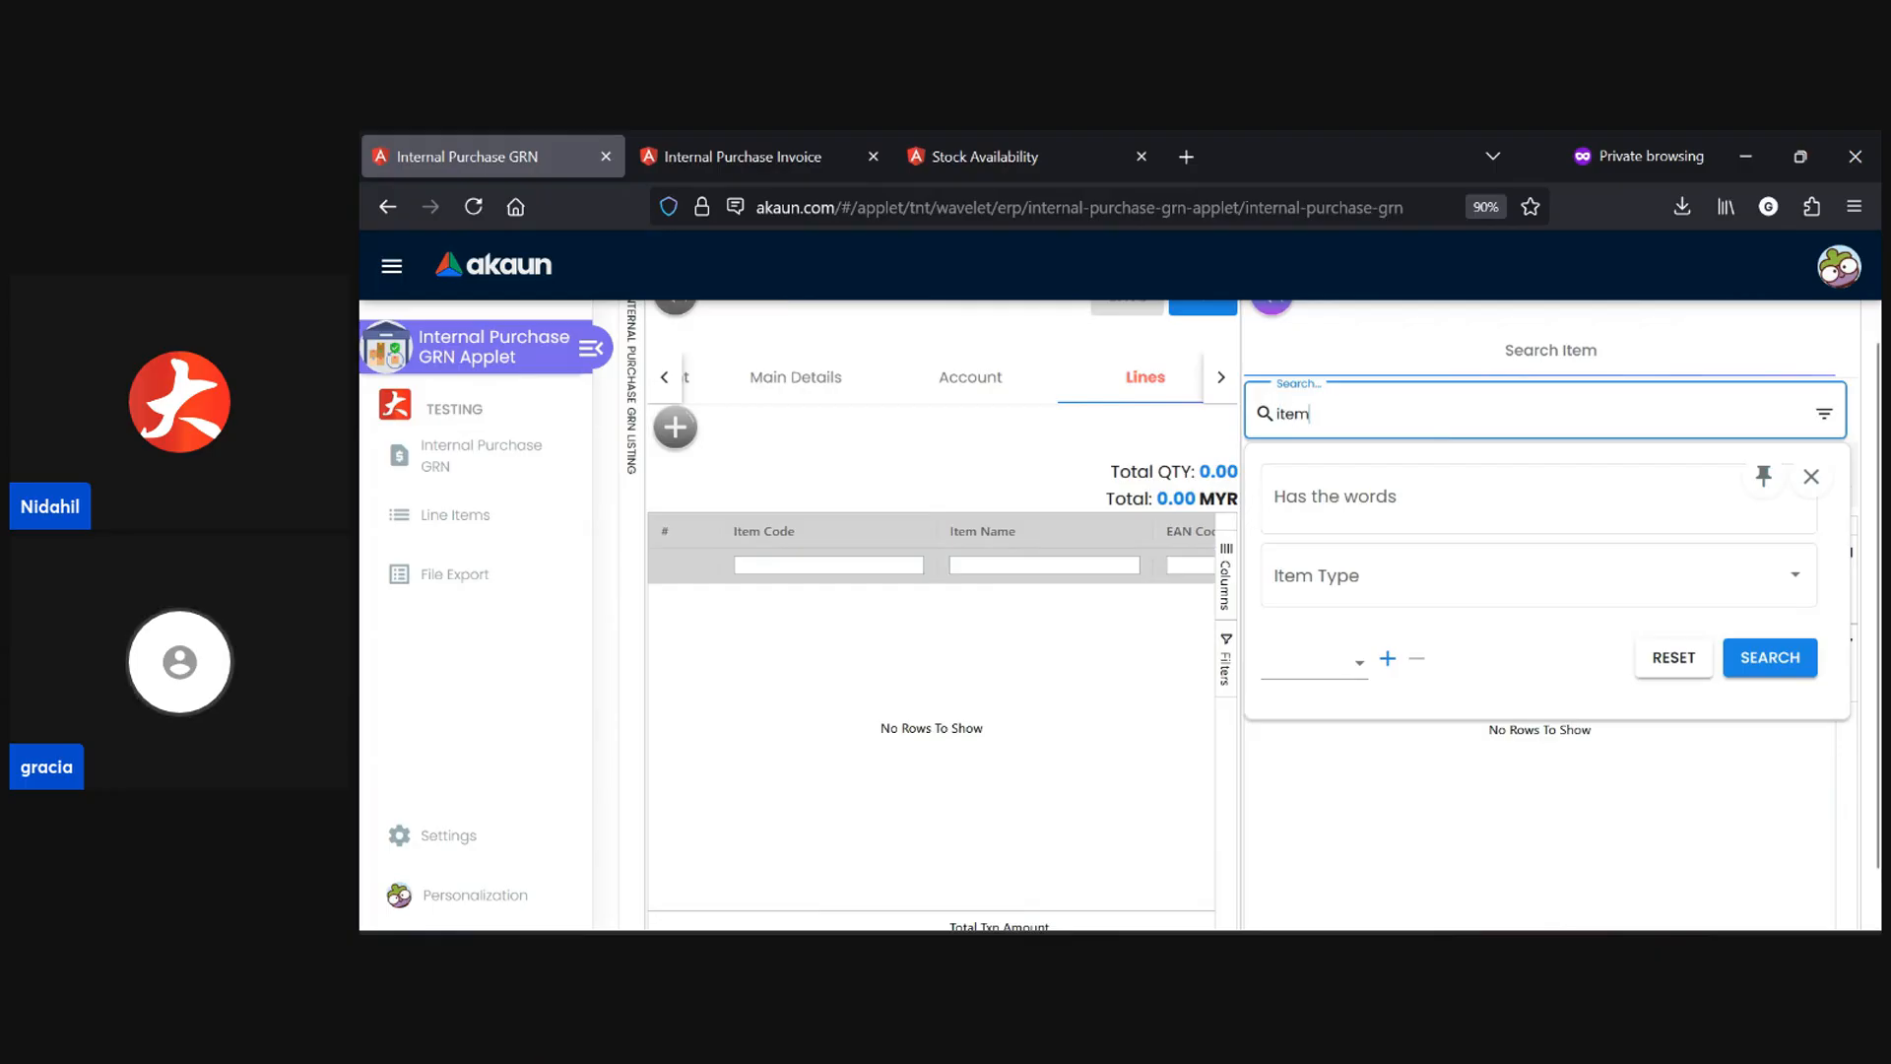
pyautogui.press('Return')
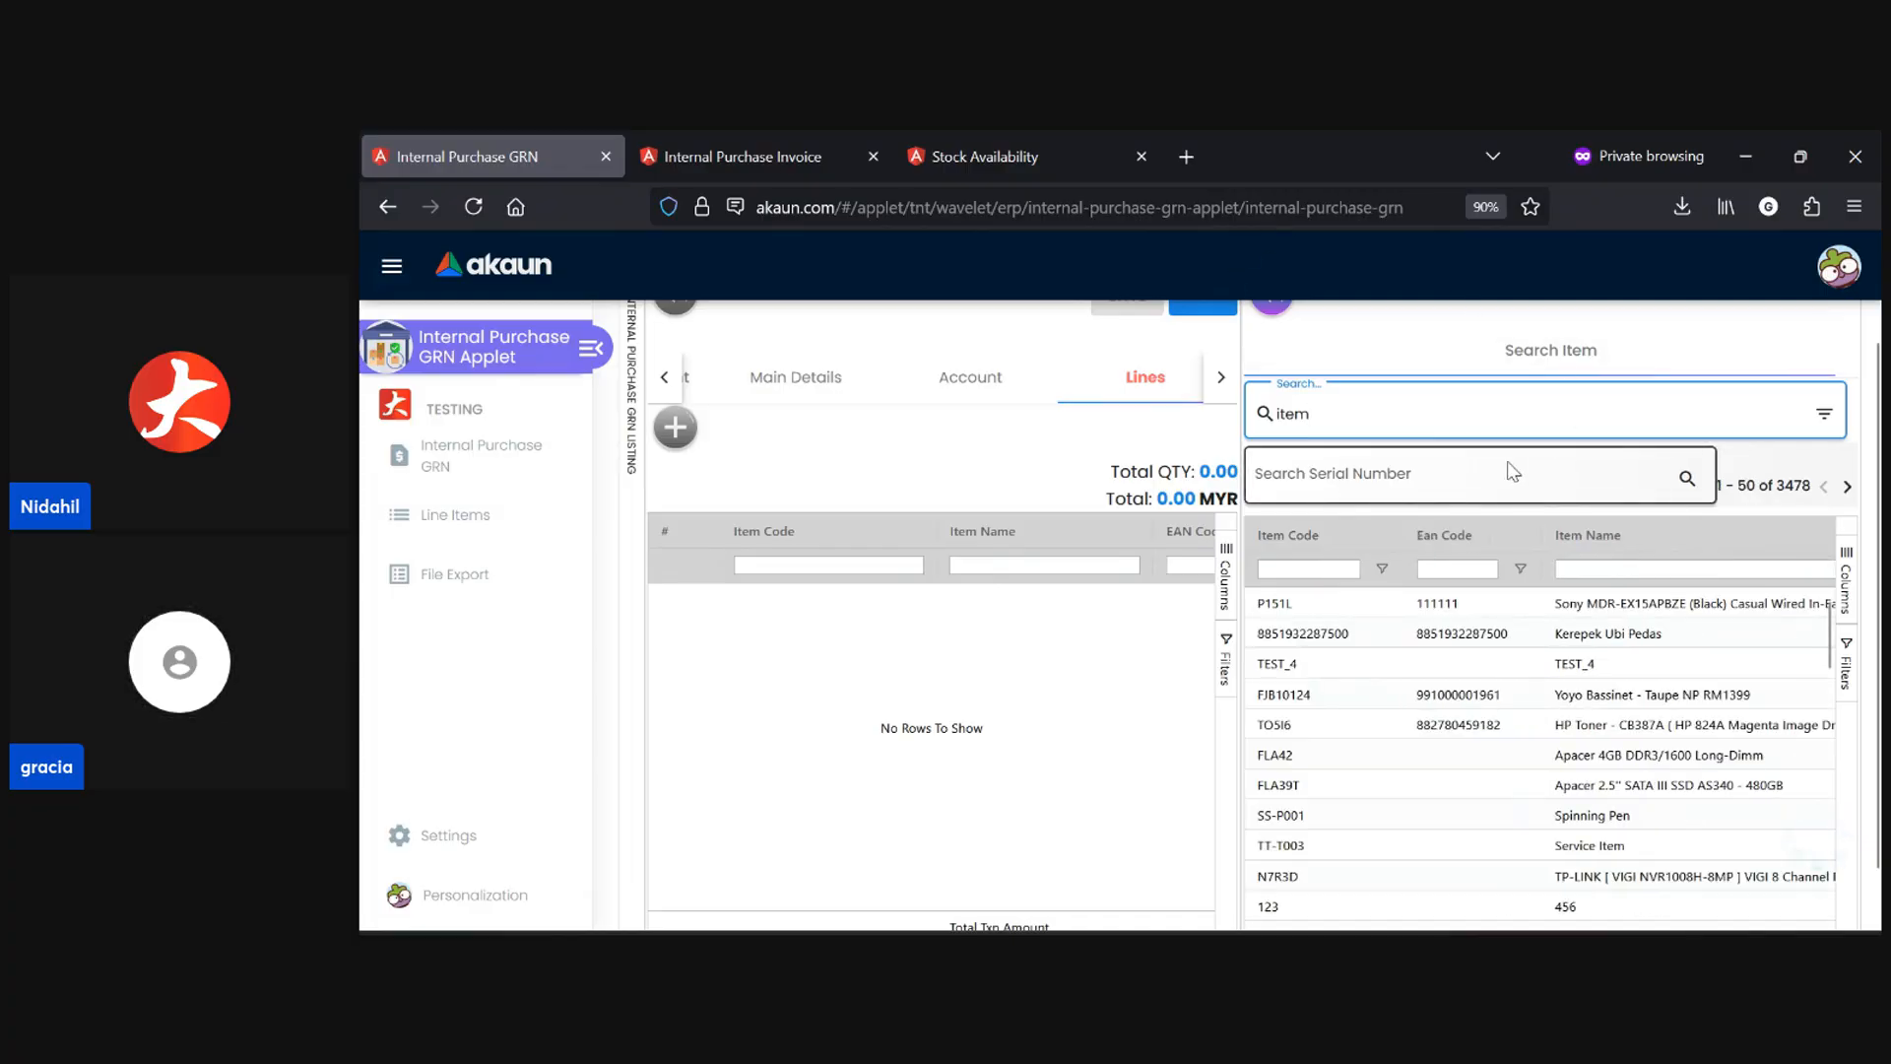
pyautogui.click(1616, 636)
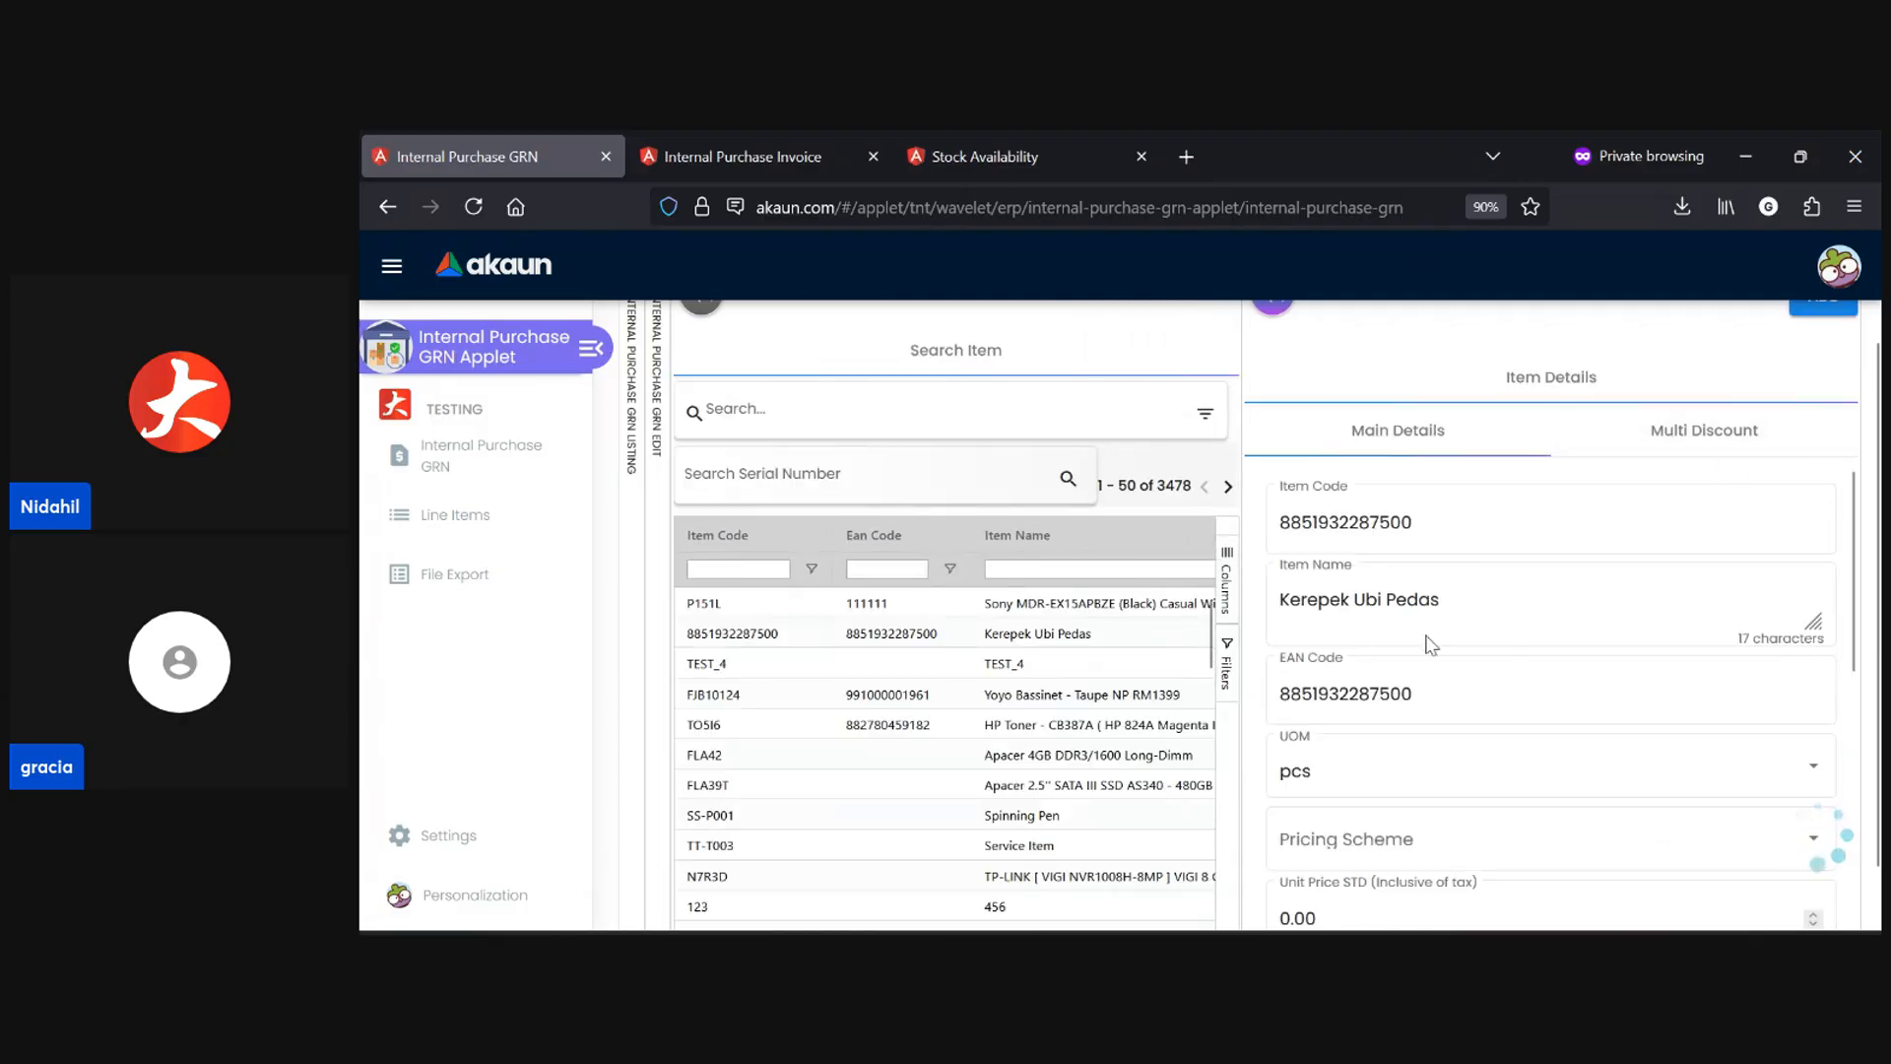
# - Set the inclusive-of-tax unit price transaction of Kerepek Ubi Pedas to 100 and add the item to the GRN lines
pyautogui.scroll(-2, 1504, 653)
pyautogui.scroll(-1, 1504, 653)
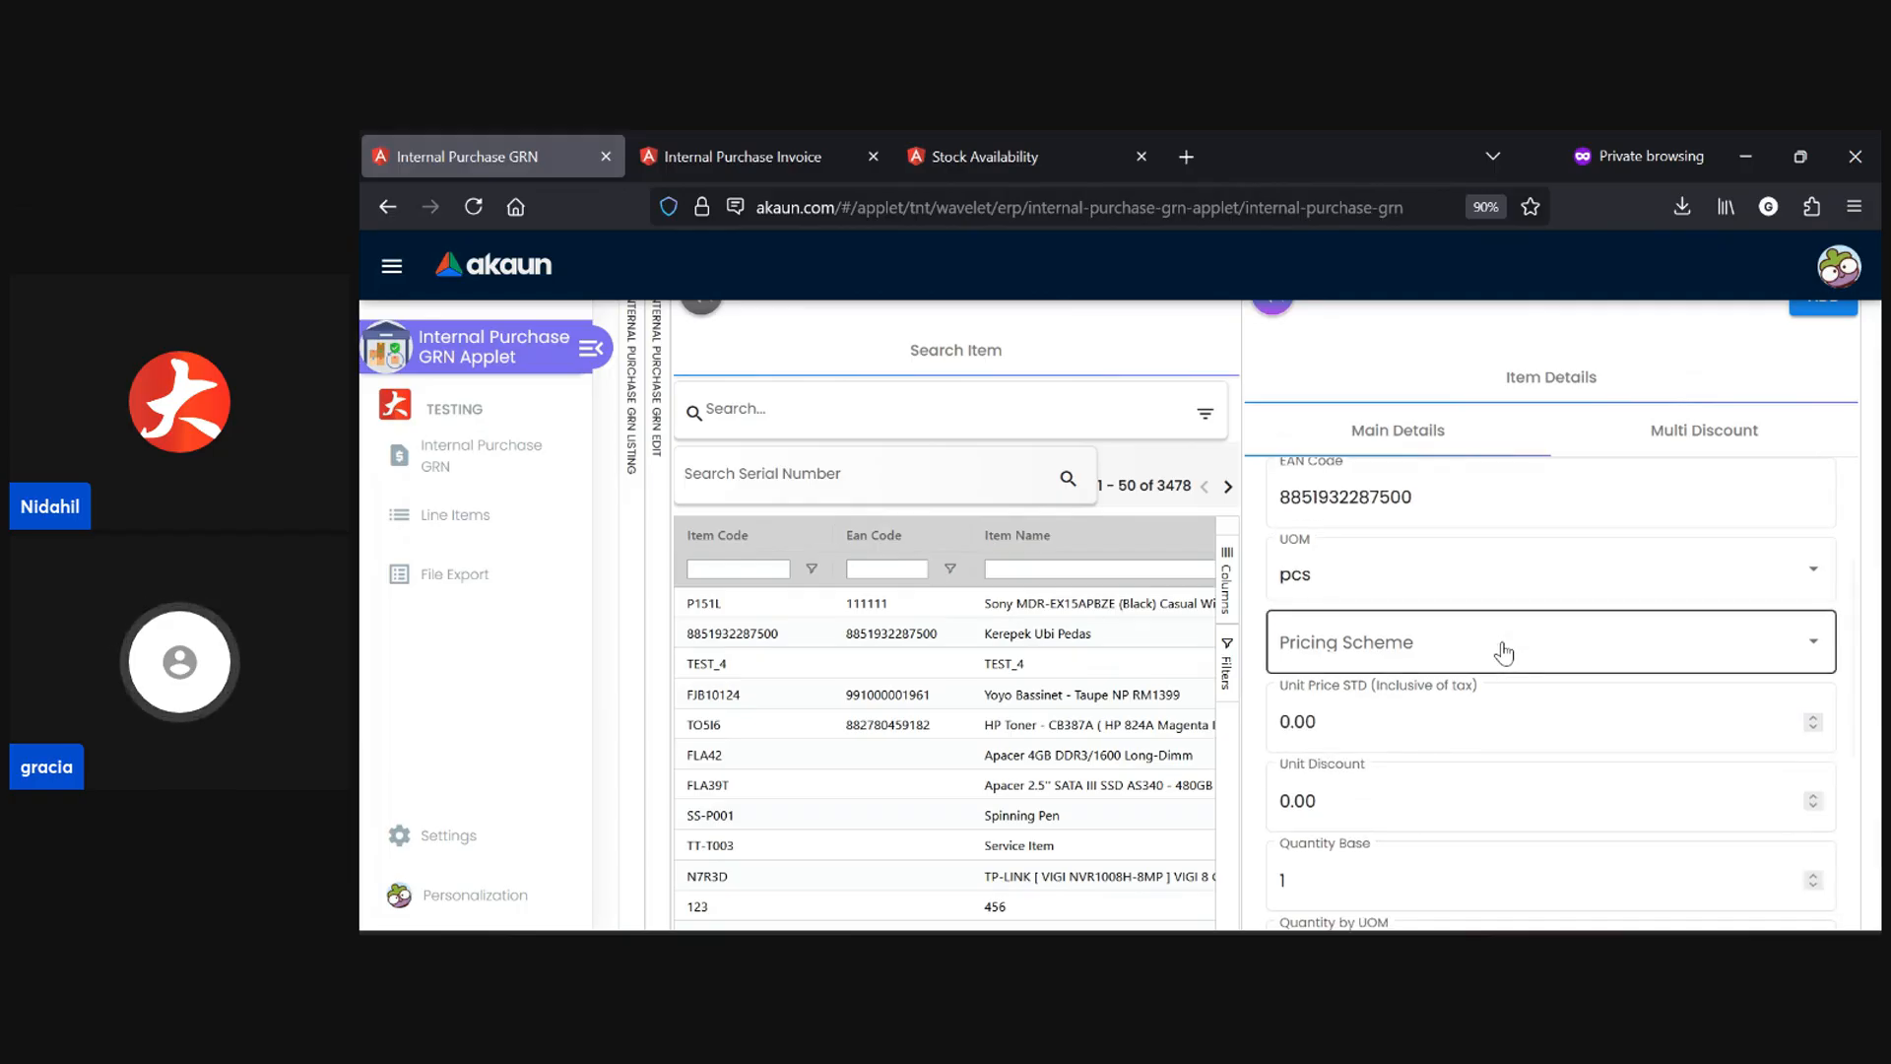
pyautogui.scroll(-1, 1505, 653)
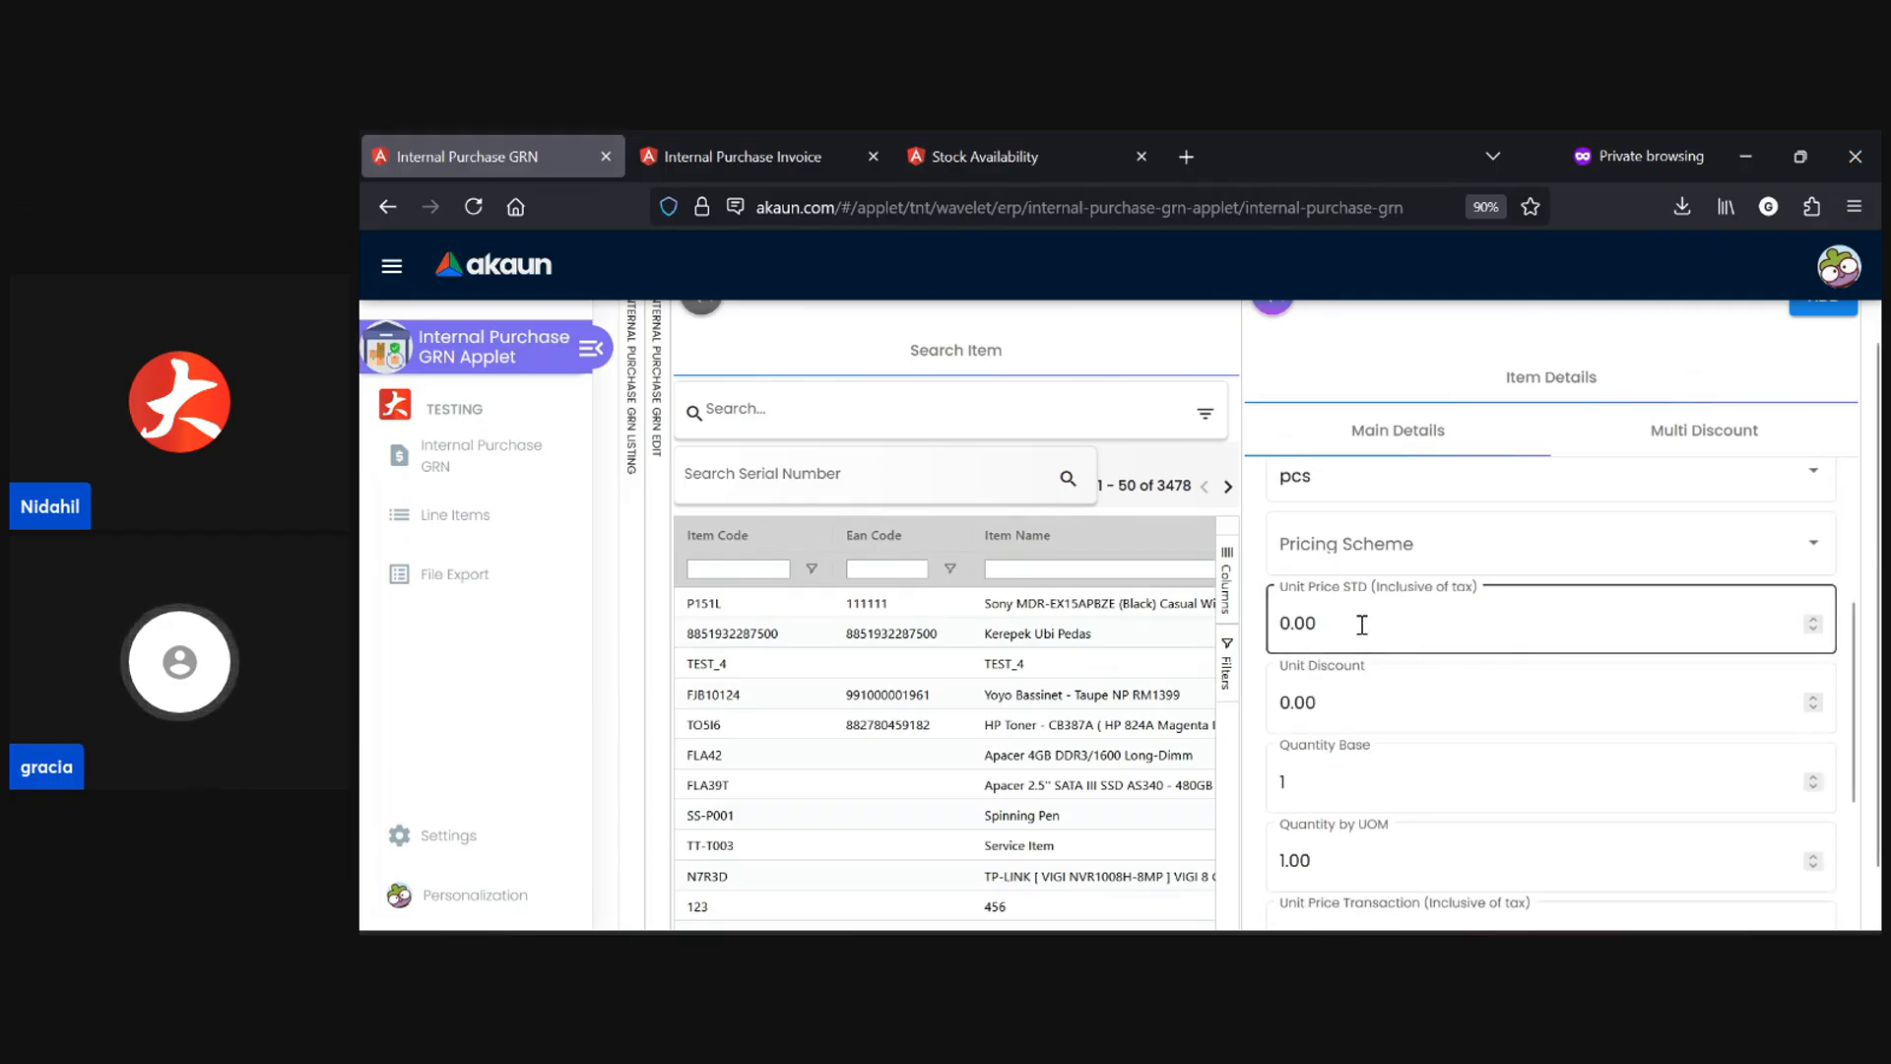
pyautogui.scroll(-3, 1363, 624)
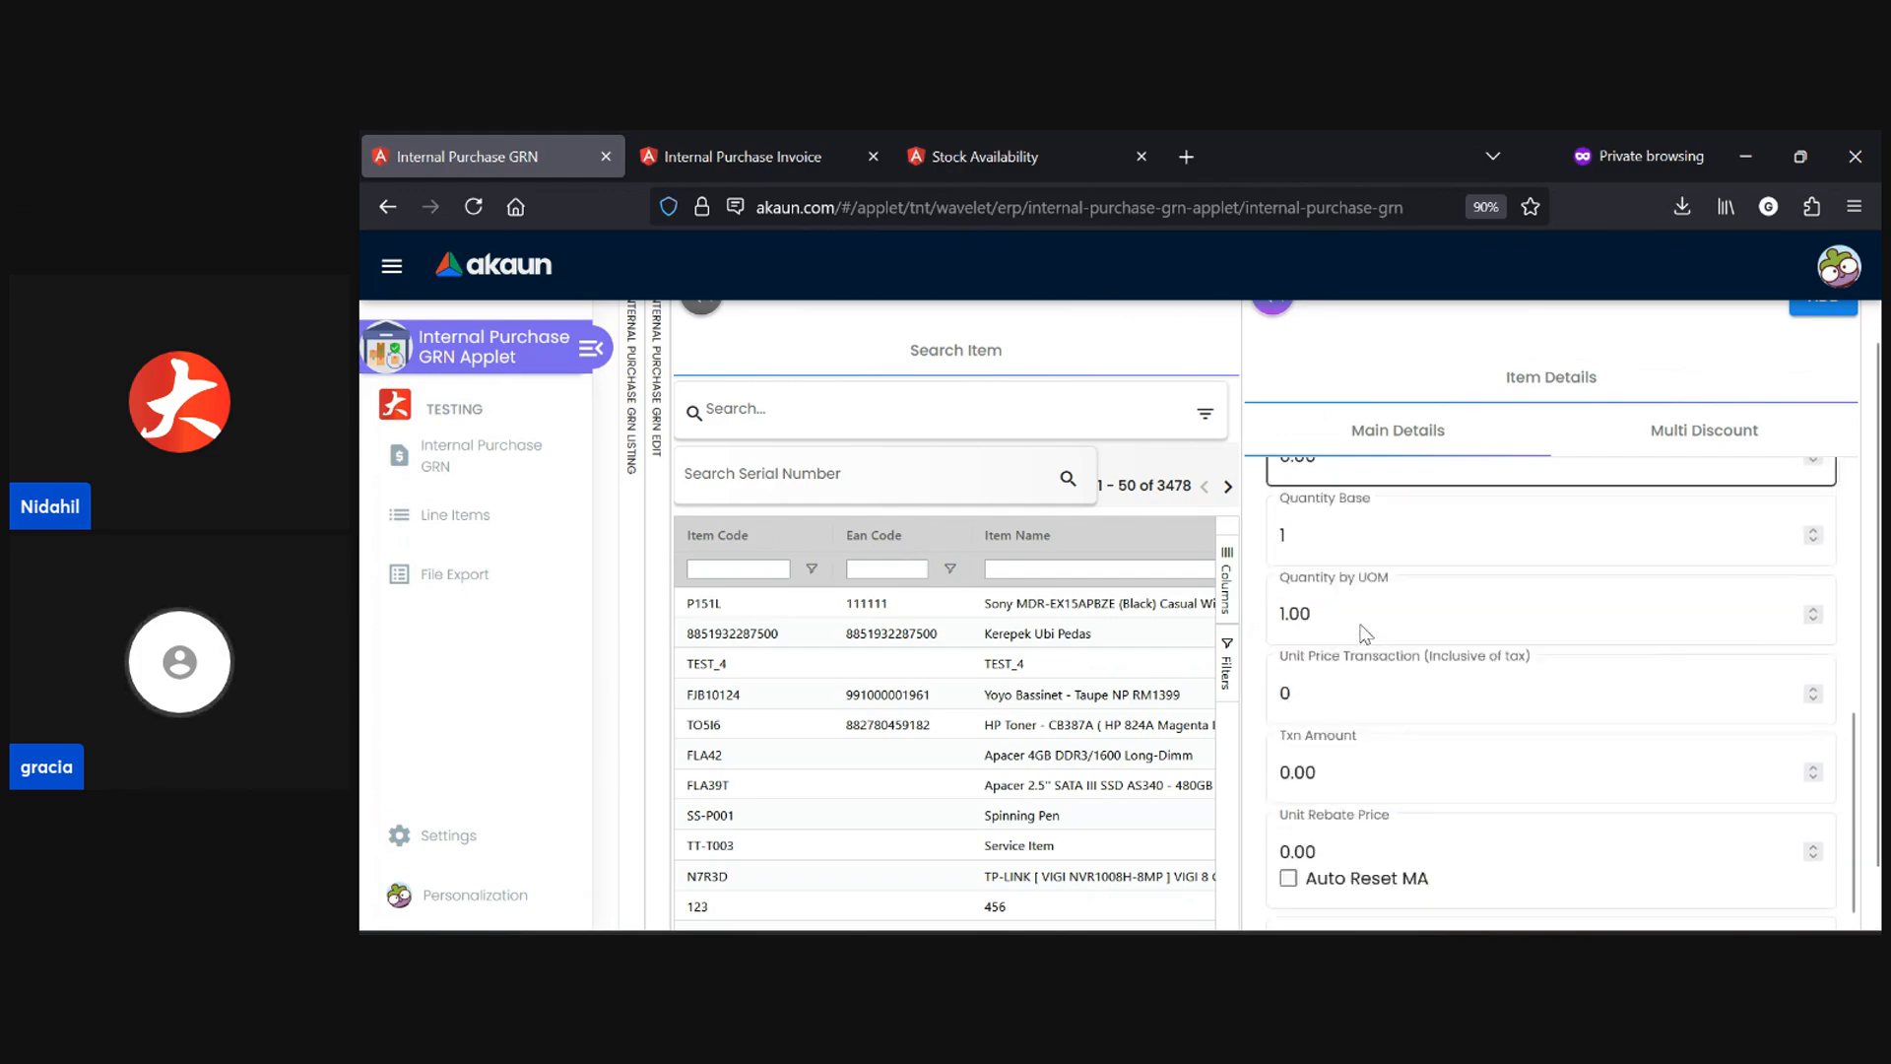
pyautogui.click(1318, 646)
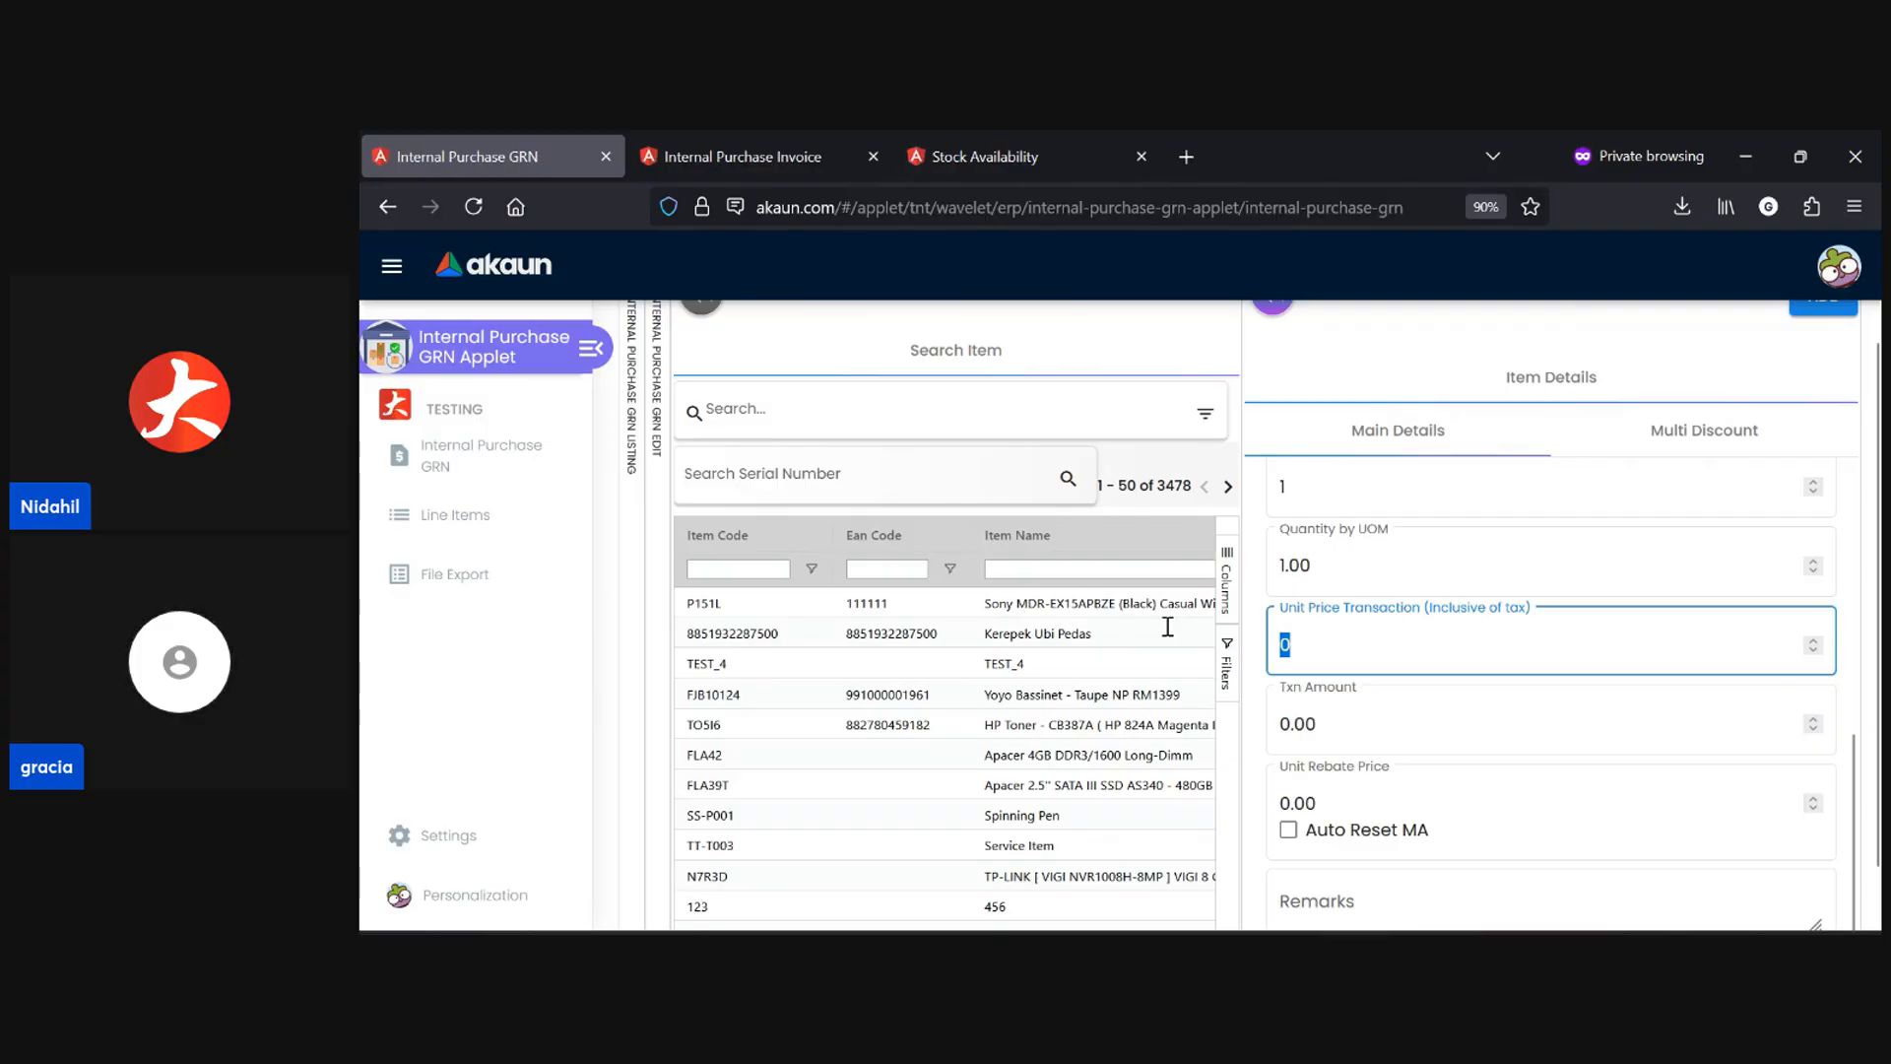
pyautogui.write('100')
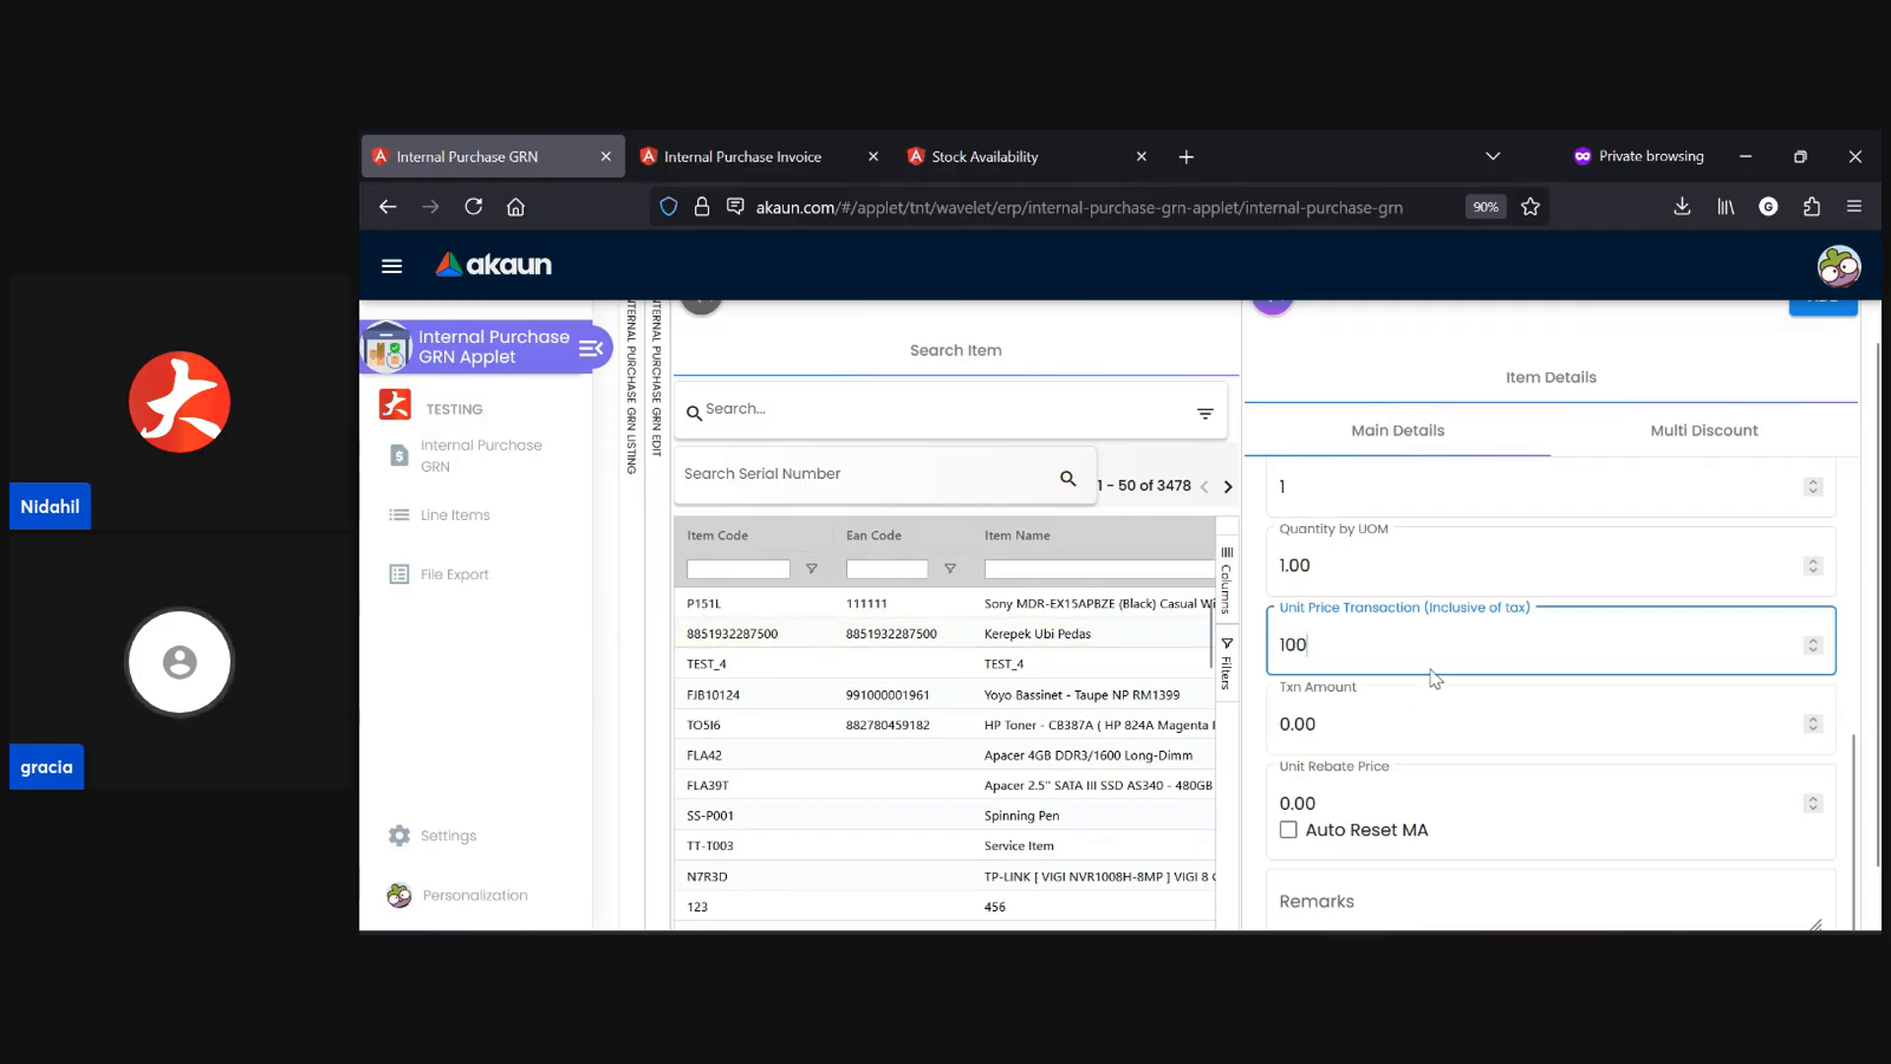
pyautogui.scroll(1, 1625, 433)
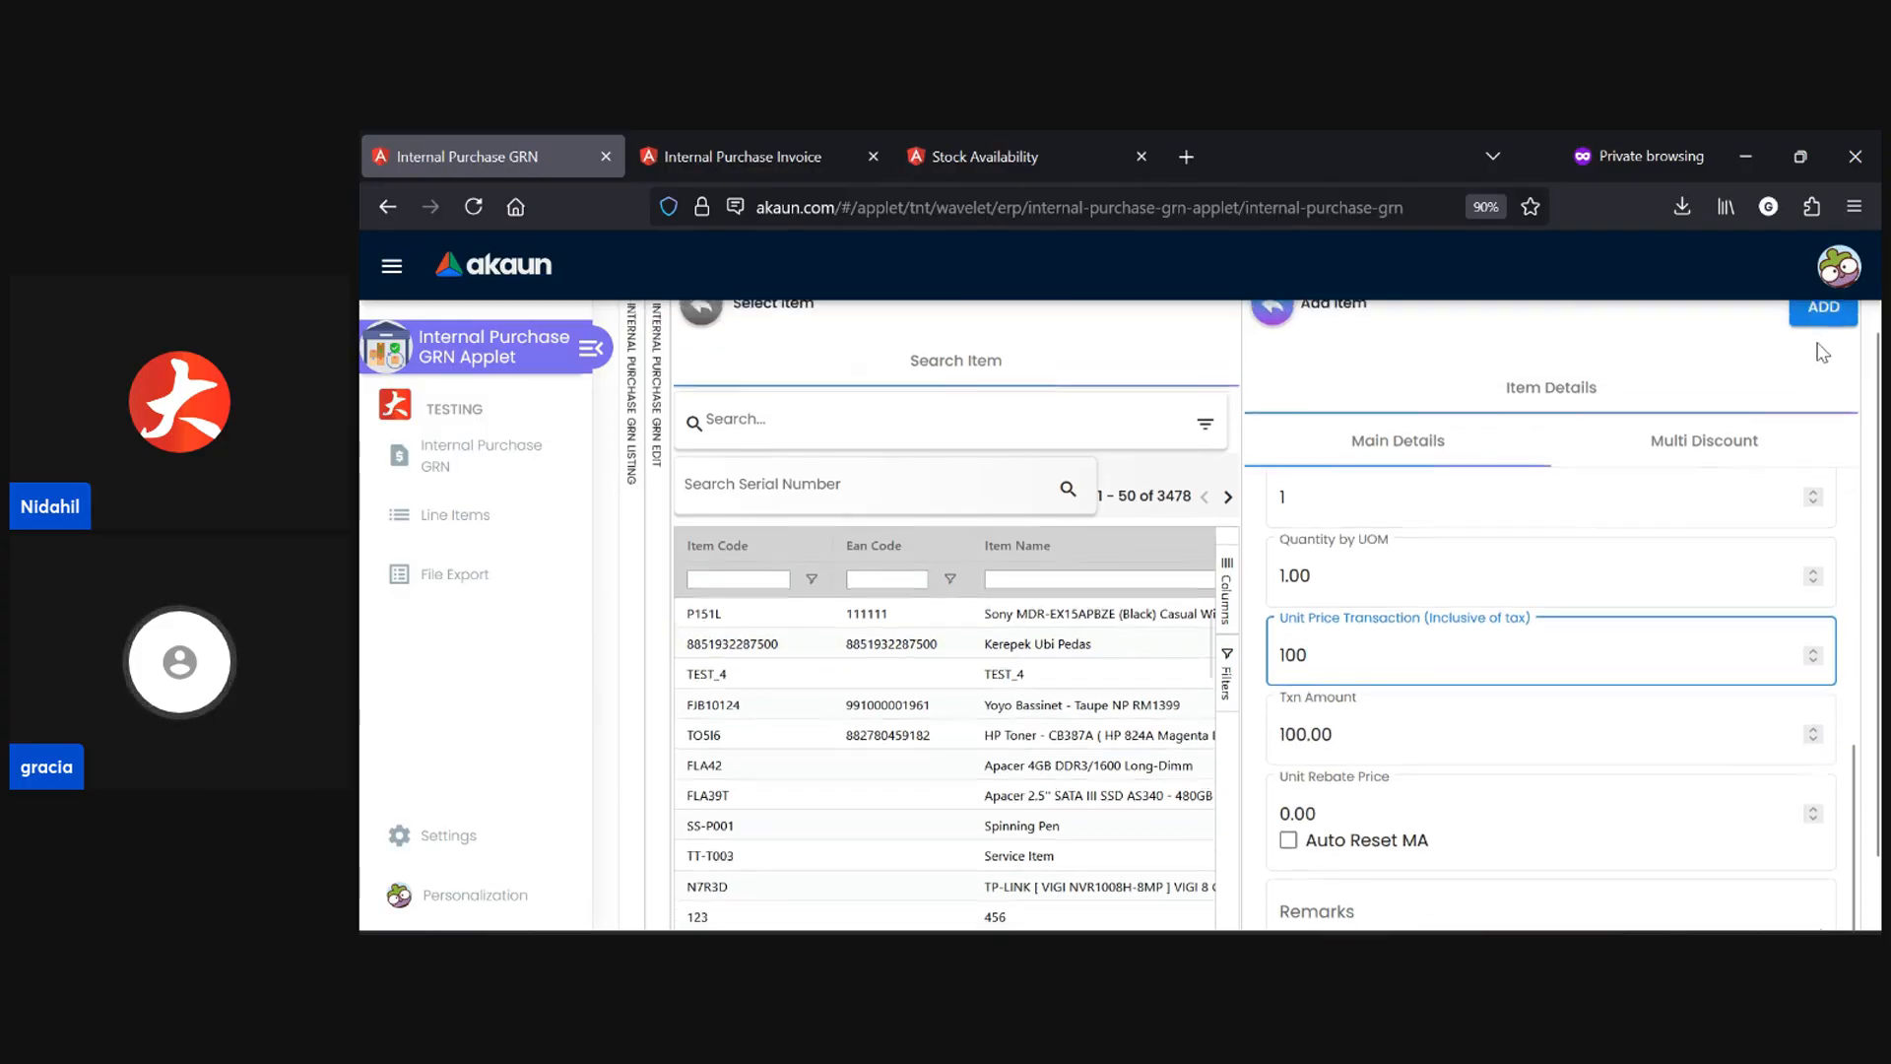
pyautogui.click(1653, 372)
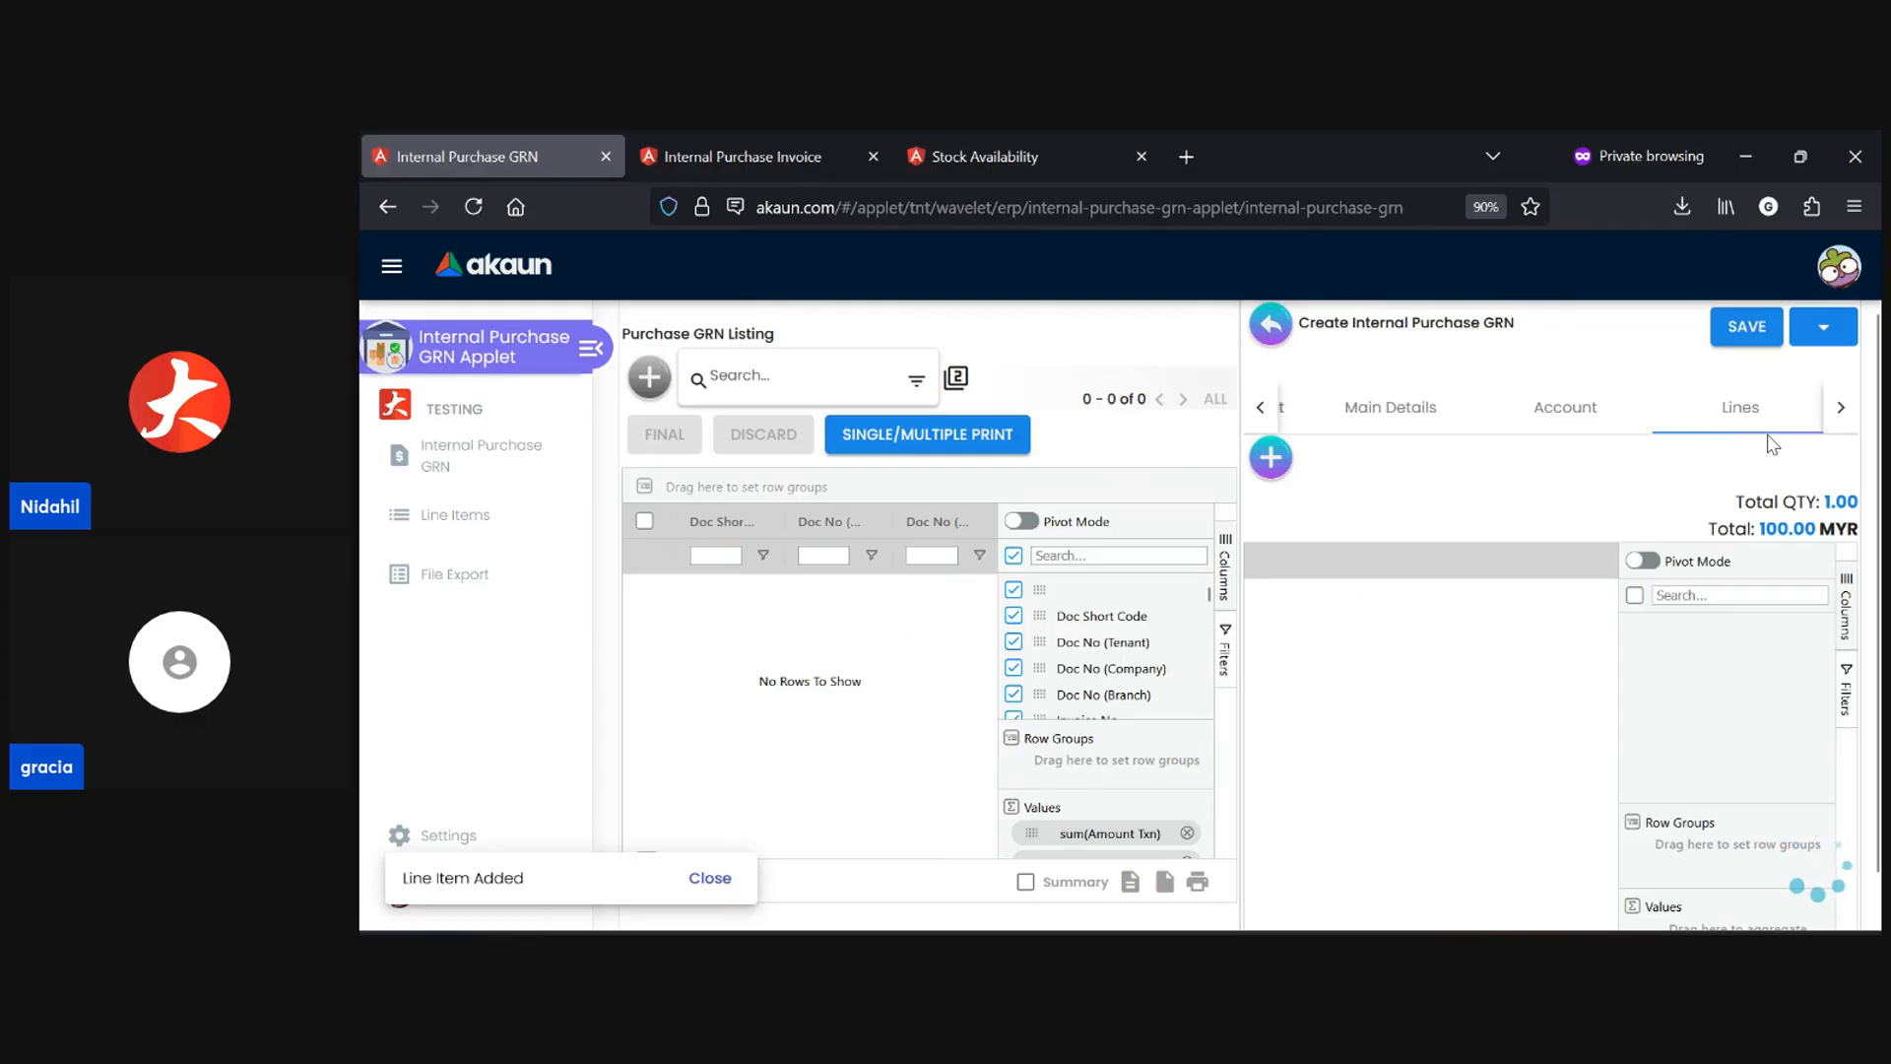
# - Save the new purchase GRN with its Kerepek Ubi Pedas line
pyautogui.click(1828, 421)
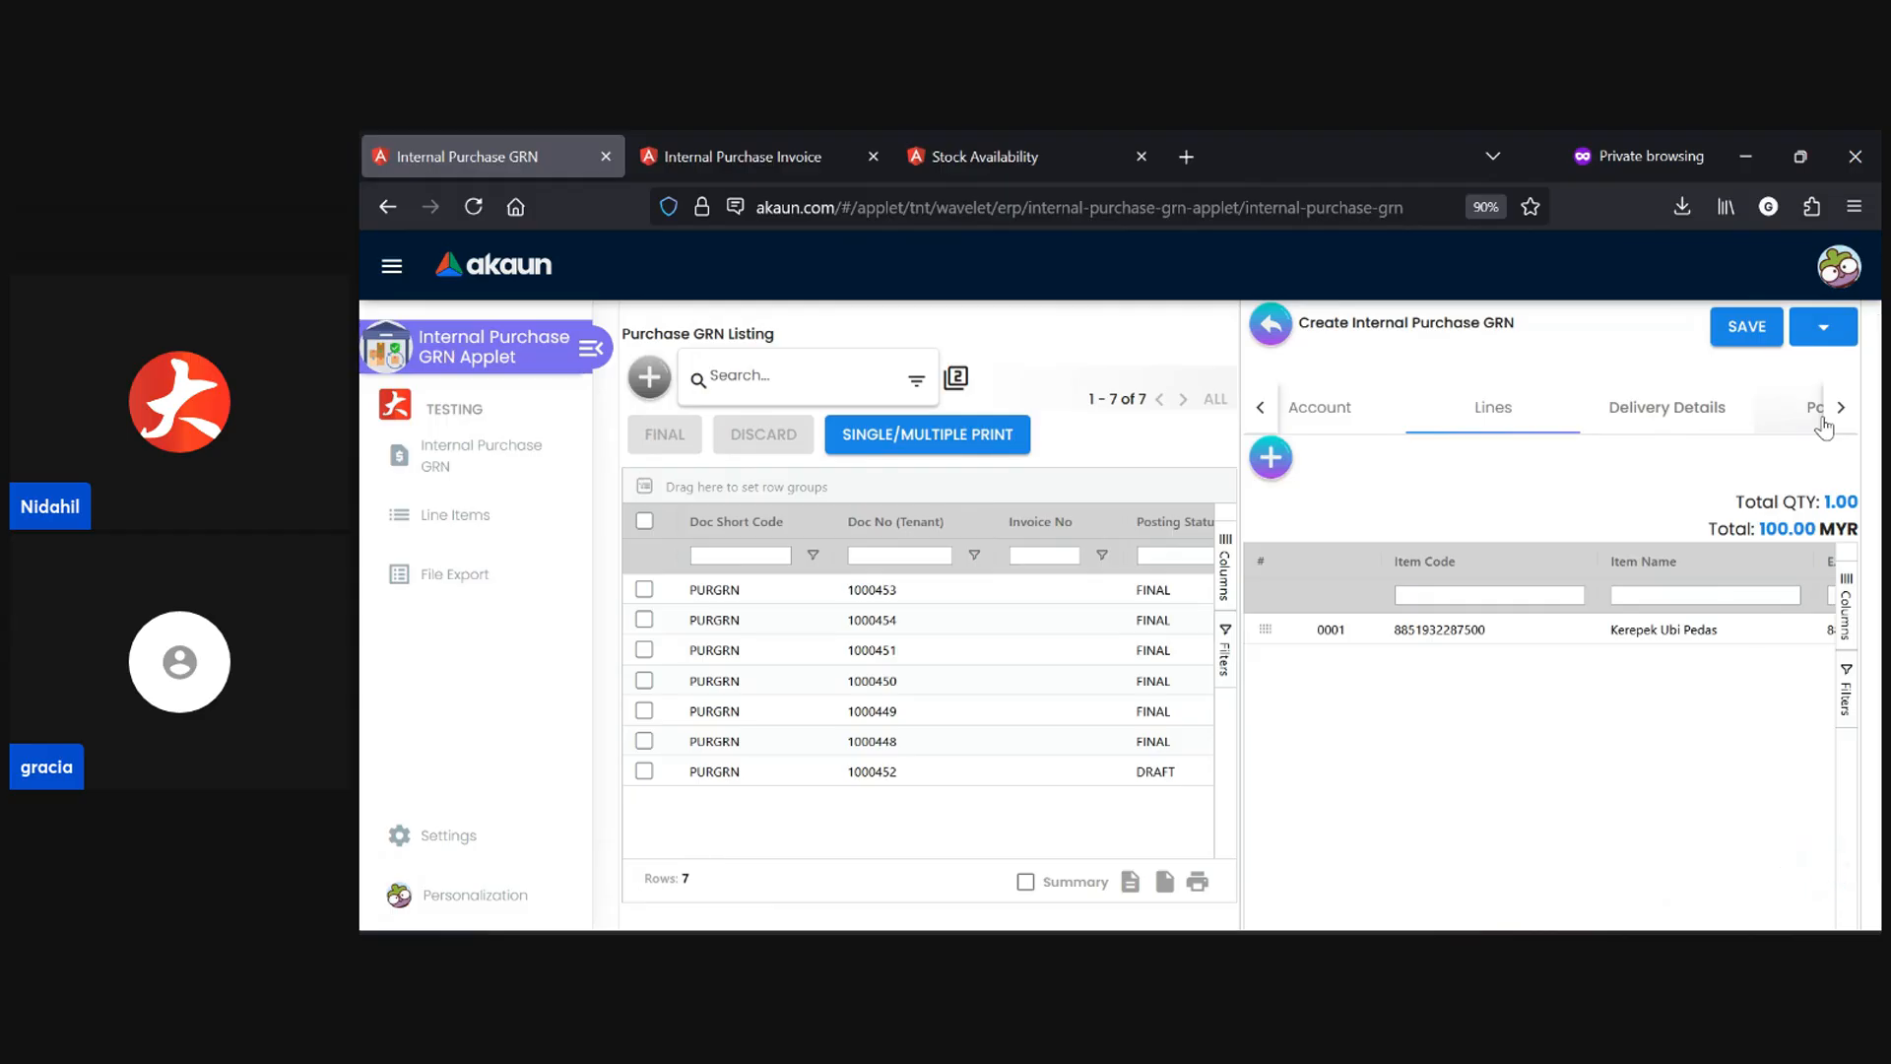
pyautogui.click(1266, 412)
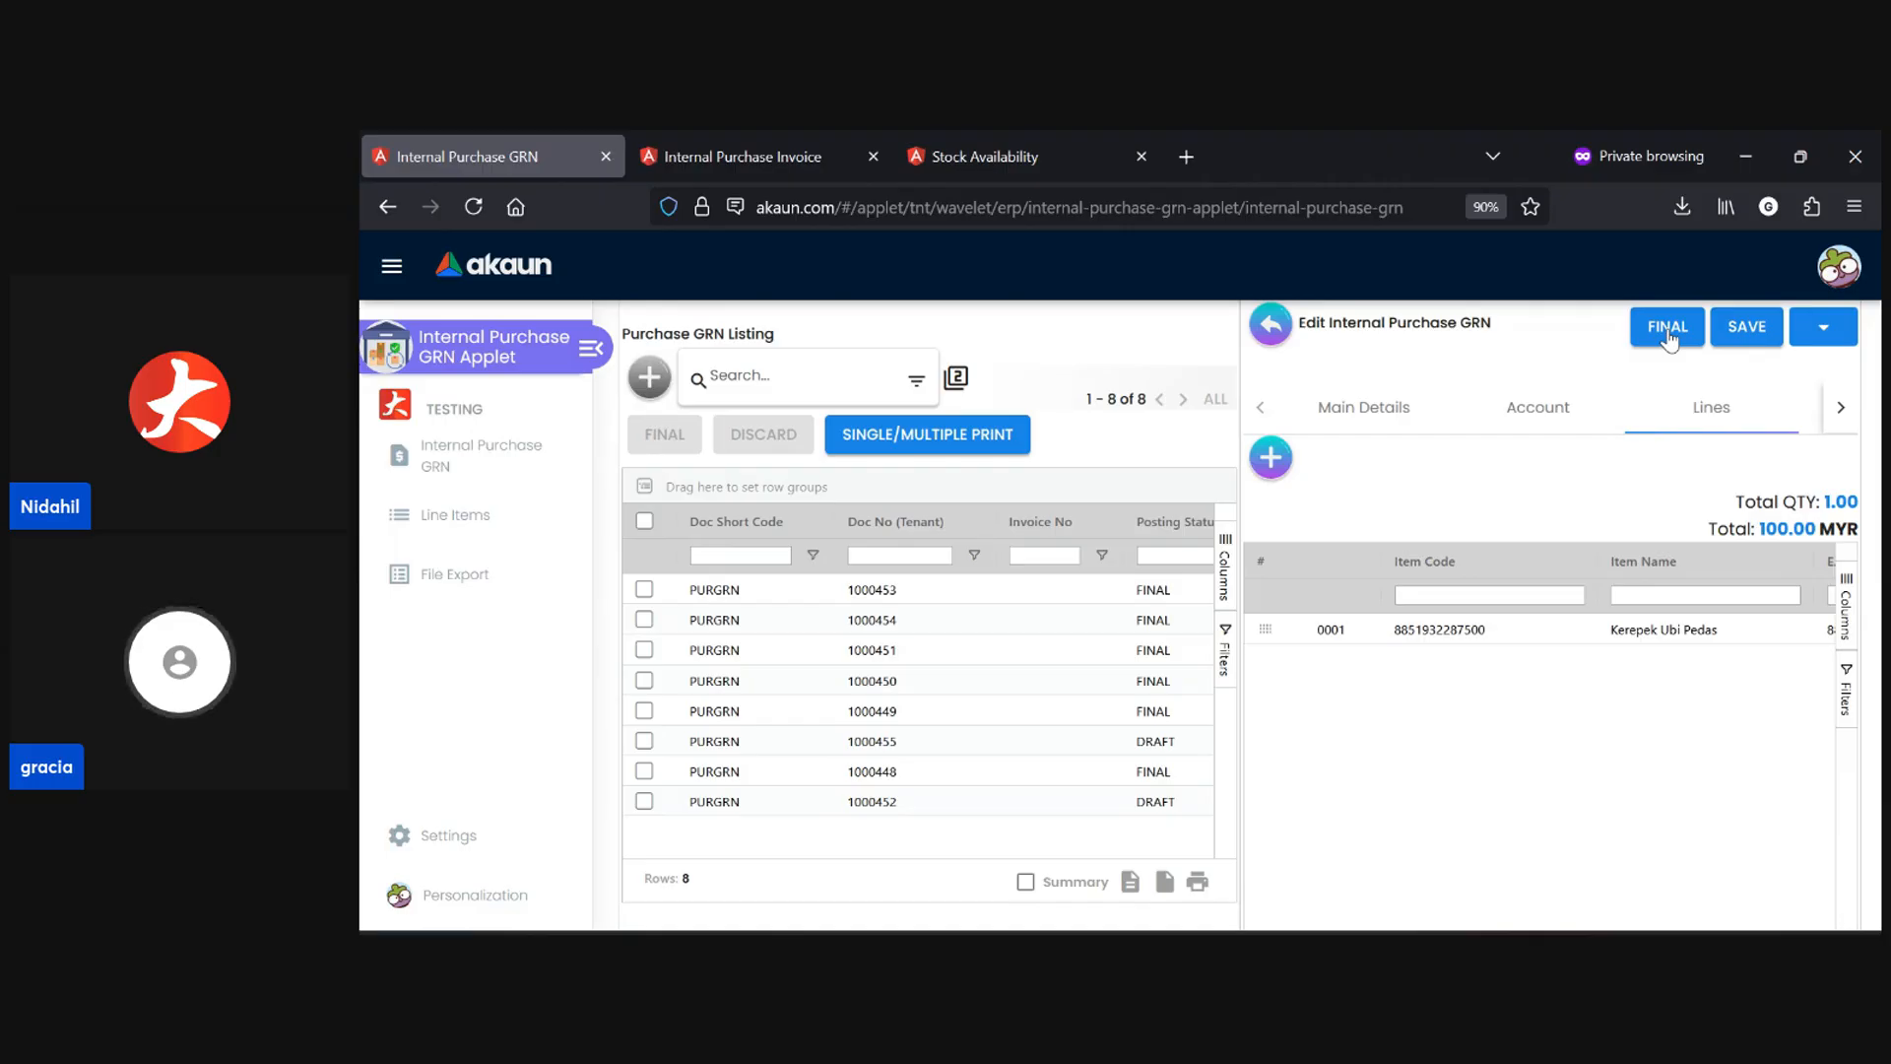
# - Examine the saved GRN's main details, delivery details, payment, department header and trace document sections
pyautogui.click(1838, 412)
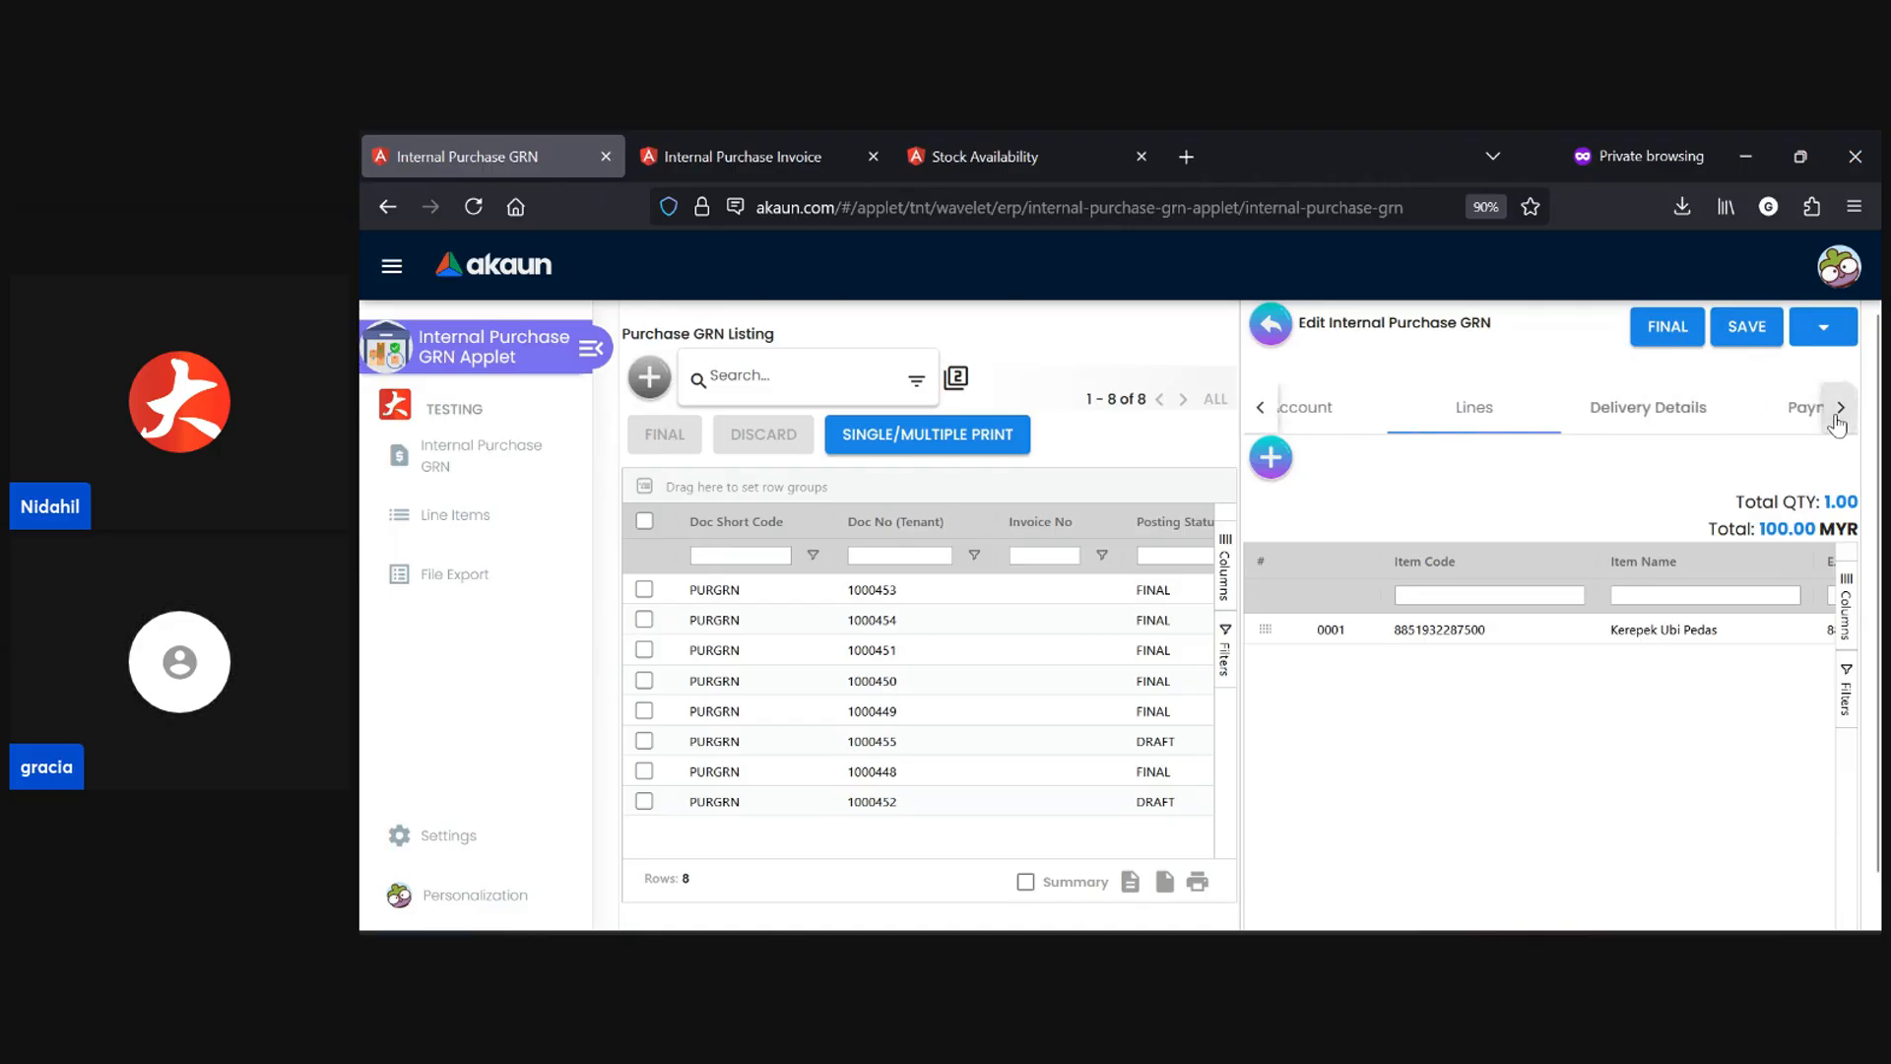
pyautogui.click(1834, 420)
pyautogui.click(1533, 422)
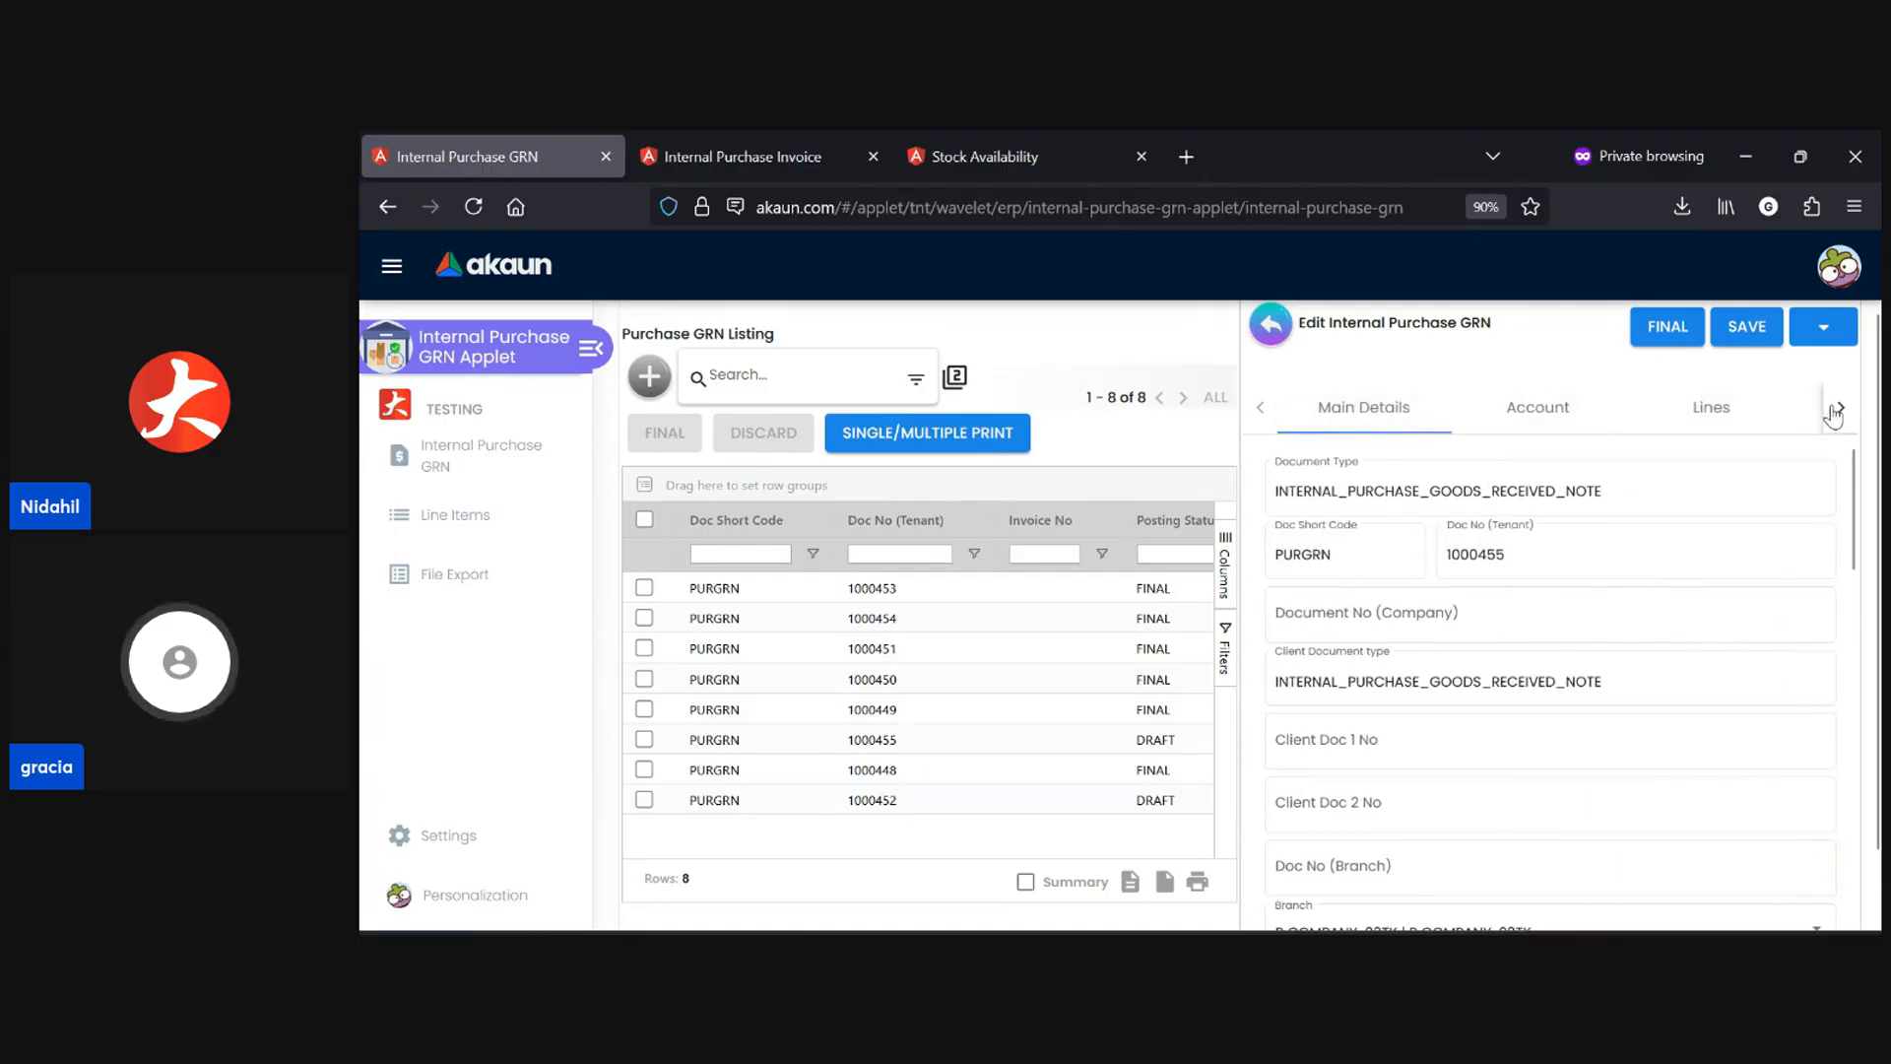
pyautogui.click(1838, 406)
pyautogui.click(1838, 407)
pyautogui.click(1561, 417)
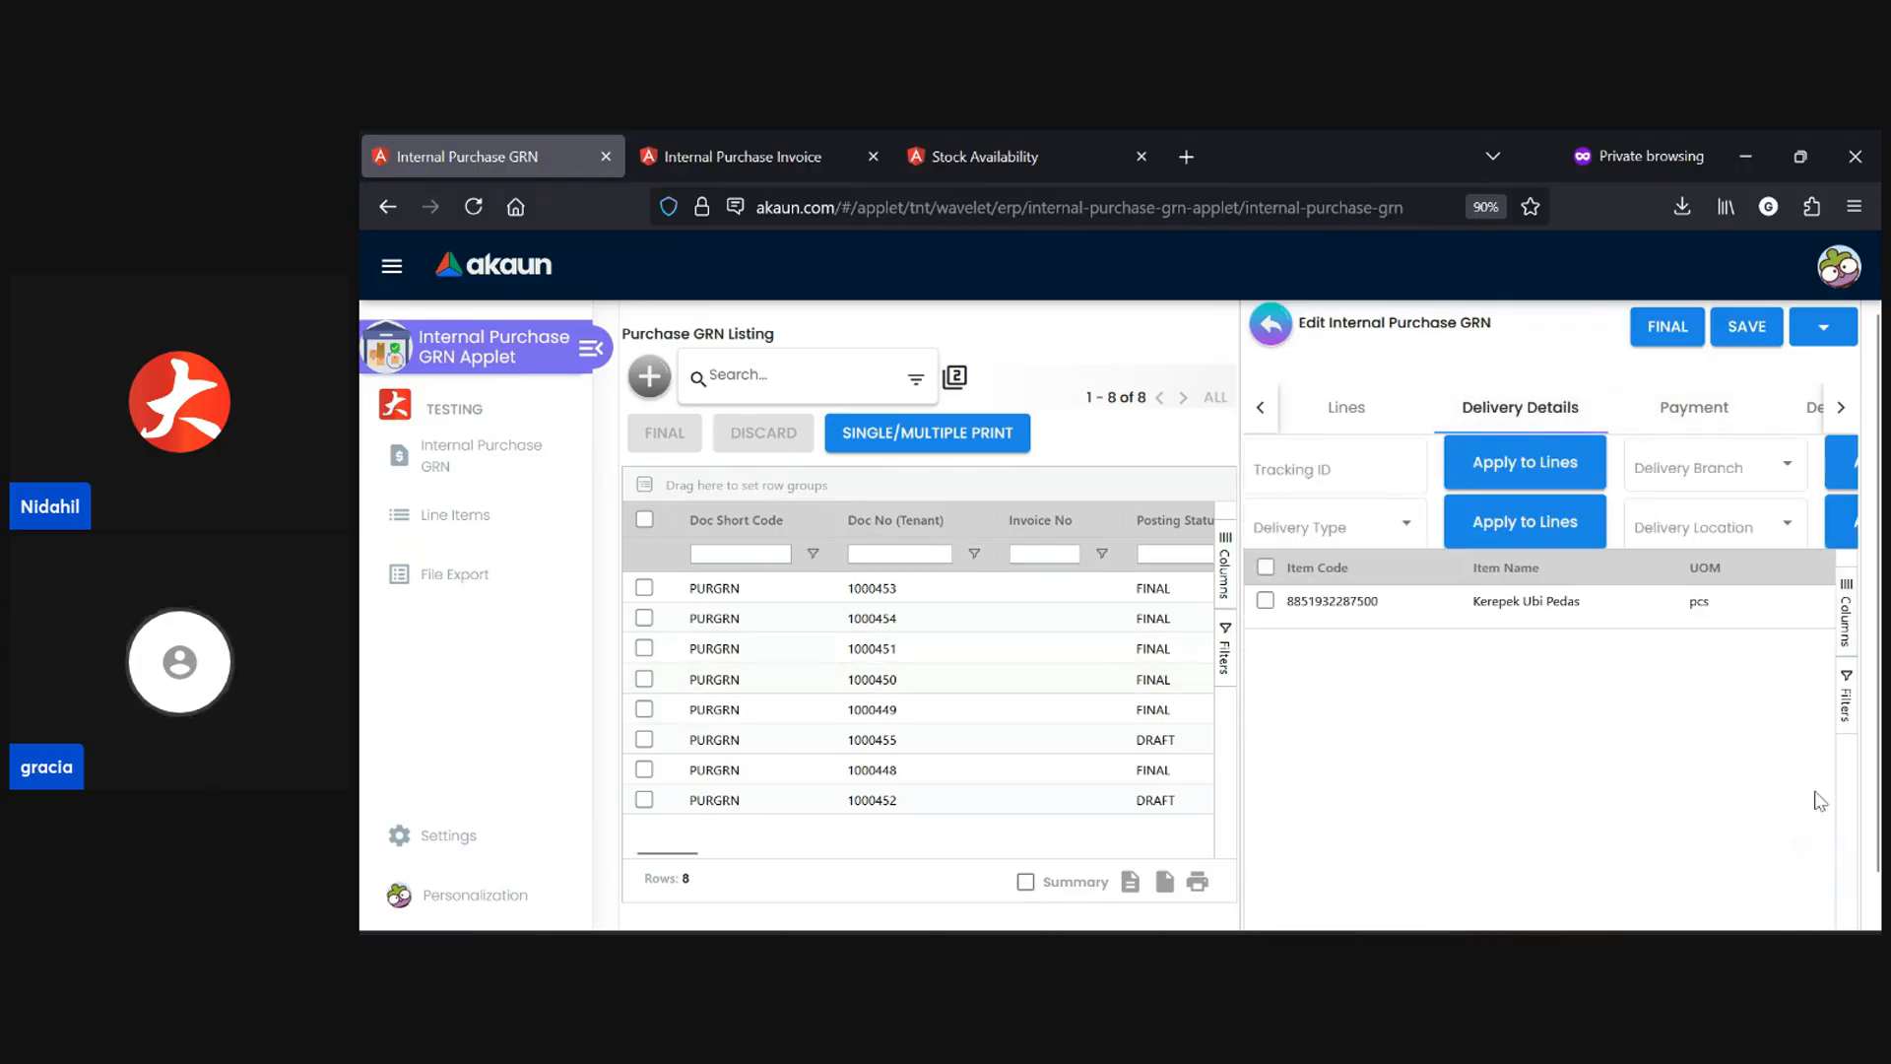
pyautogui.click(1695, 427)
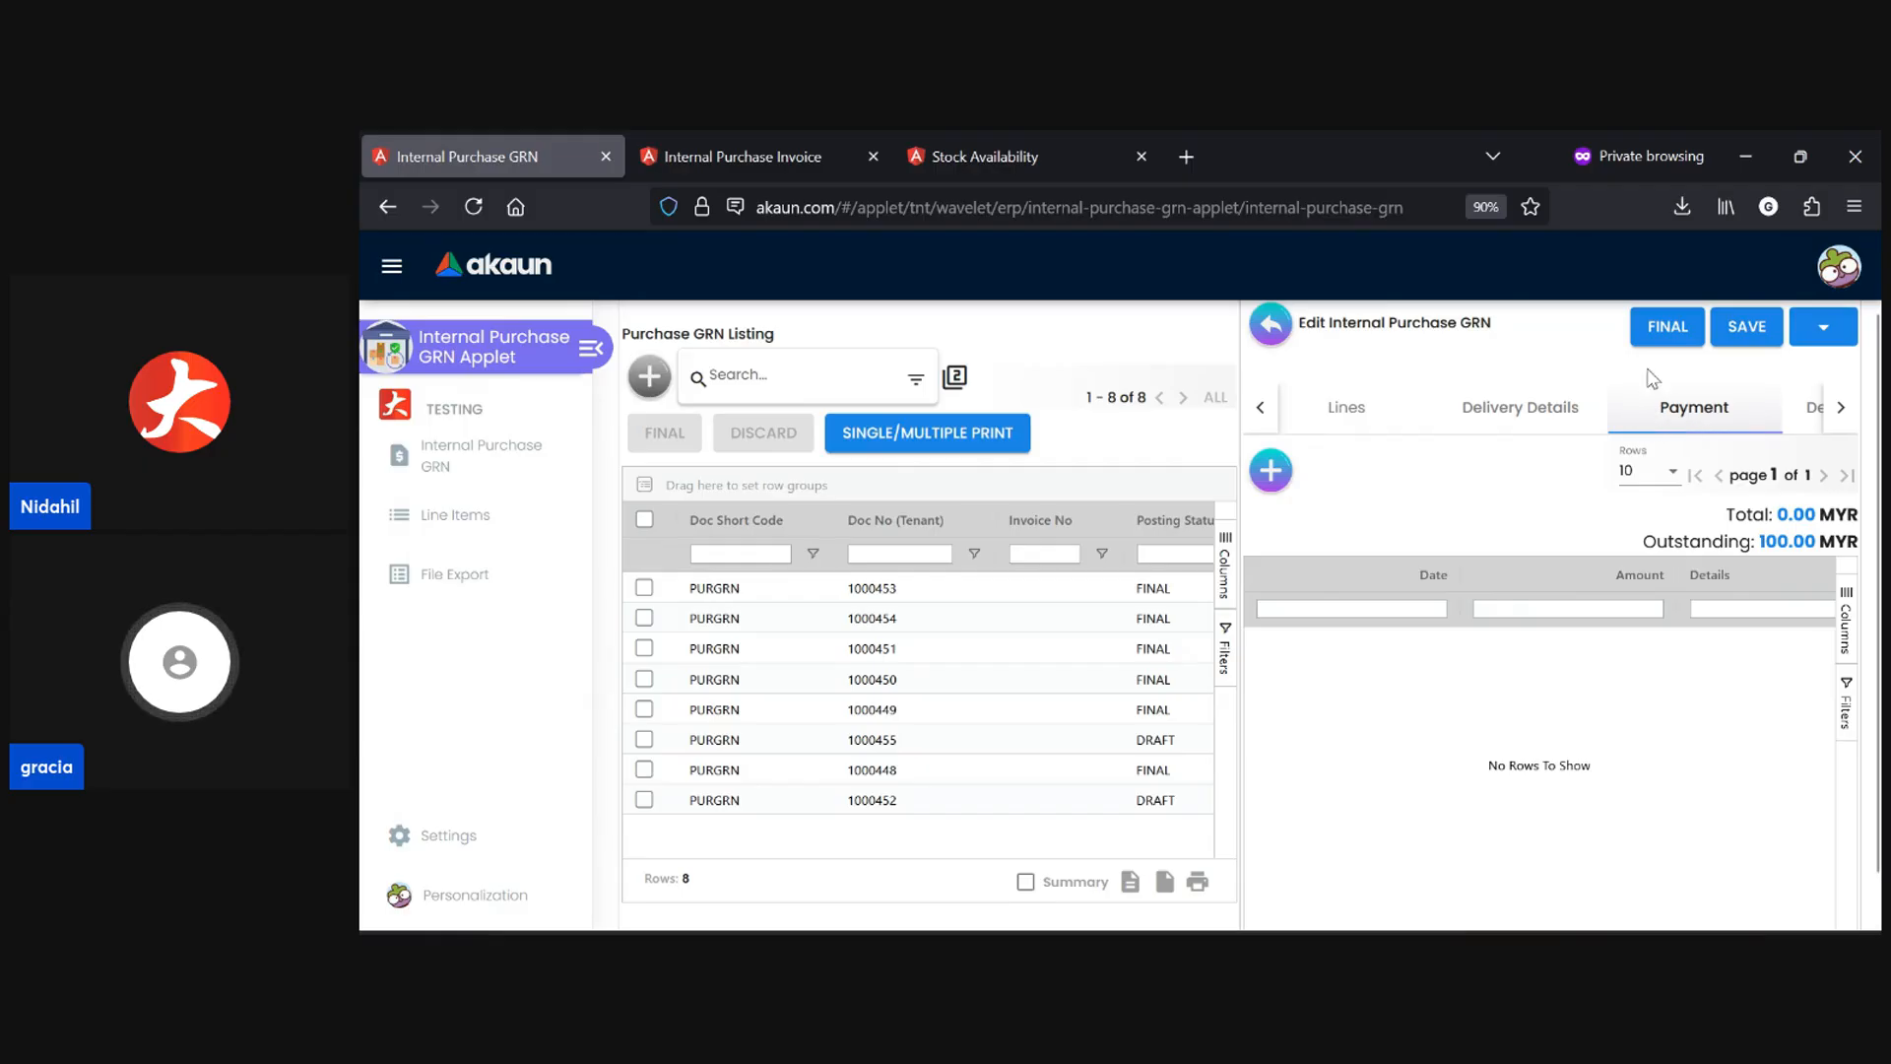
pyautogui.click(1813, 418)
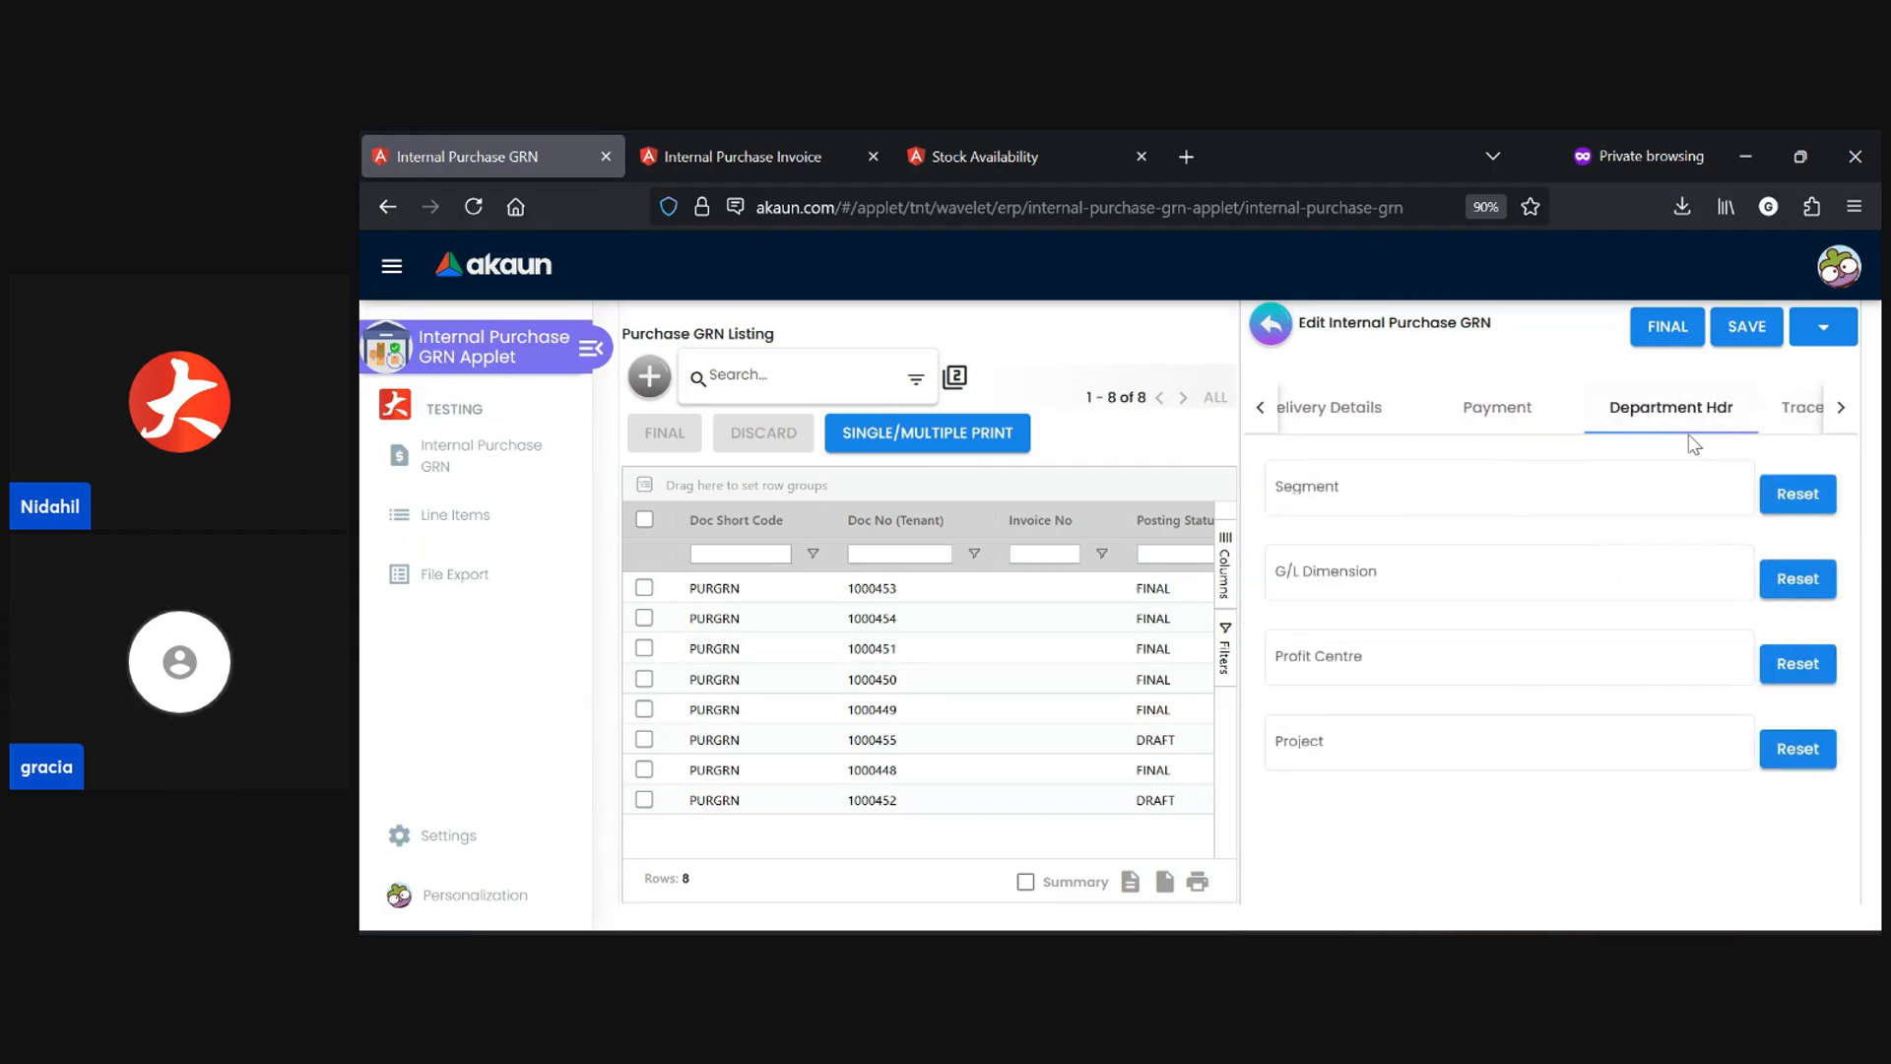
pyautogui.click(1792, 419)
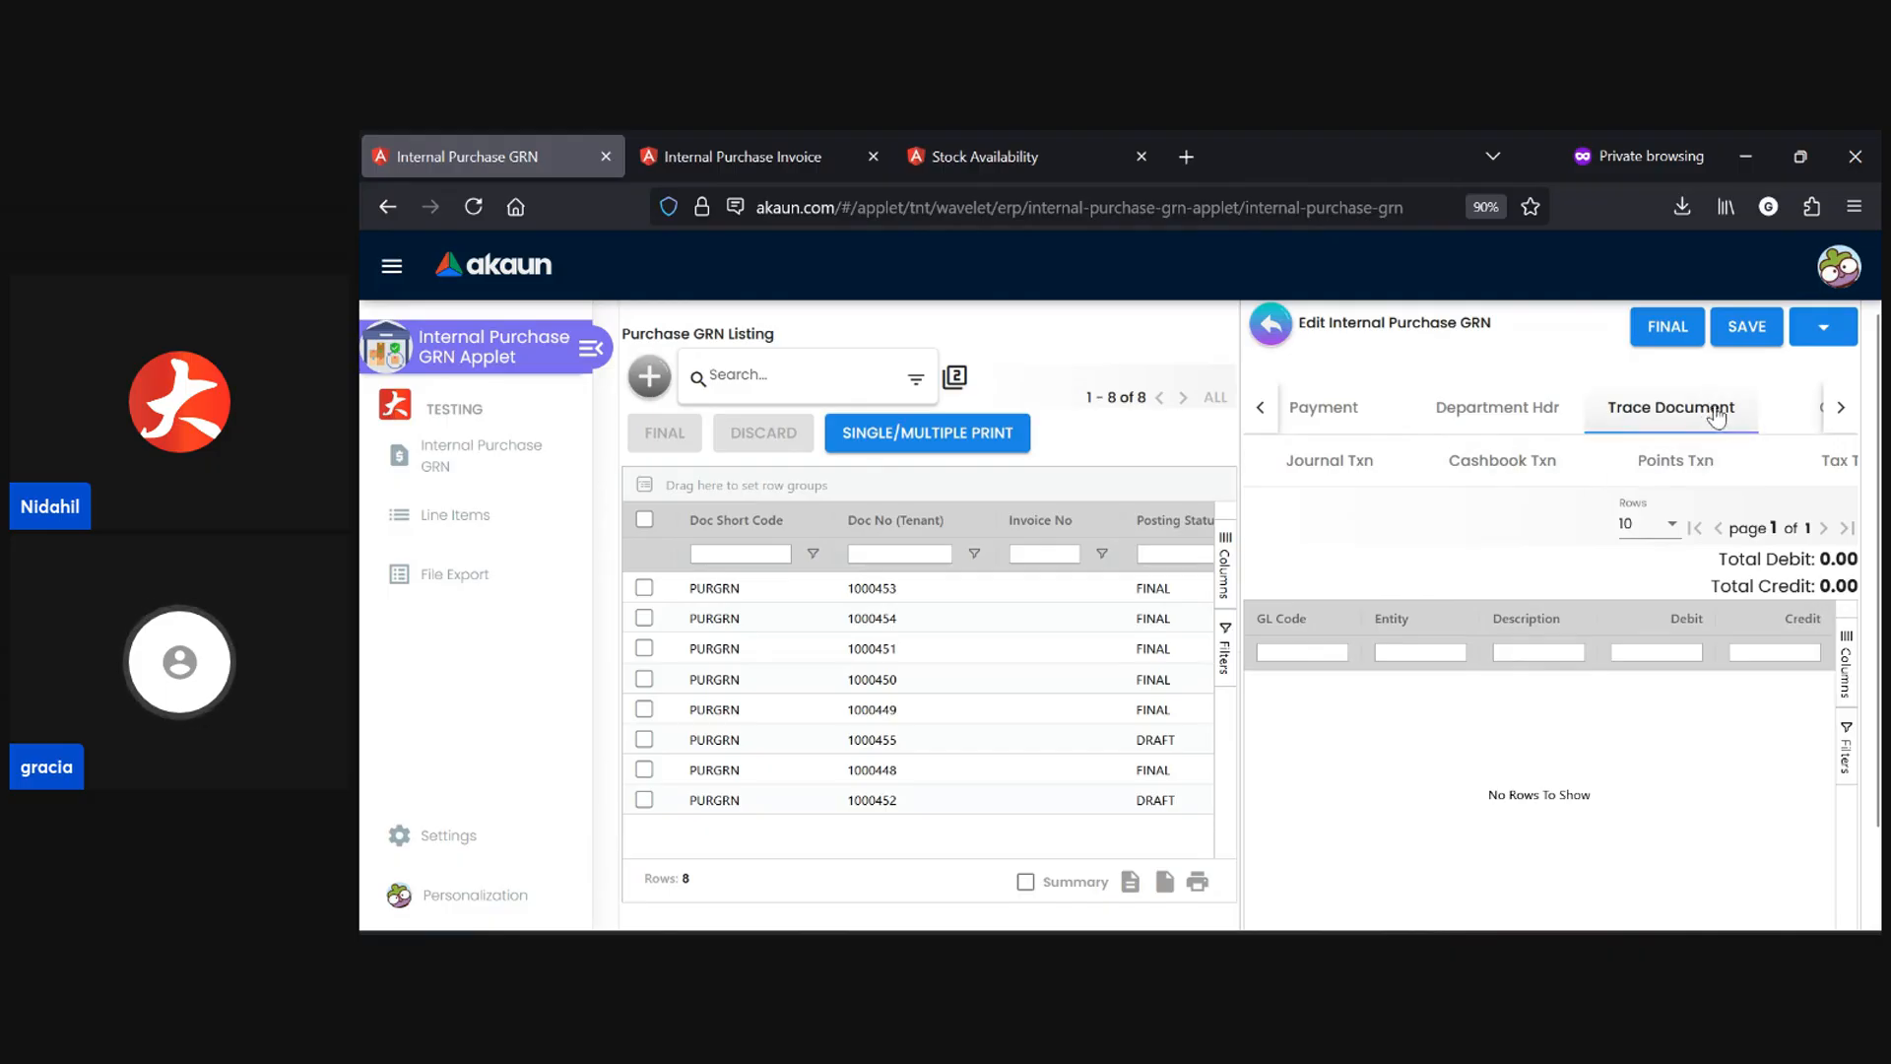
# - Examine the GRN's Contra section with its selectable documents, and the From and To lists of its Doc Link section
pyautogui.click(1815, 407)
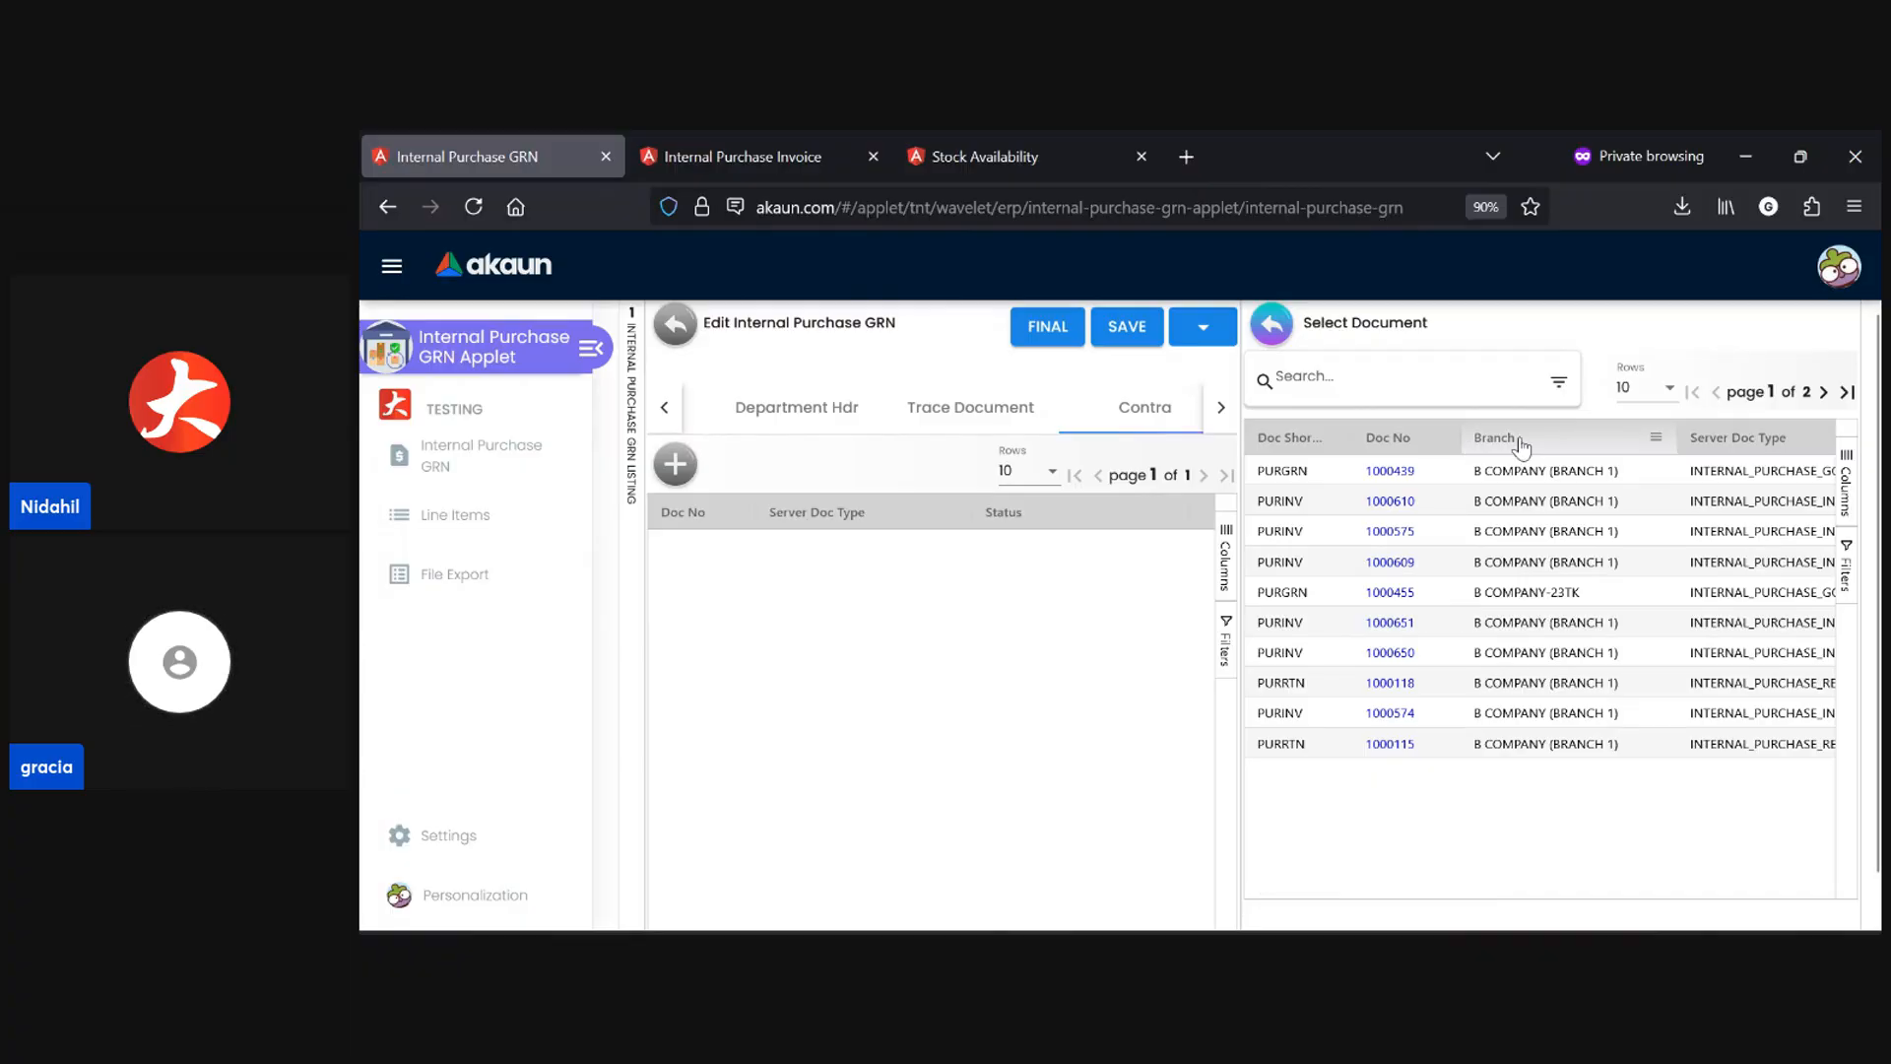
pyautogui.click(1270, 325)
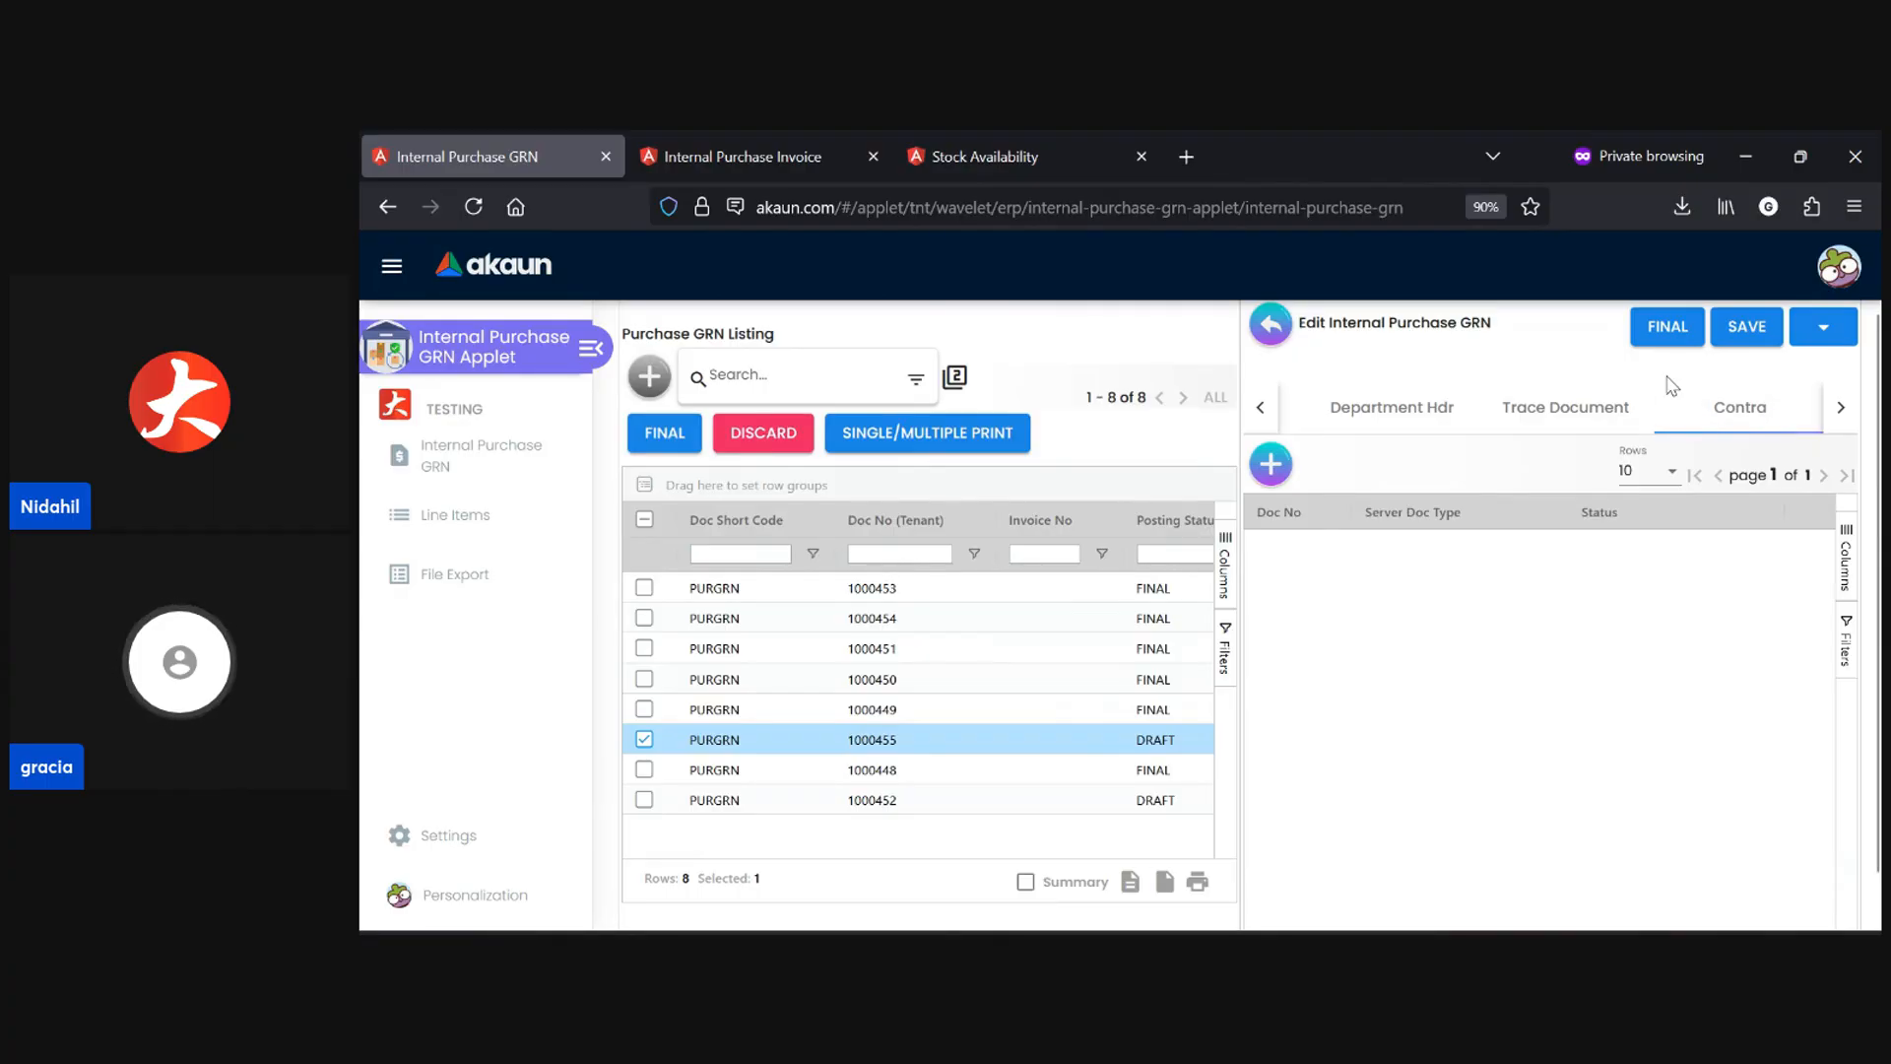
pyautogui.click(1840, 407)
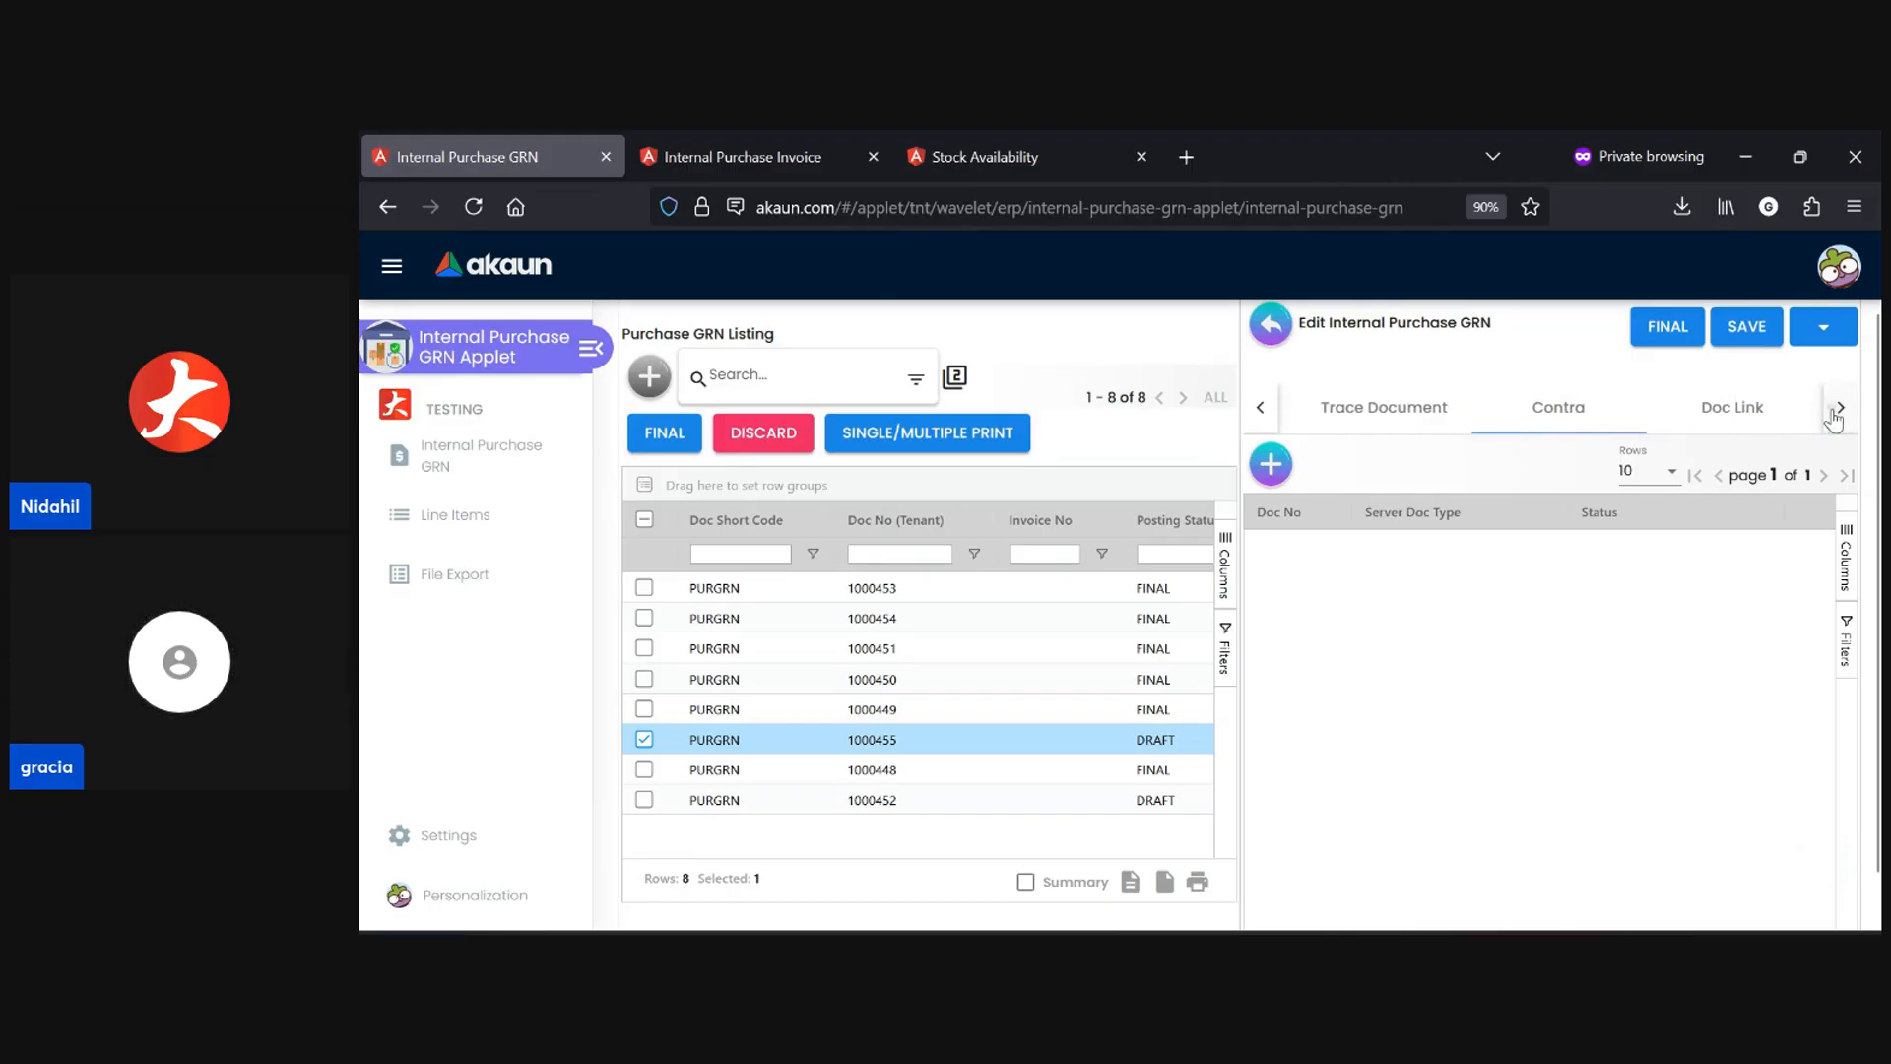
pyautogui.click(1841, 407)
pyautogui.click(1601, 411)
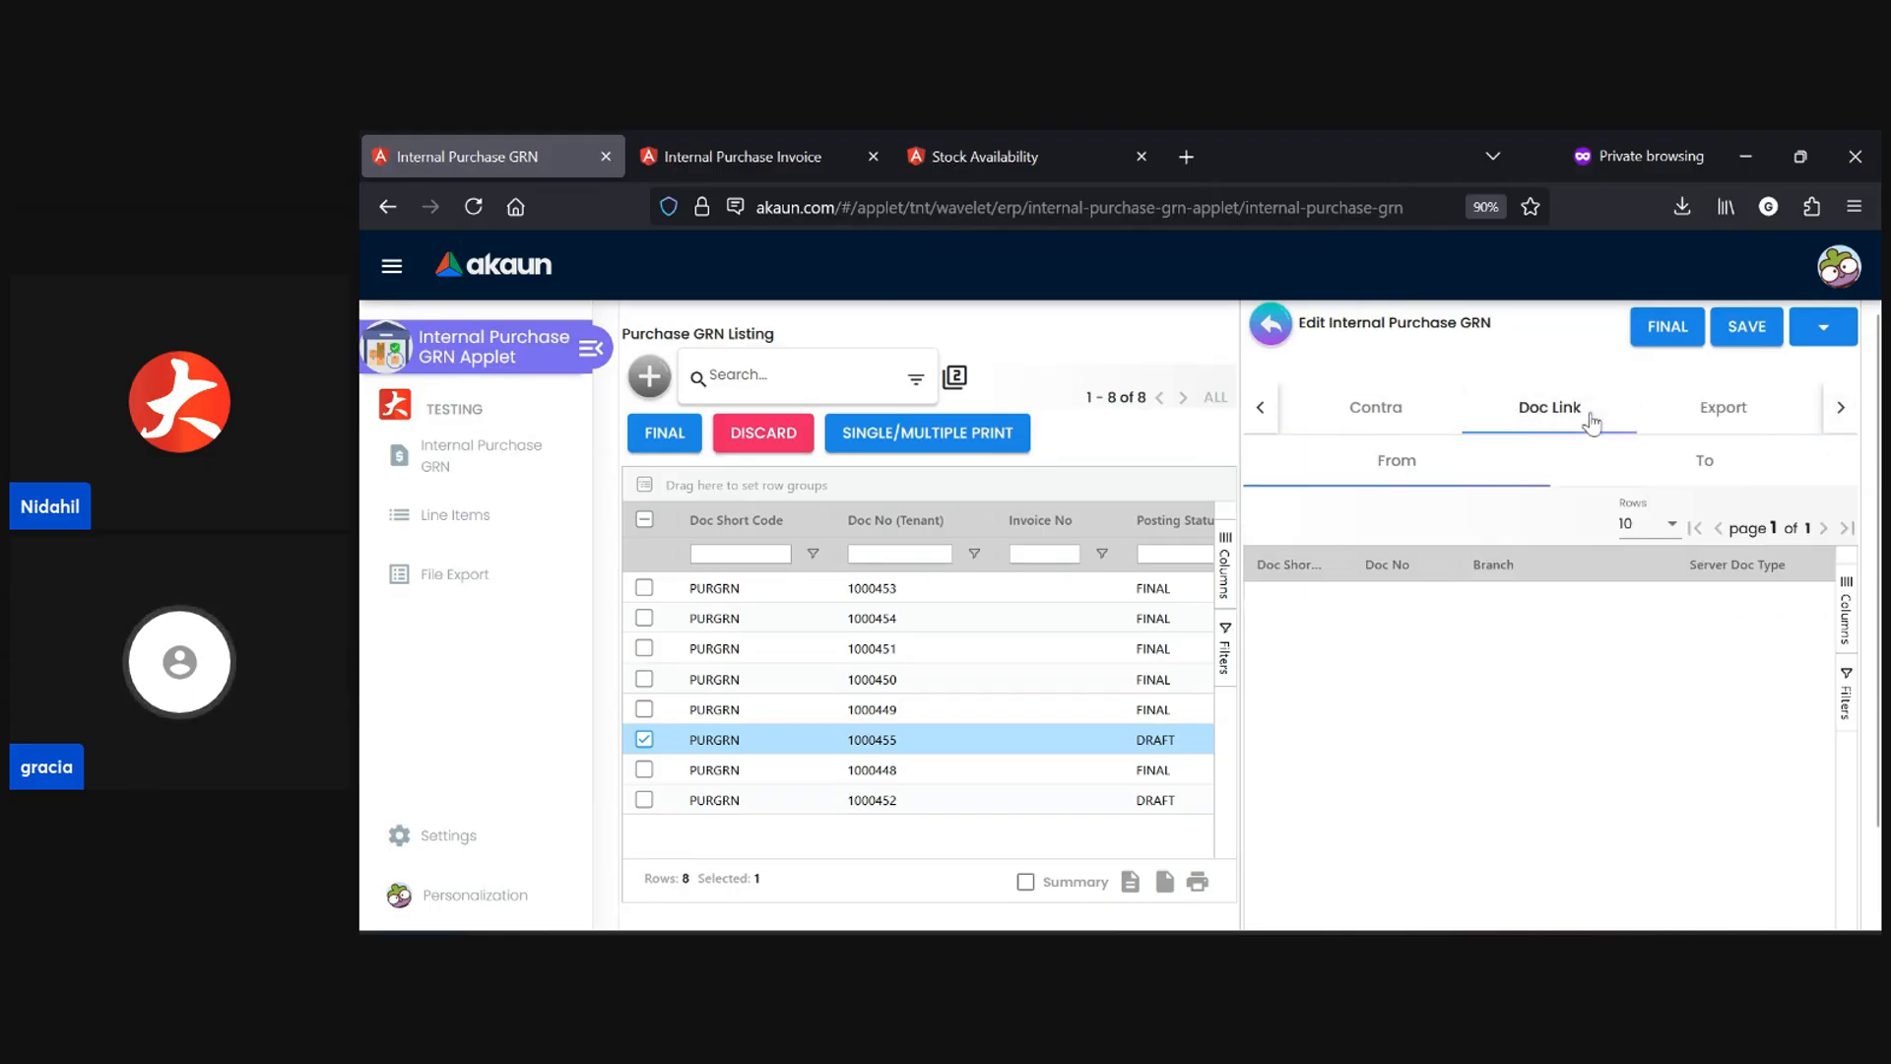
pyautogui.click(1581, 449)
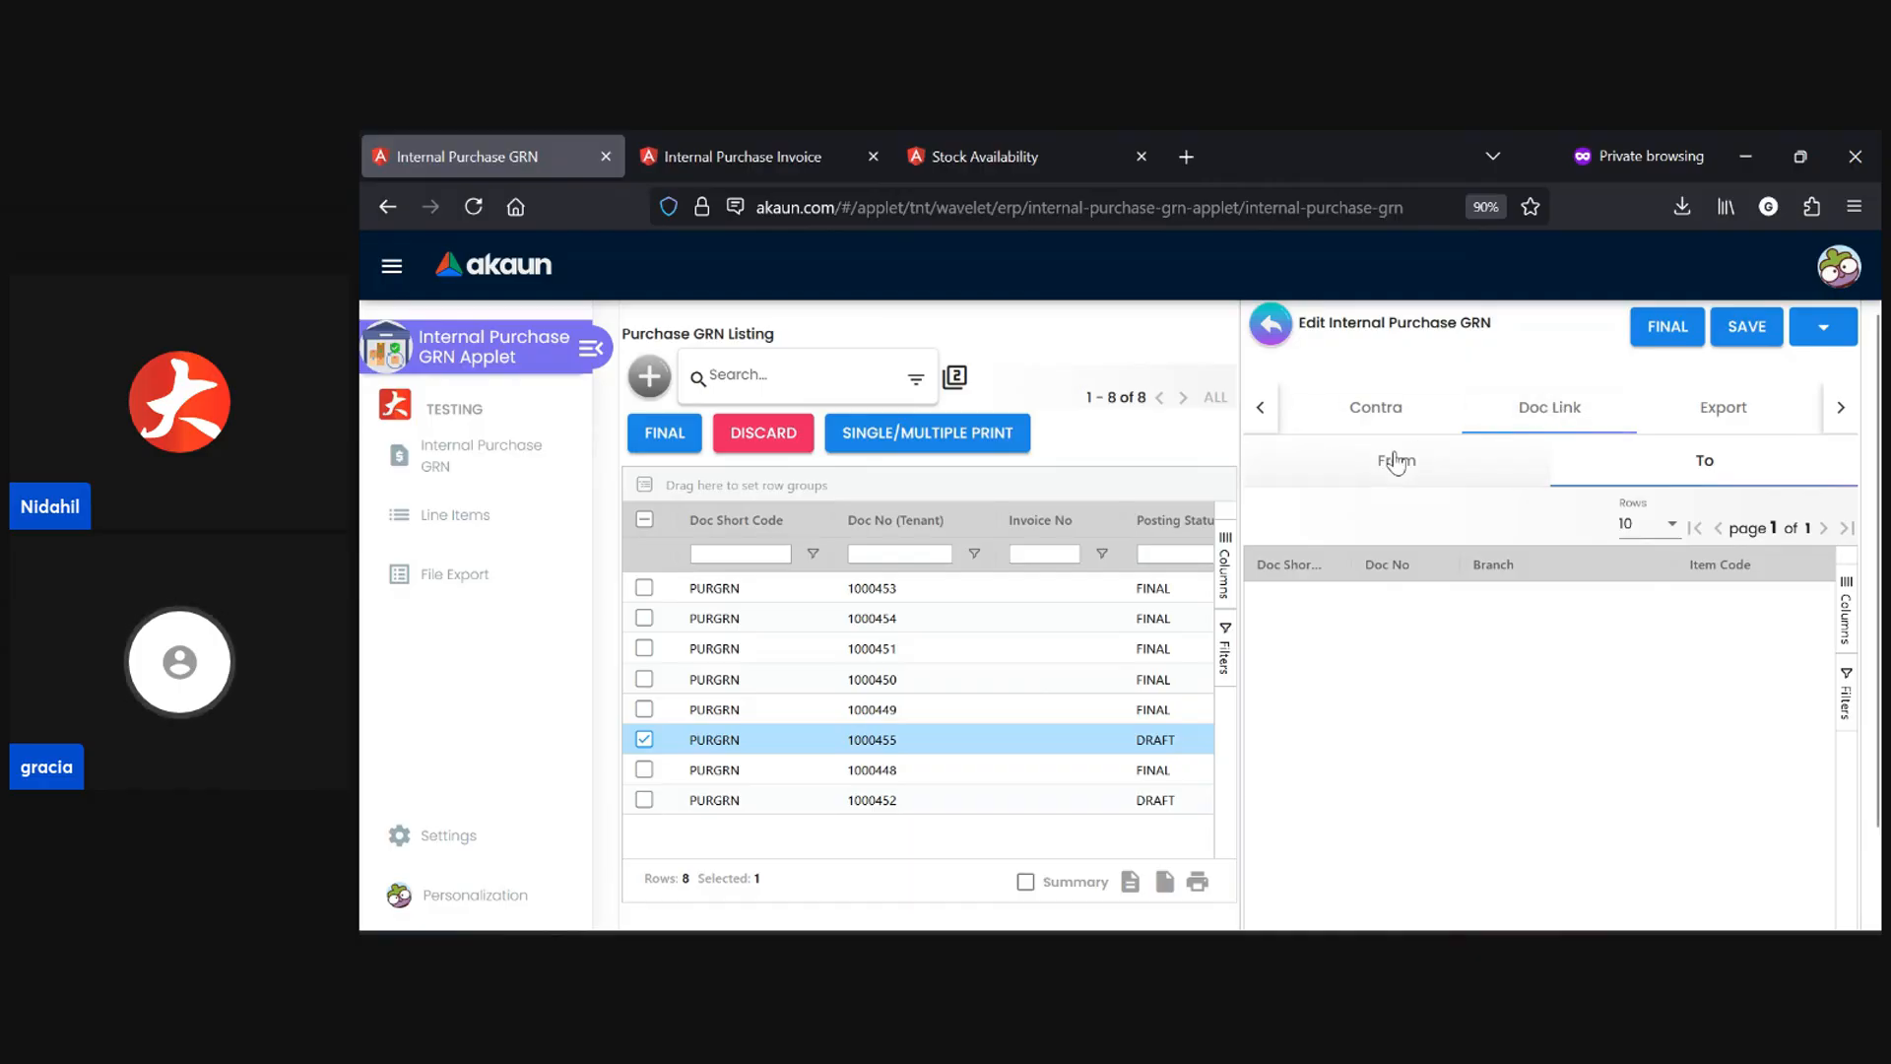
# - Examine the GRN's printable format under Export and the options offered in its Status section
pyautogui.click(1726, 408)
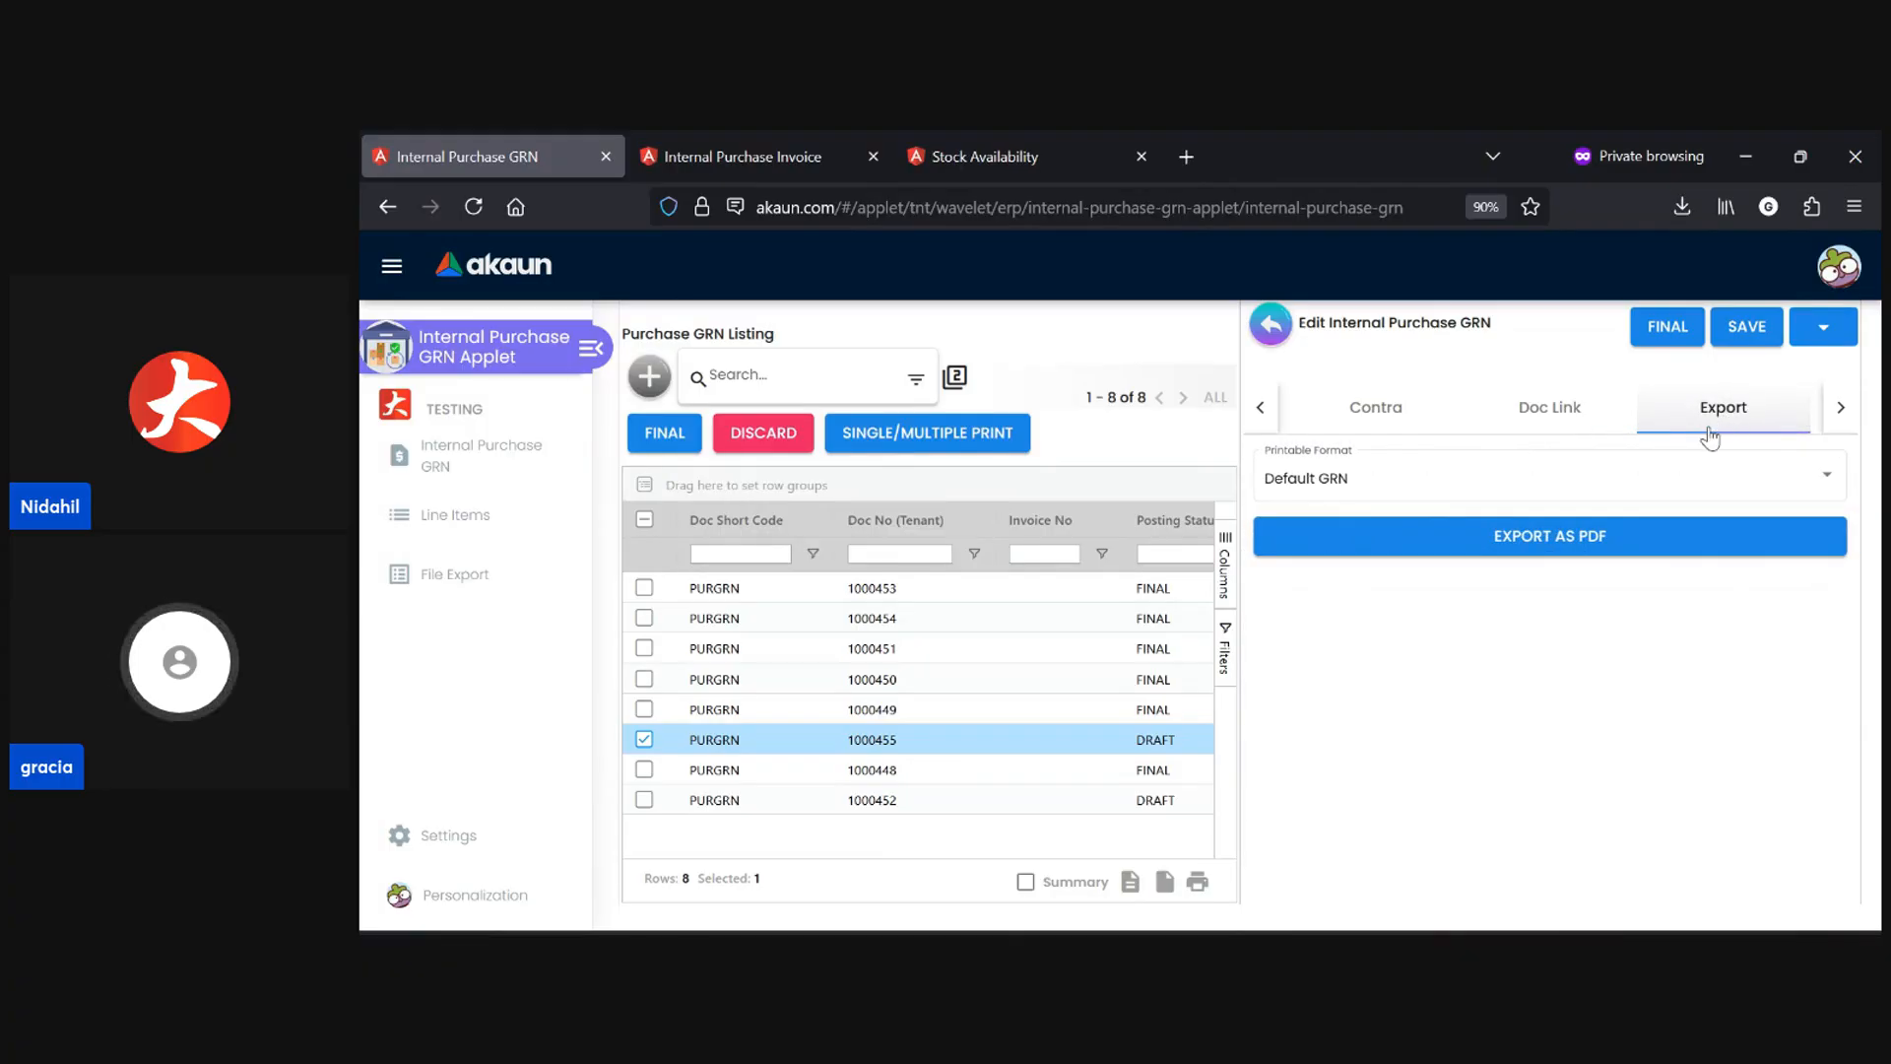
pyautogui.click(1838, 409)
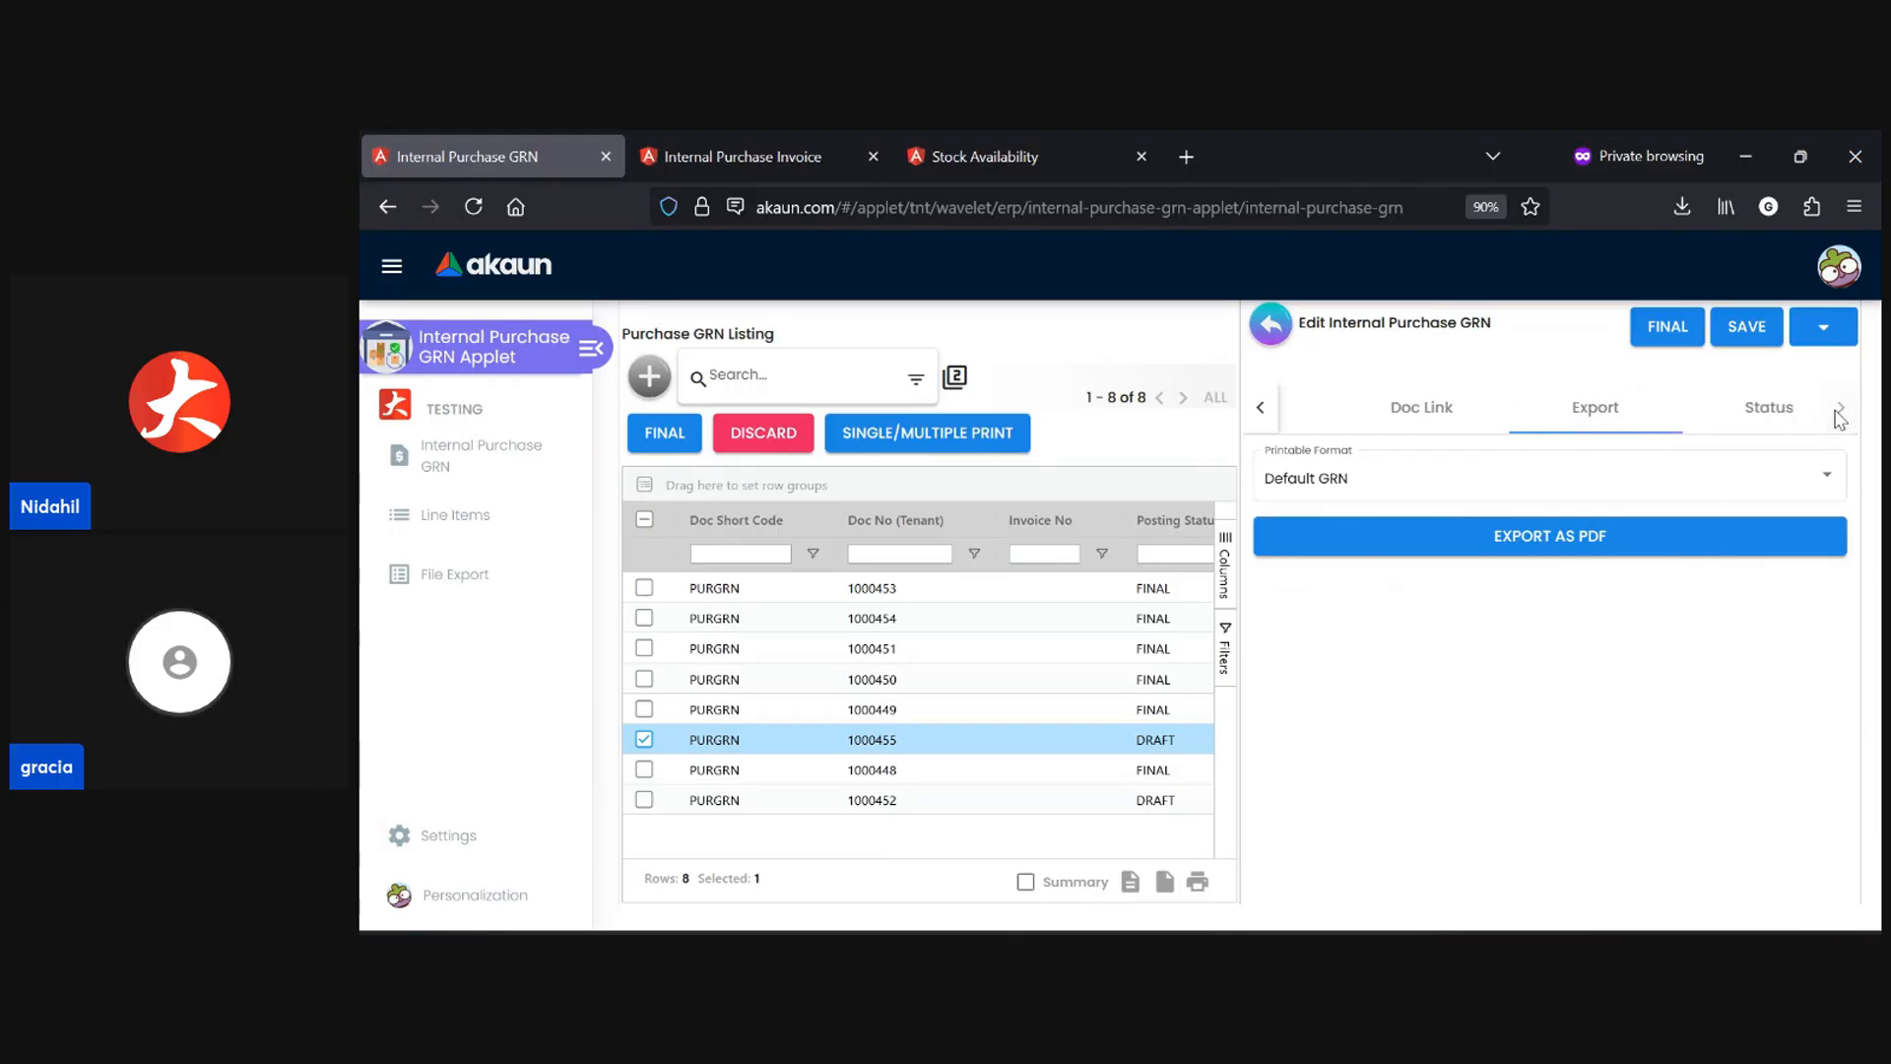
pyautogui.click(1692, 410)
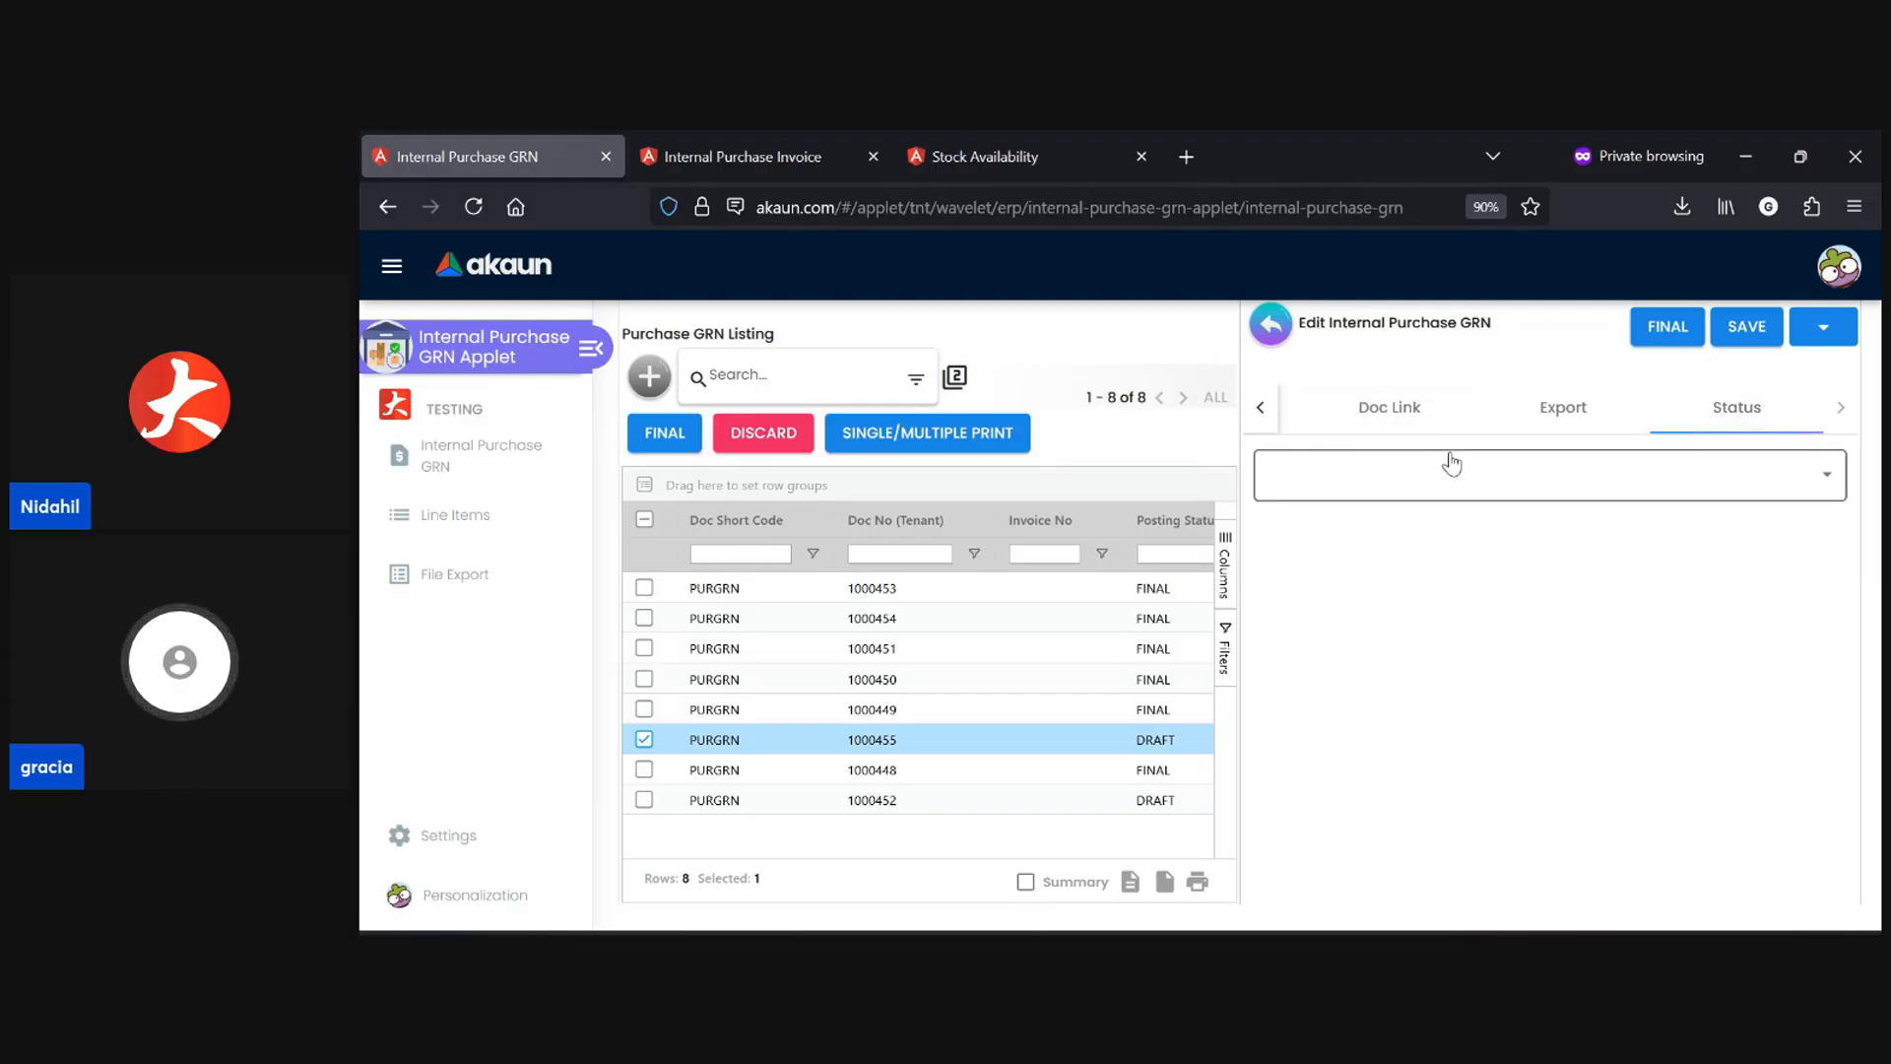
pyautogui.click(1434, 463)
pyautogui.click(1406, 608)
pyautogui.click(1565, 426)
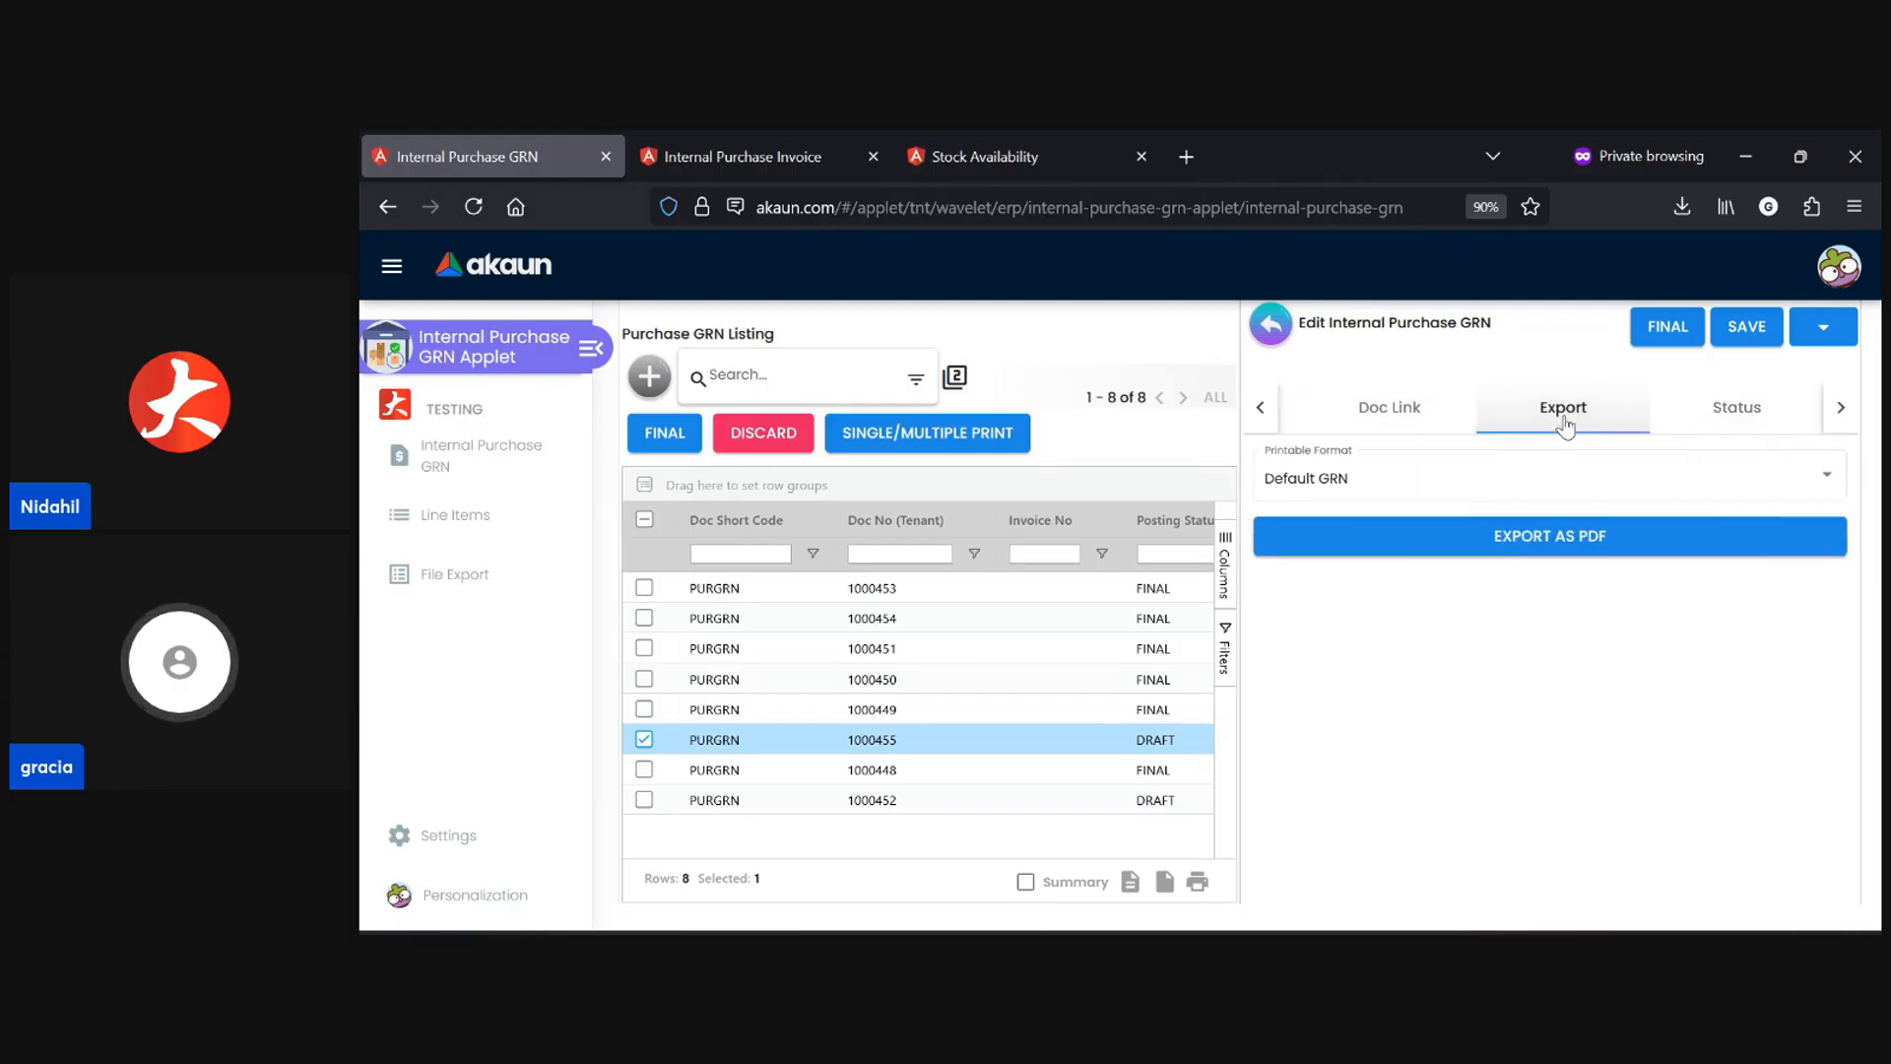
# - Review the sections back to the main details and finalize the draft GRN for B COMPANY-23TK
pyautogui.click(1292, 414)
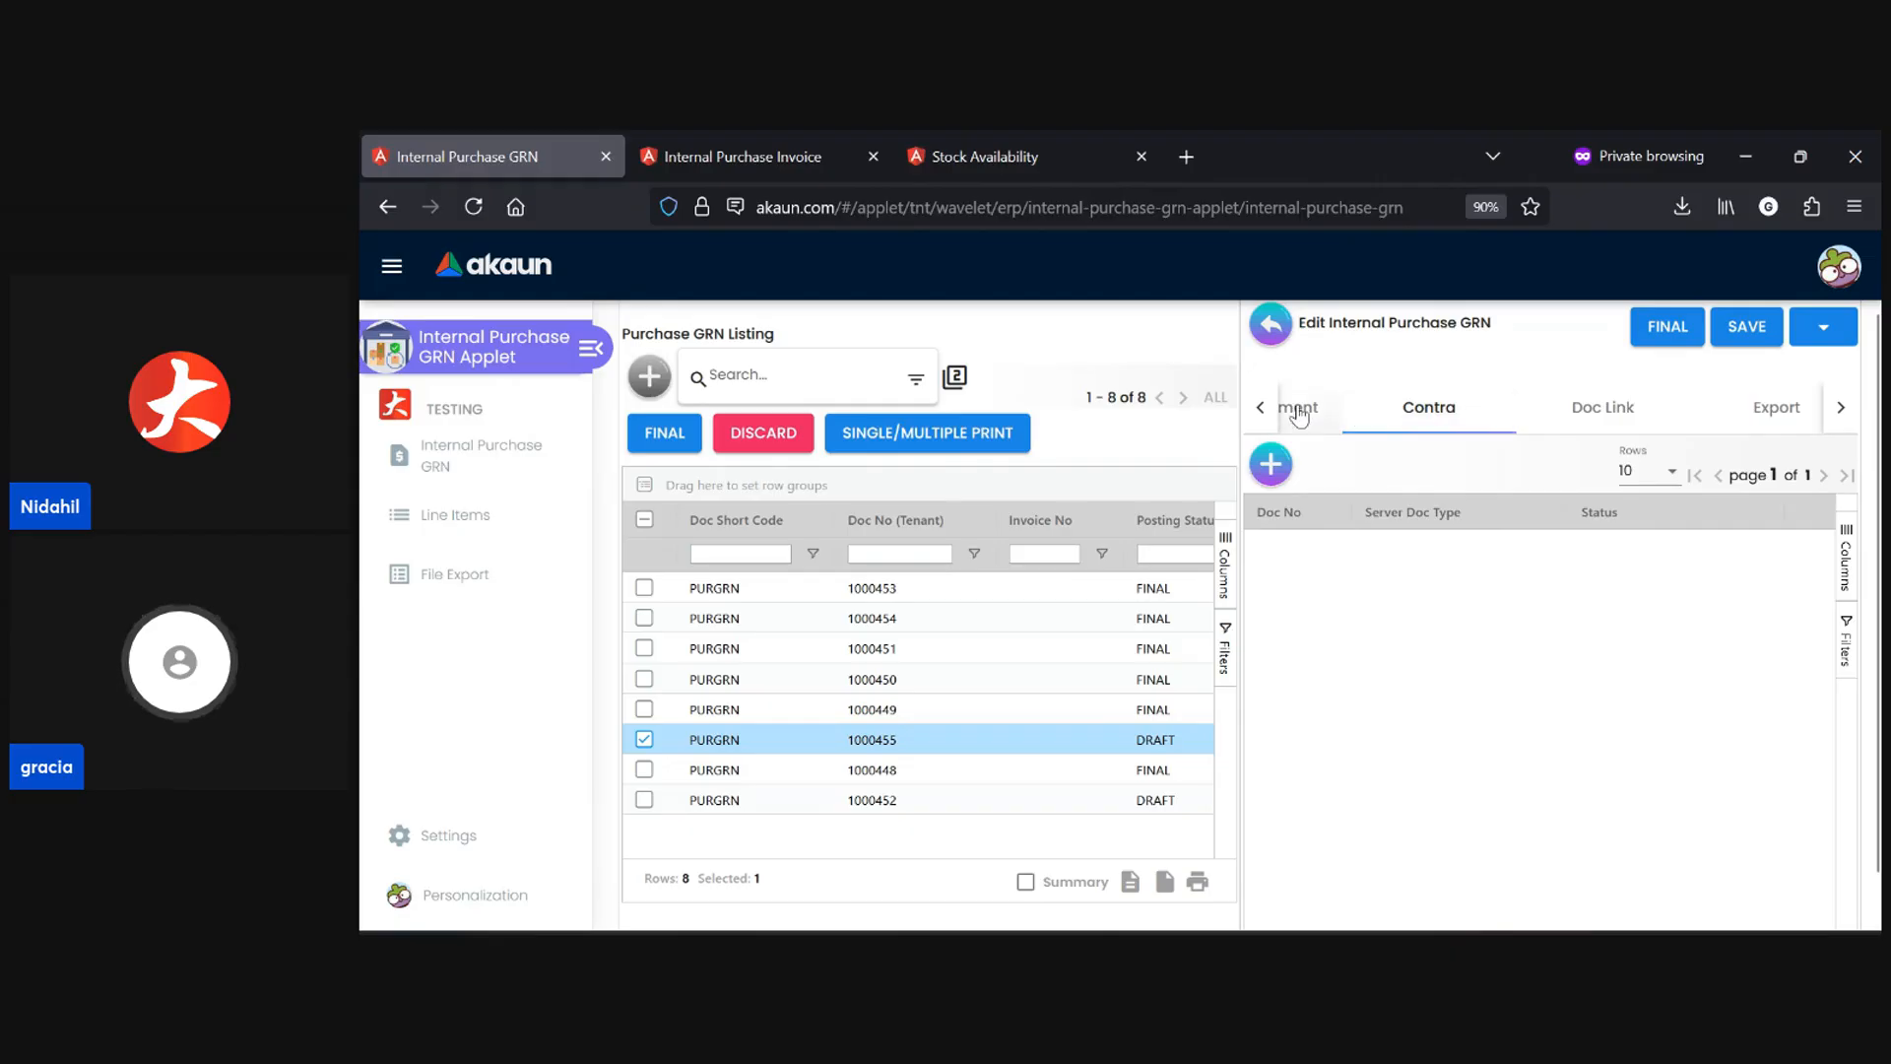
pyautogui.click(1298, 415)
pyautogui.click(1315, 415)
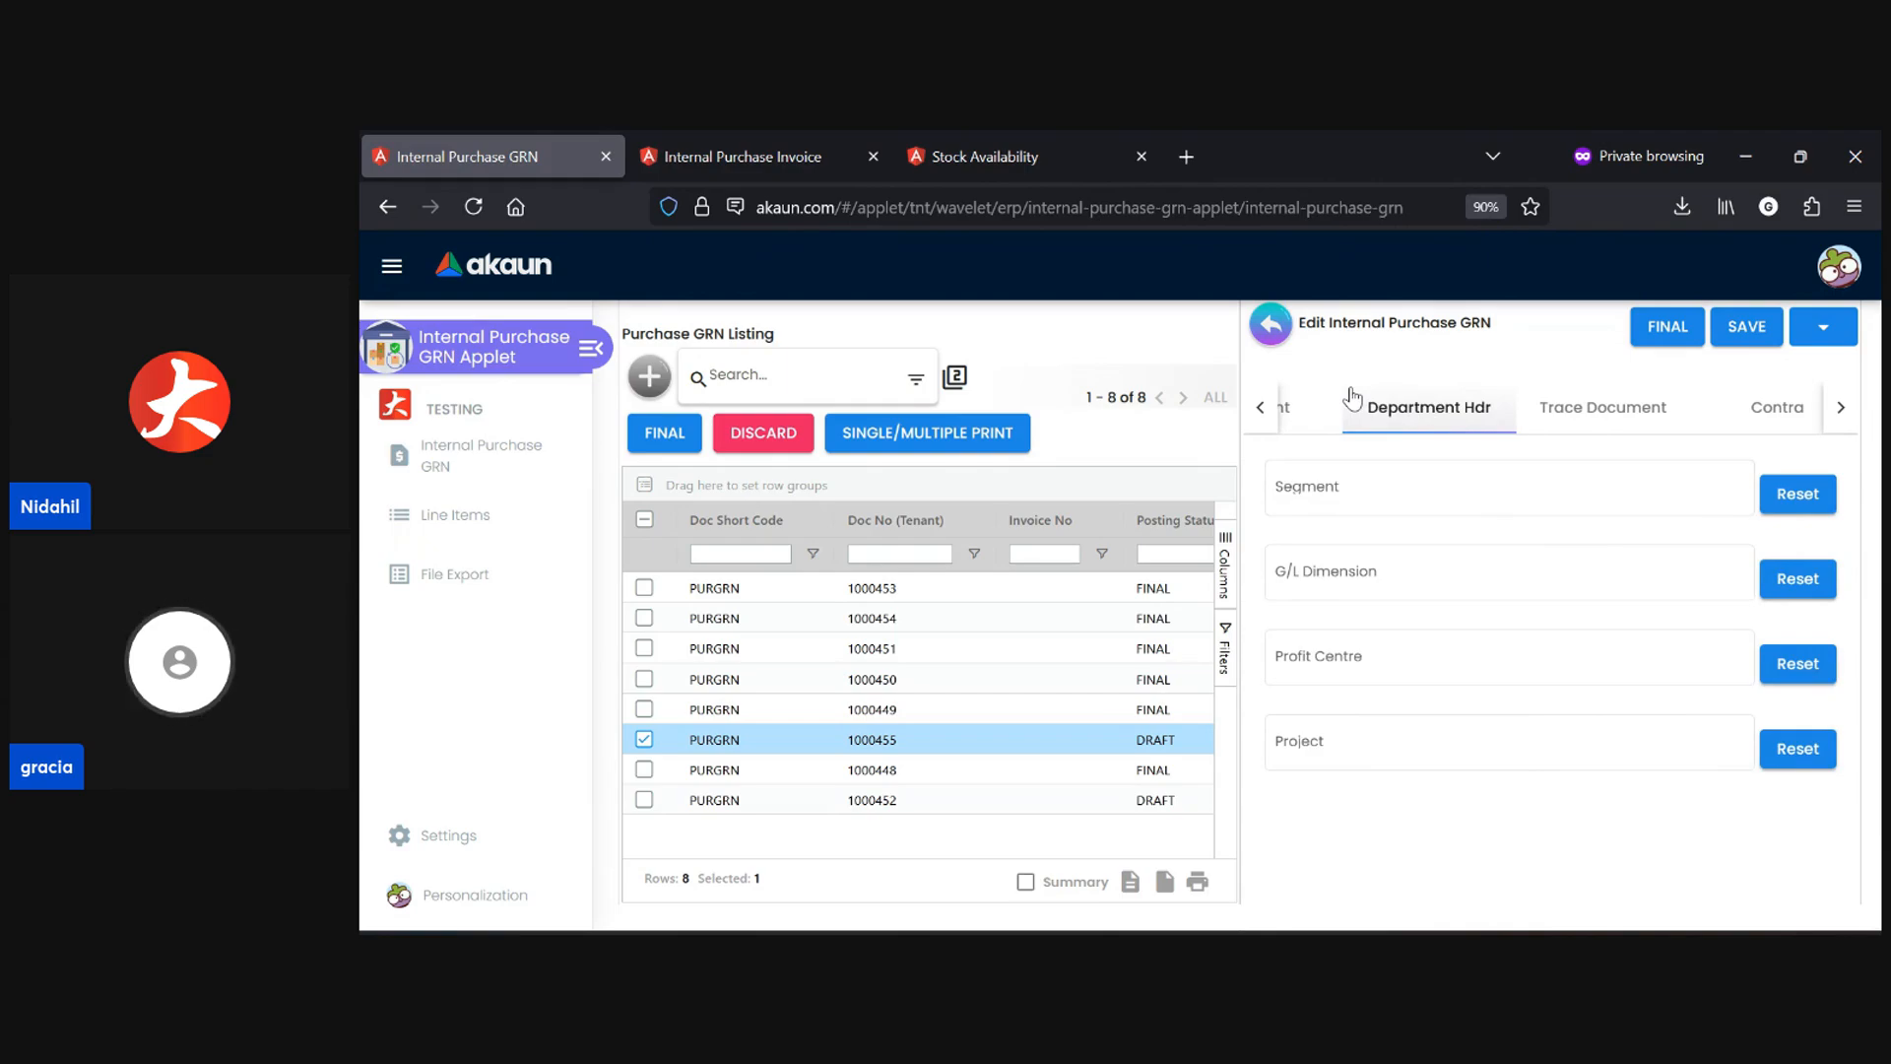
pyautogui.click(1351, 395)
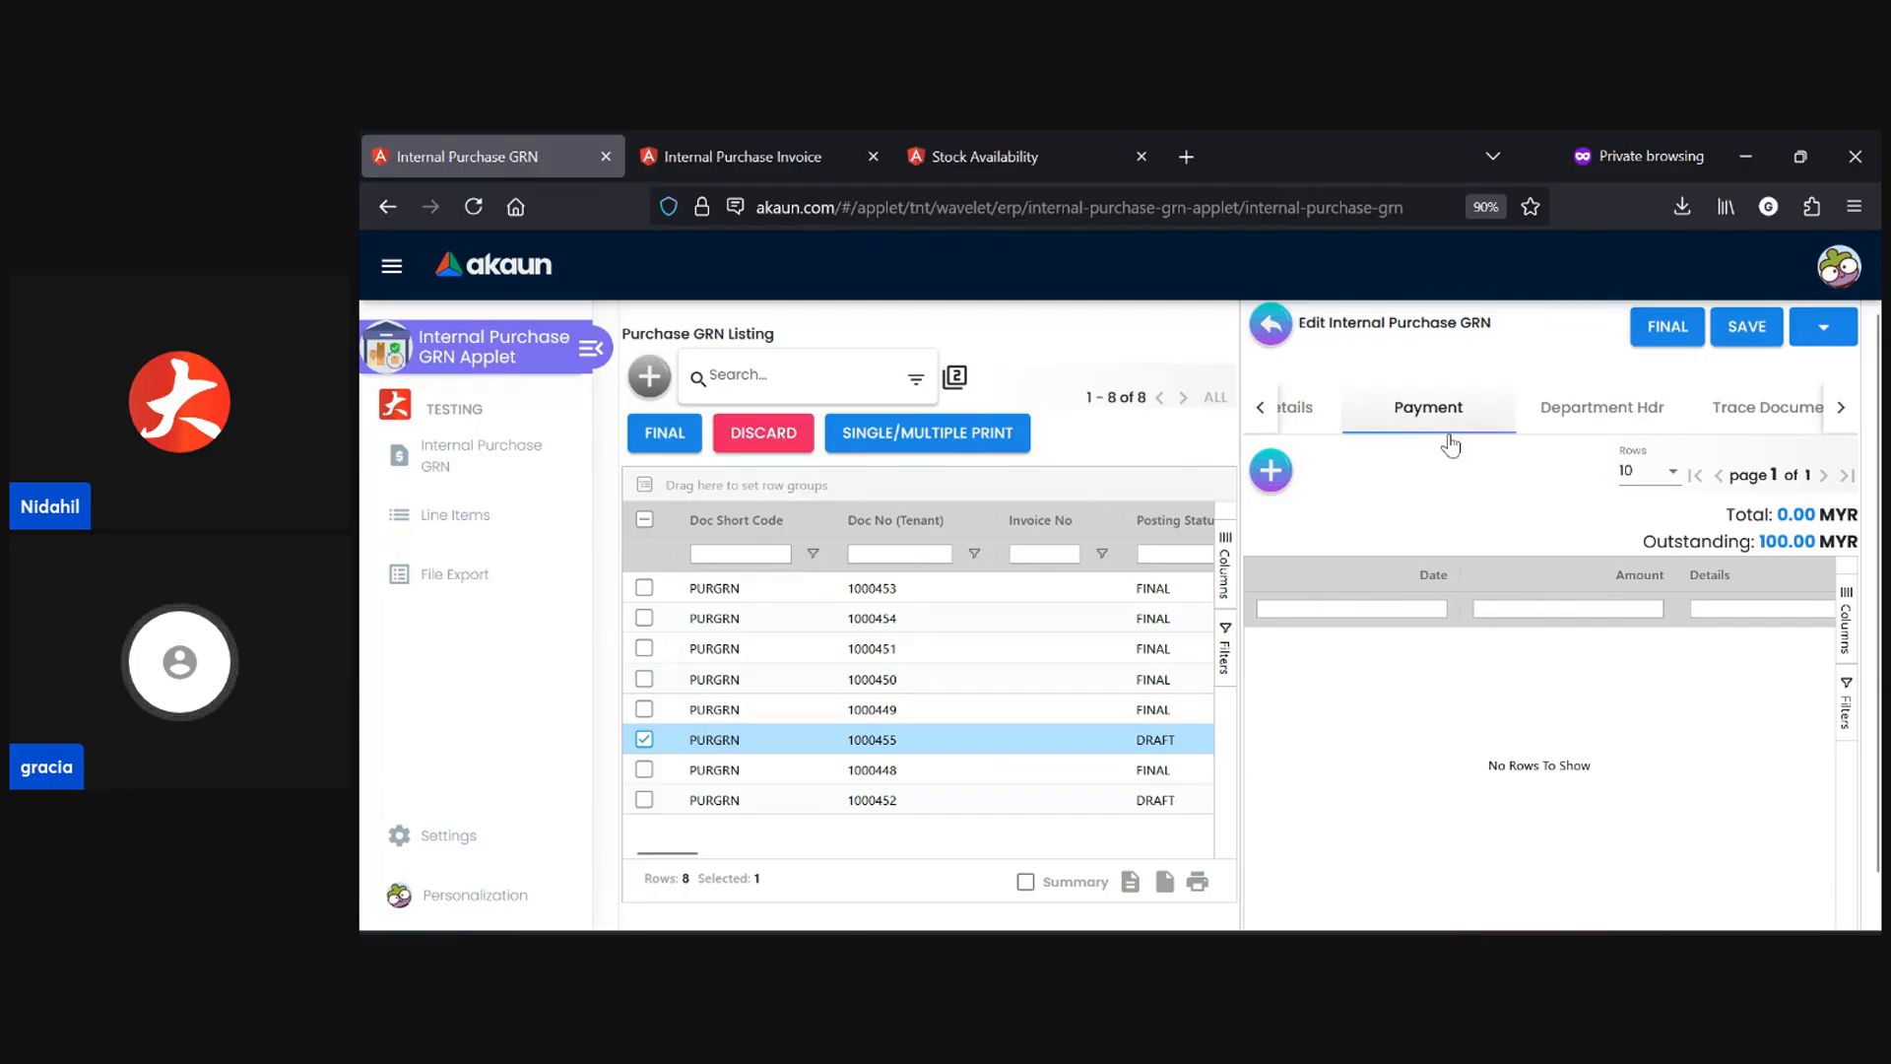
pyautogui.click(1298, 408)
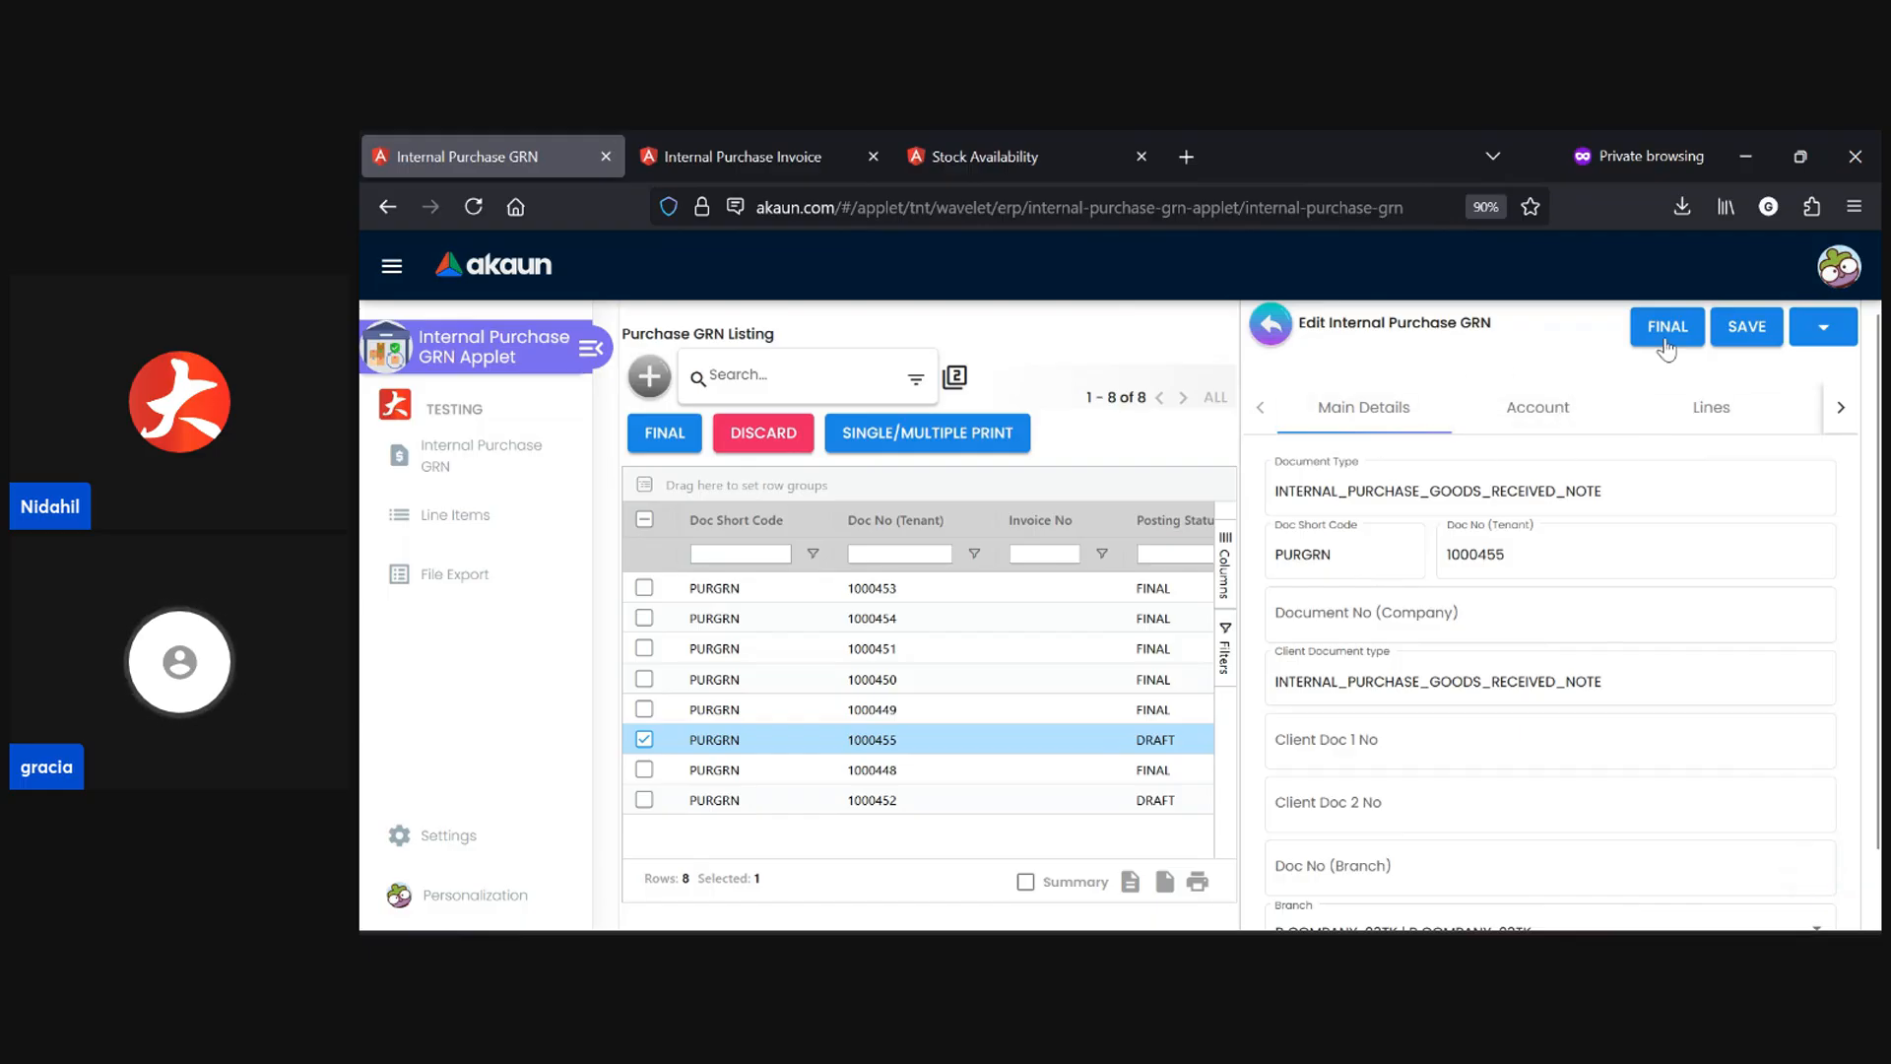
pyautogui.click(1666, 345)
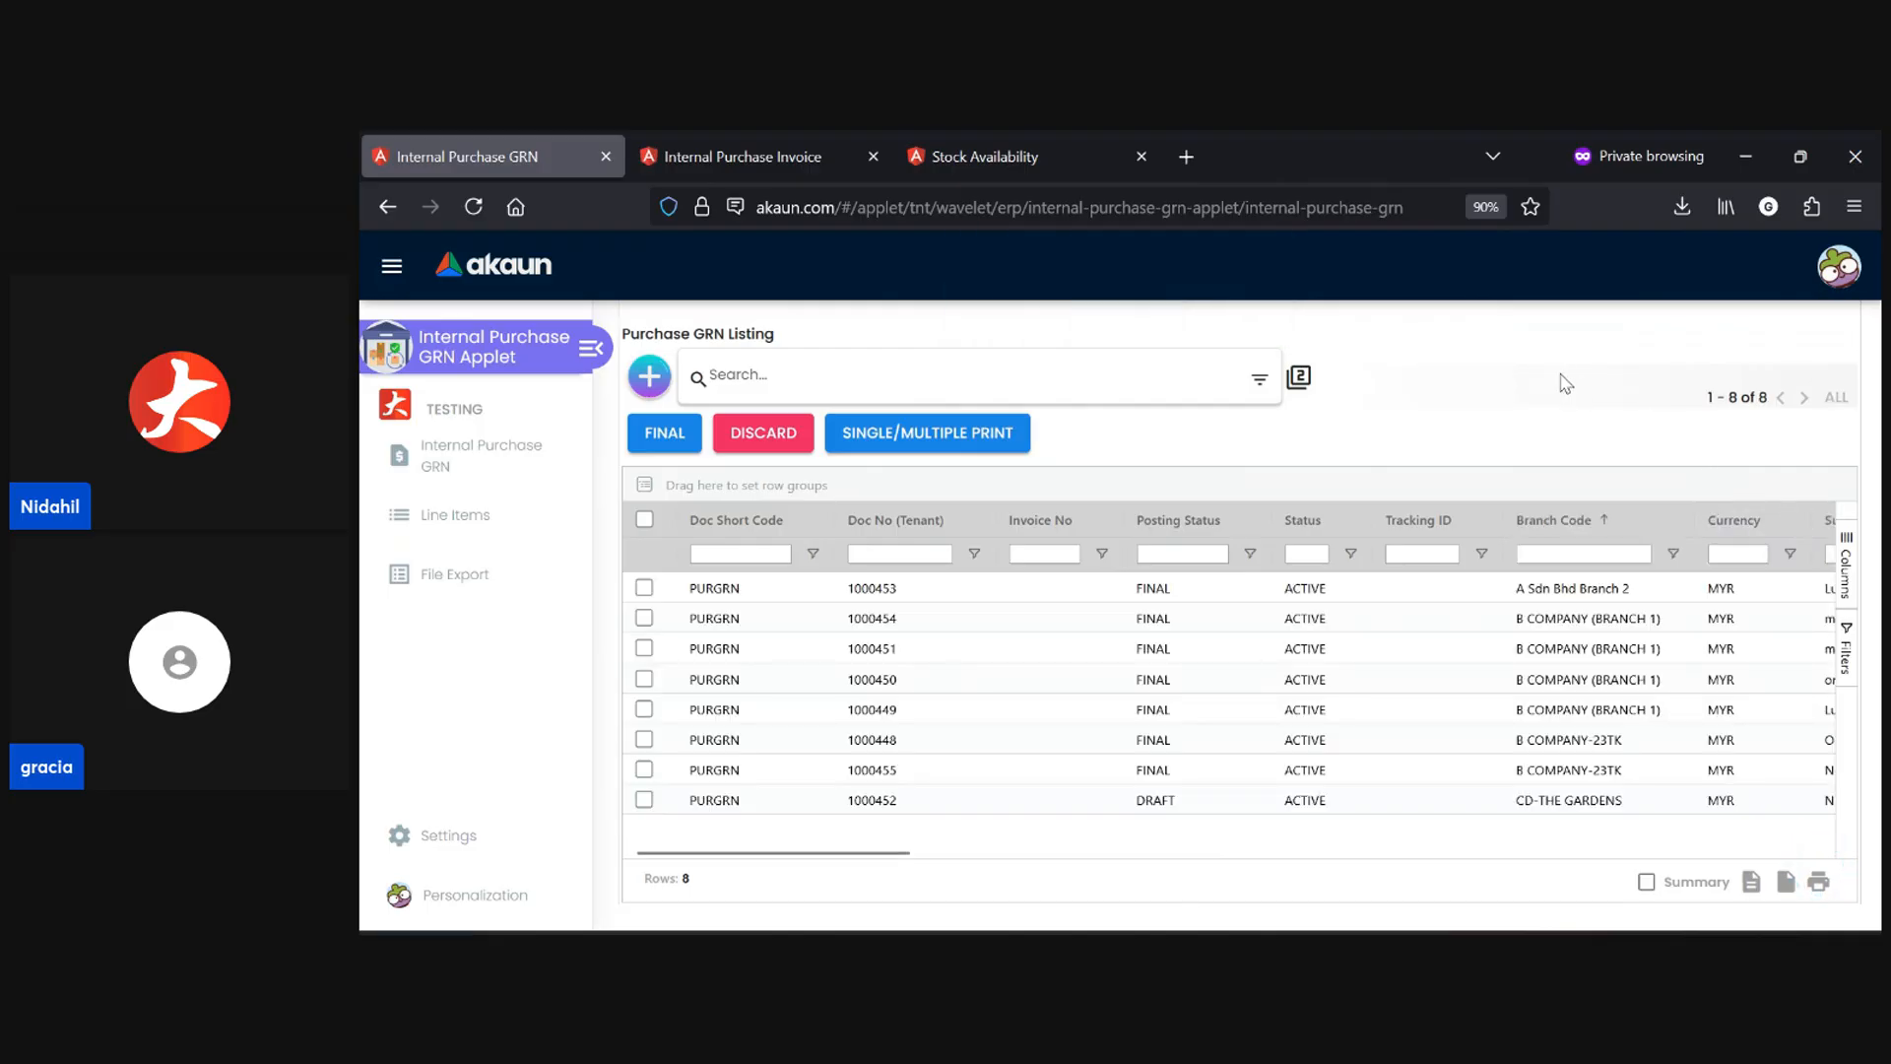
# - Reopen the finalized B COMPANY-23TK GRN and examine its main details, account and lines
pyautogui.click(954, 773)
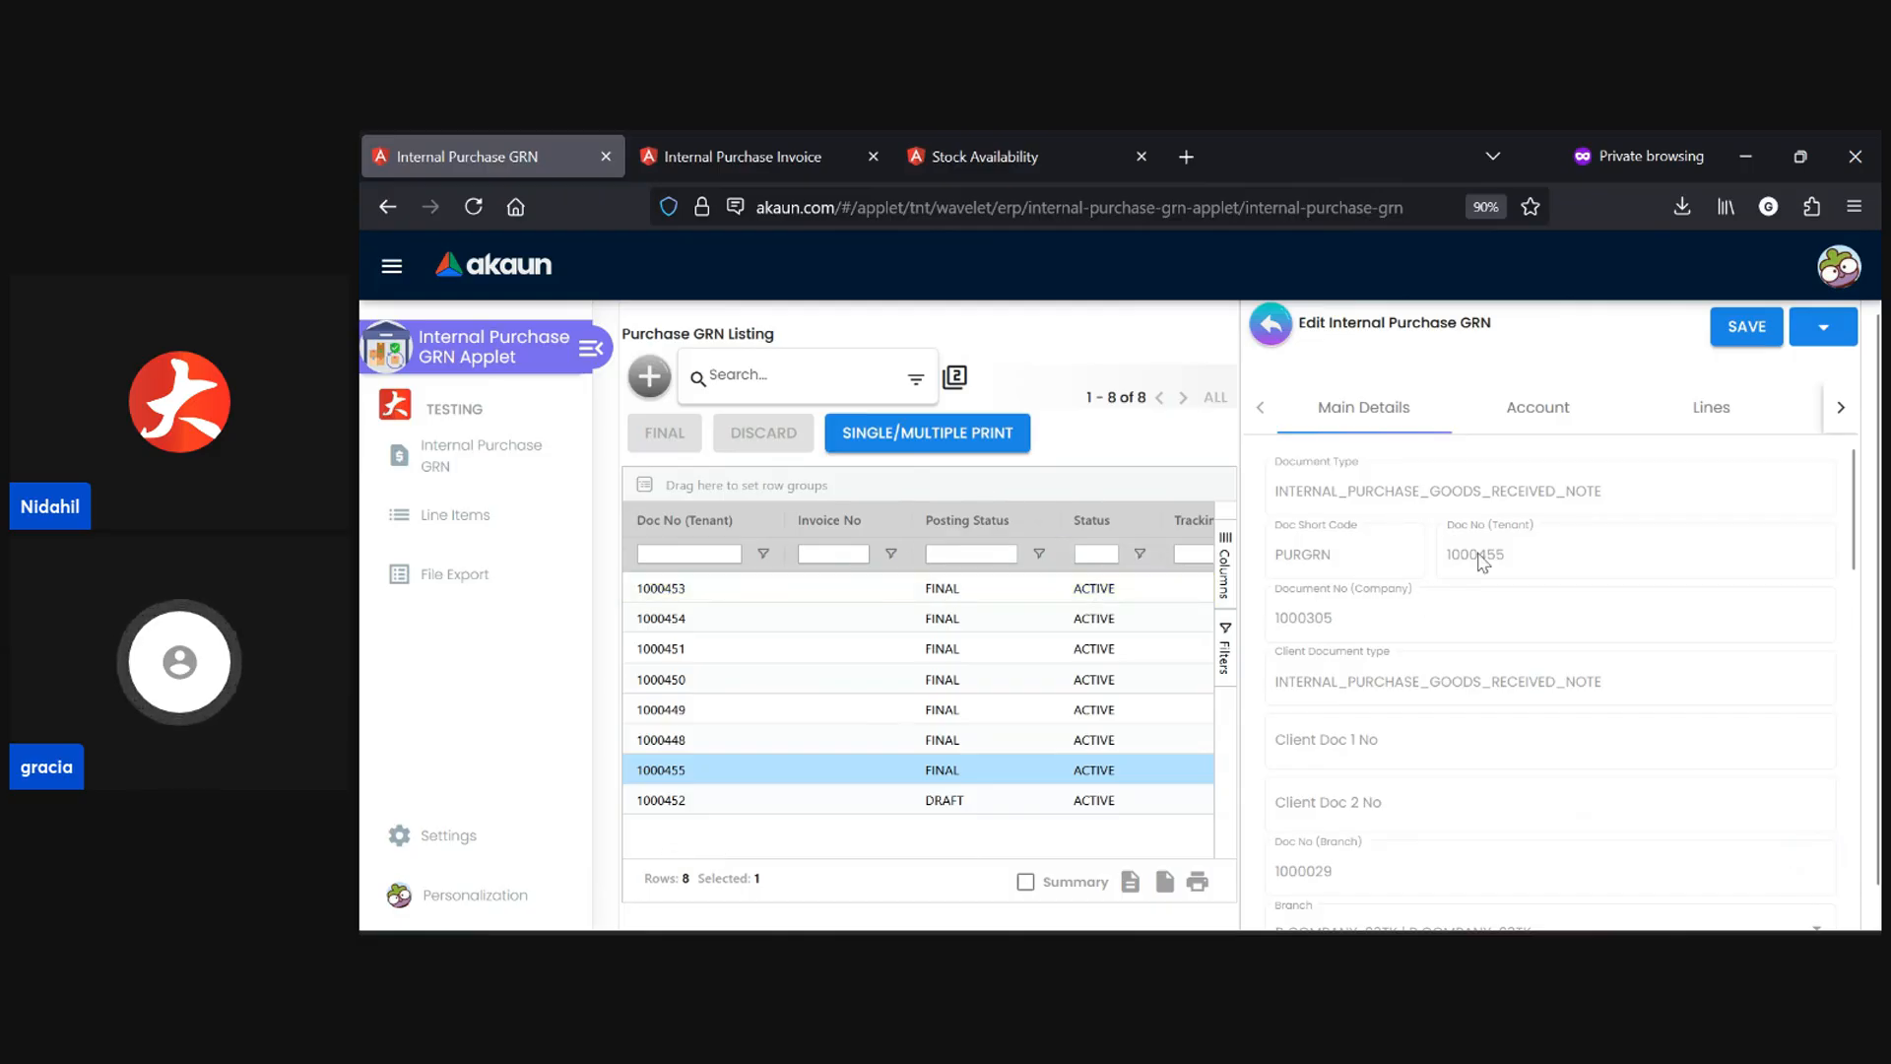
pyautogui.scroll(-3, 1386, 685)
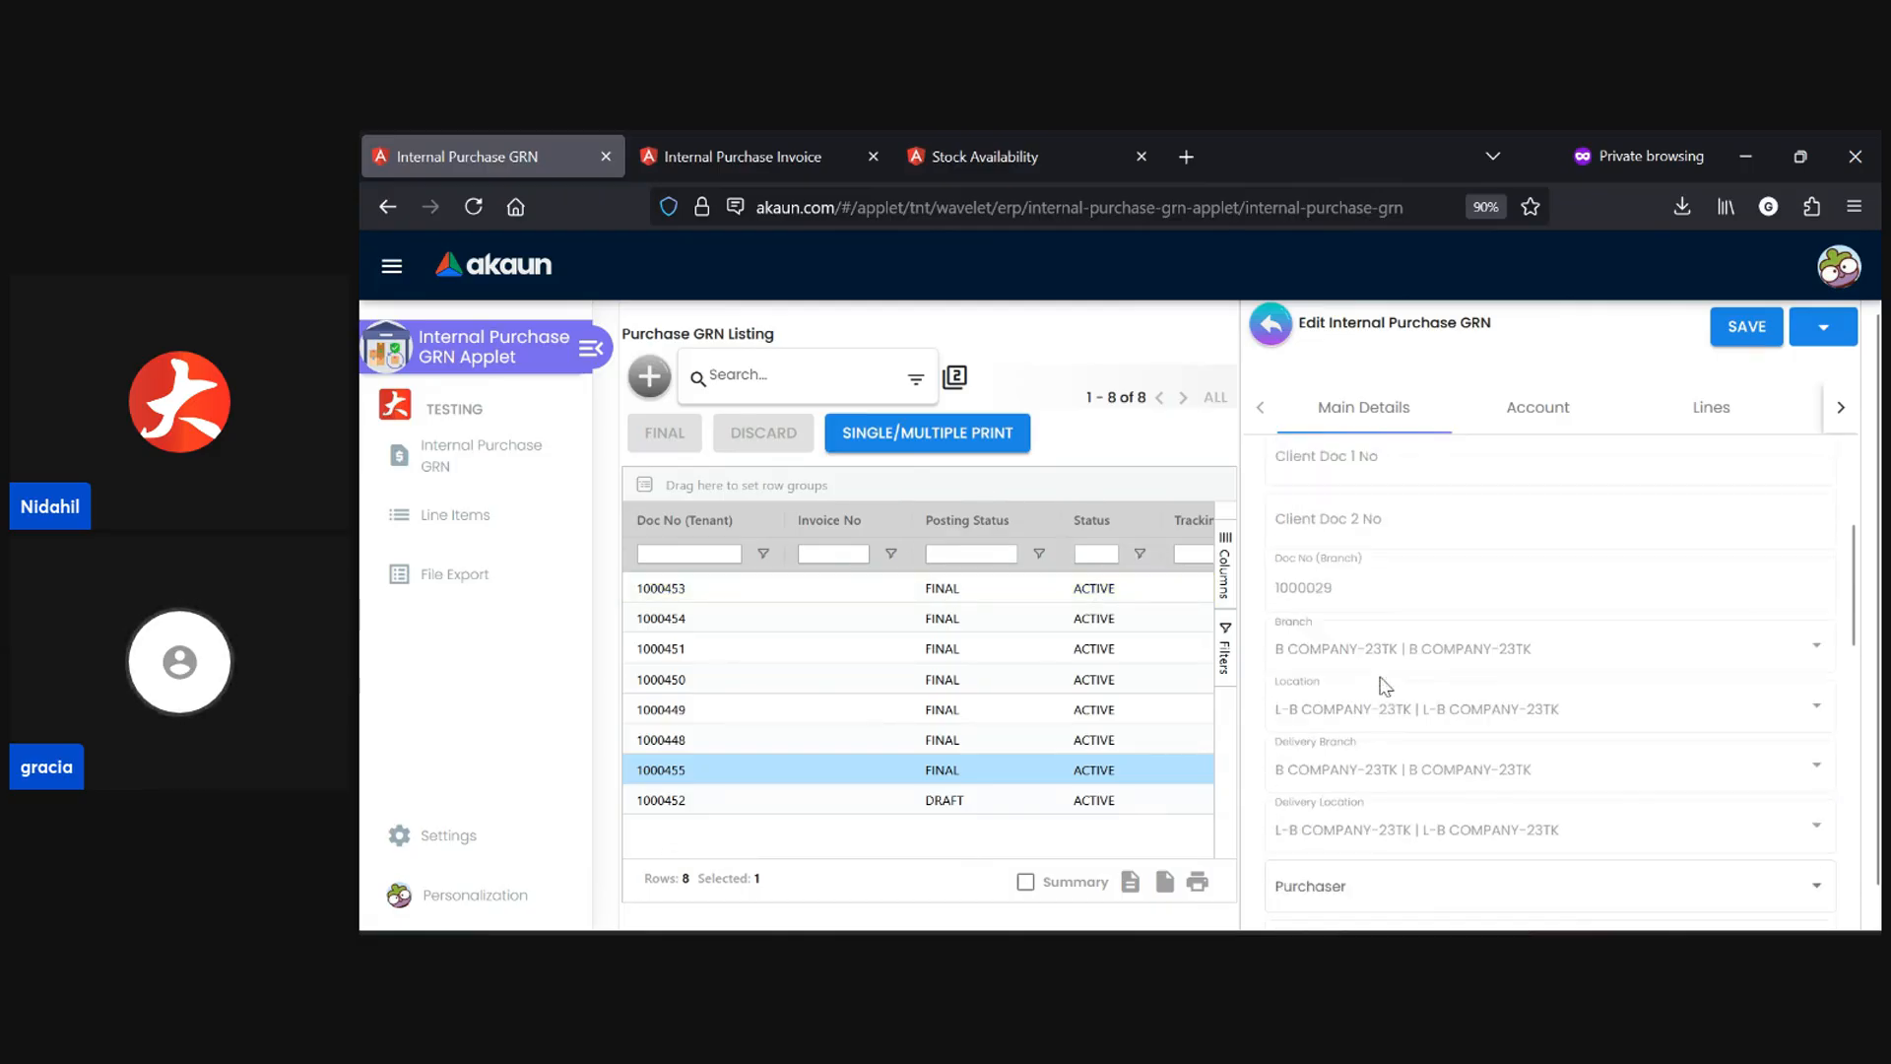
pyautogui.scroll(-5, 1426, 783)
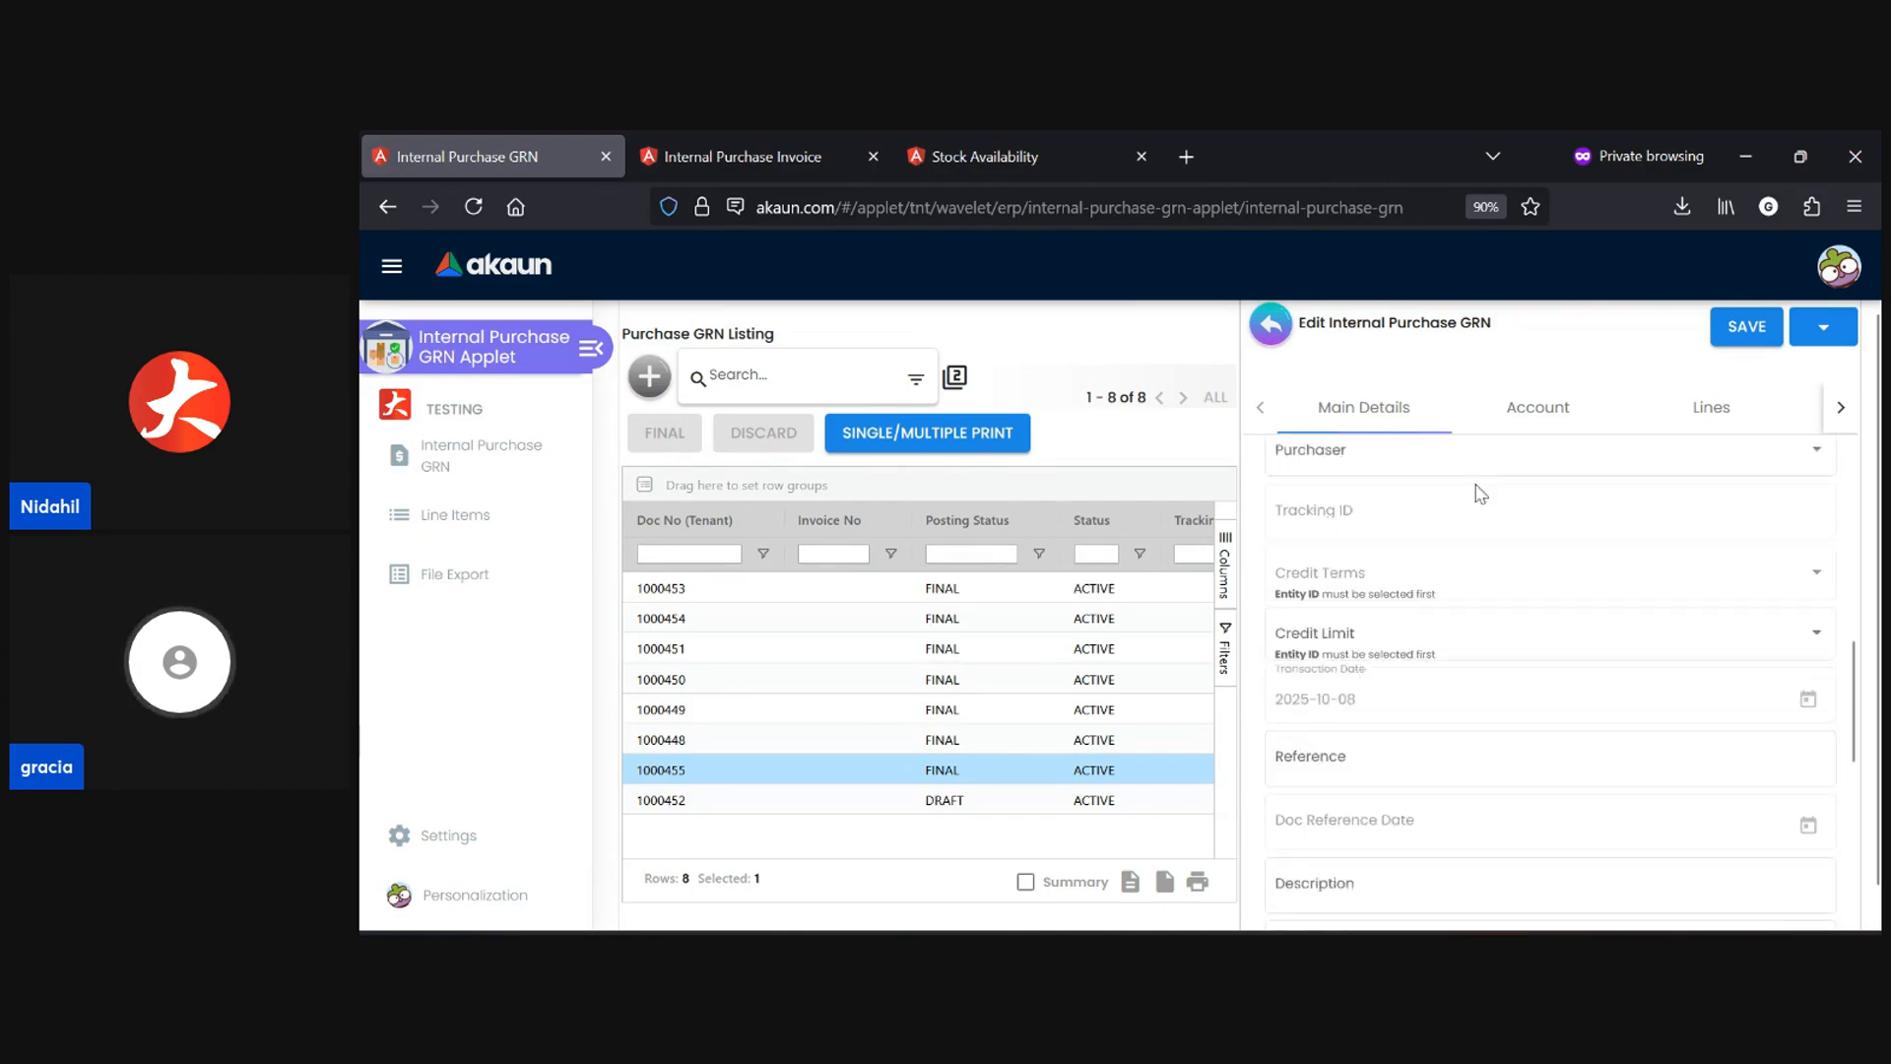
pyautogui.click(1550, 420)
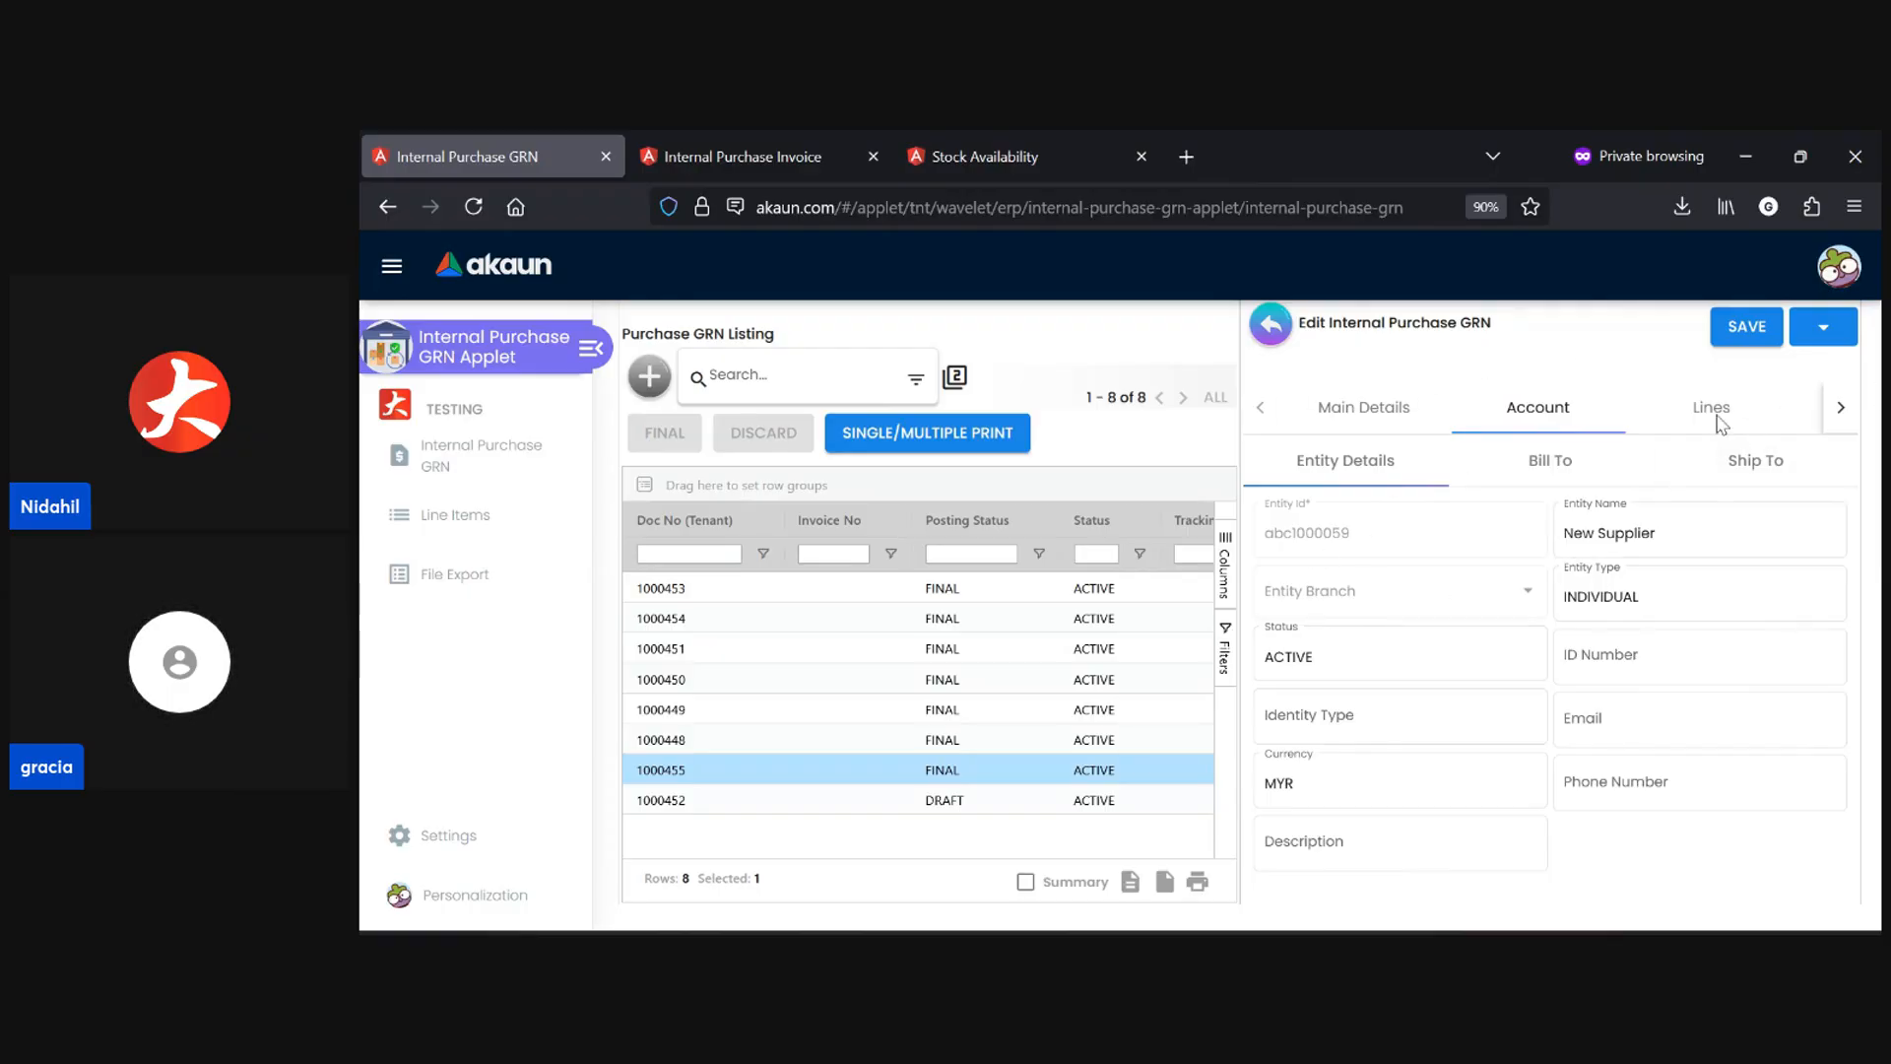
pyautogui.click(1709, 418)
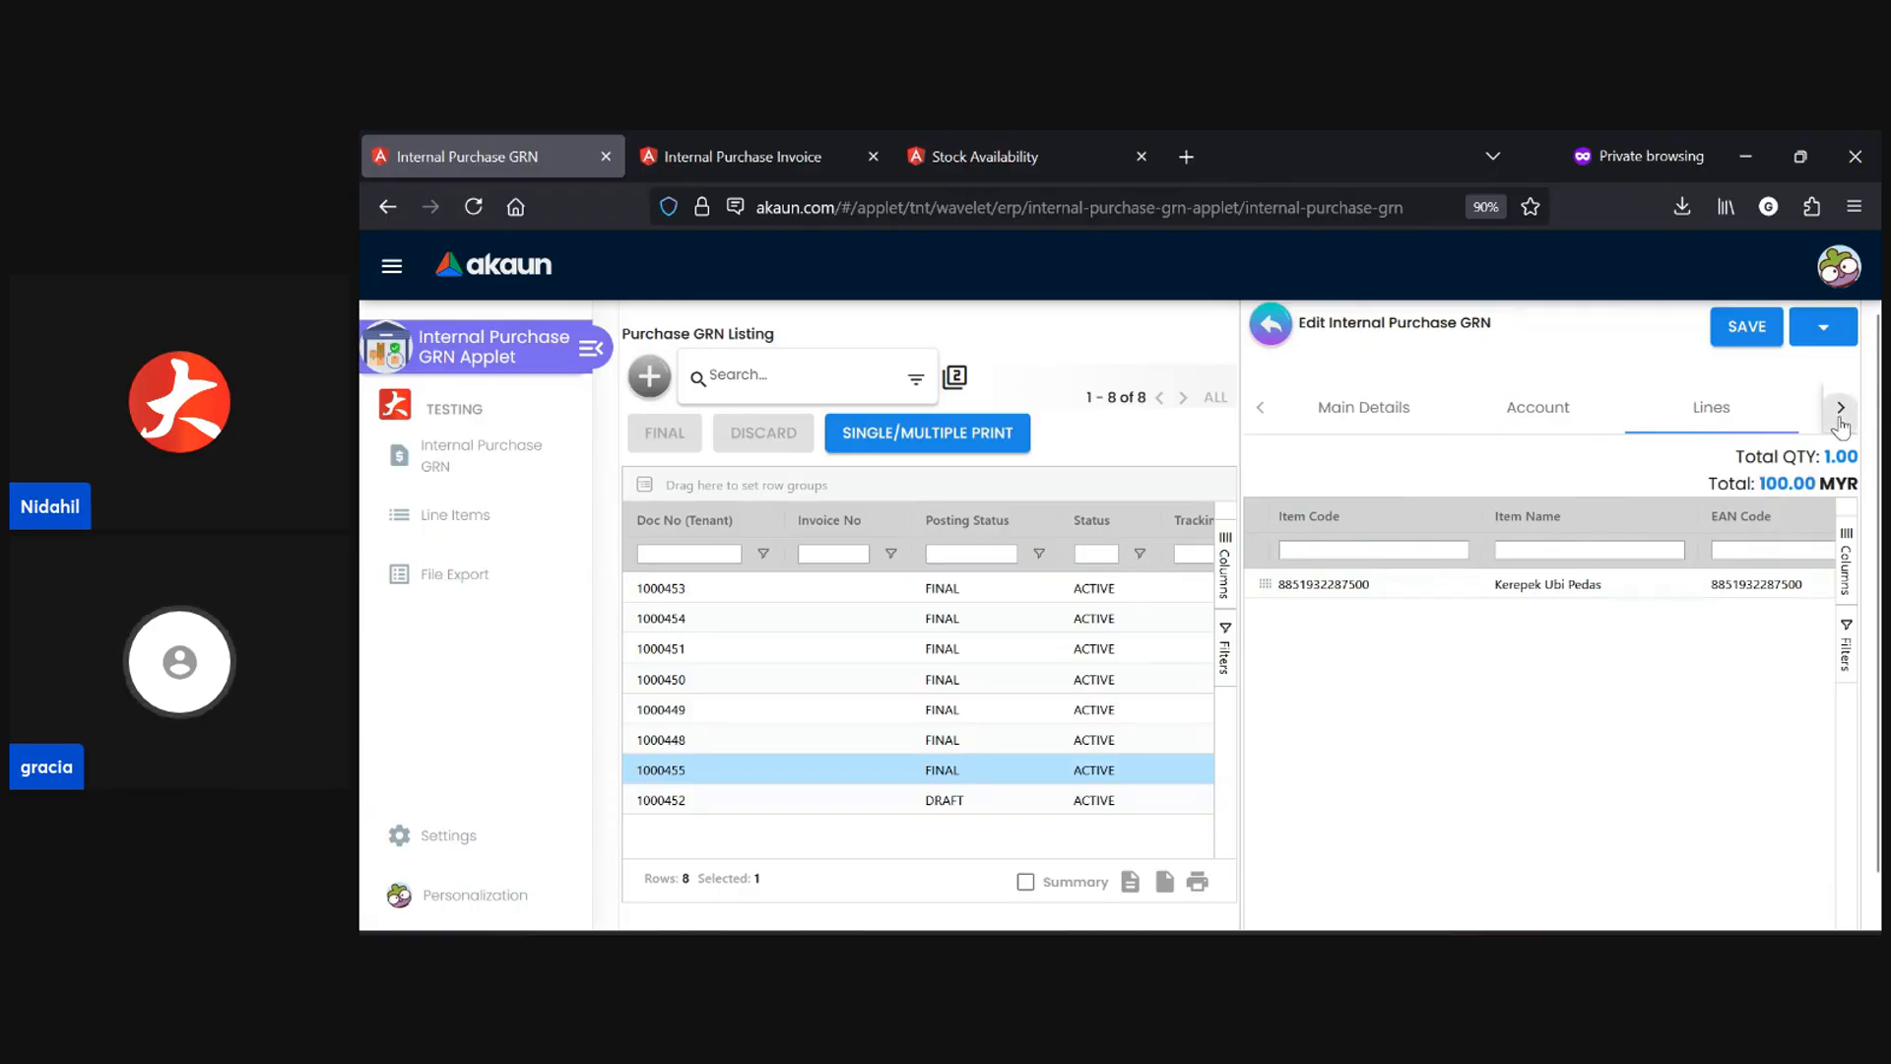
# - Examine the finalized GRN's trace document and contra sections, and the To list of its document links
pyautogui.click(1840, 407)
pyautogui.click(1840, 407)
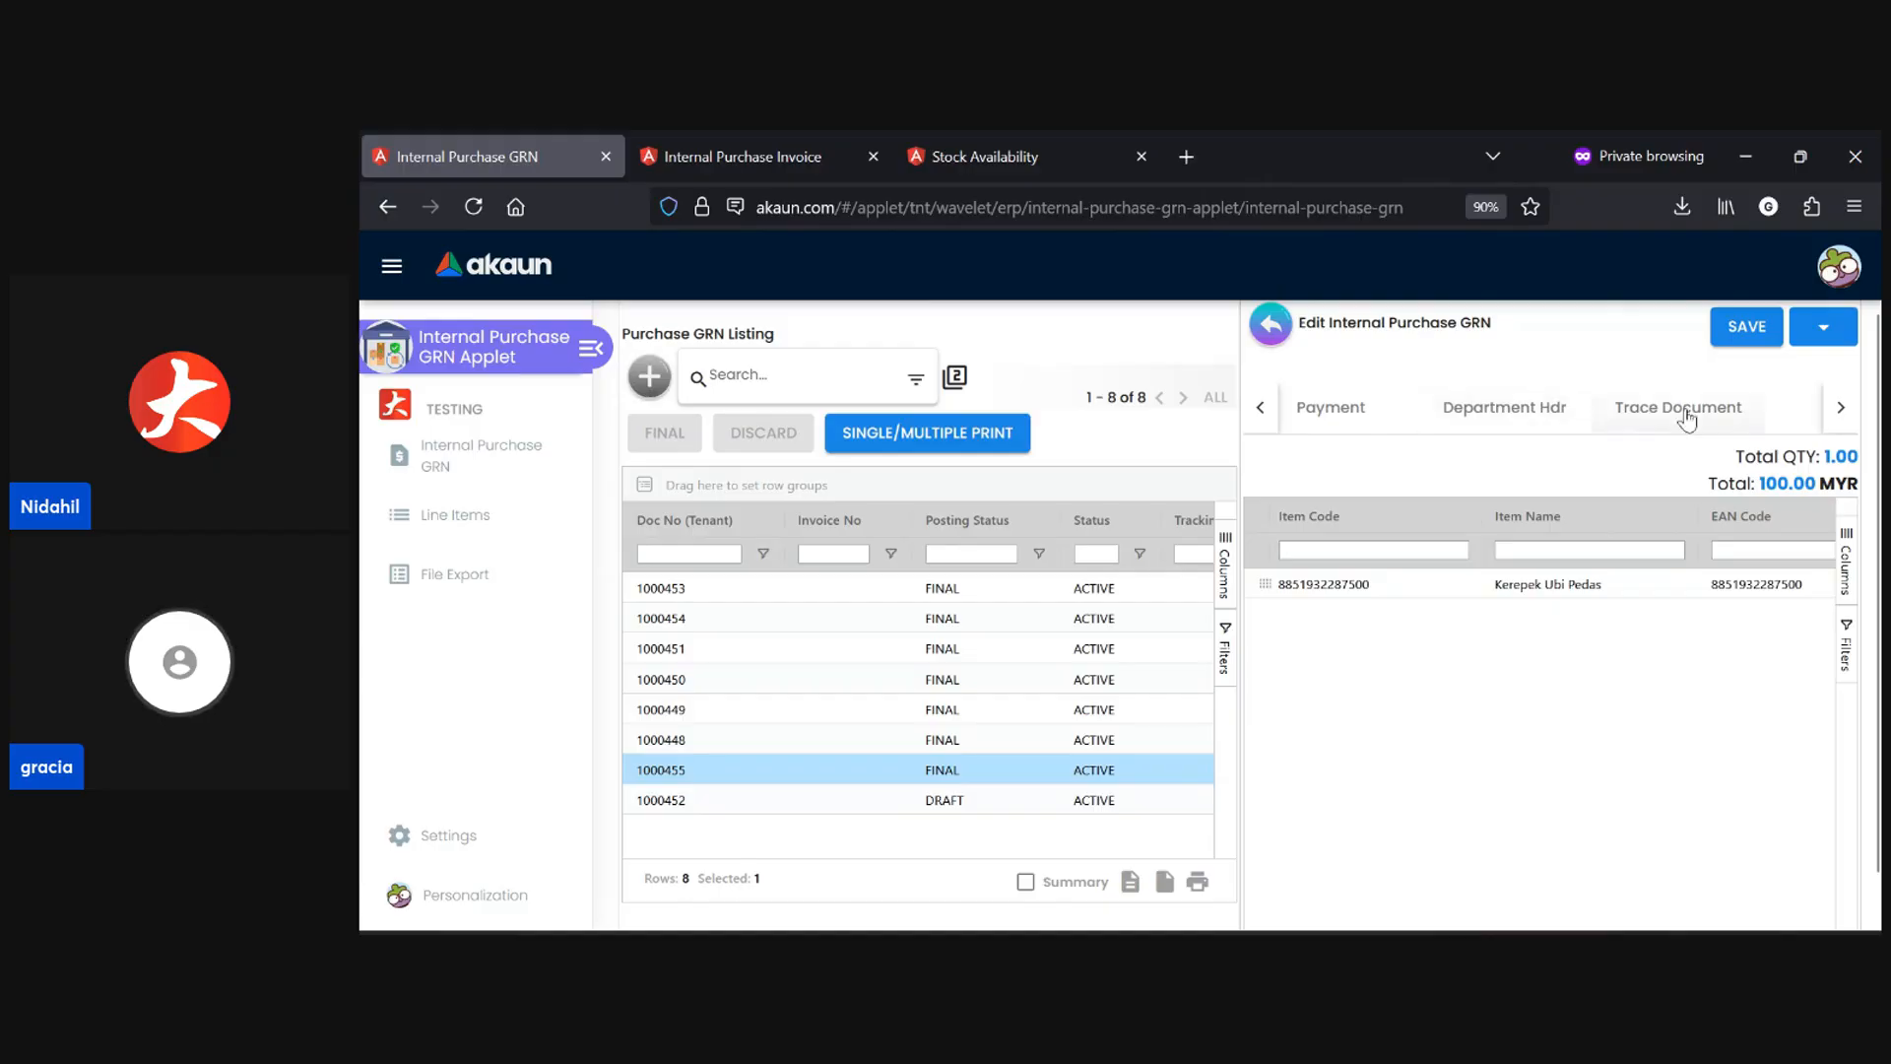
pyautogui.click(1686, 408)
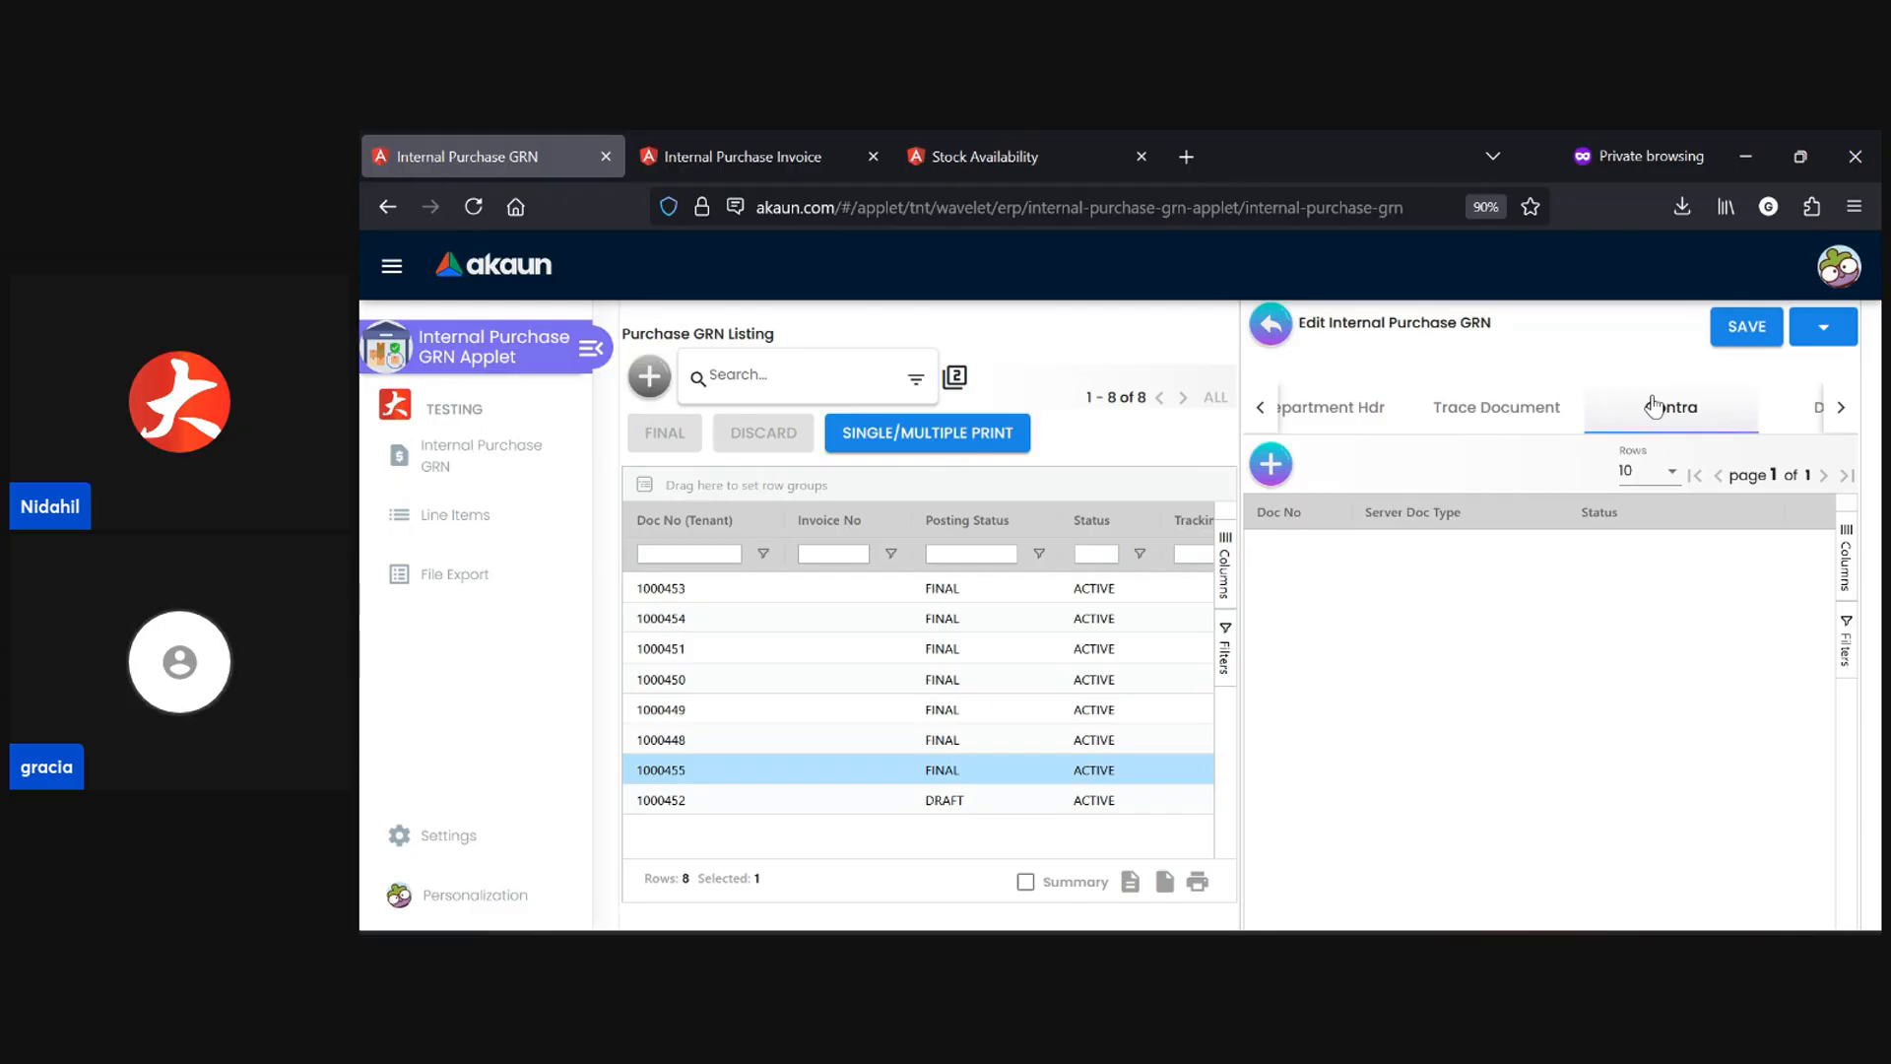
pyautogui.click(1785, 422)
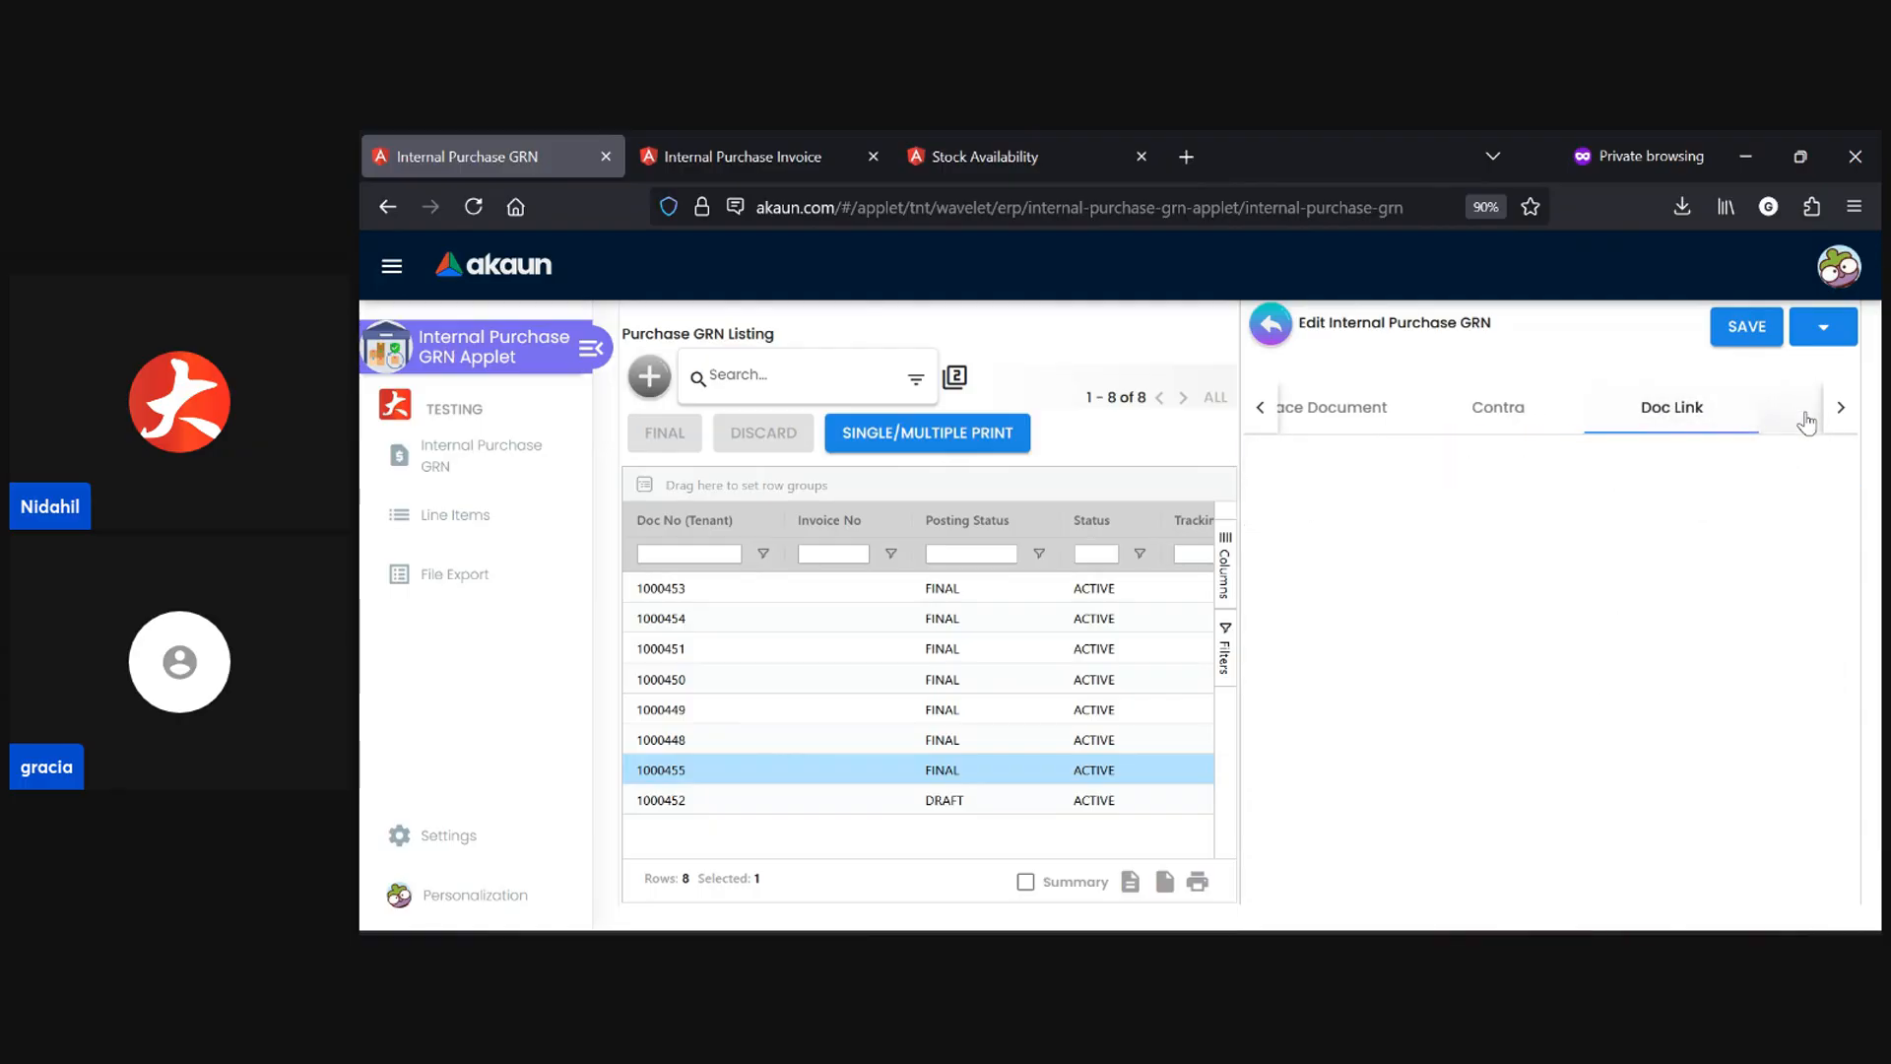
pyautogui.click(1657, 467)
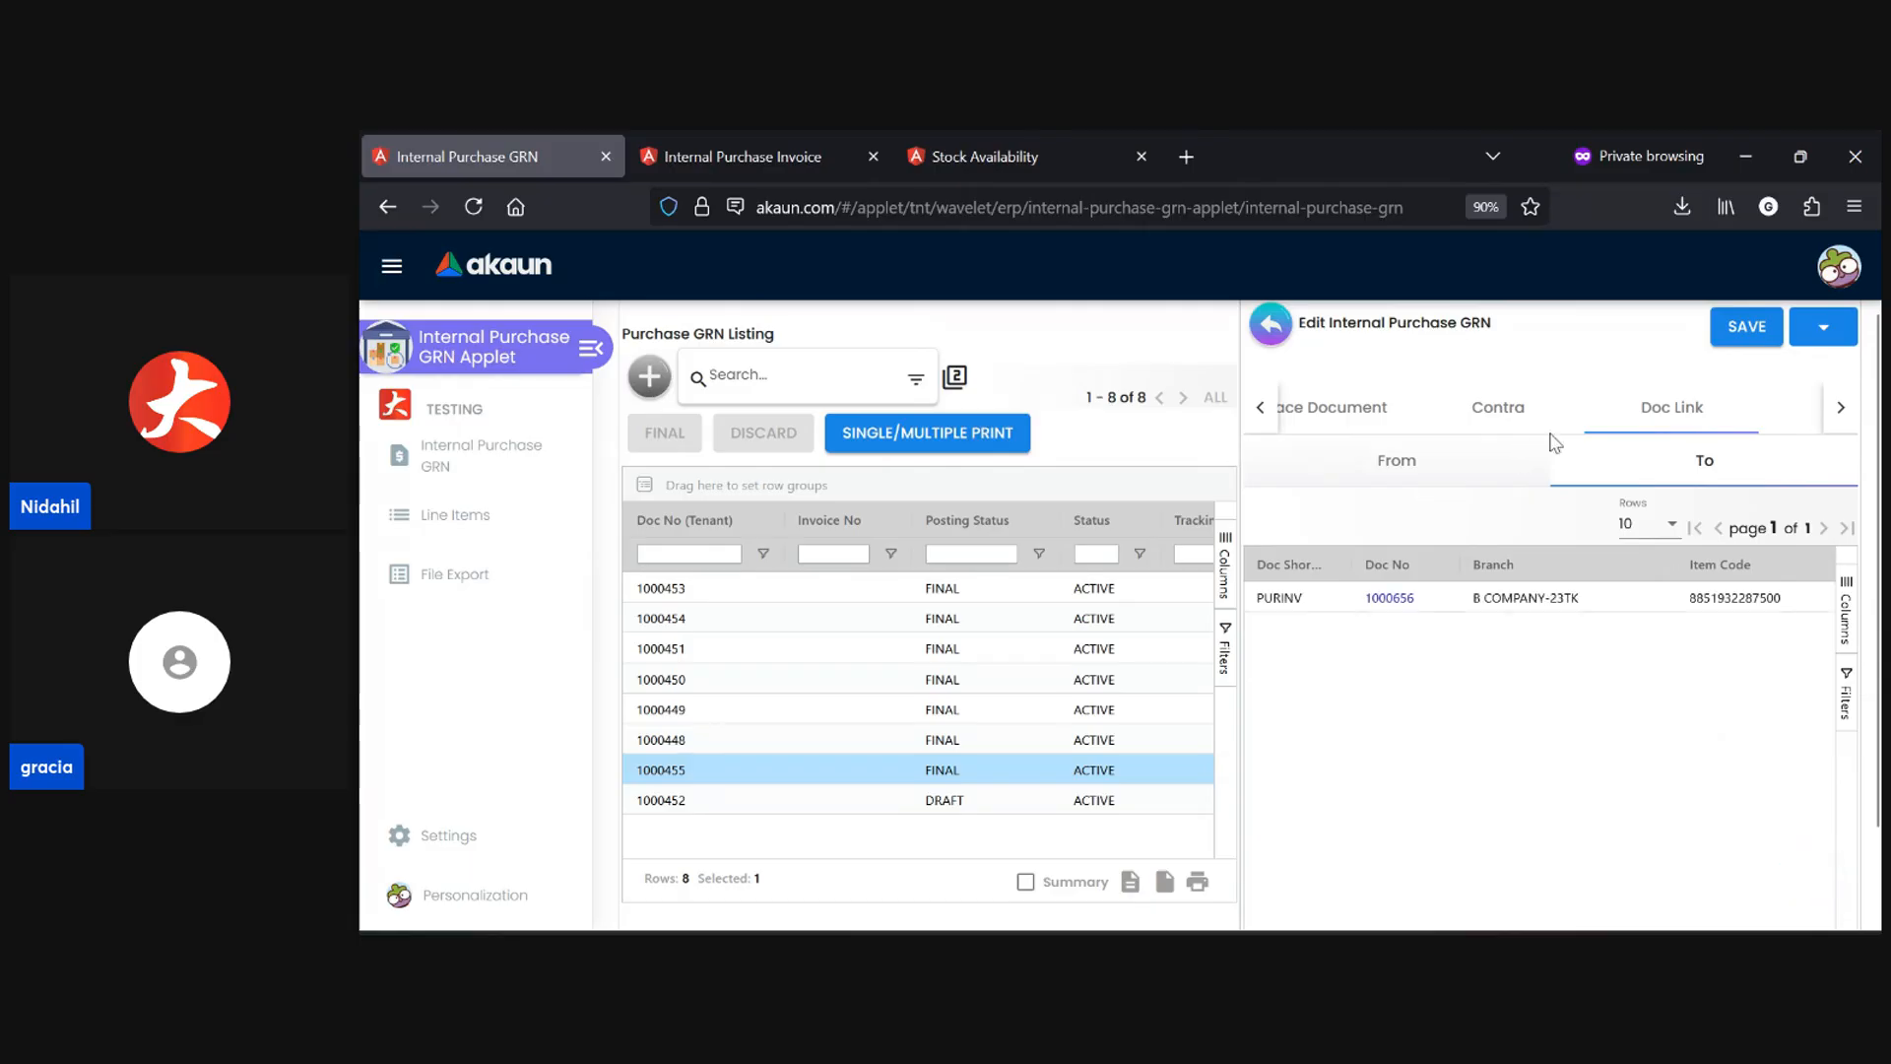
pyautogui.click(1707, 408)
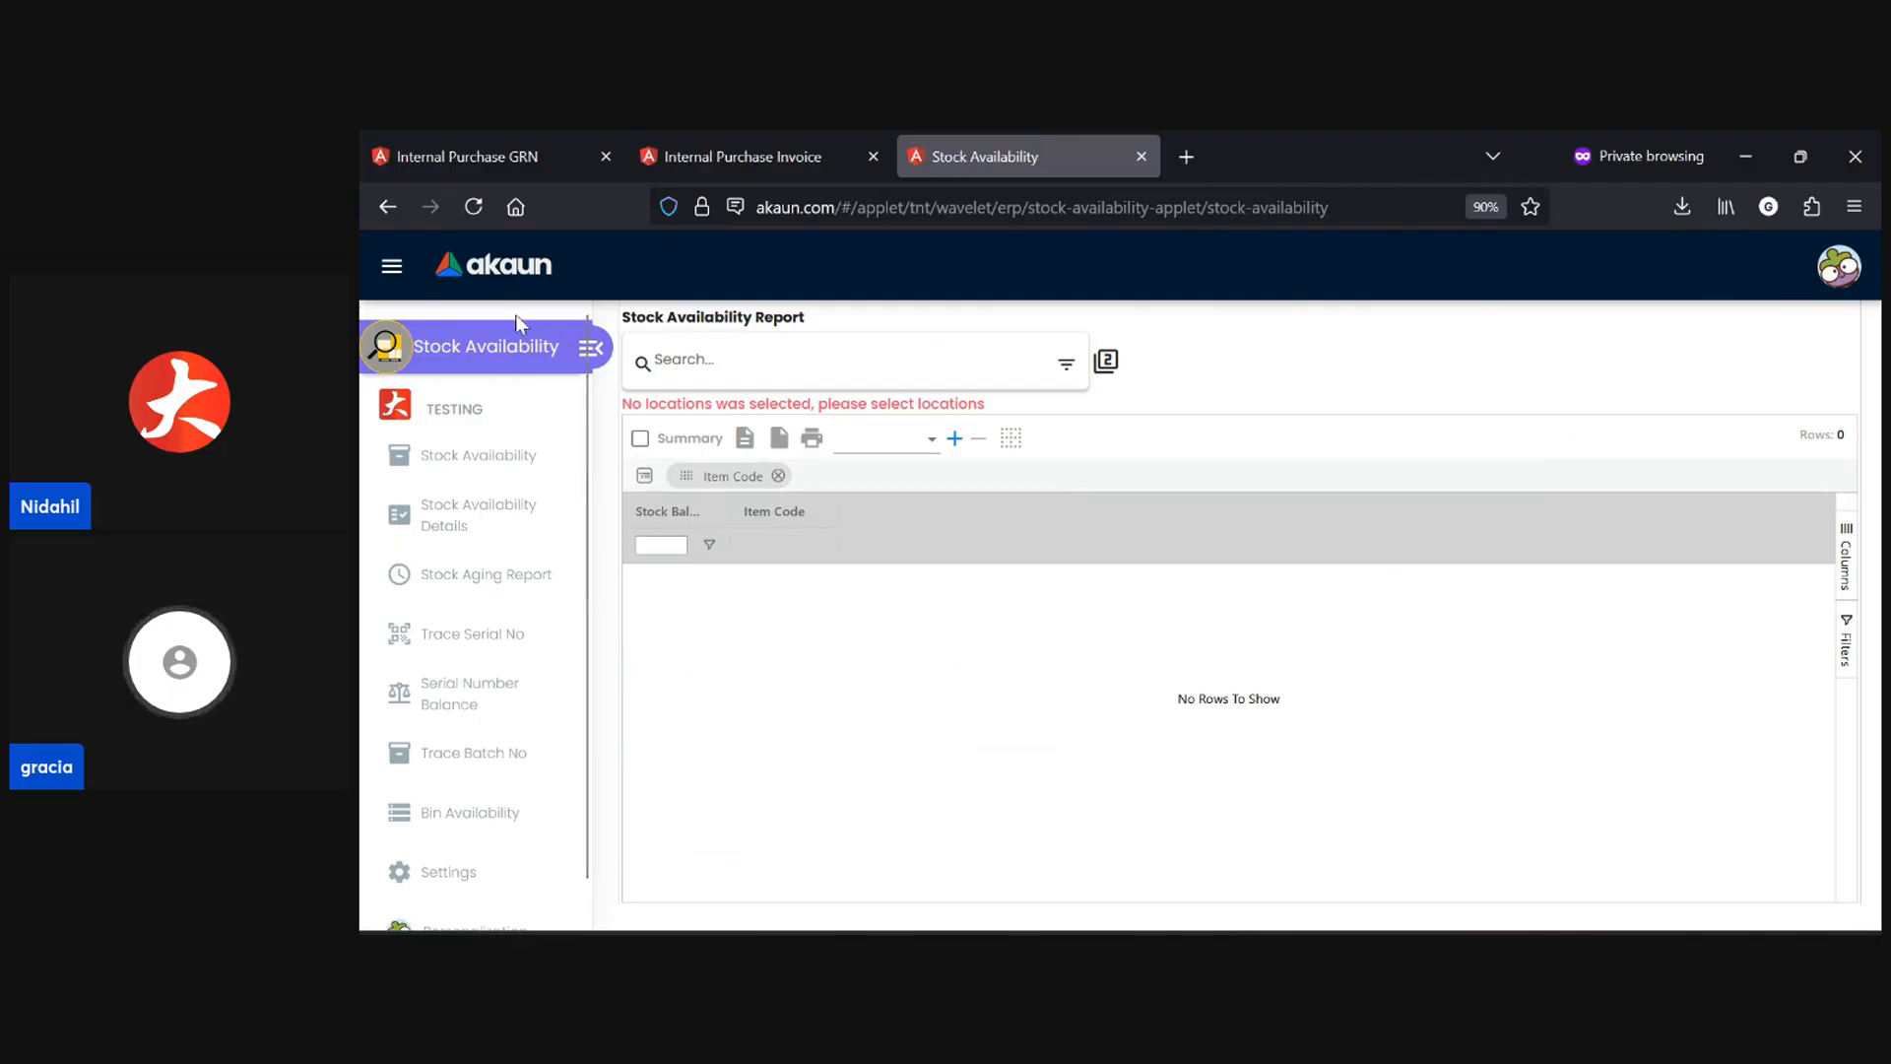
# - Look at the Stock Availability Details report in the Stock Availability applet, and return to the Internal Purchase GRN applet
pyautogui.click(514, 542)
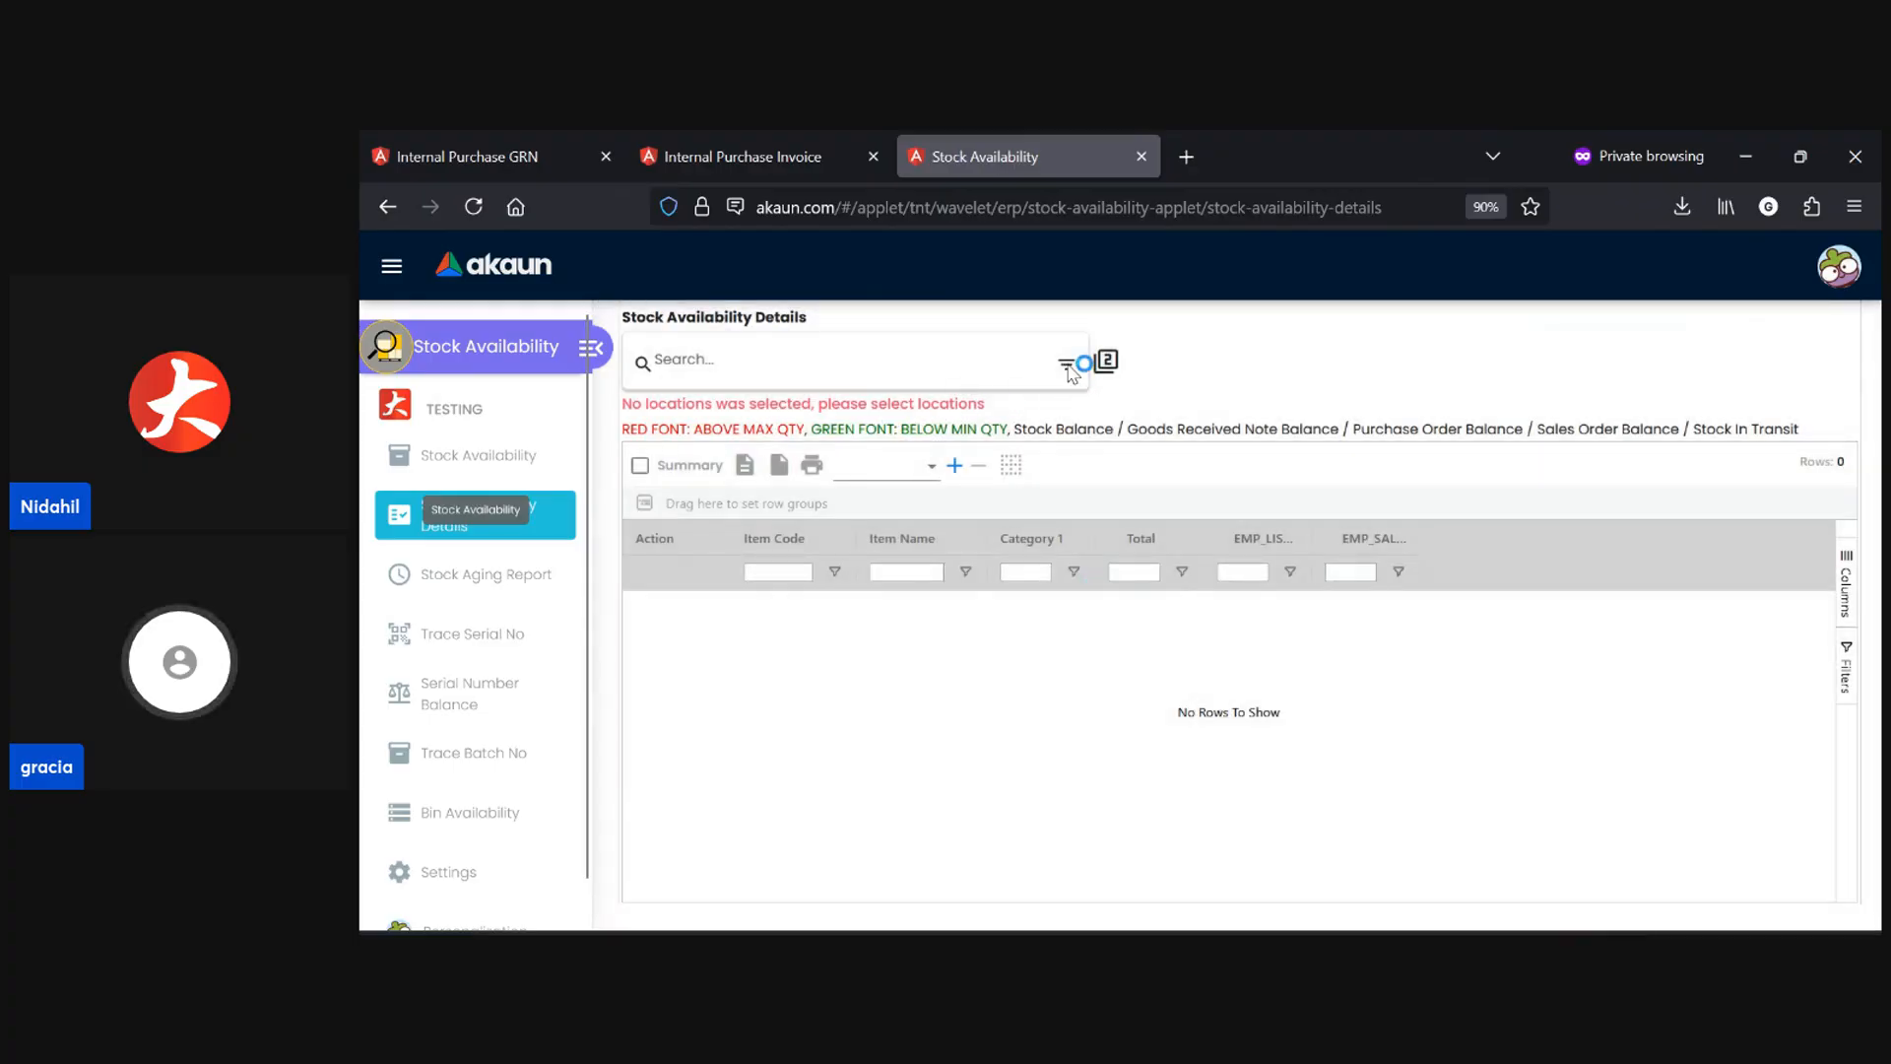
pyautogui.click(1071, 371)
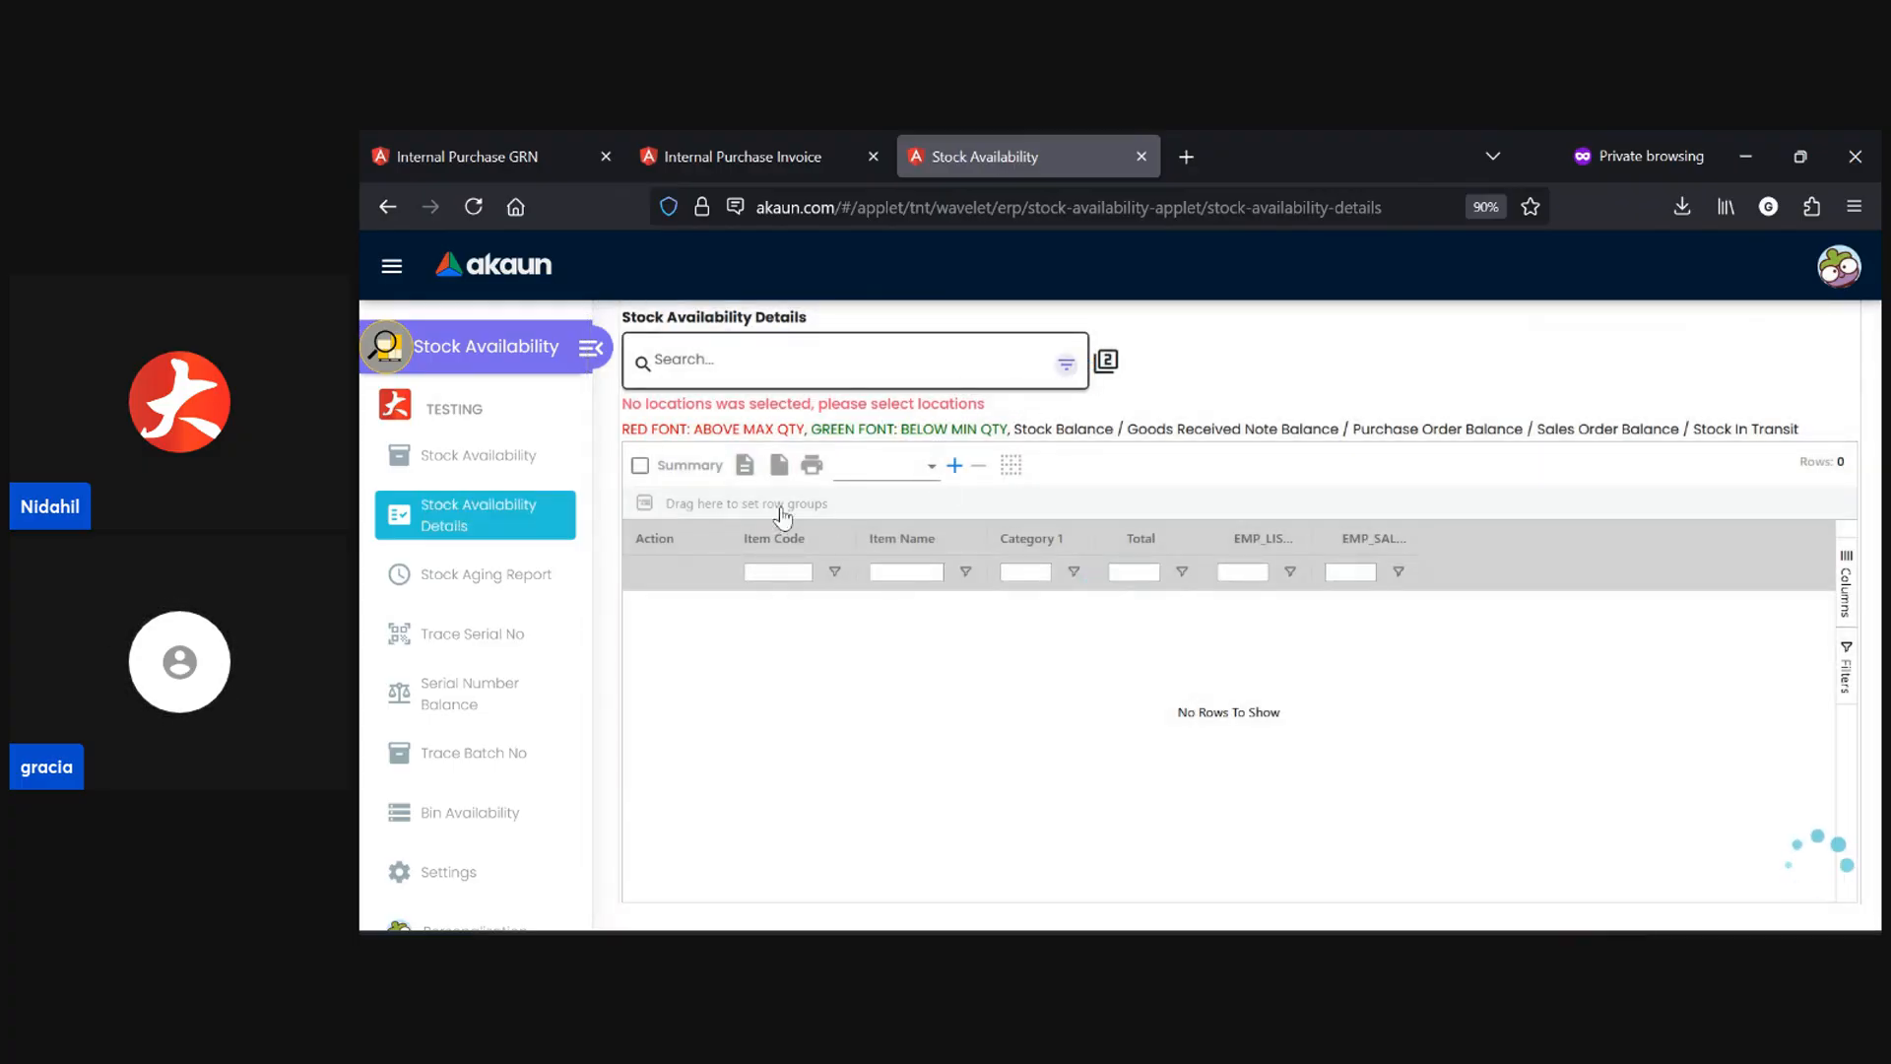
pyautogui.click(477, 156)
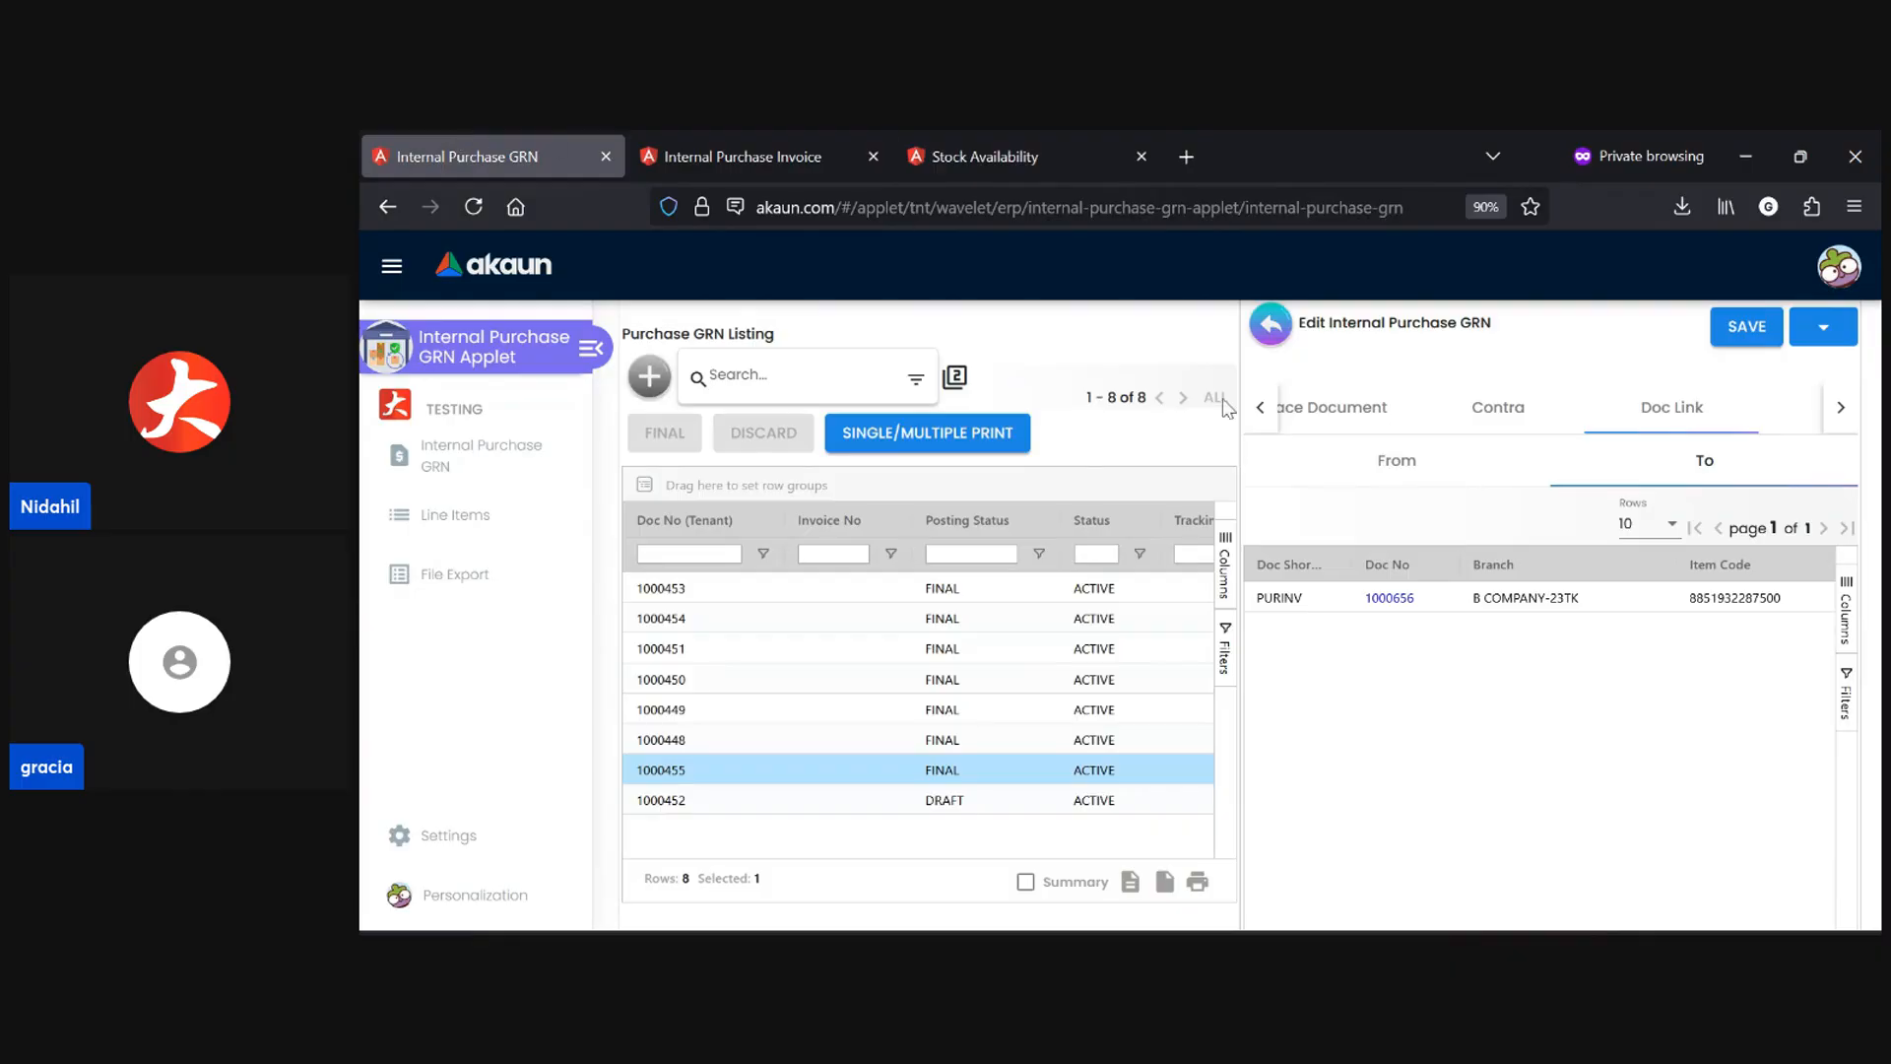
# - Review the finalized GRN's Export section and close the document, choosing to save the changes
pyautogui.click(1841, 407)
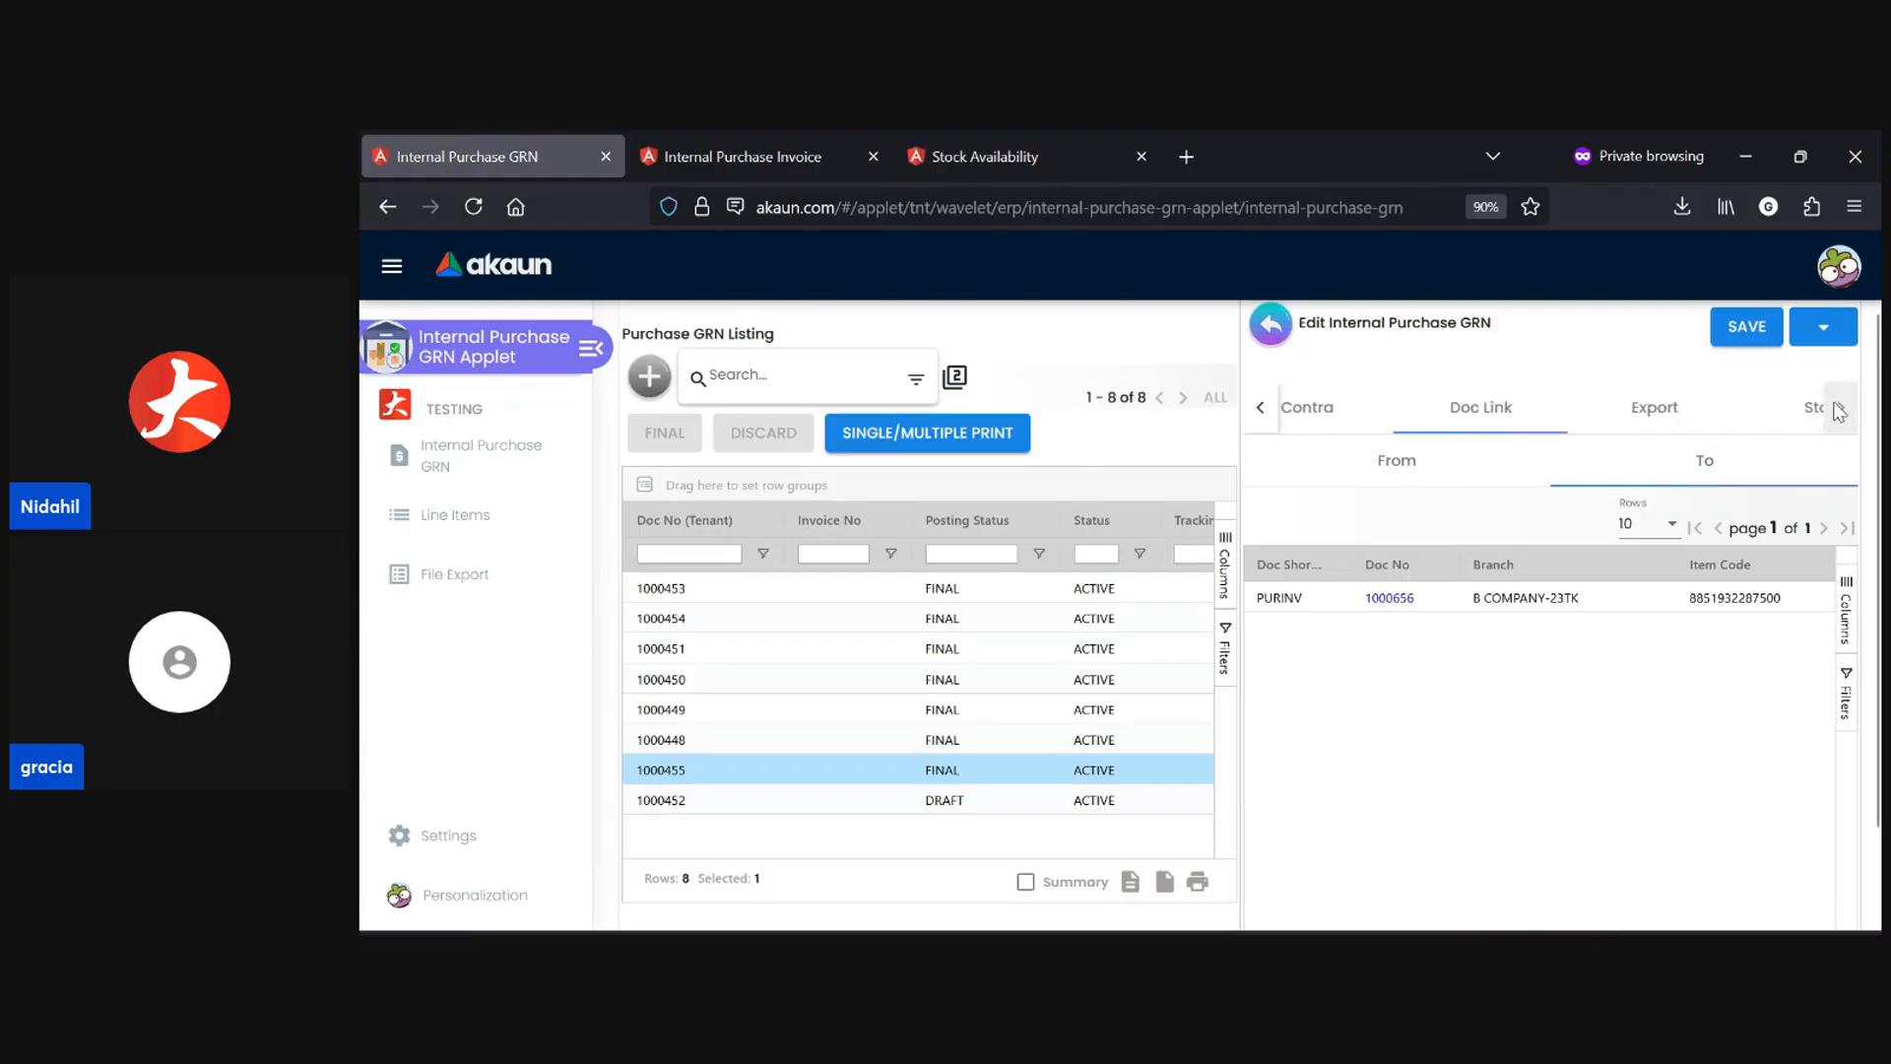
pyautogui.click(1838, 412)
pyautogui.click(1542, 412)
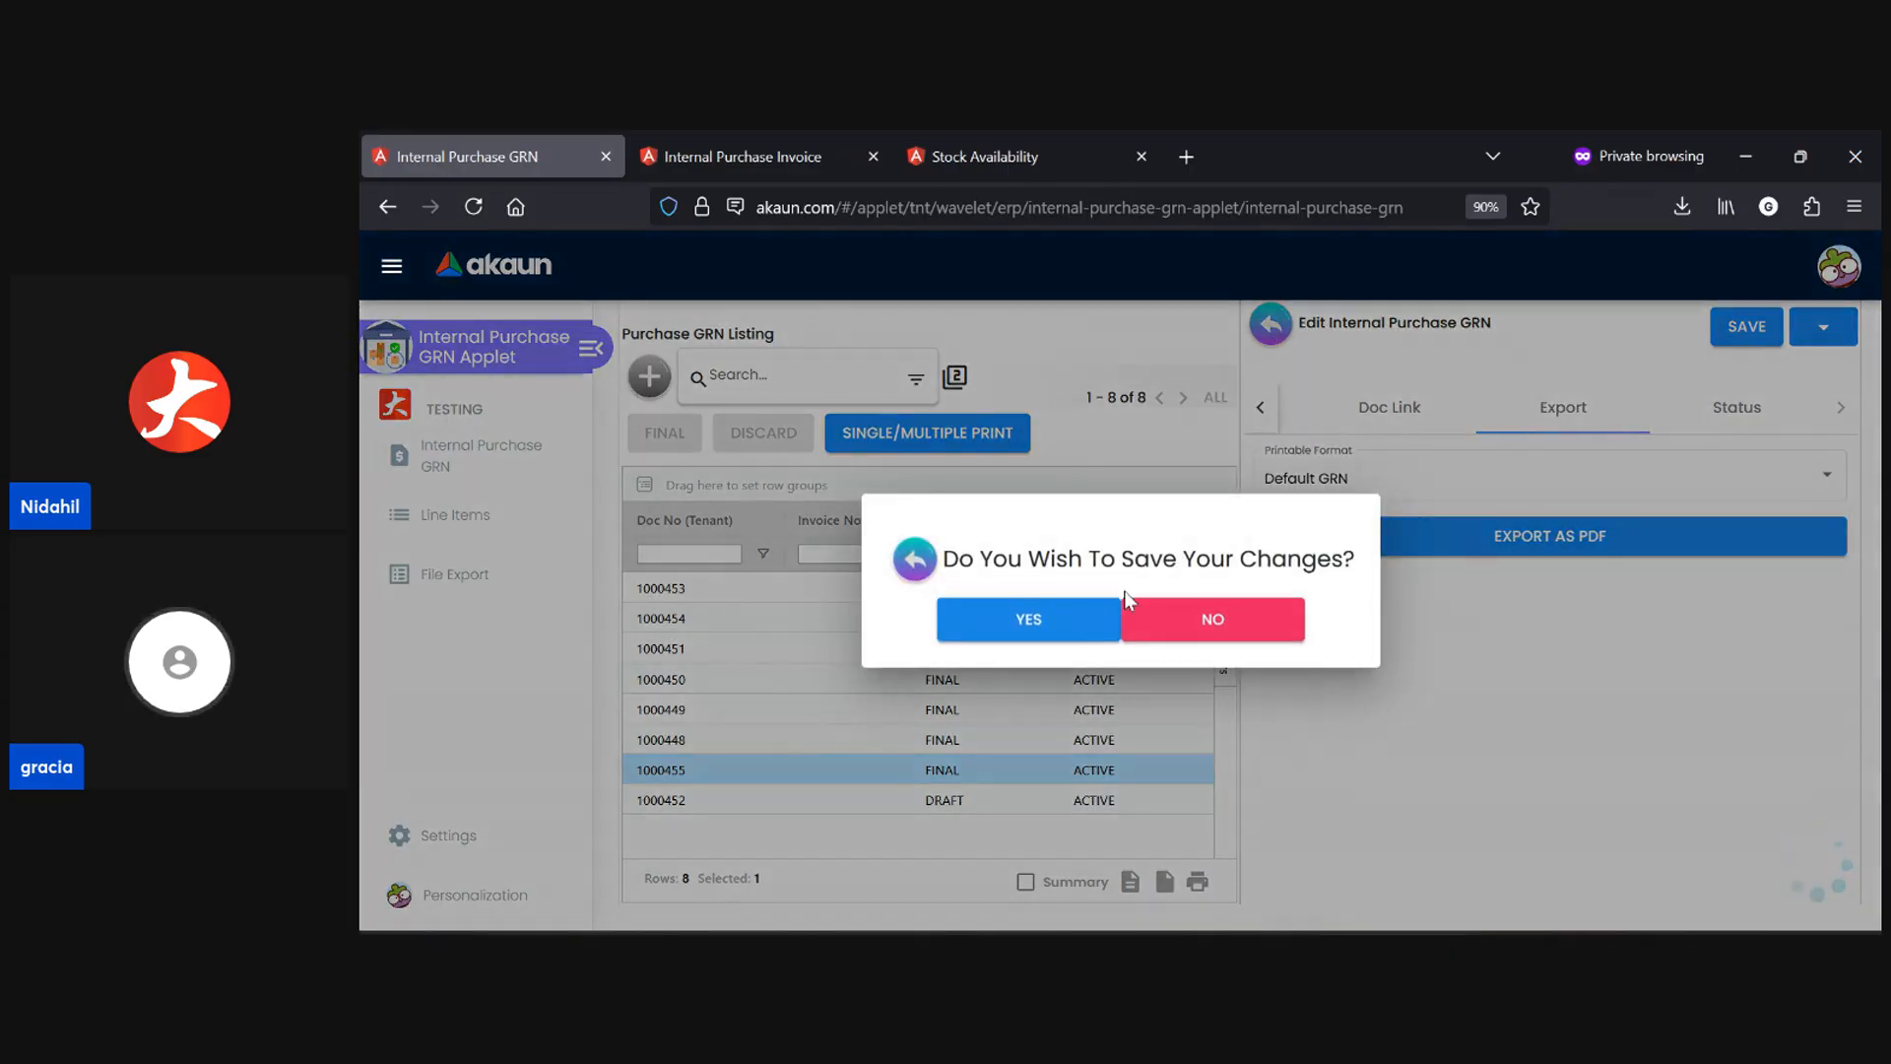
pyautogui.click(1025, 618)
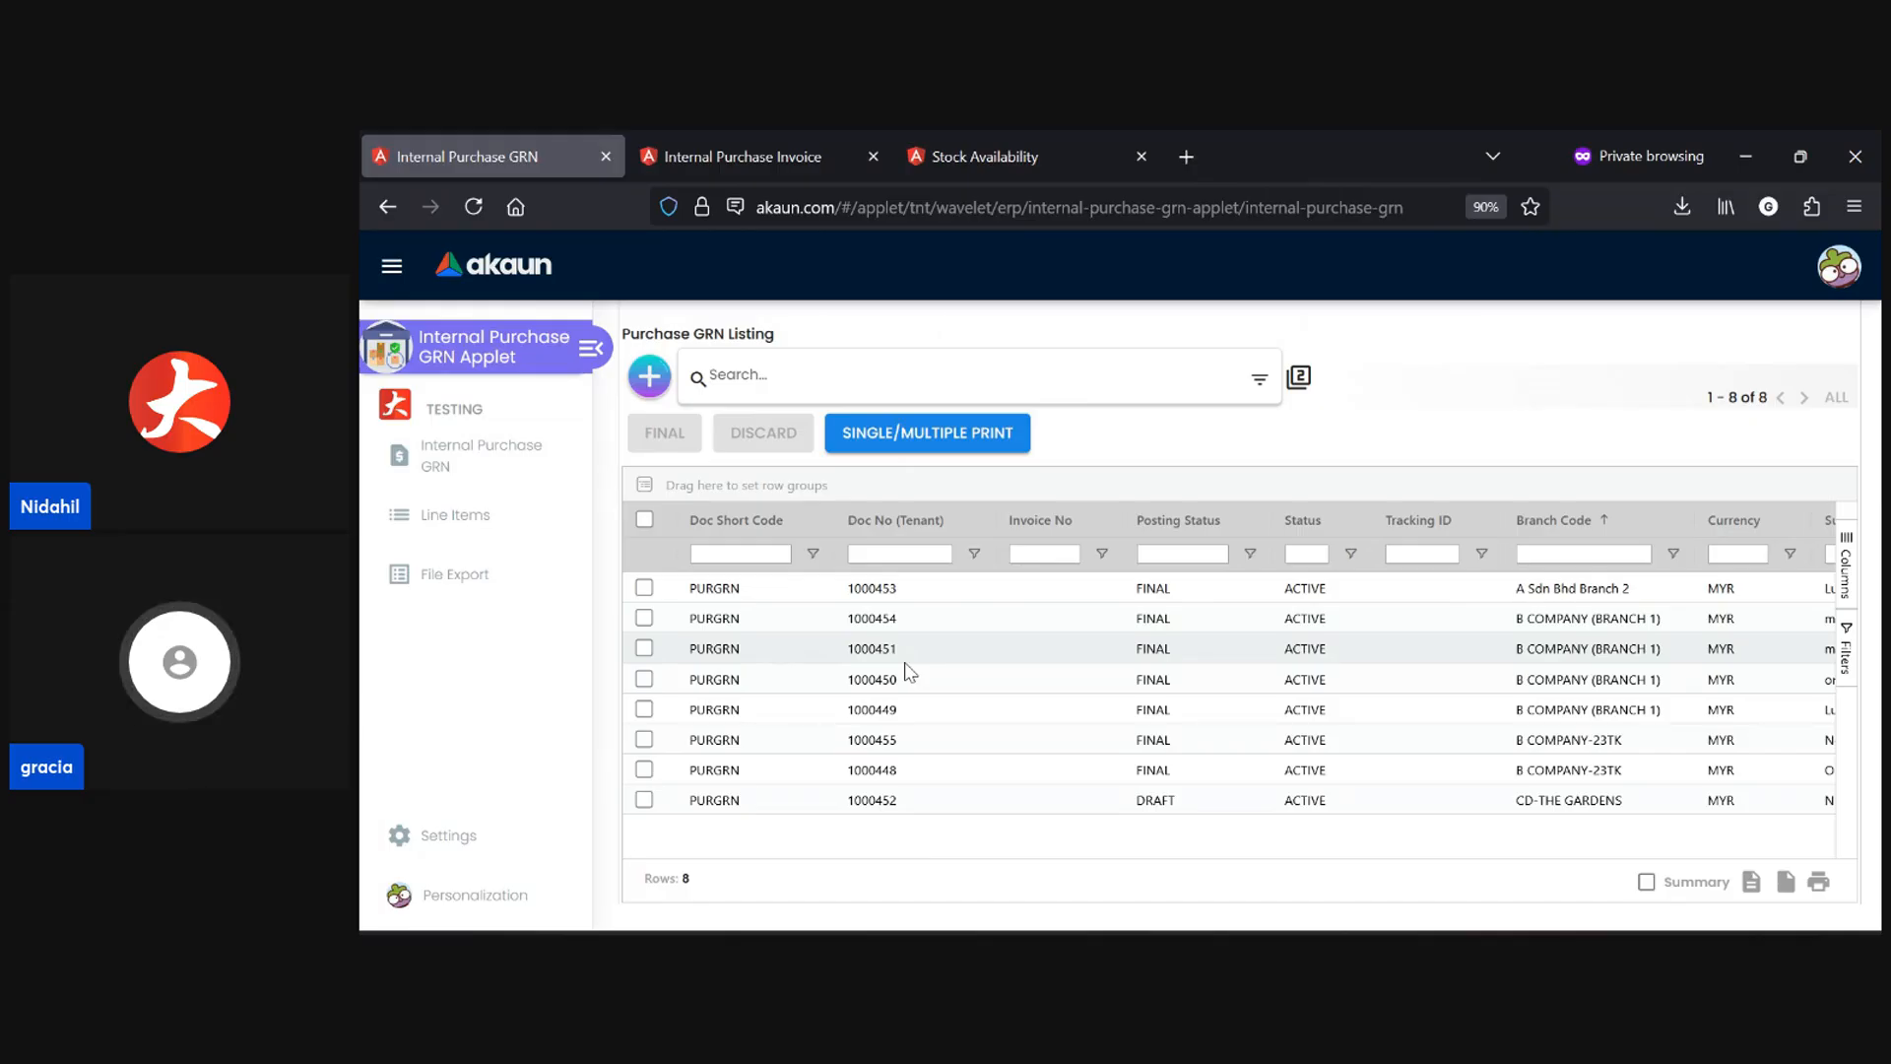
# - Examine the columns of the Purchase GRN Listing and its first document, and open the listing's advanced search filters
pyautogui.click(847, 638)
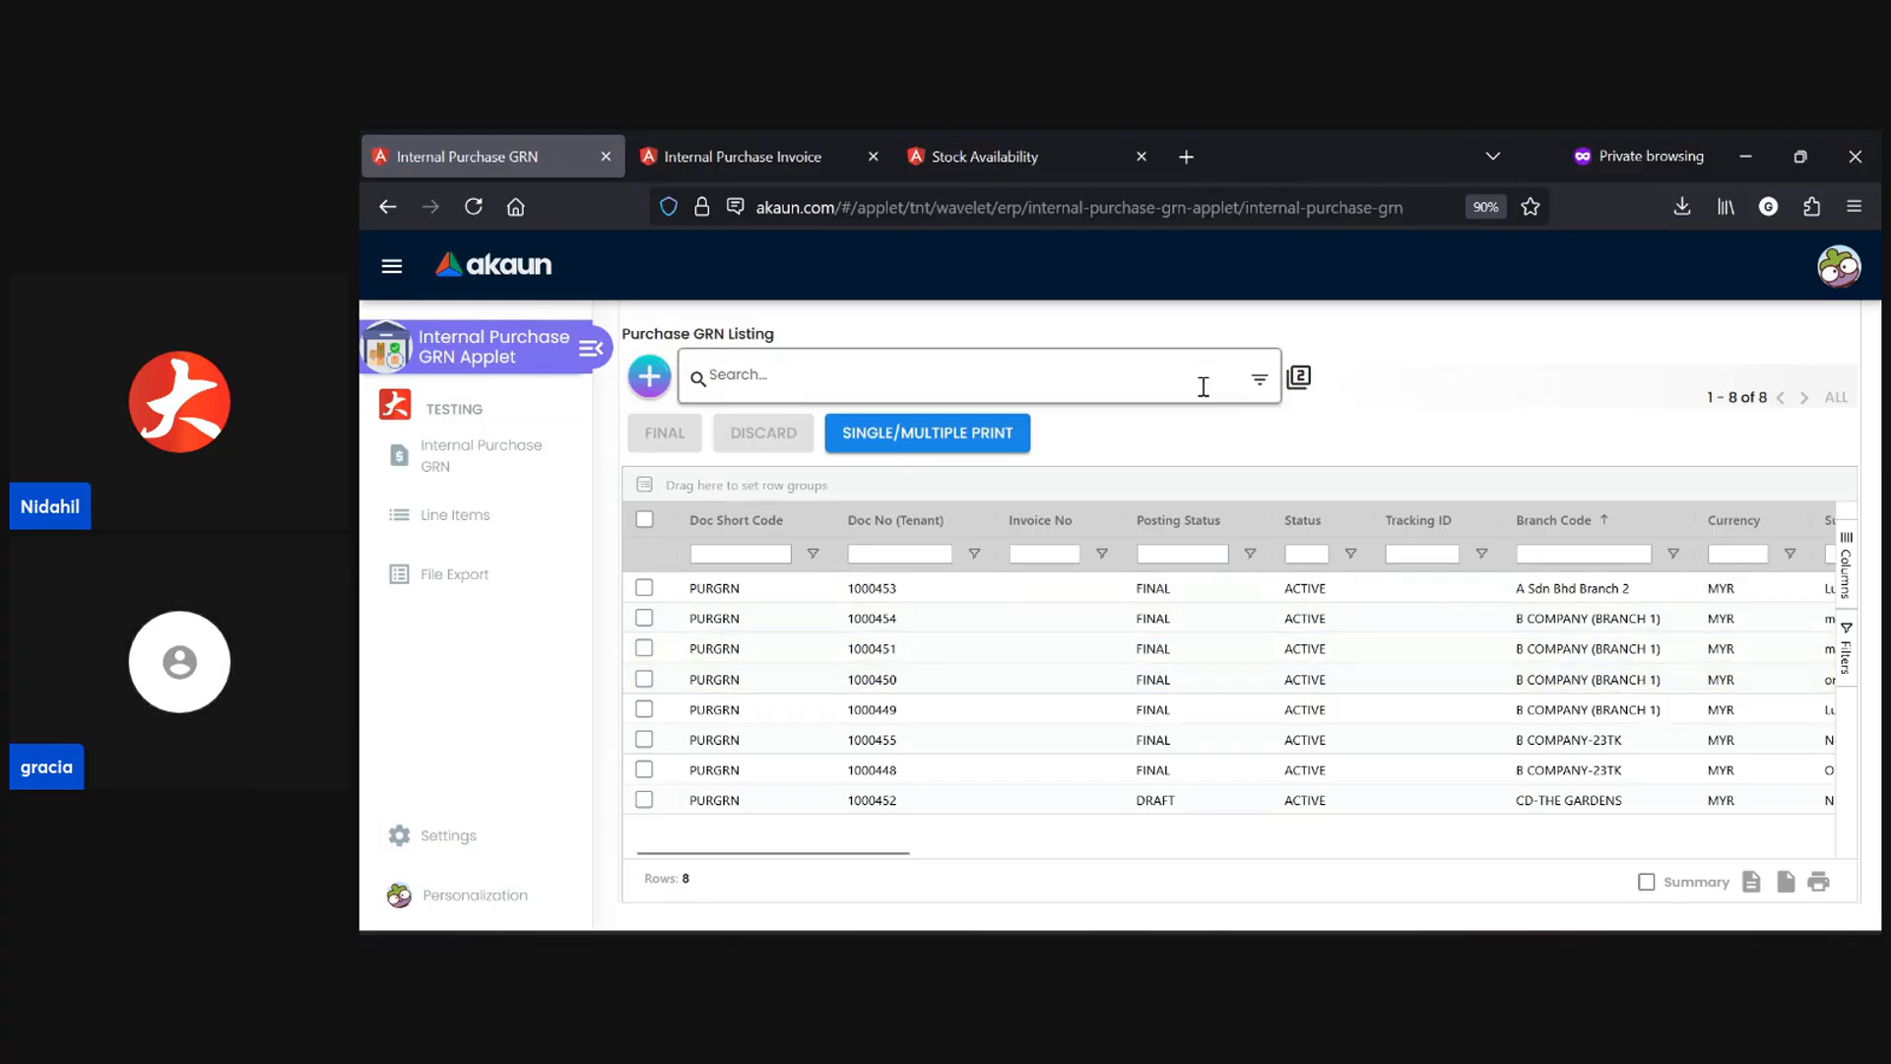
pyautogui.moveTo(879, 867); pyautogui.dragTo(1860, 864)
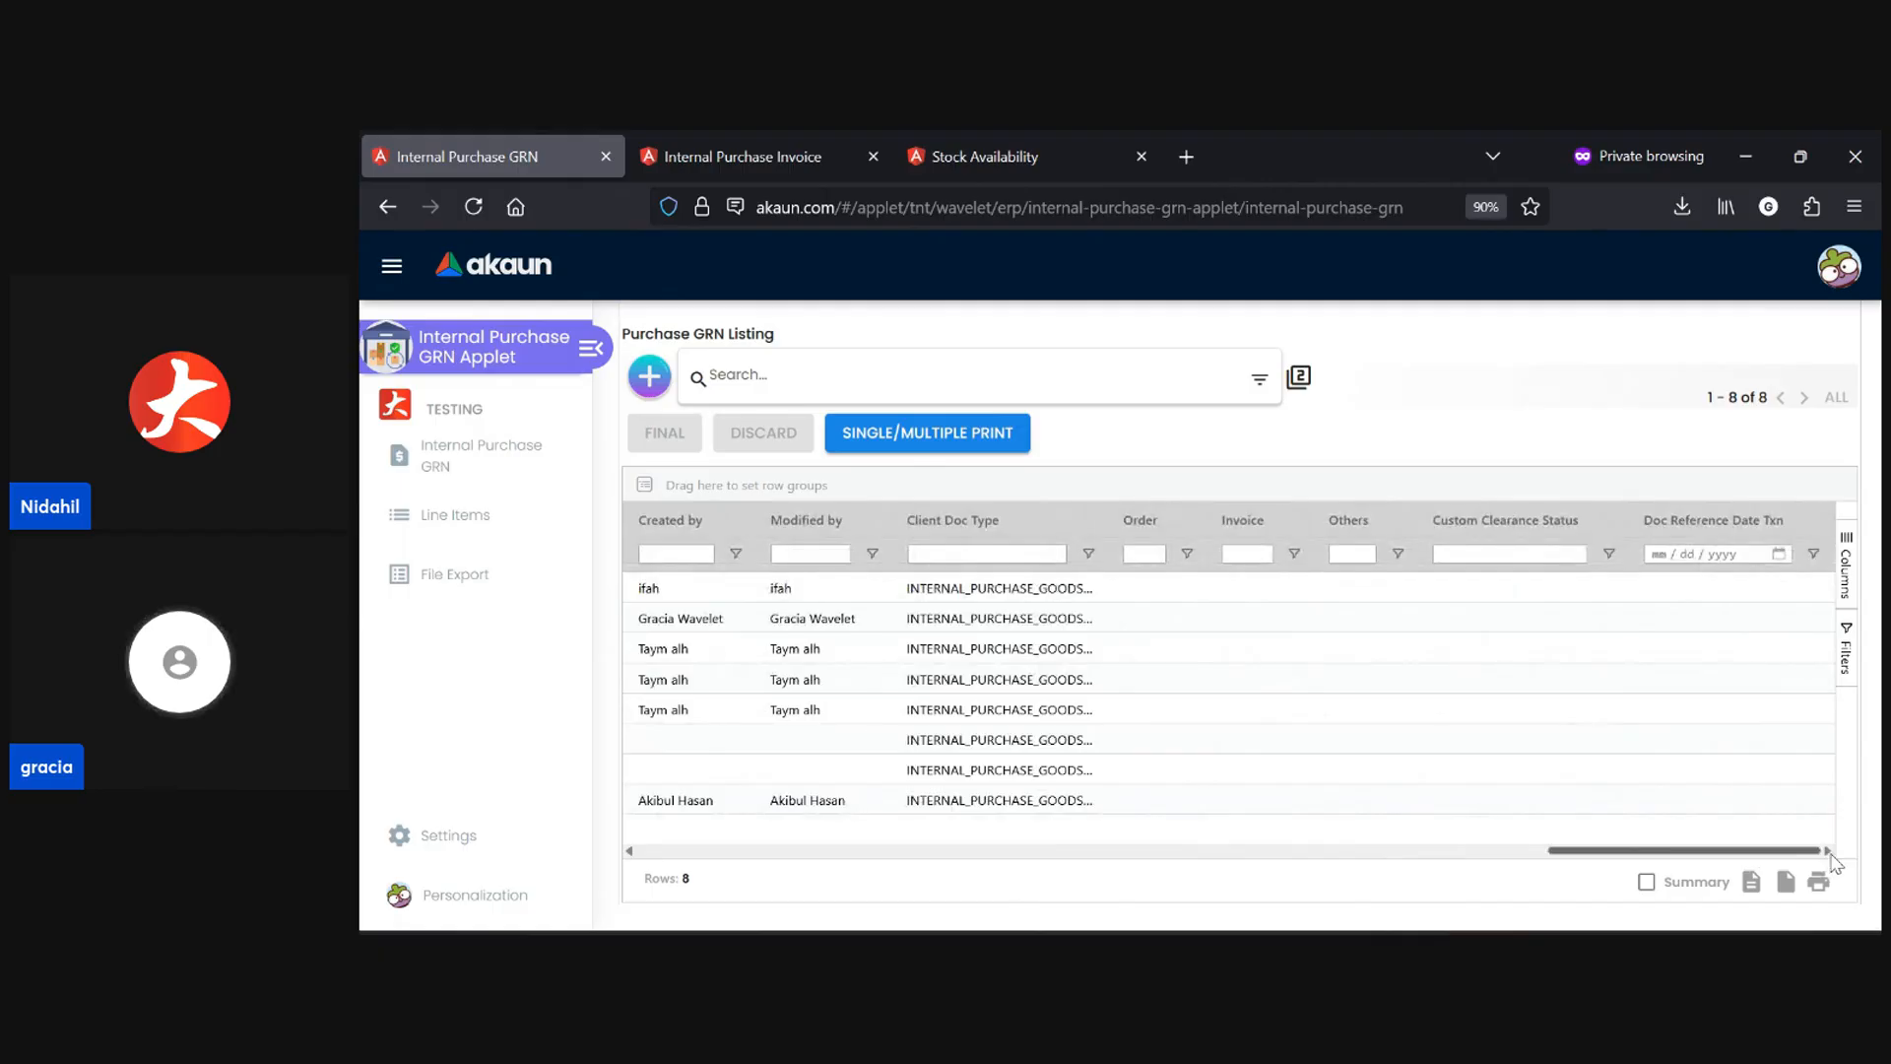
pyautogui.moveTo(1743, 853); pyautogui.dragTo(832, 863)
pyautogui.click(947, 589)
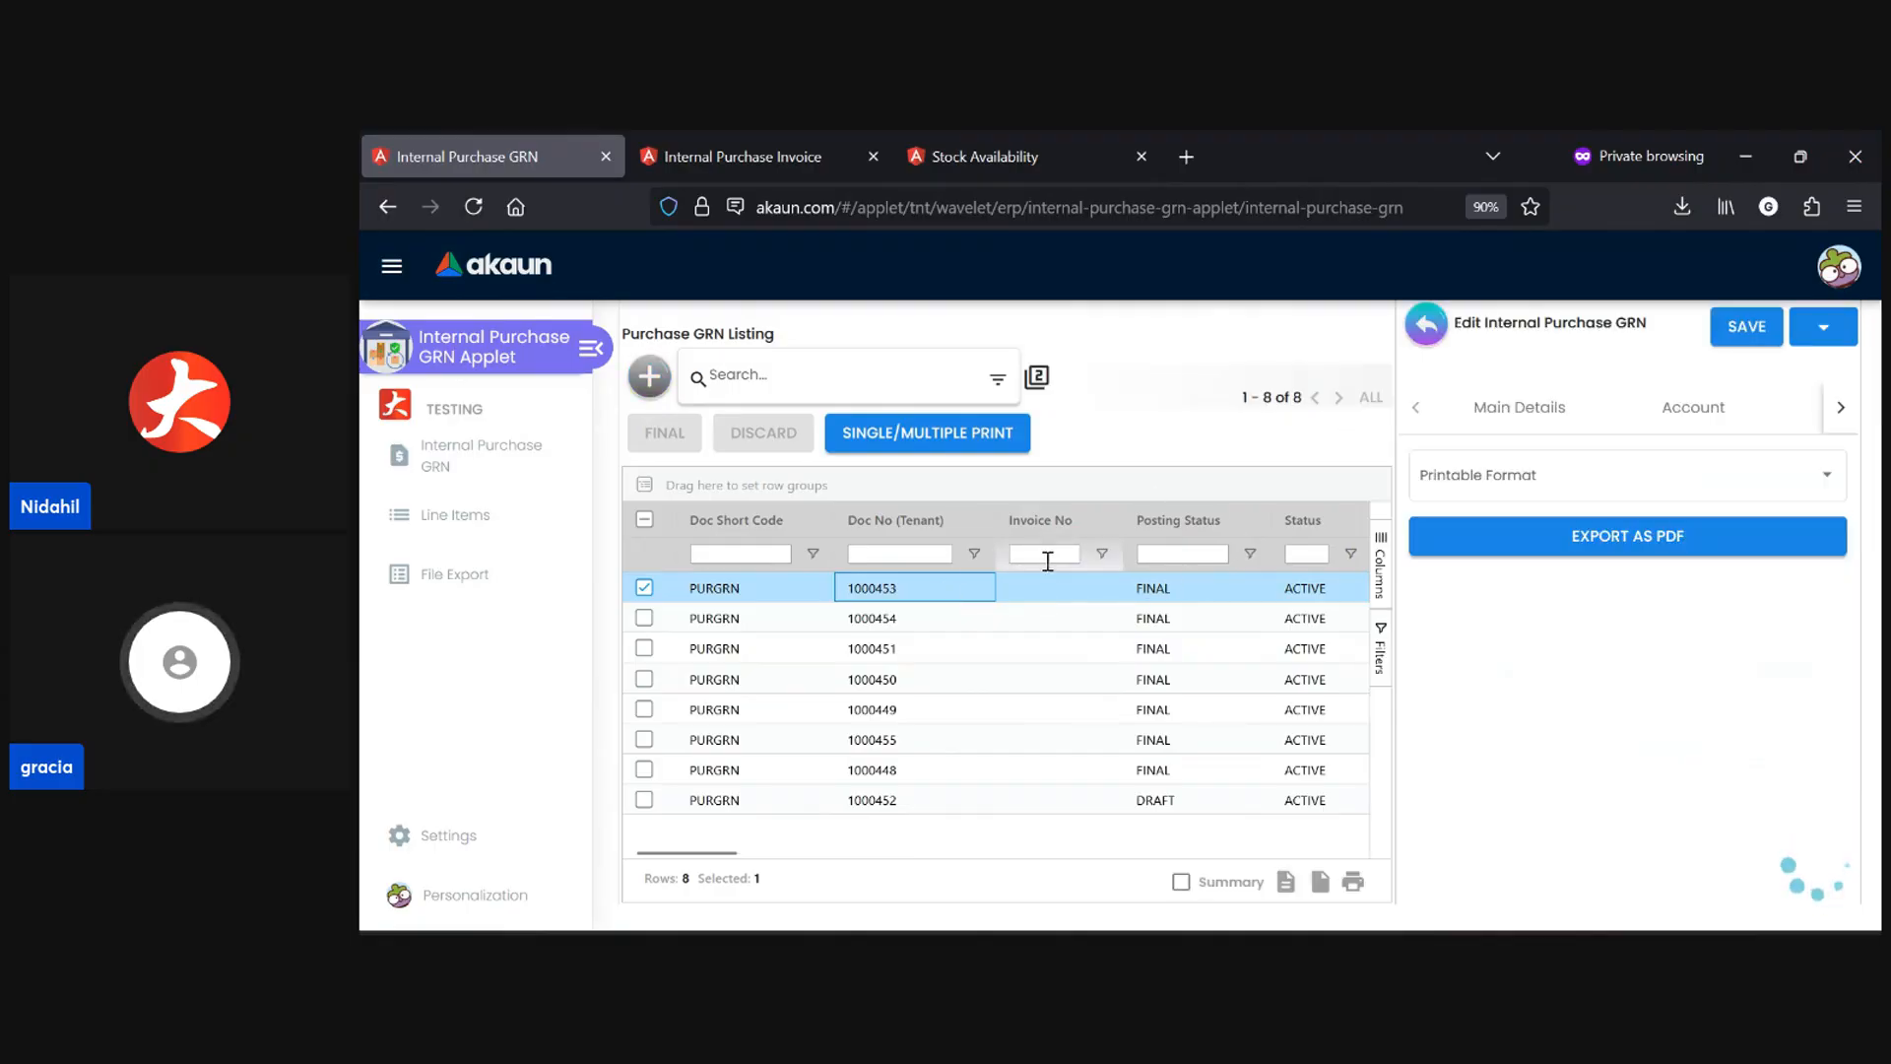
pyautogui.click(1269, 331)
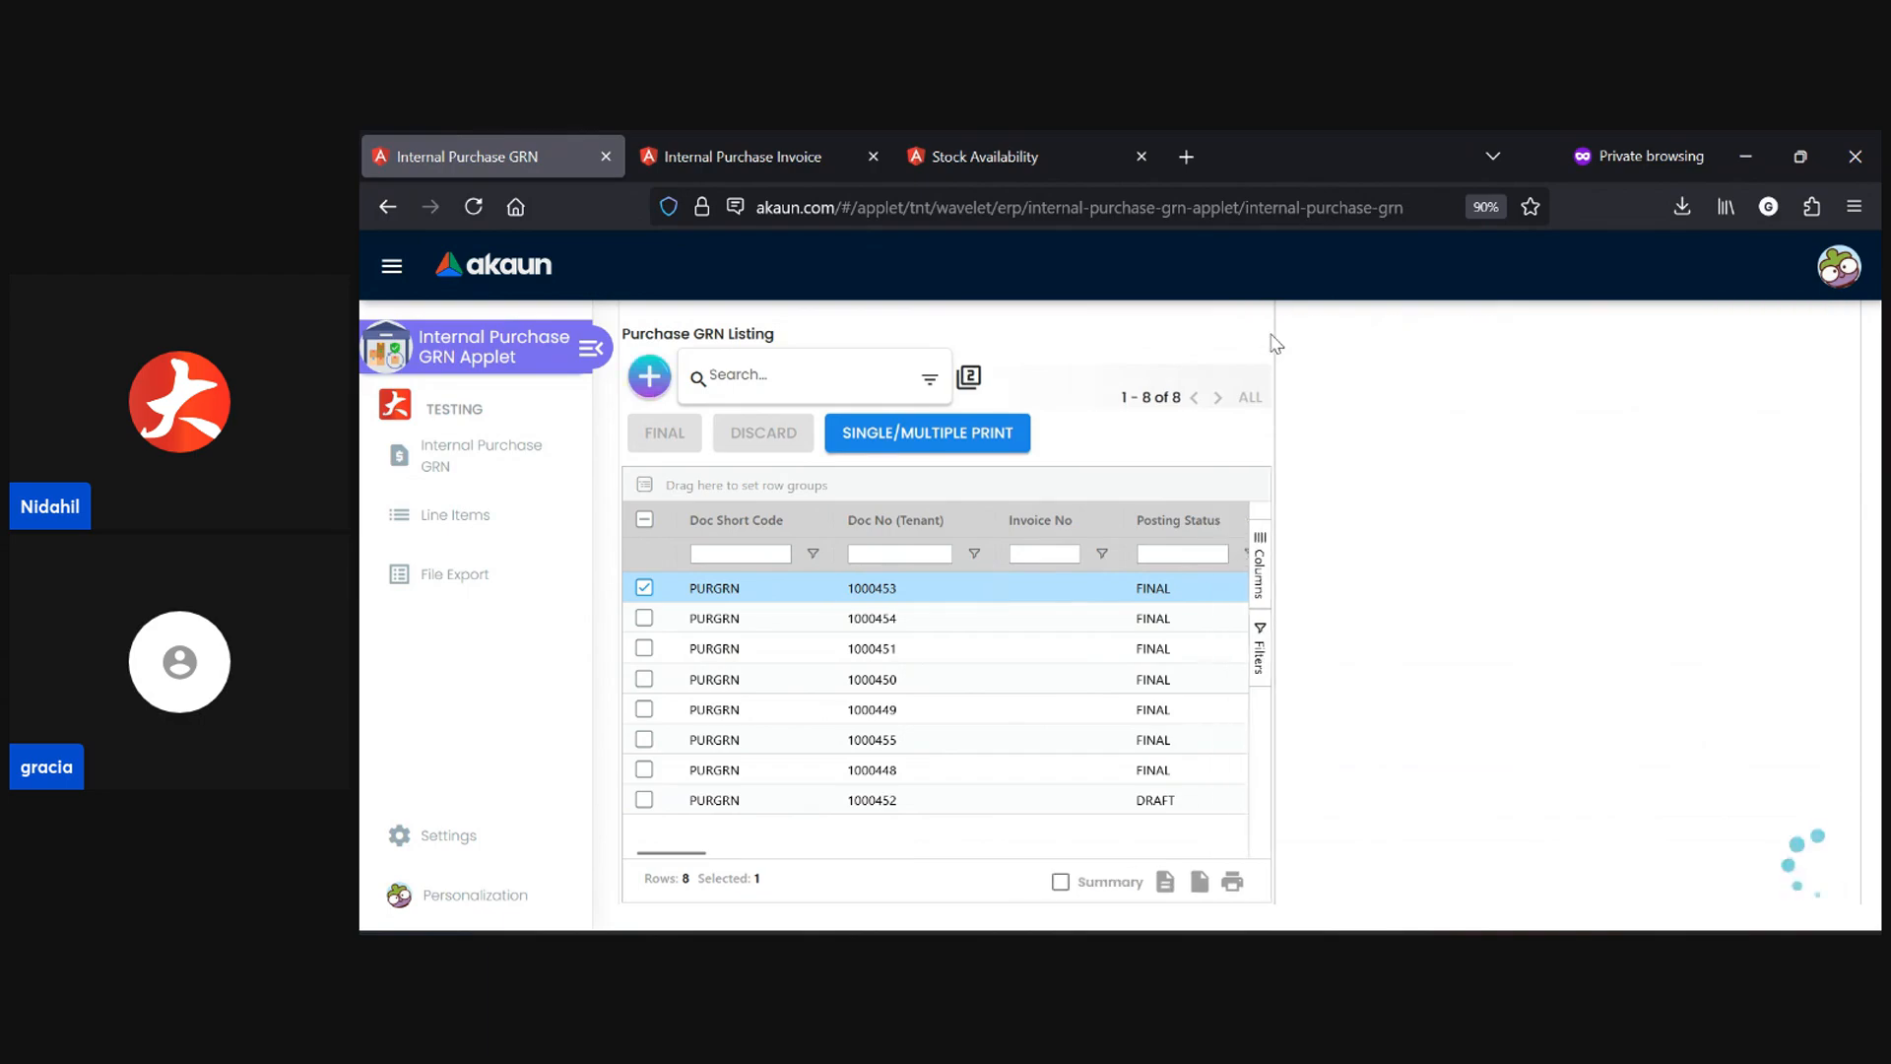
pyautogui.click(803, 375)
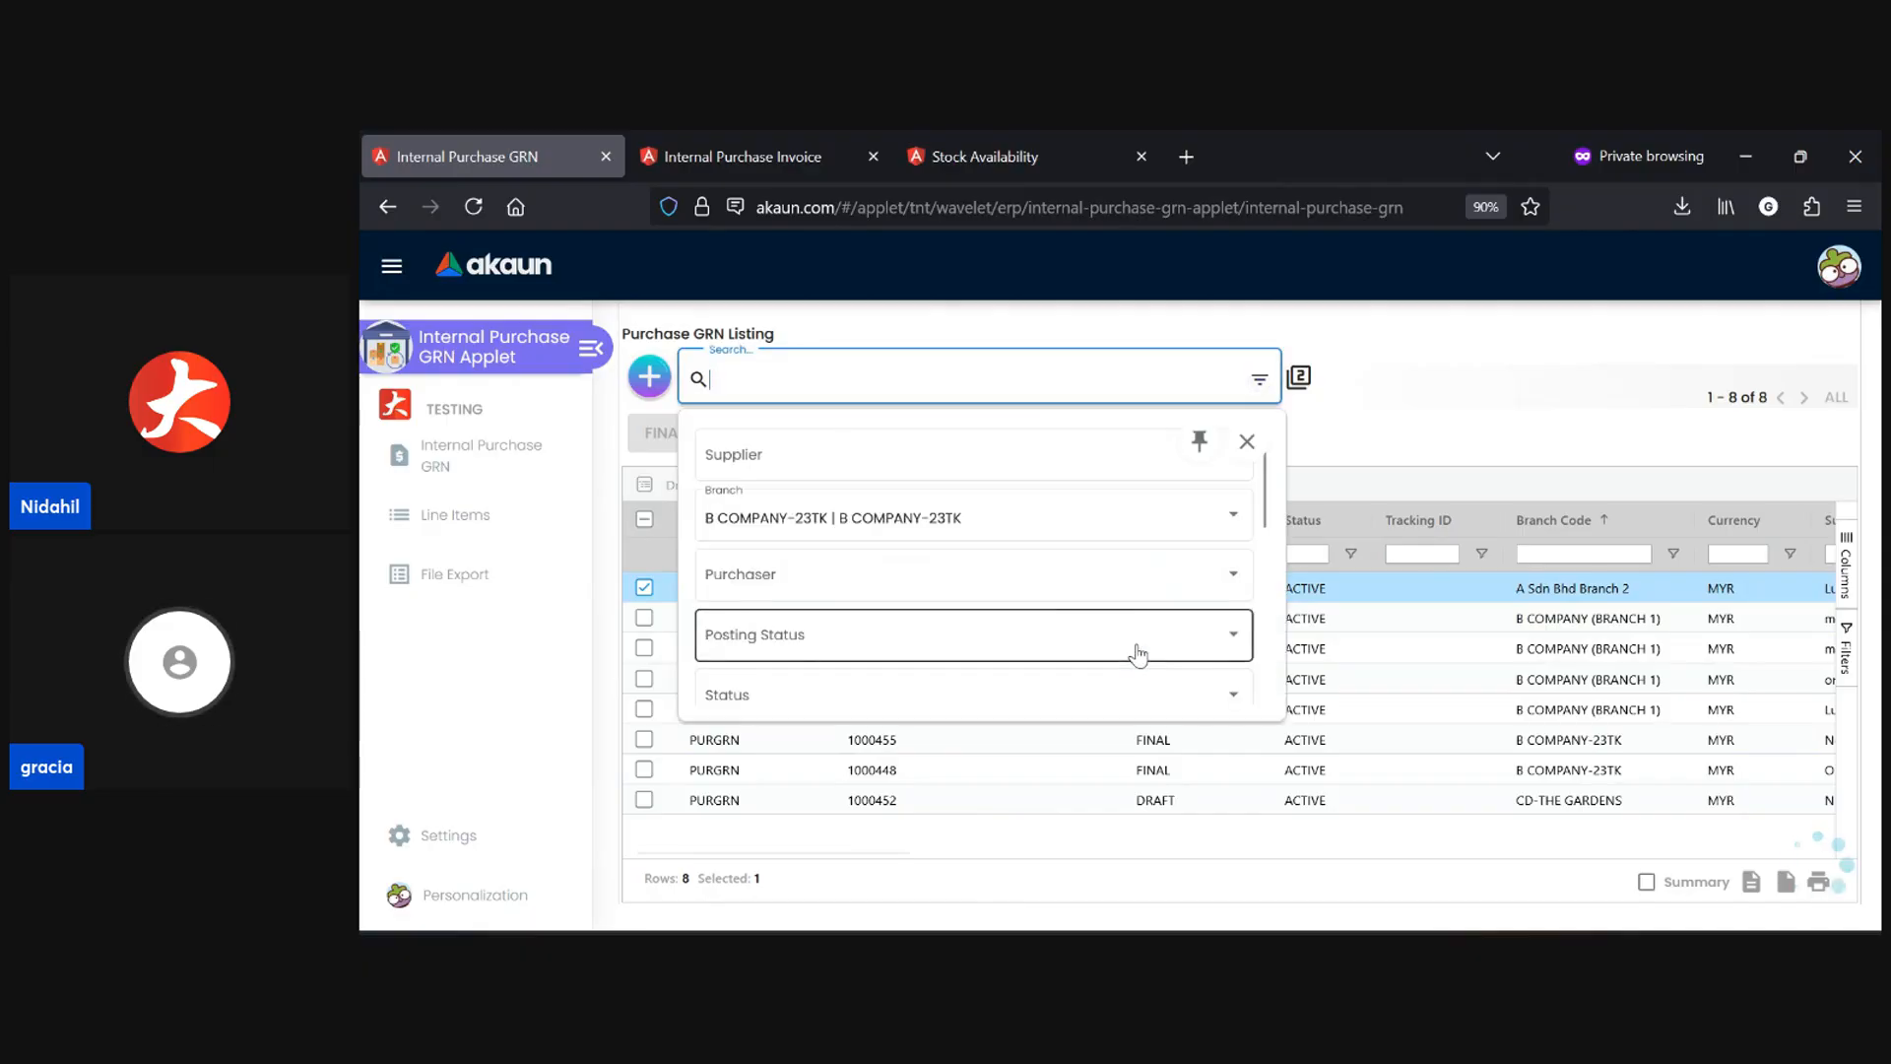
# - Clear the B COMPANY-23TK branch from the listing's advanced search, review the remaining filters and close the search form
pyautogui.click(900, 509)
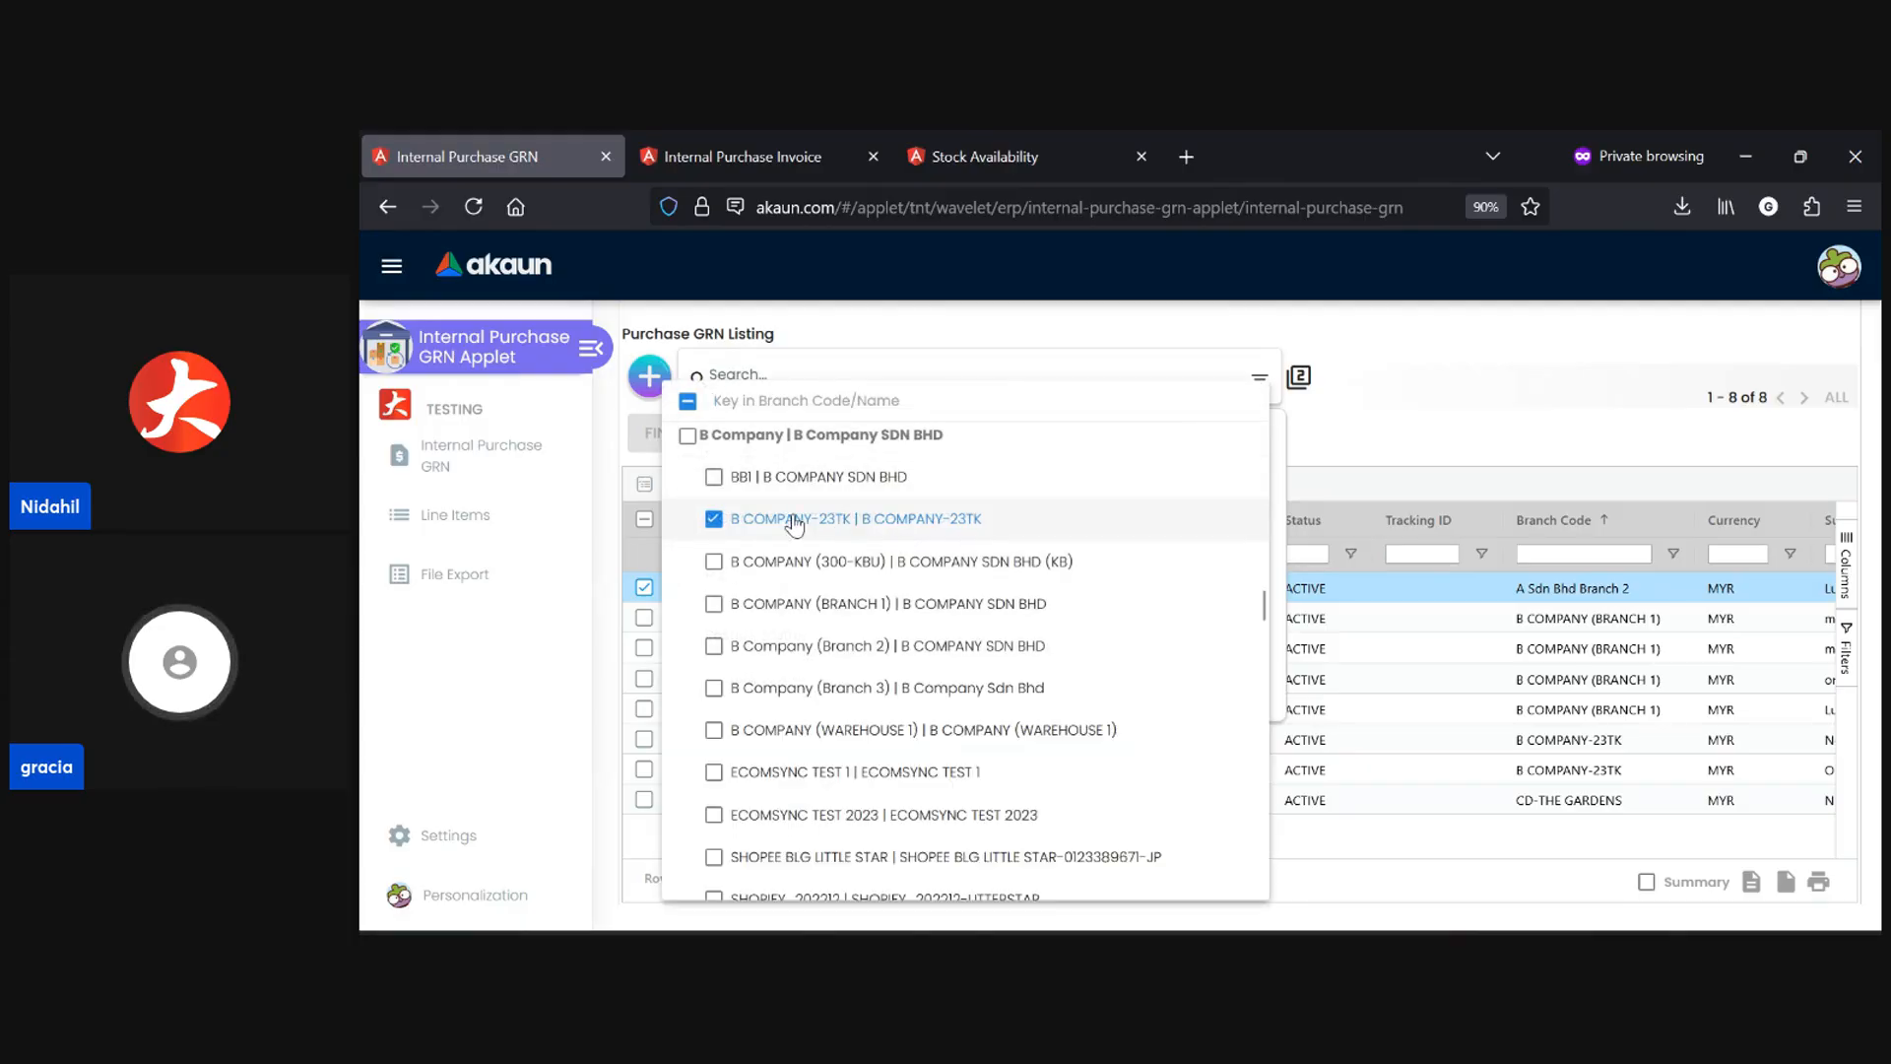
pyautogui.click(828, 516)
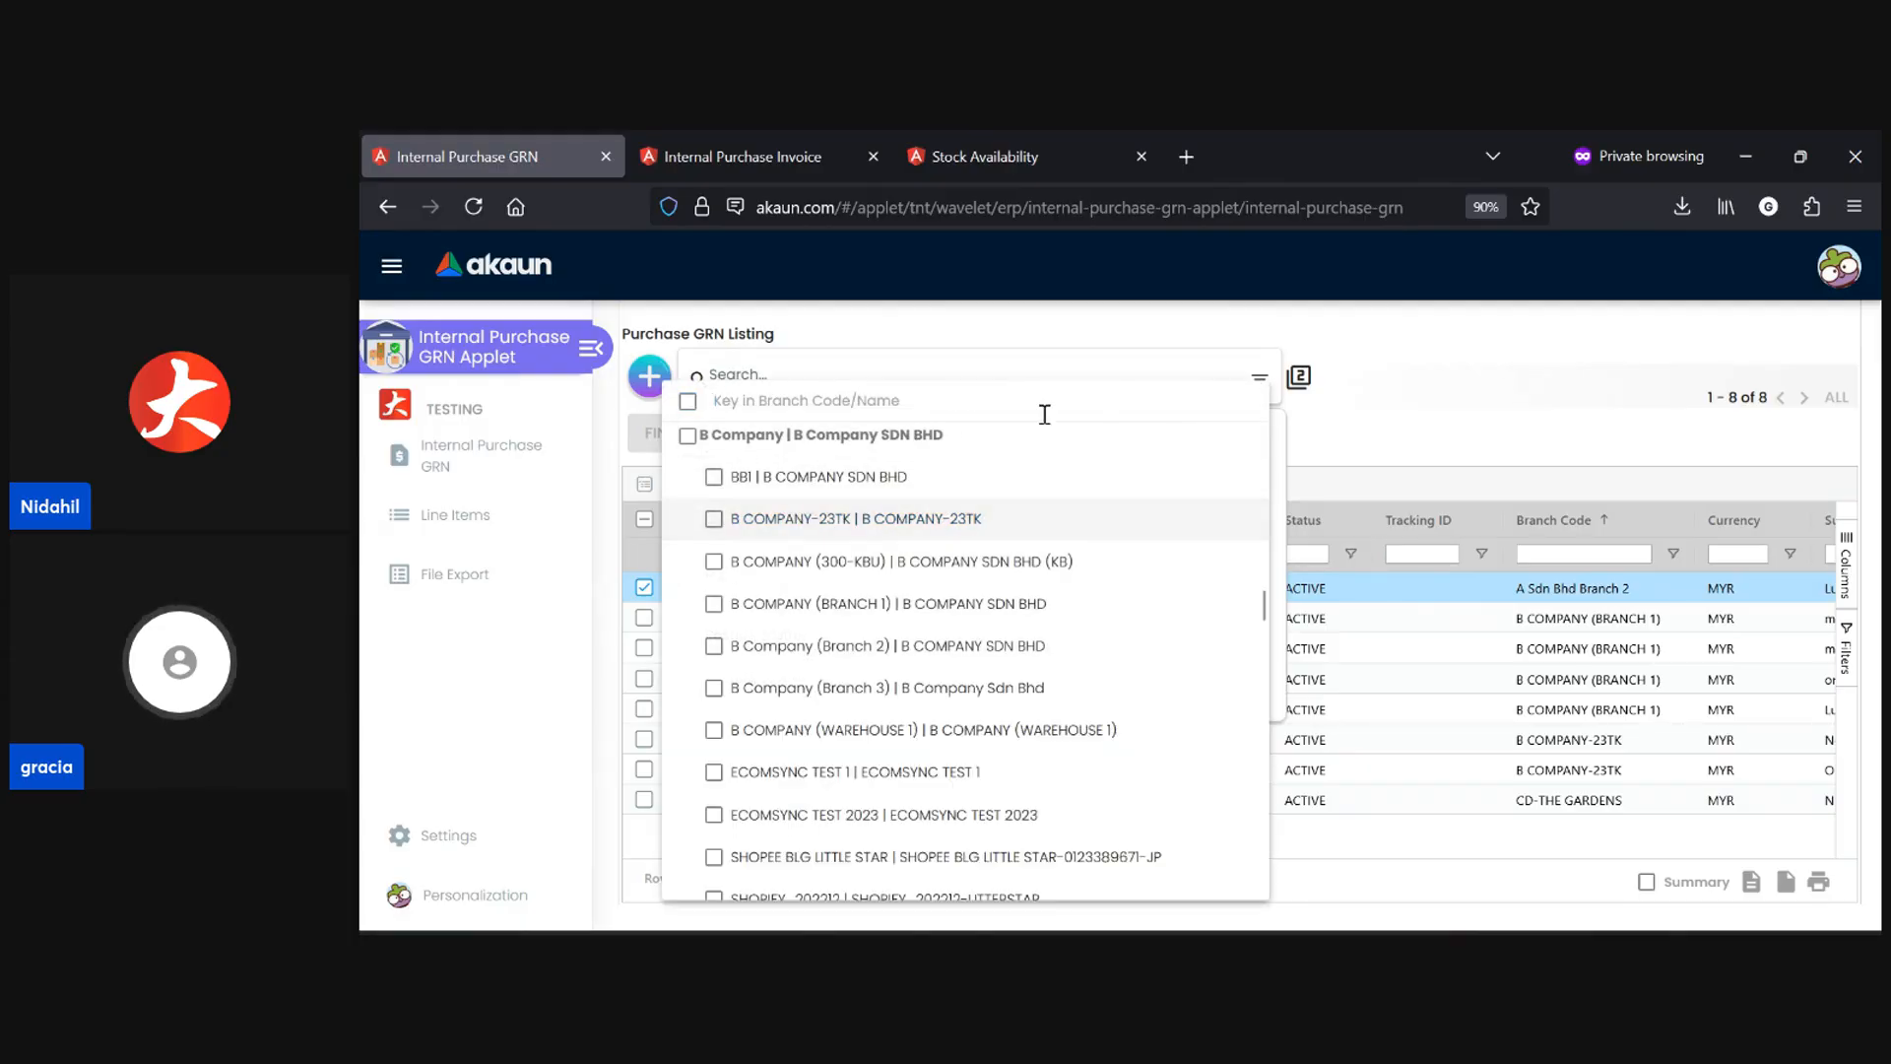
pyautogui.click(1105, 376)
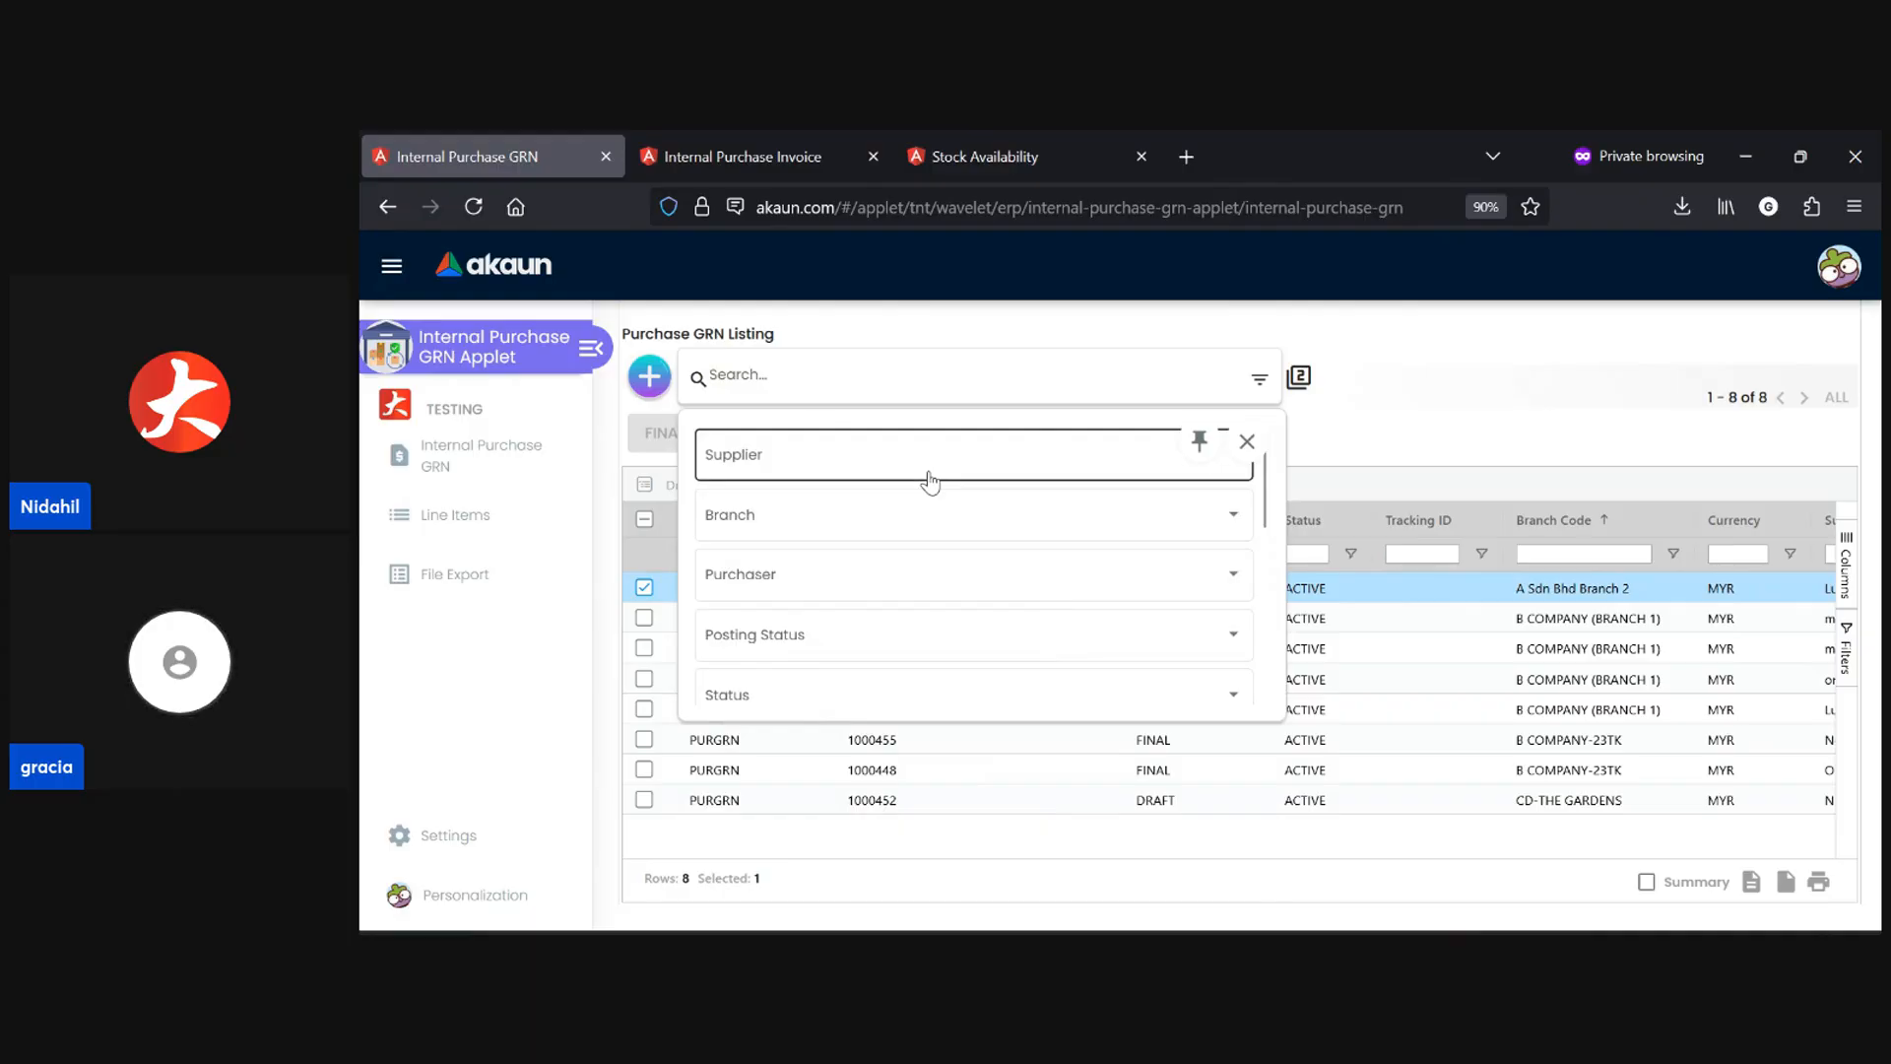
pyautogui.scroll(-4, 878, 617)
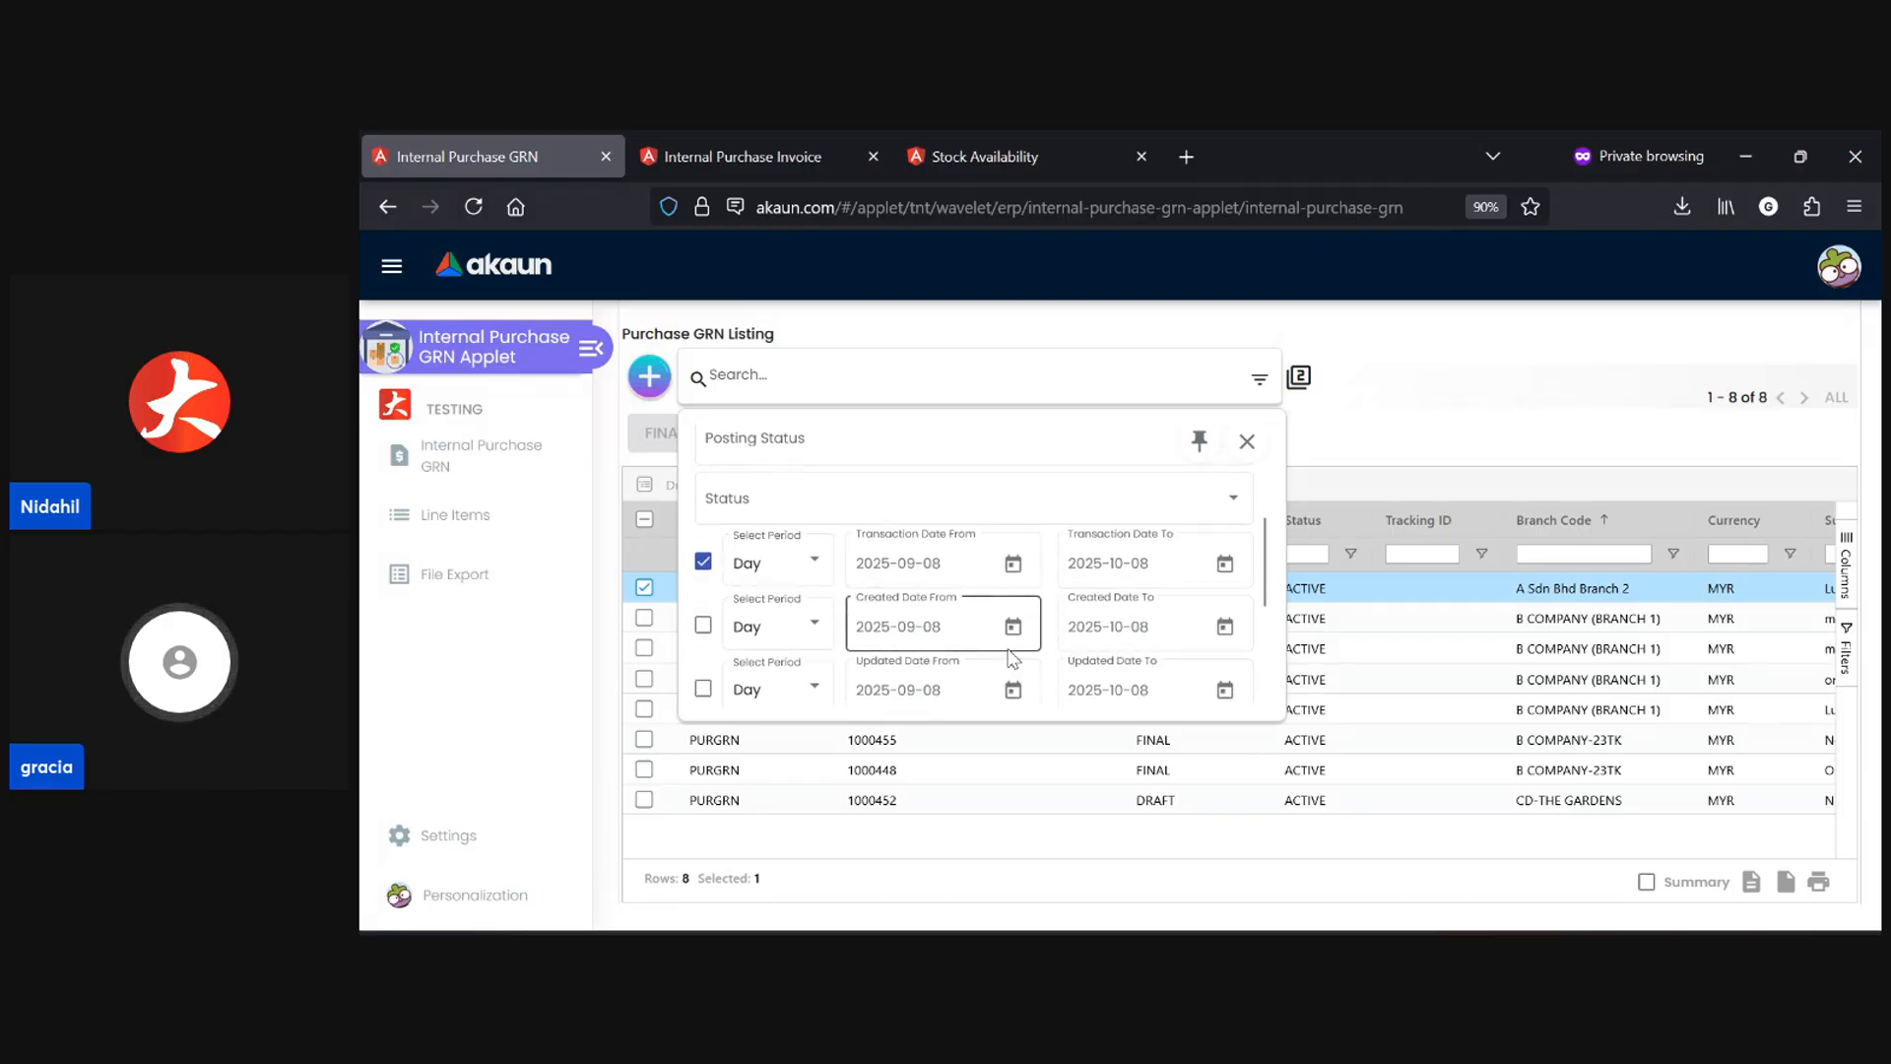
pyautogui.scroll(-3, 1011, 658)
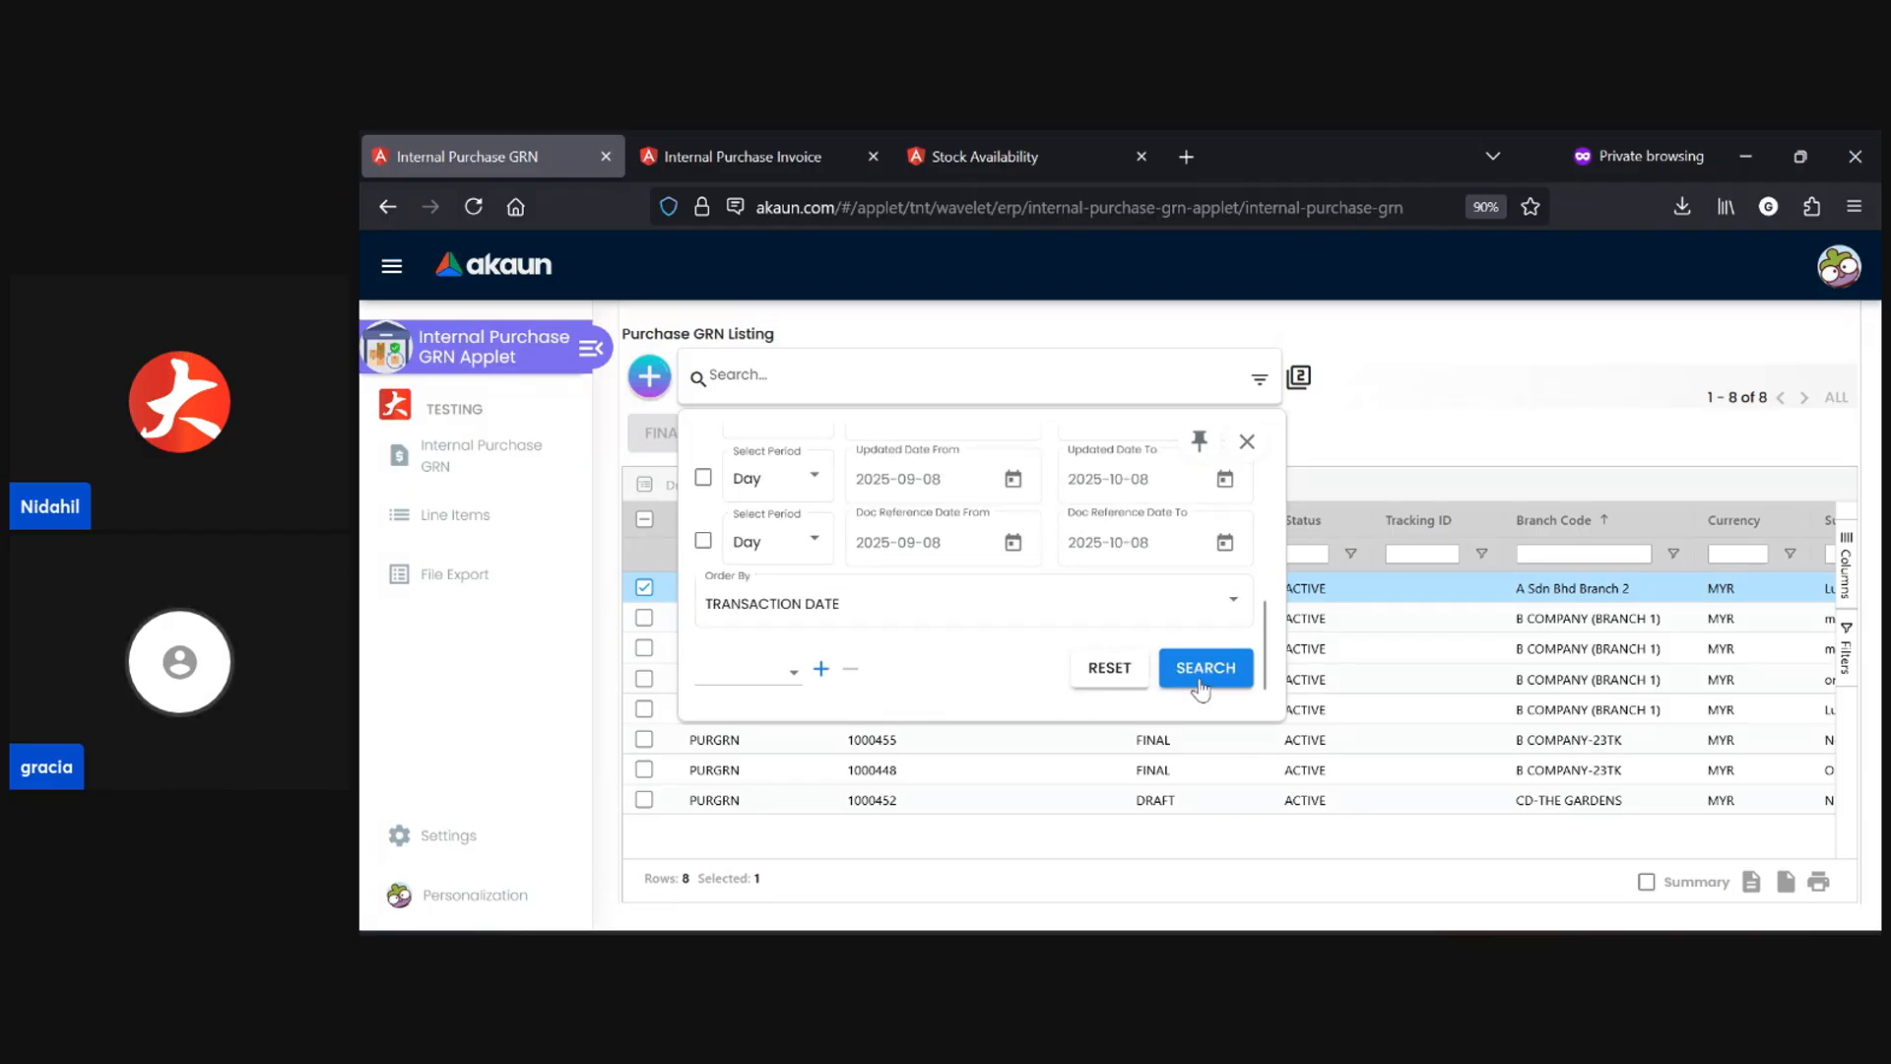
pyautogui.click(1474, 410)
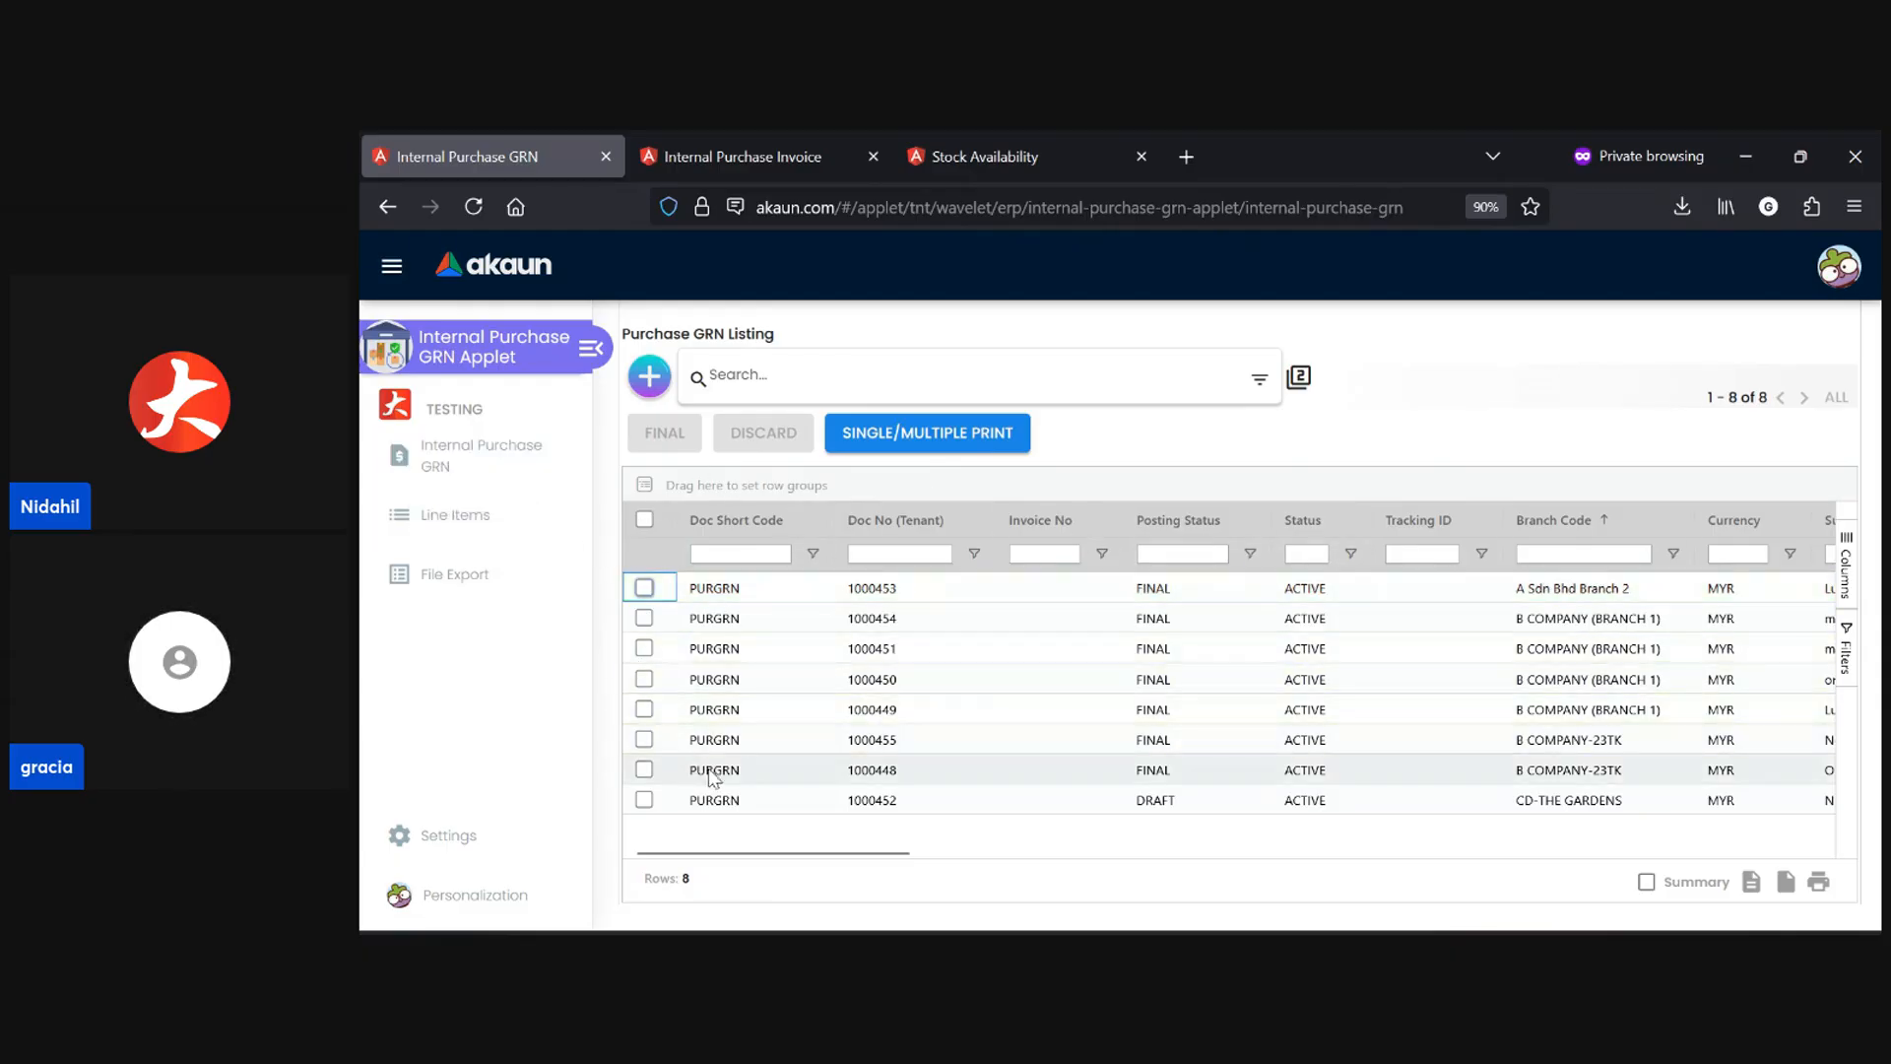
# - Open and close the draft GRN of CD-THE GARDENS, and compare the listing actions available for selected final and draft GRNs
pyautogui.click(980, 806)
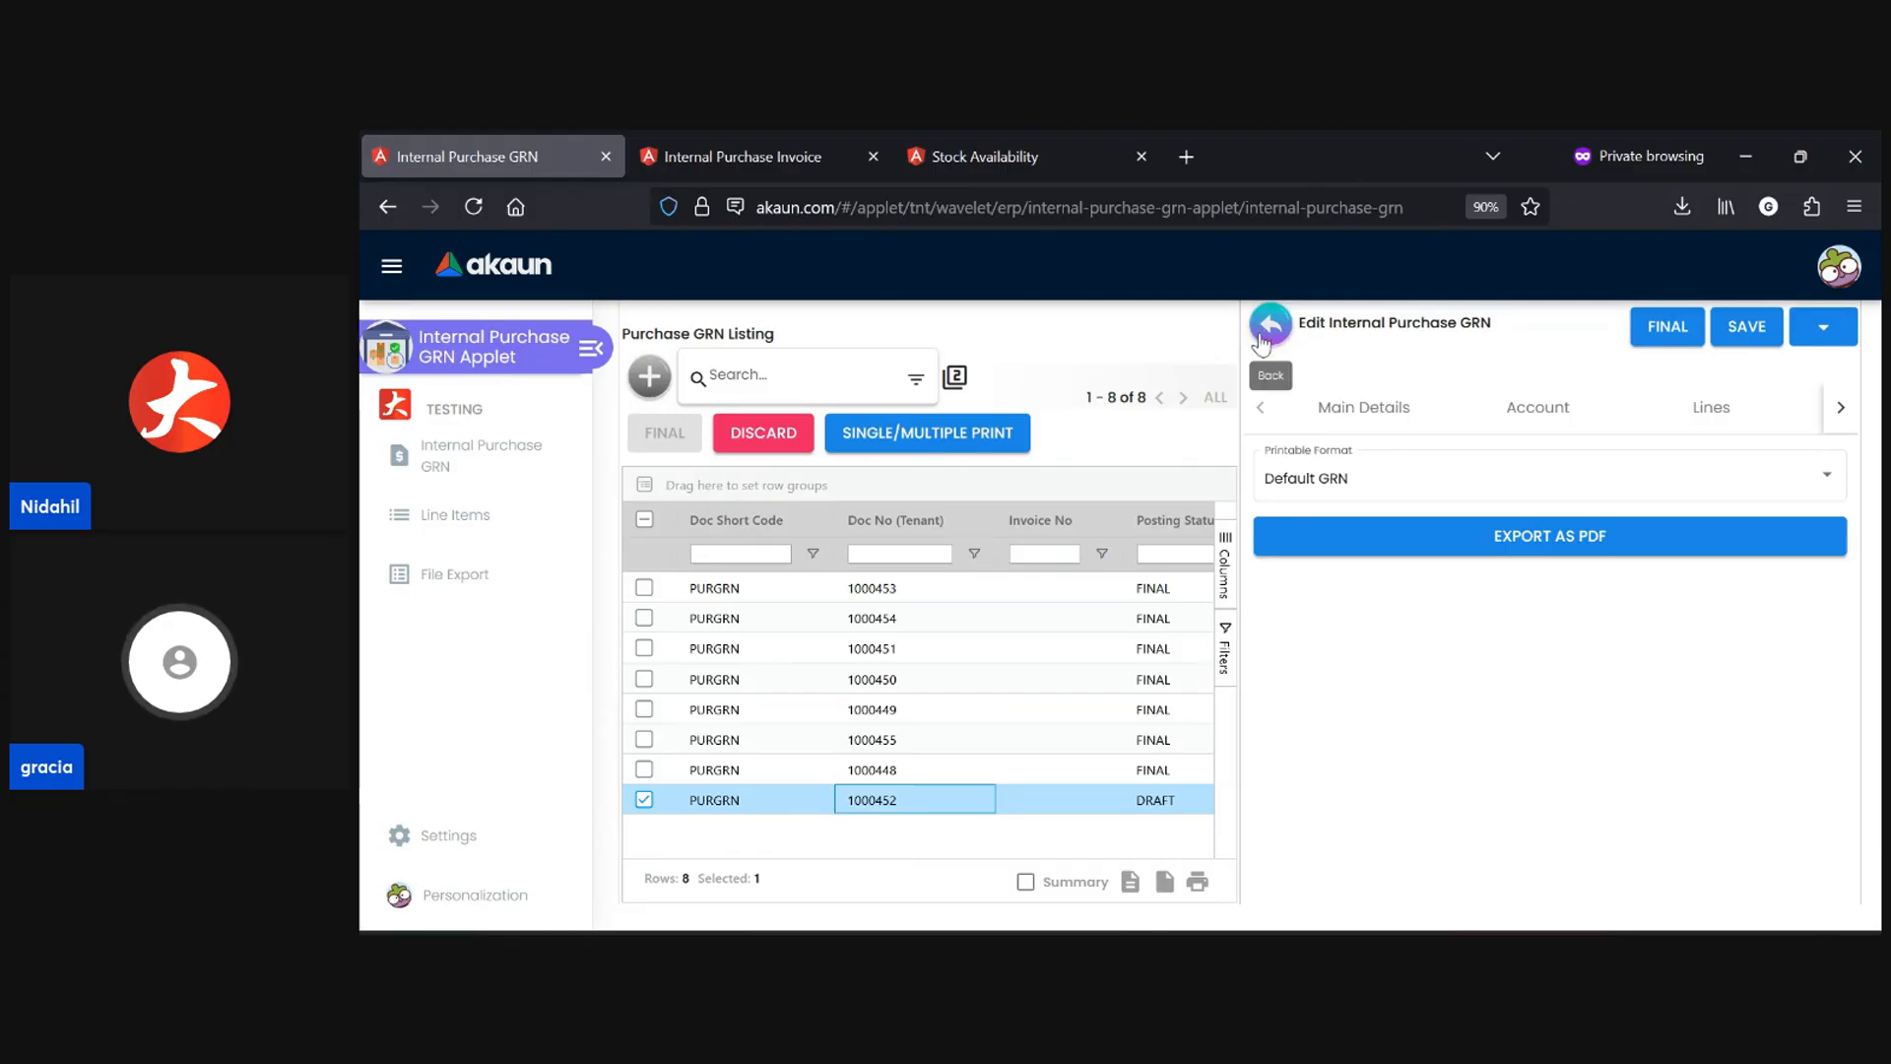
pyautogui.click(1269, 329)
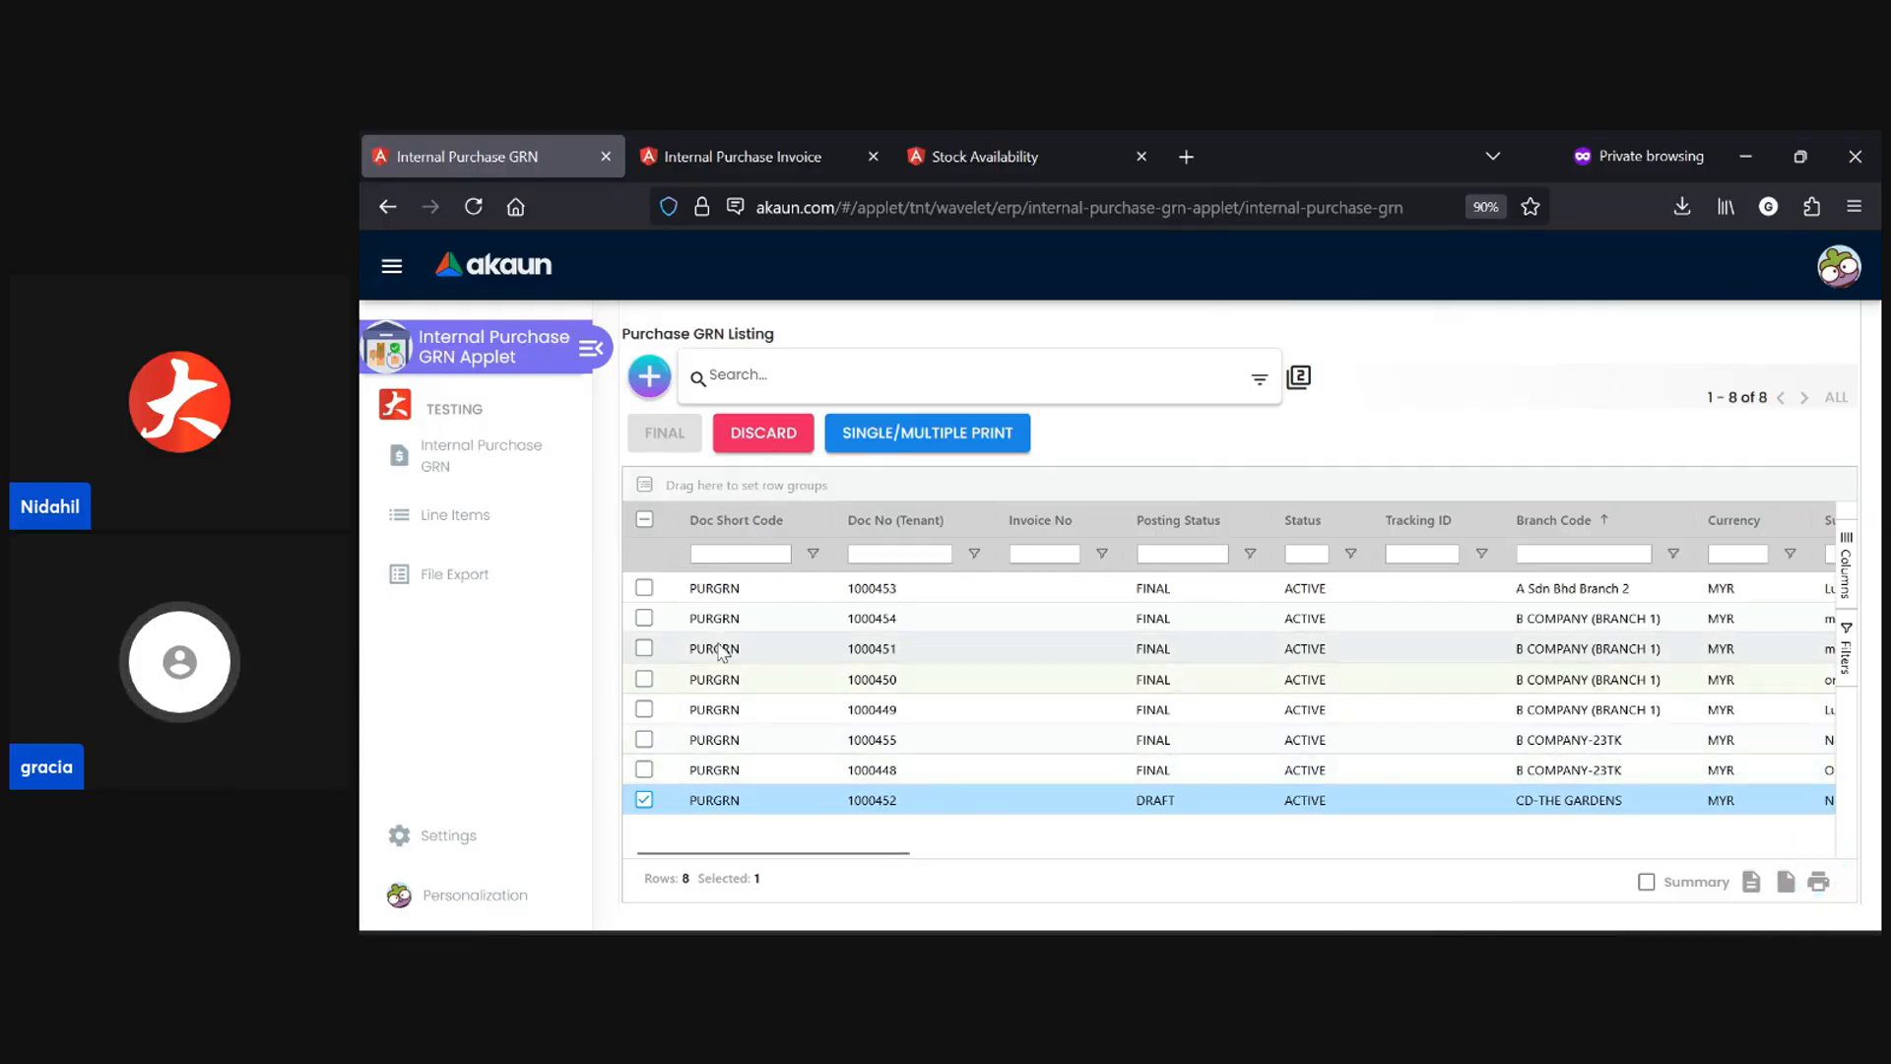
pyautogui.click(644, 619)
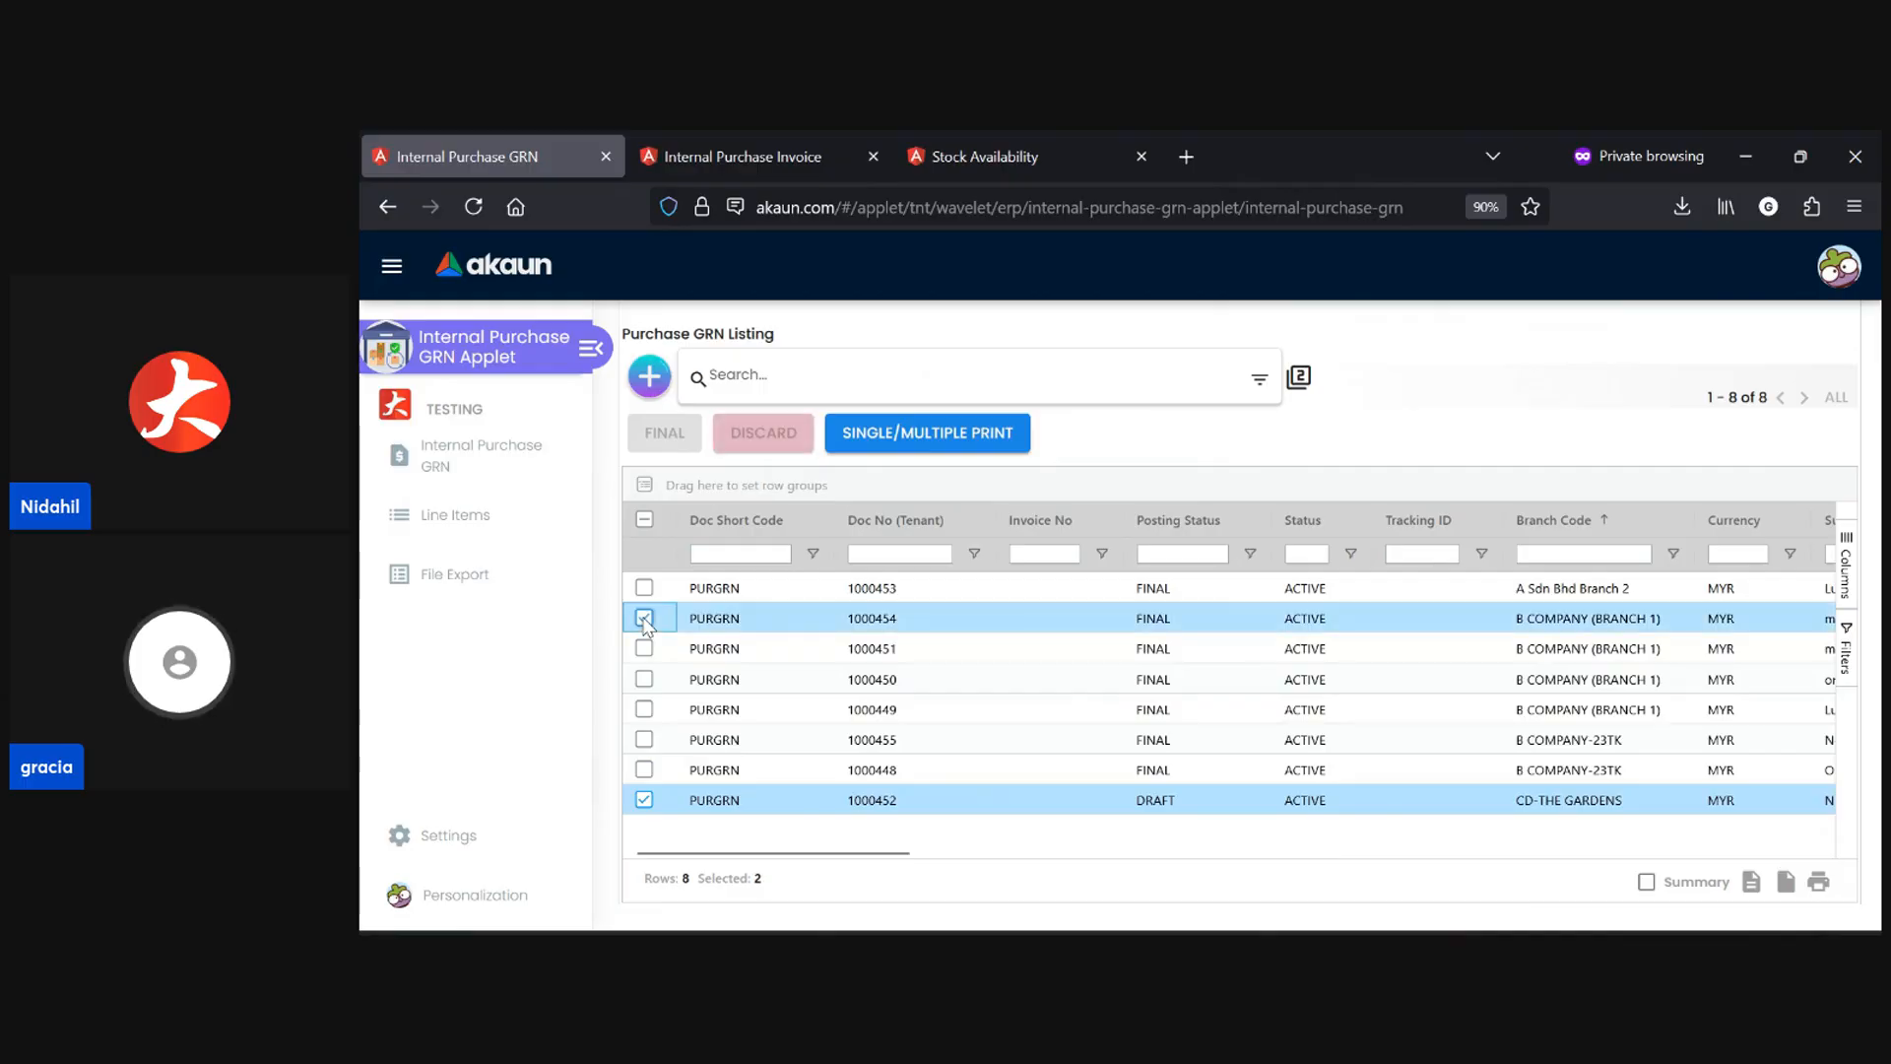
pyautogui.click(643, 801)
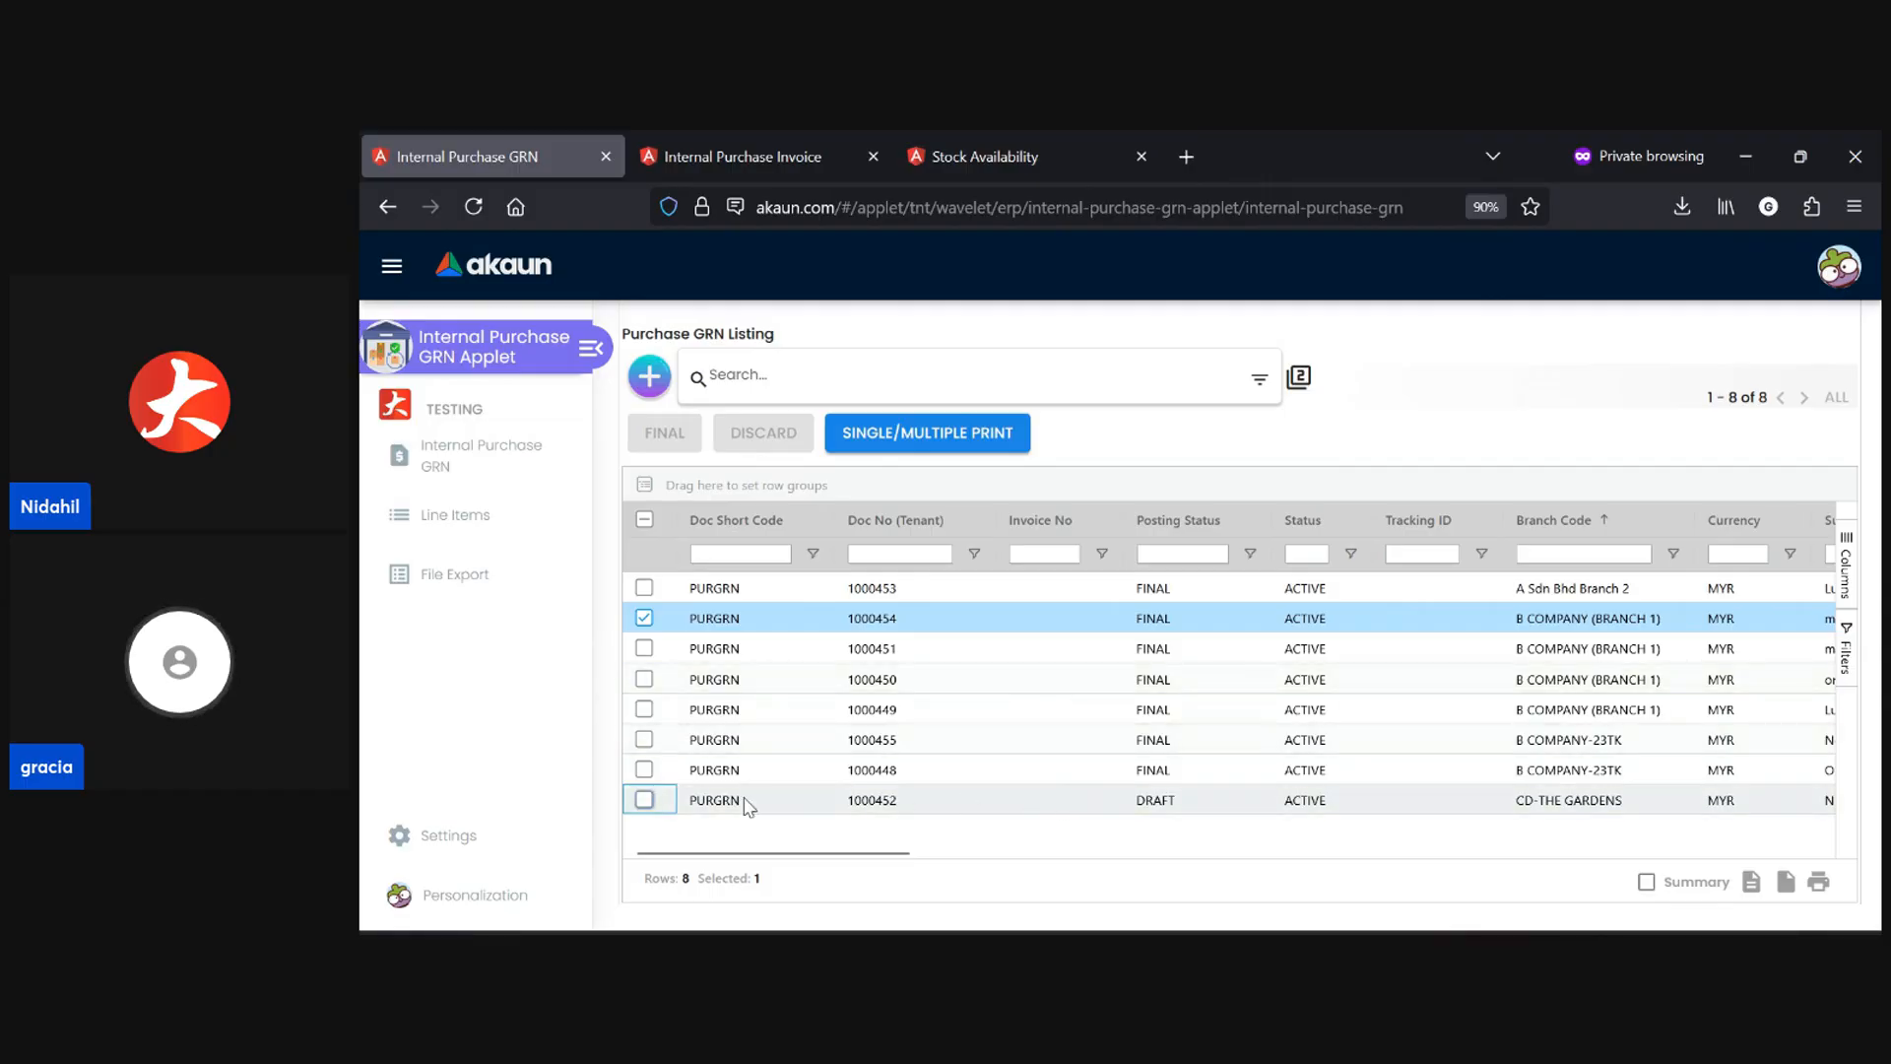
pyautogui.click(644, 800)
pyautogui.click(644, 617)
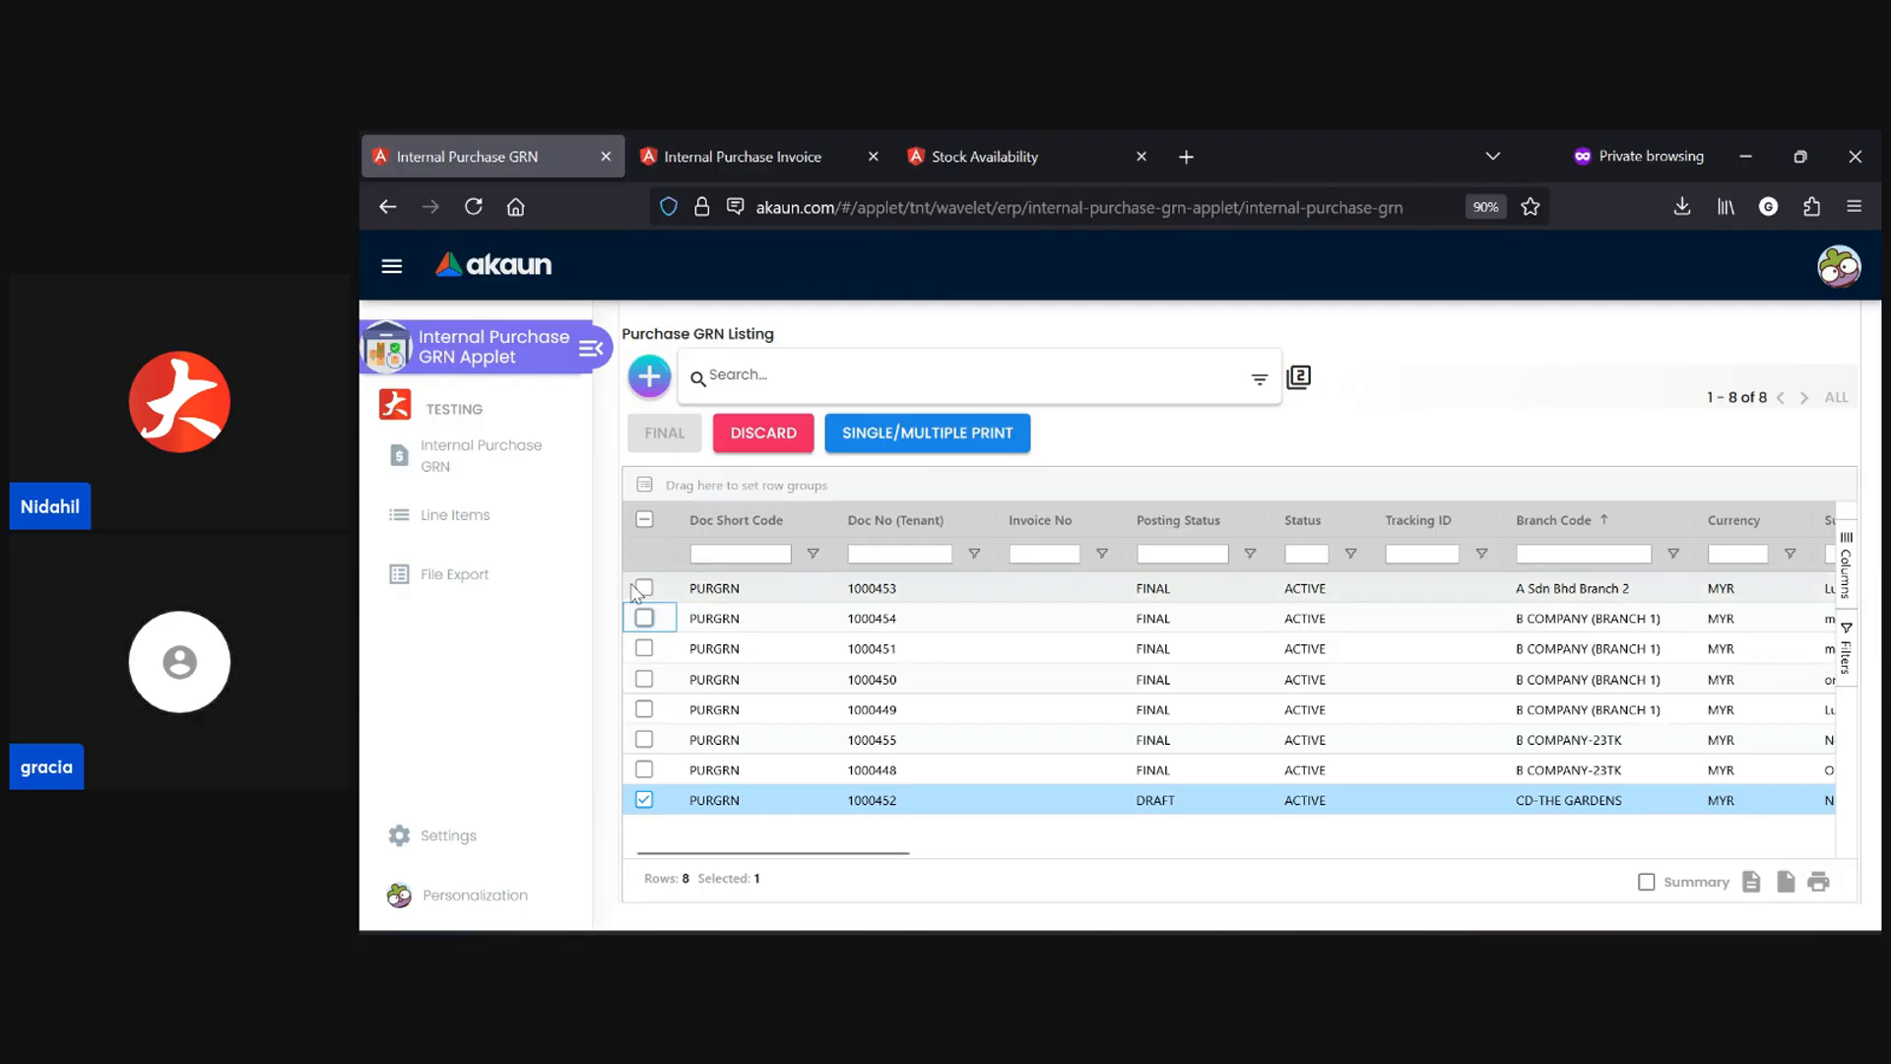
# - Look at the actions of the Internal Purchase Invoice Listing, and return to the Internal Purchase GRN applet
pyautogui.click(668, 138)
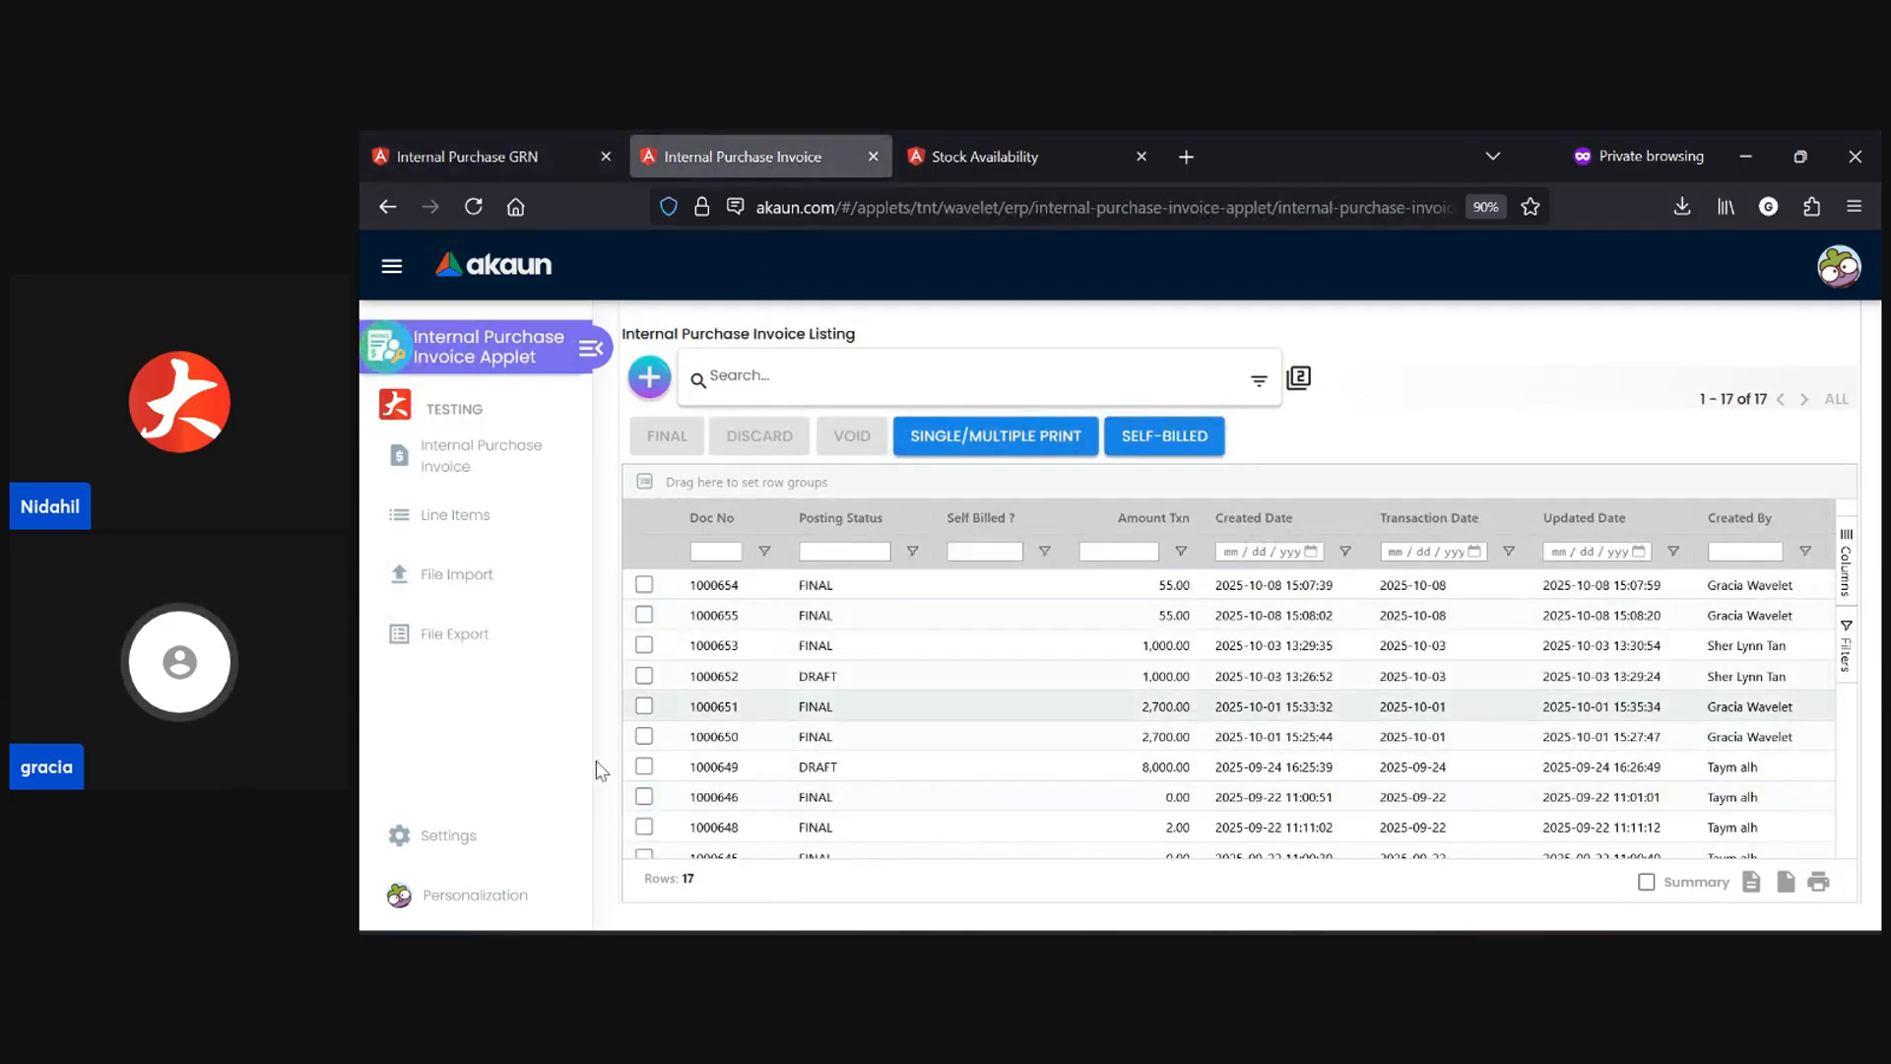
pyautogui.click(516, 148)
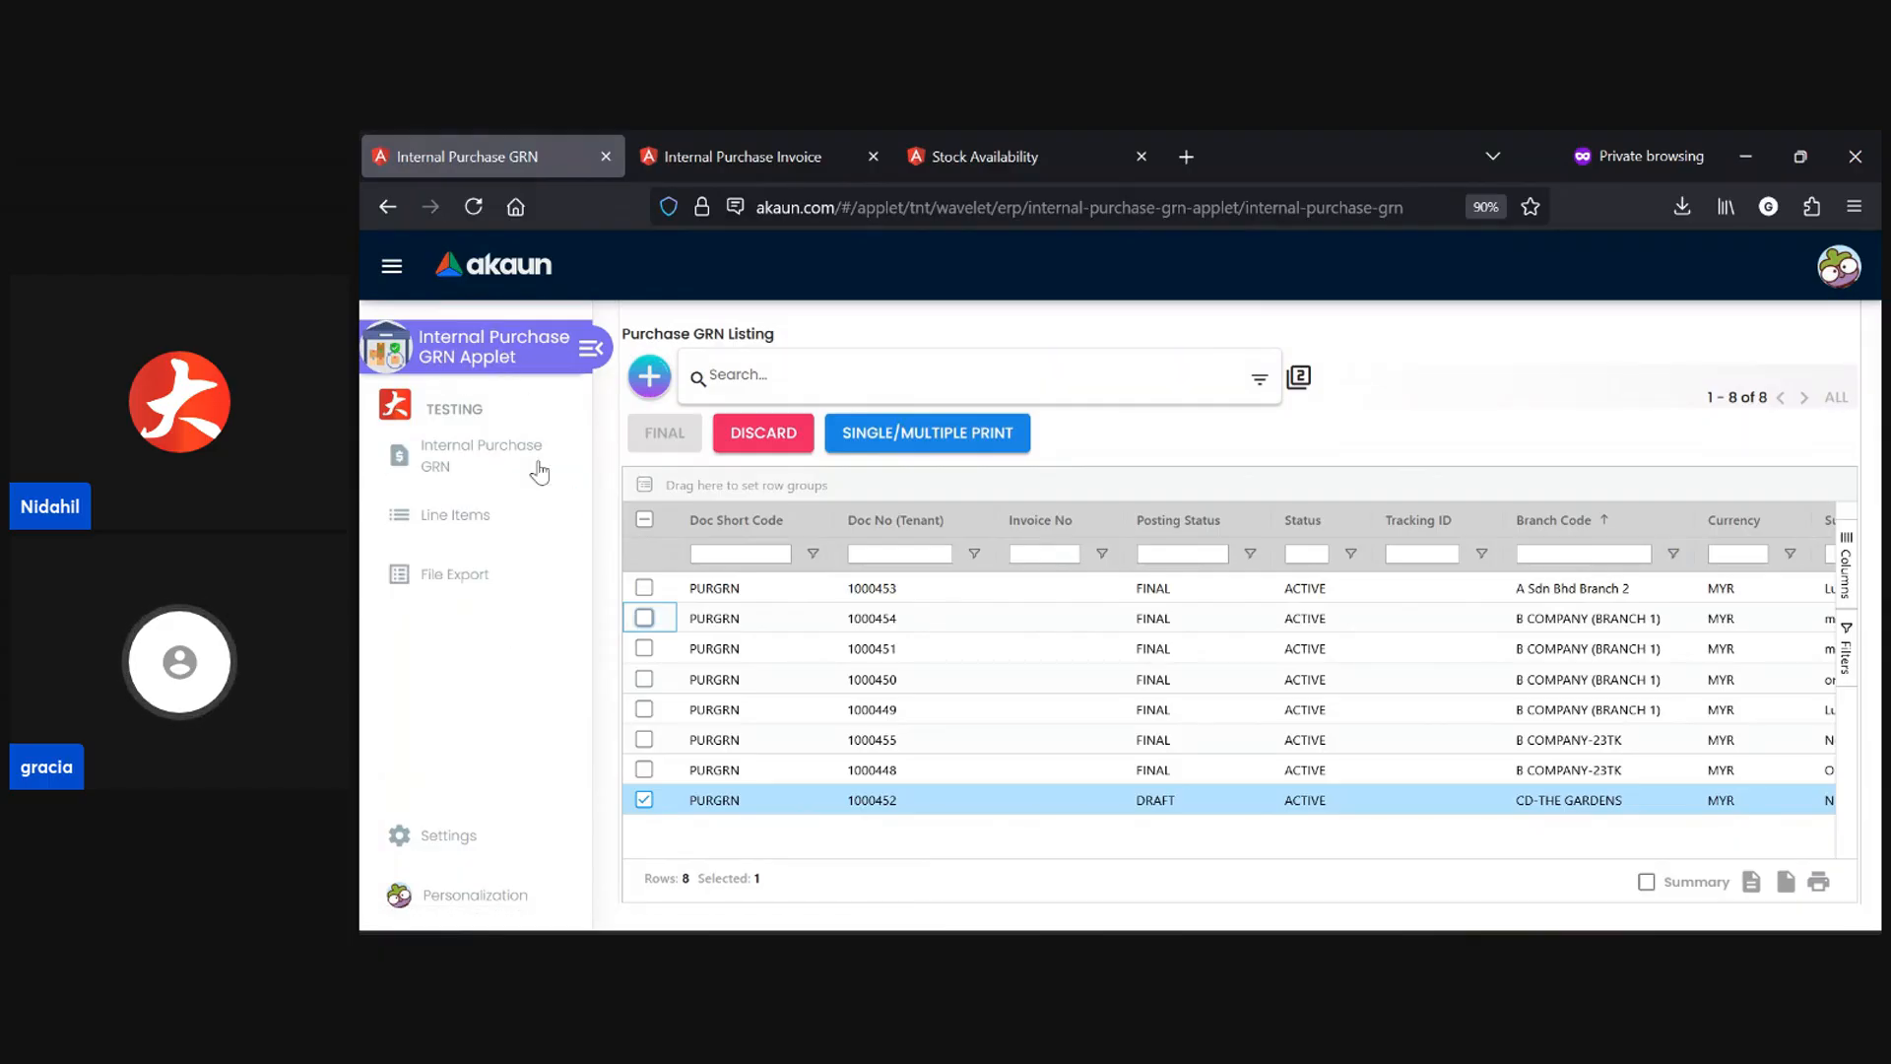
# - Examine the GRN numbers and repeated items in the Line Items Listing, and return to the Purchase GRN Listing
pyautogui.click(530, 534)
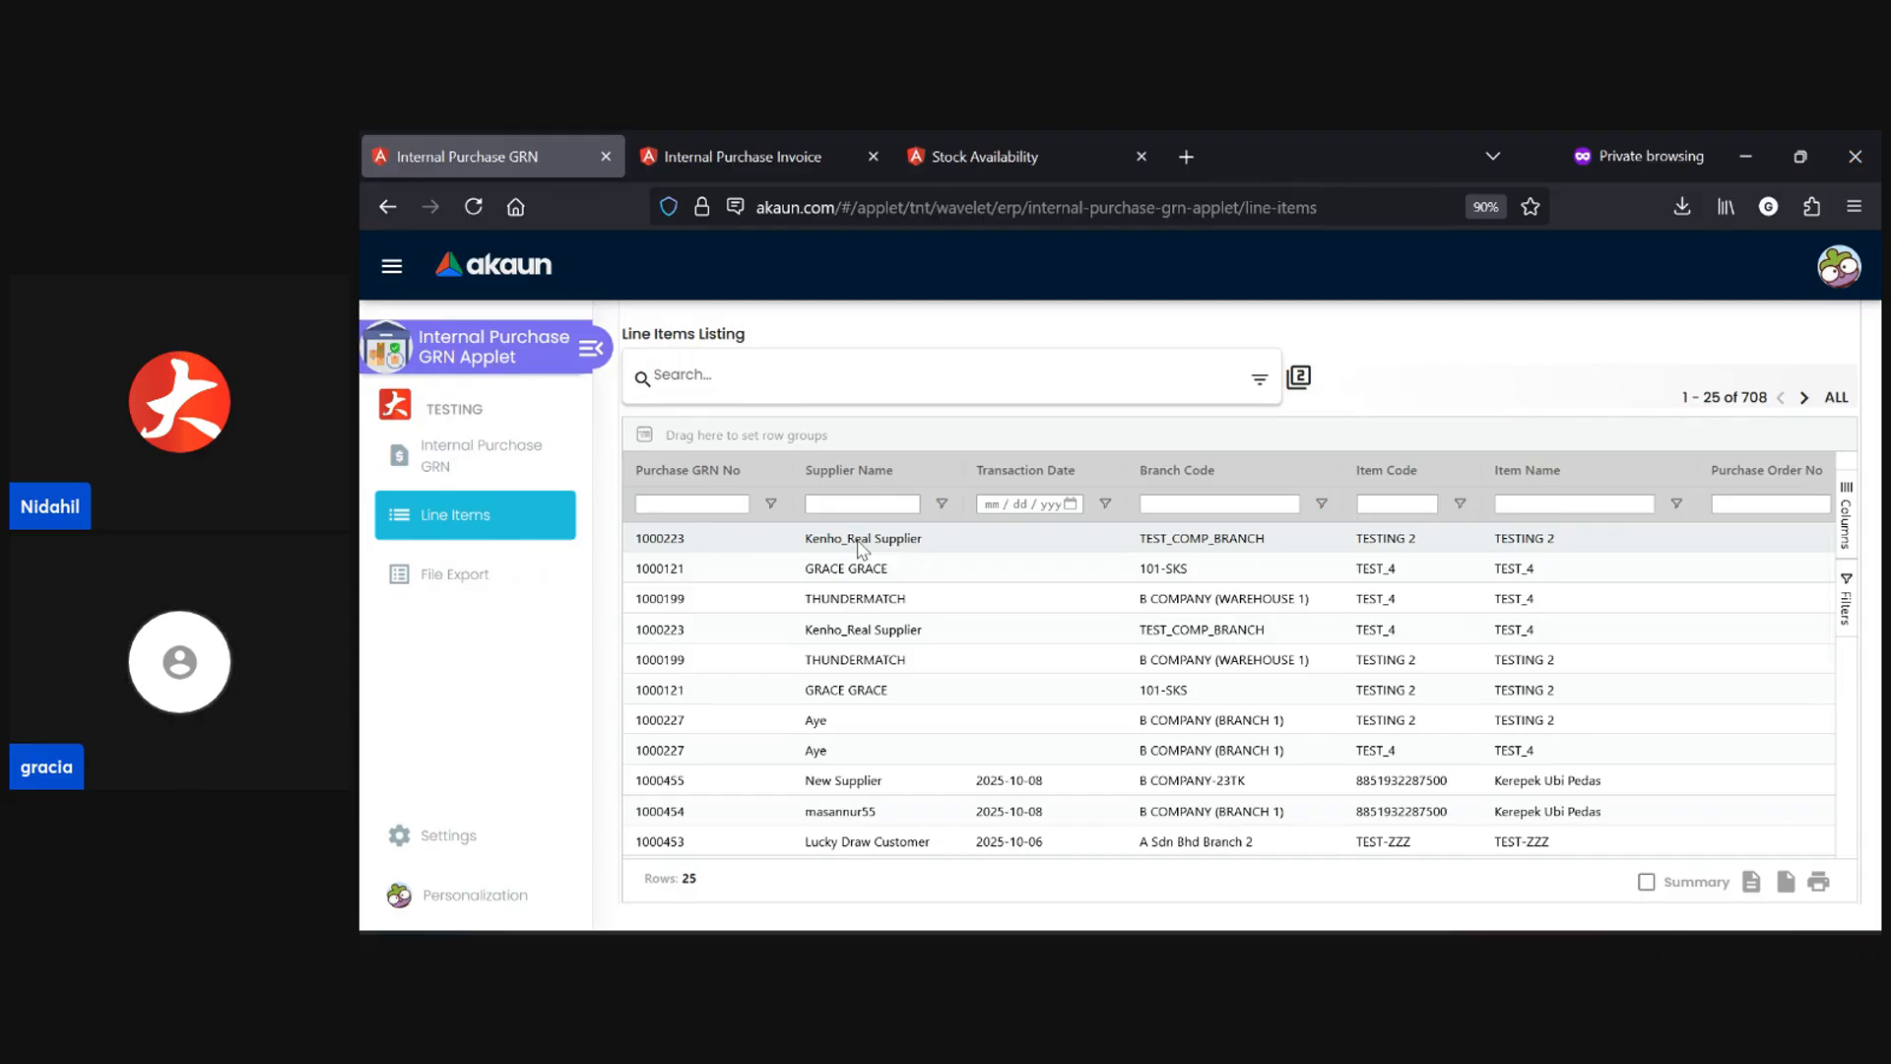
pyautogui.click(671, 544)
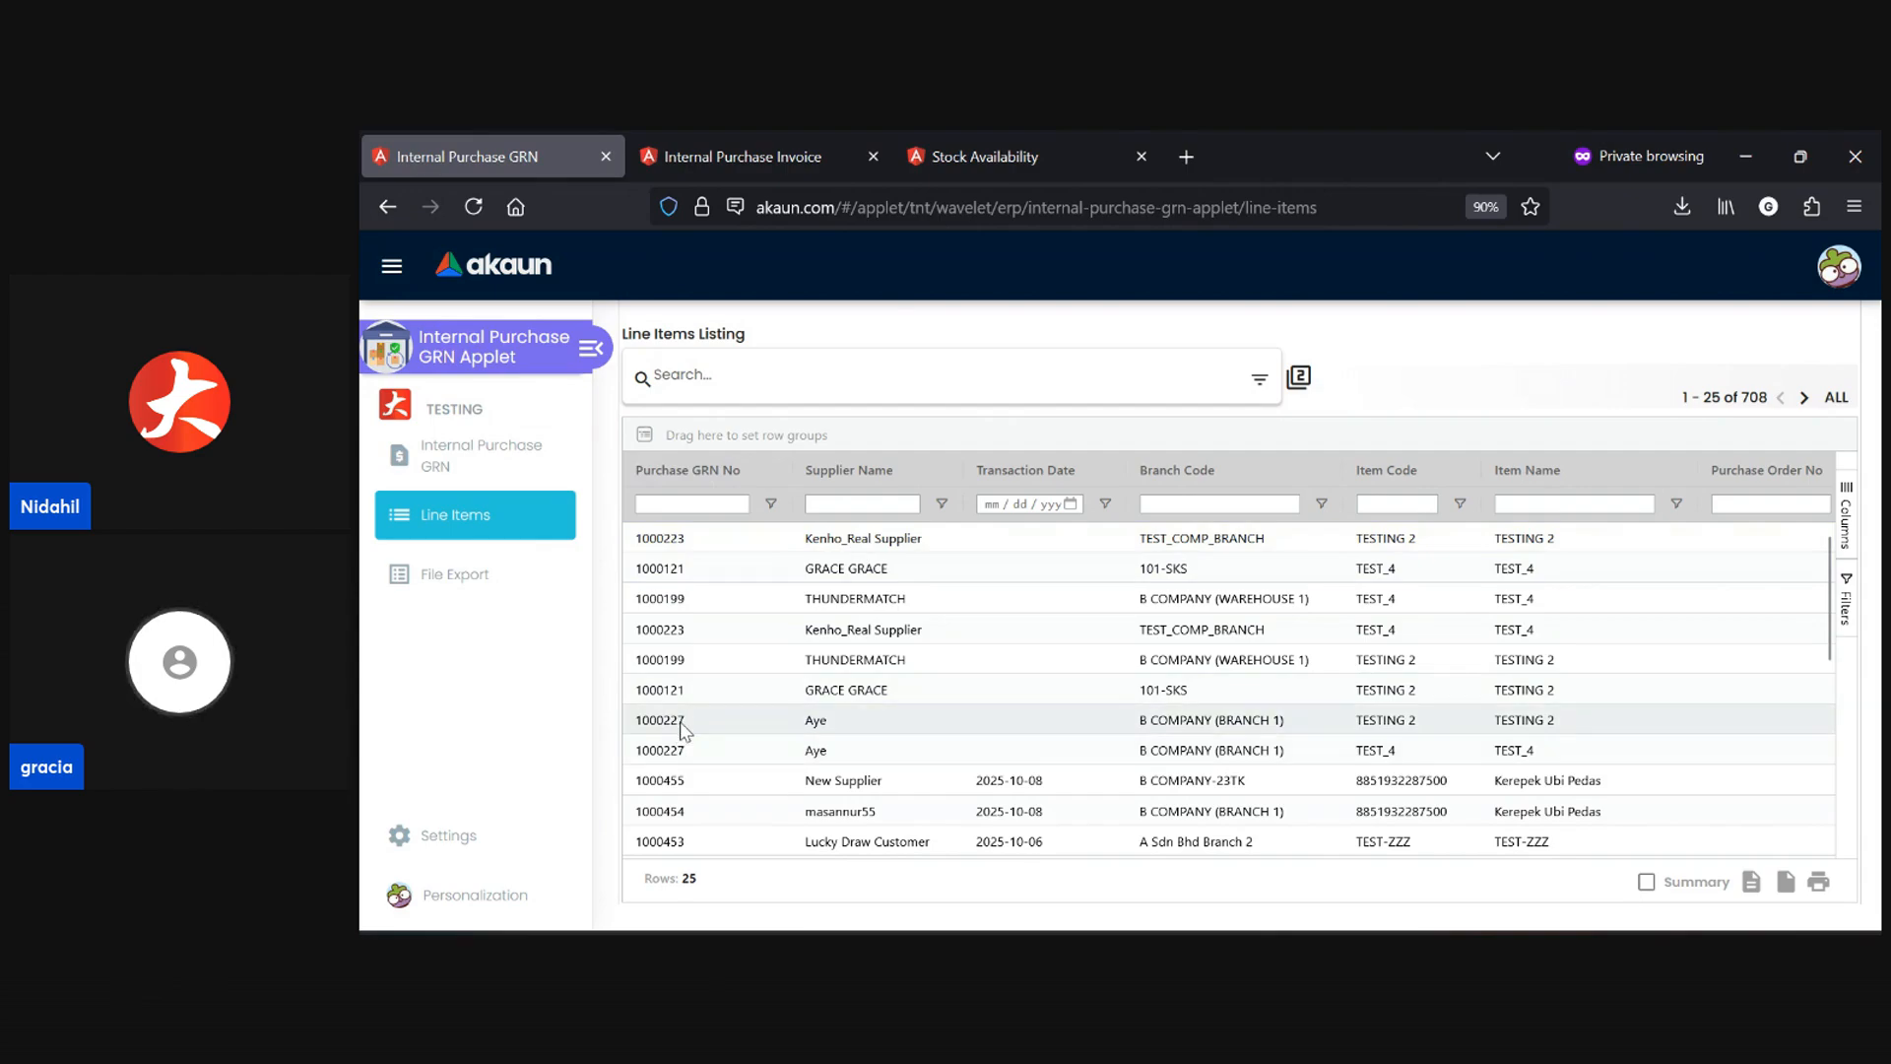
pyautogui.click(716, 759)
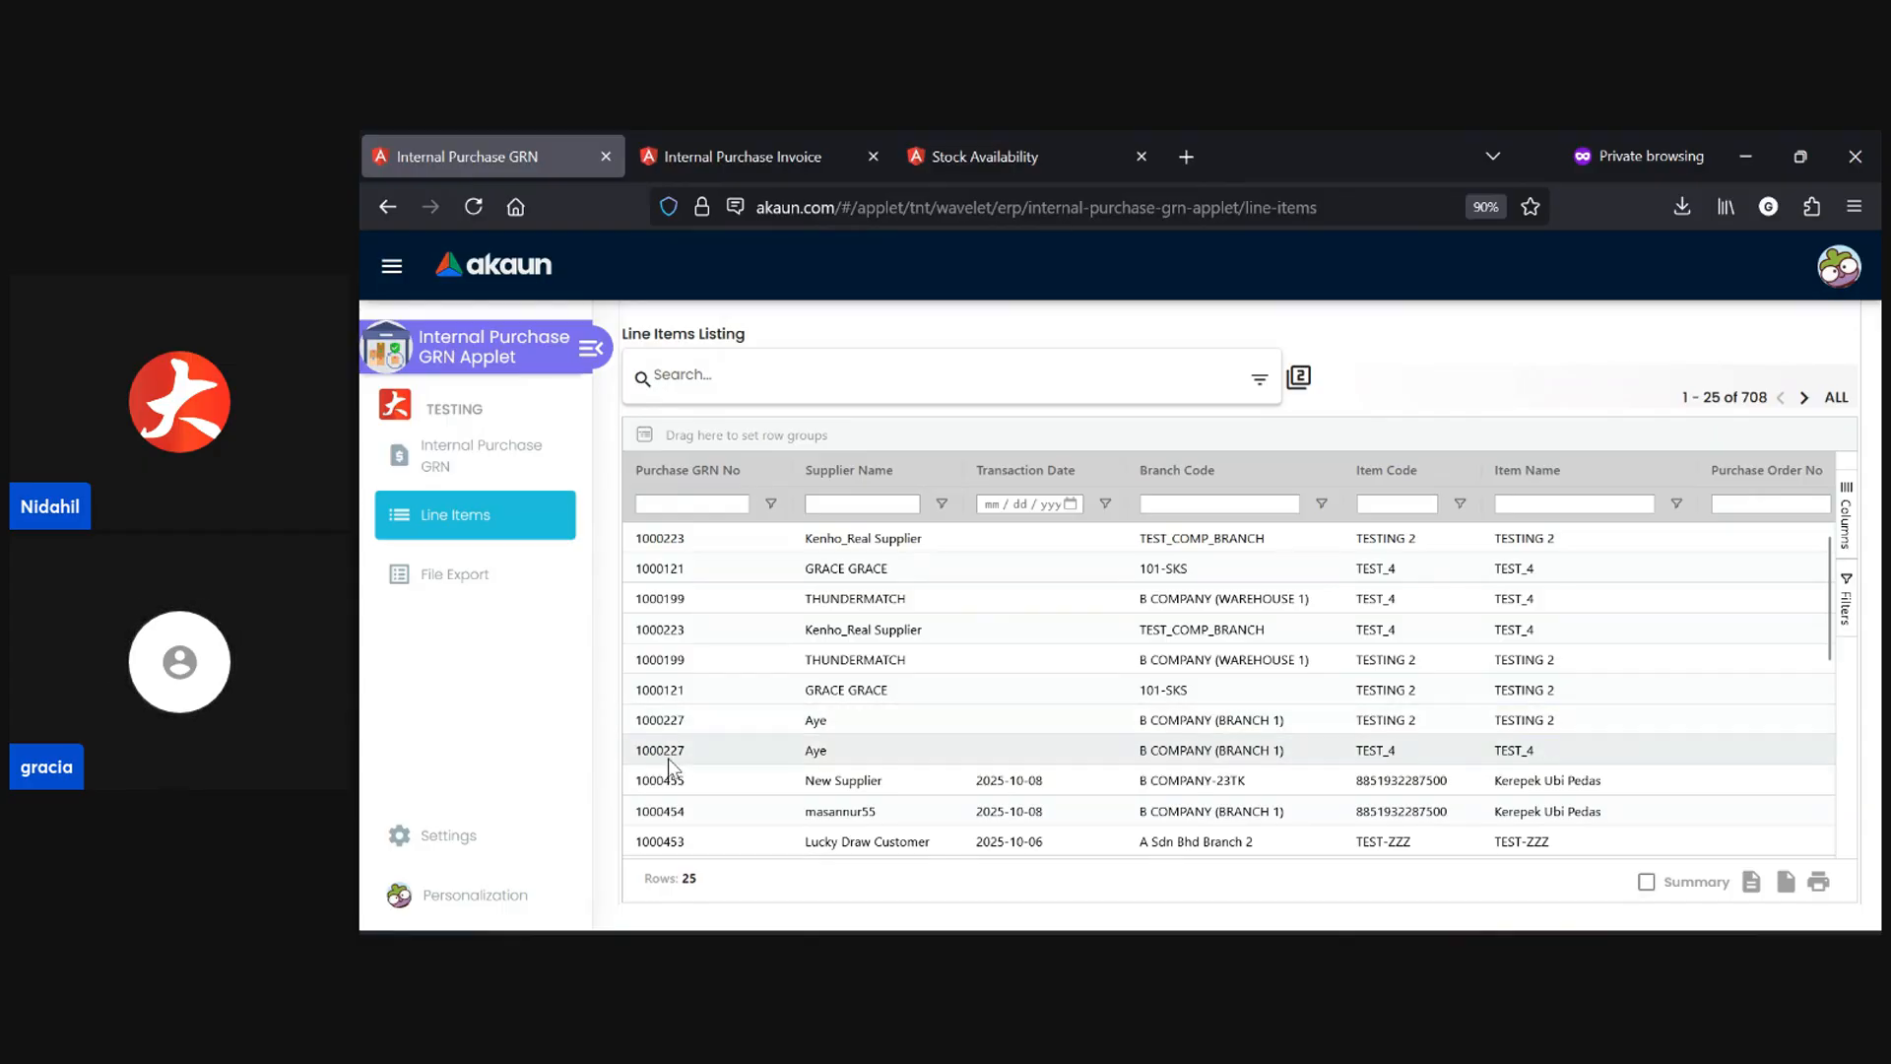
pyautogui.click(683, 721)
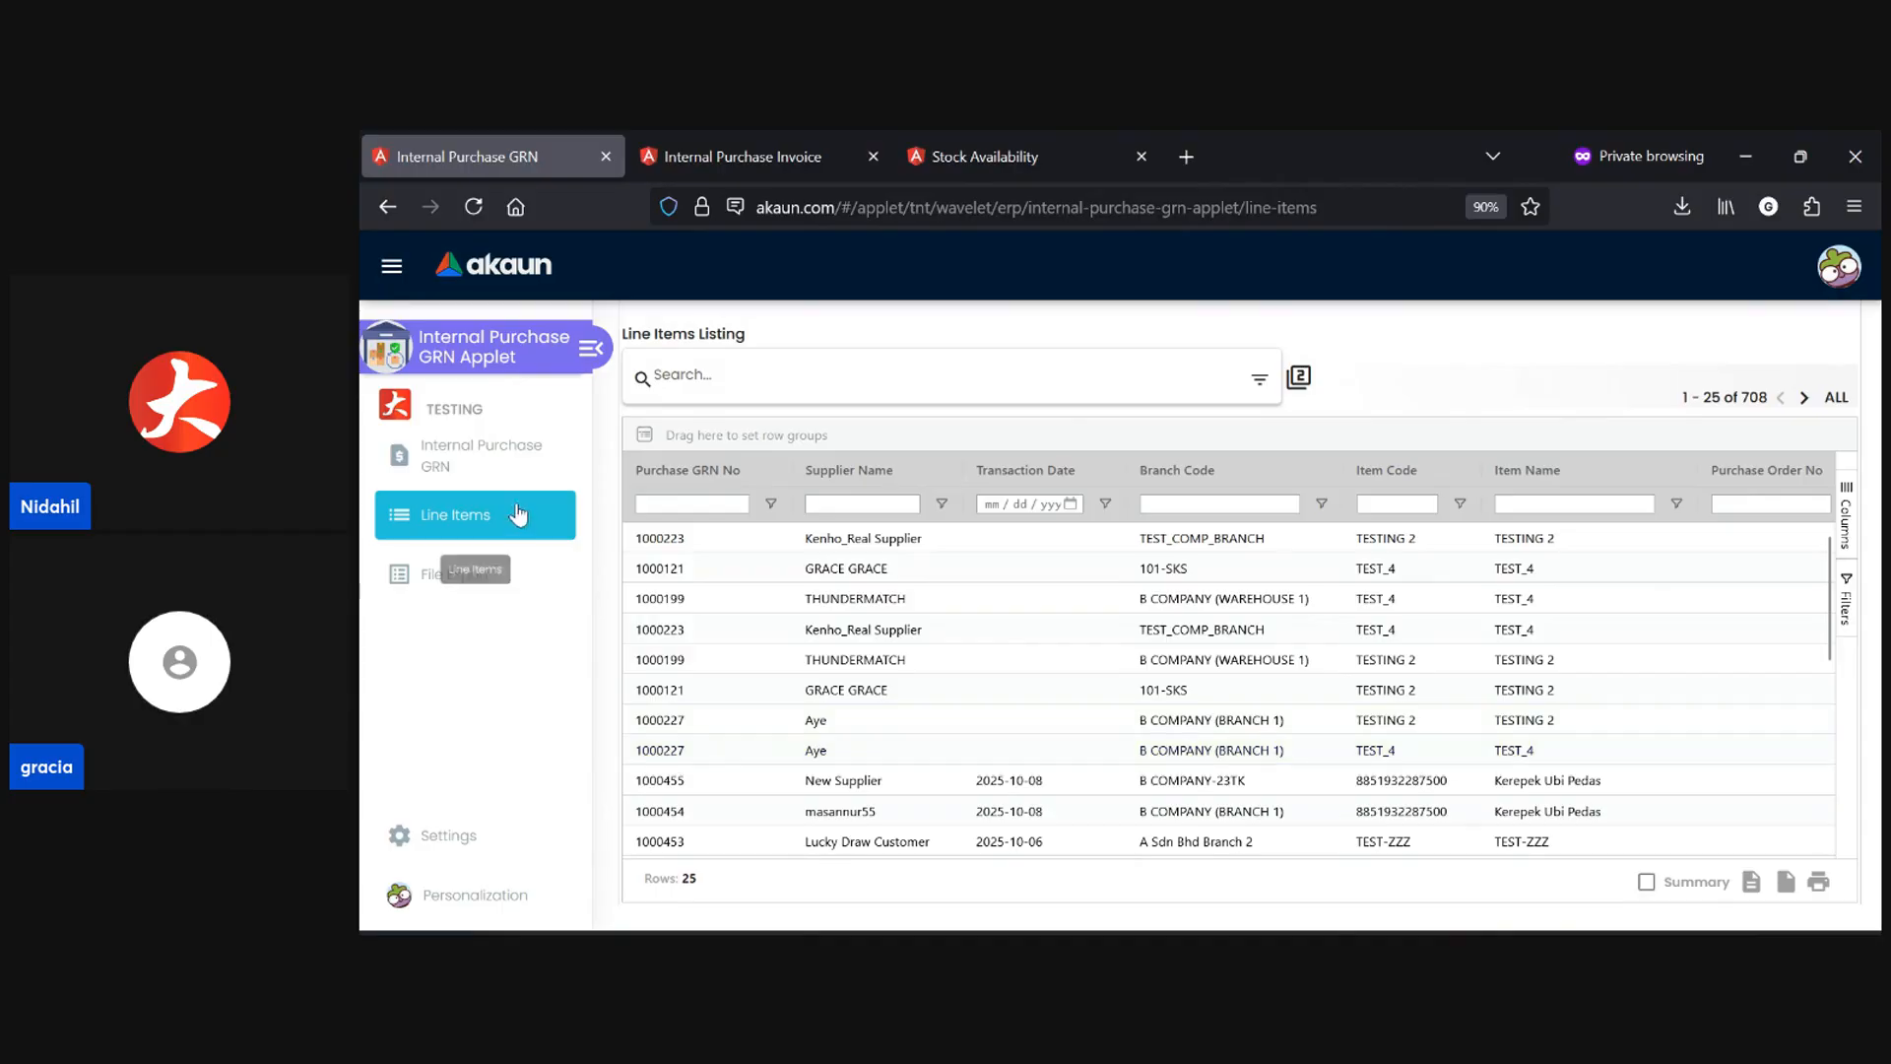
pyautogui.click(510, 469)
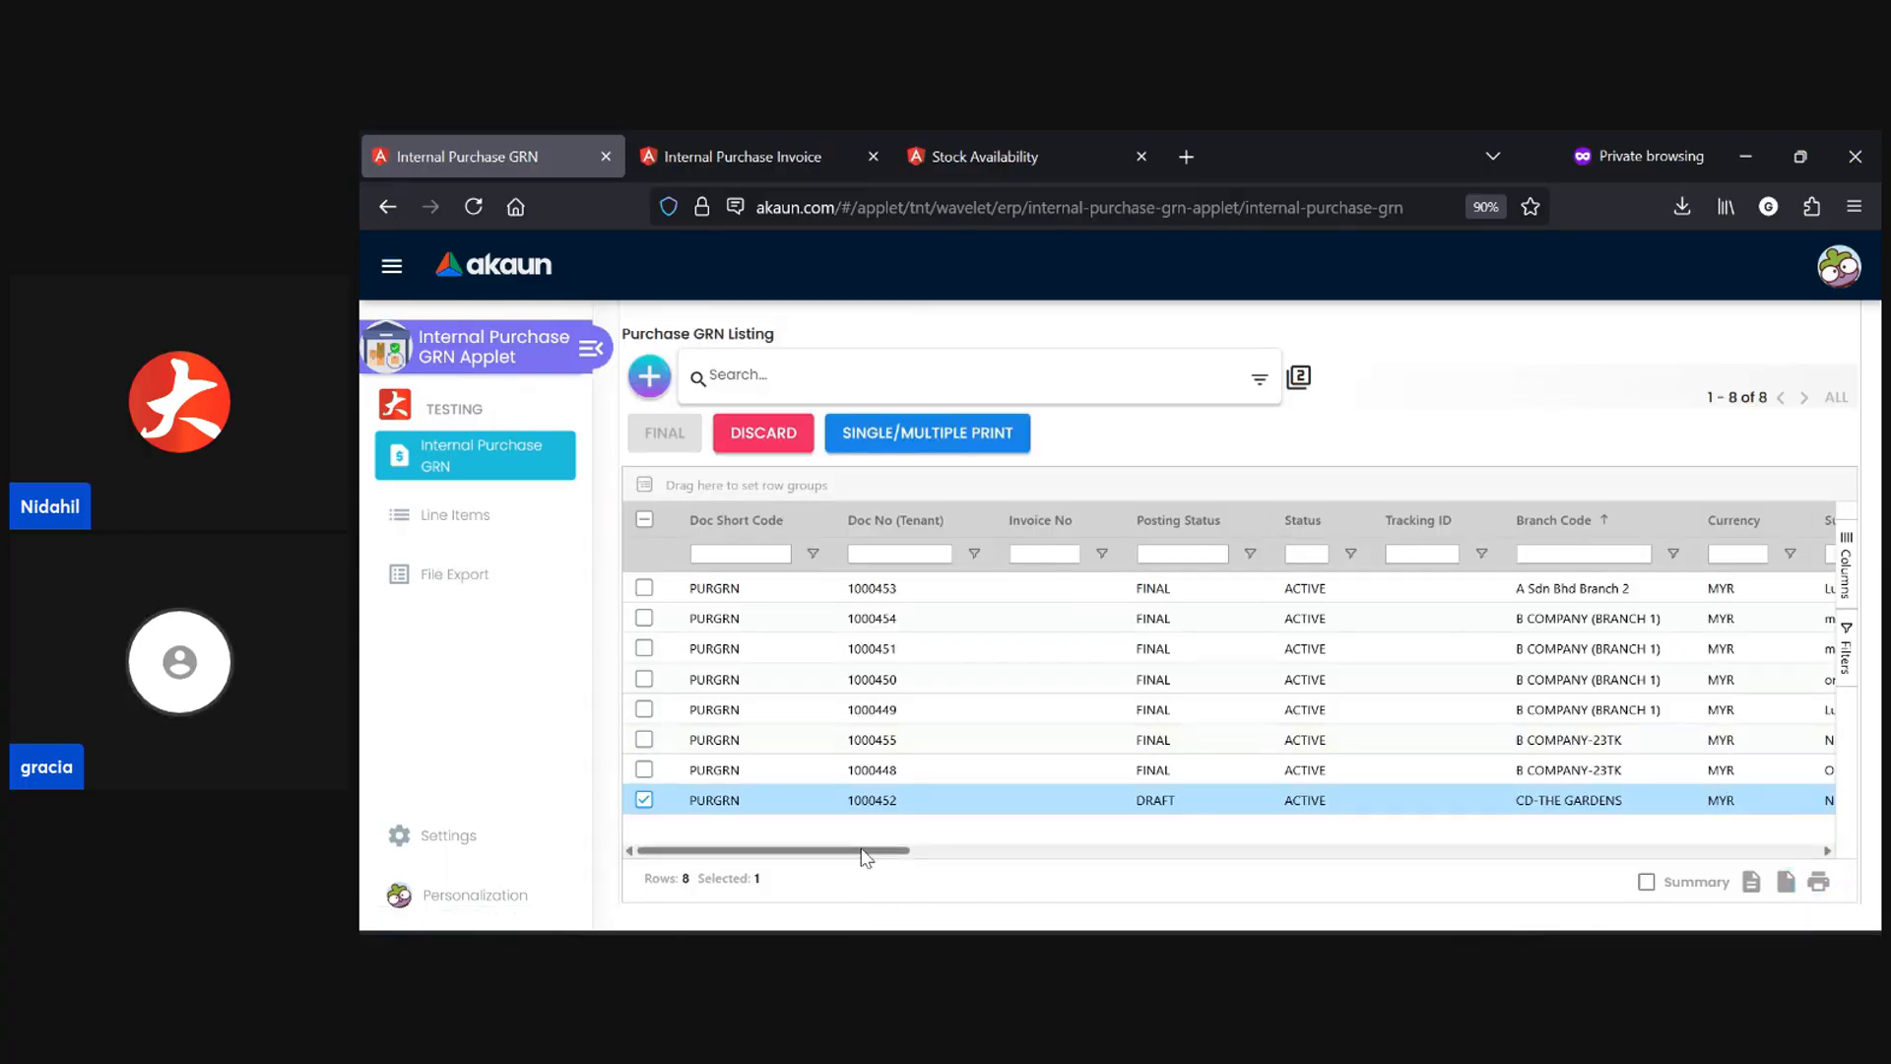
# - Start a new internal purchase GRN, switch the applet to the single-panel layout, view the form full width and return to the listing
pyautogui.moveTo(867, 853); pyautogui.dragTo(824, 874)
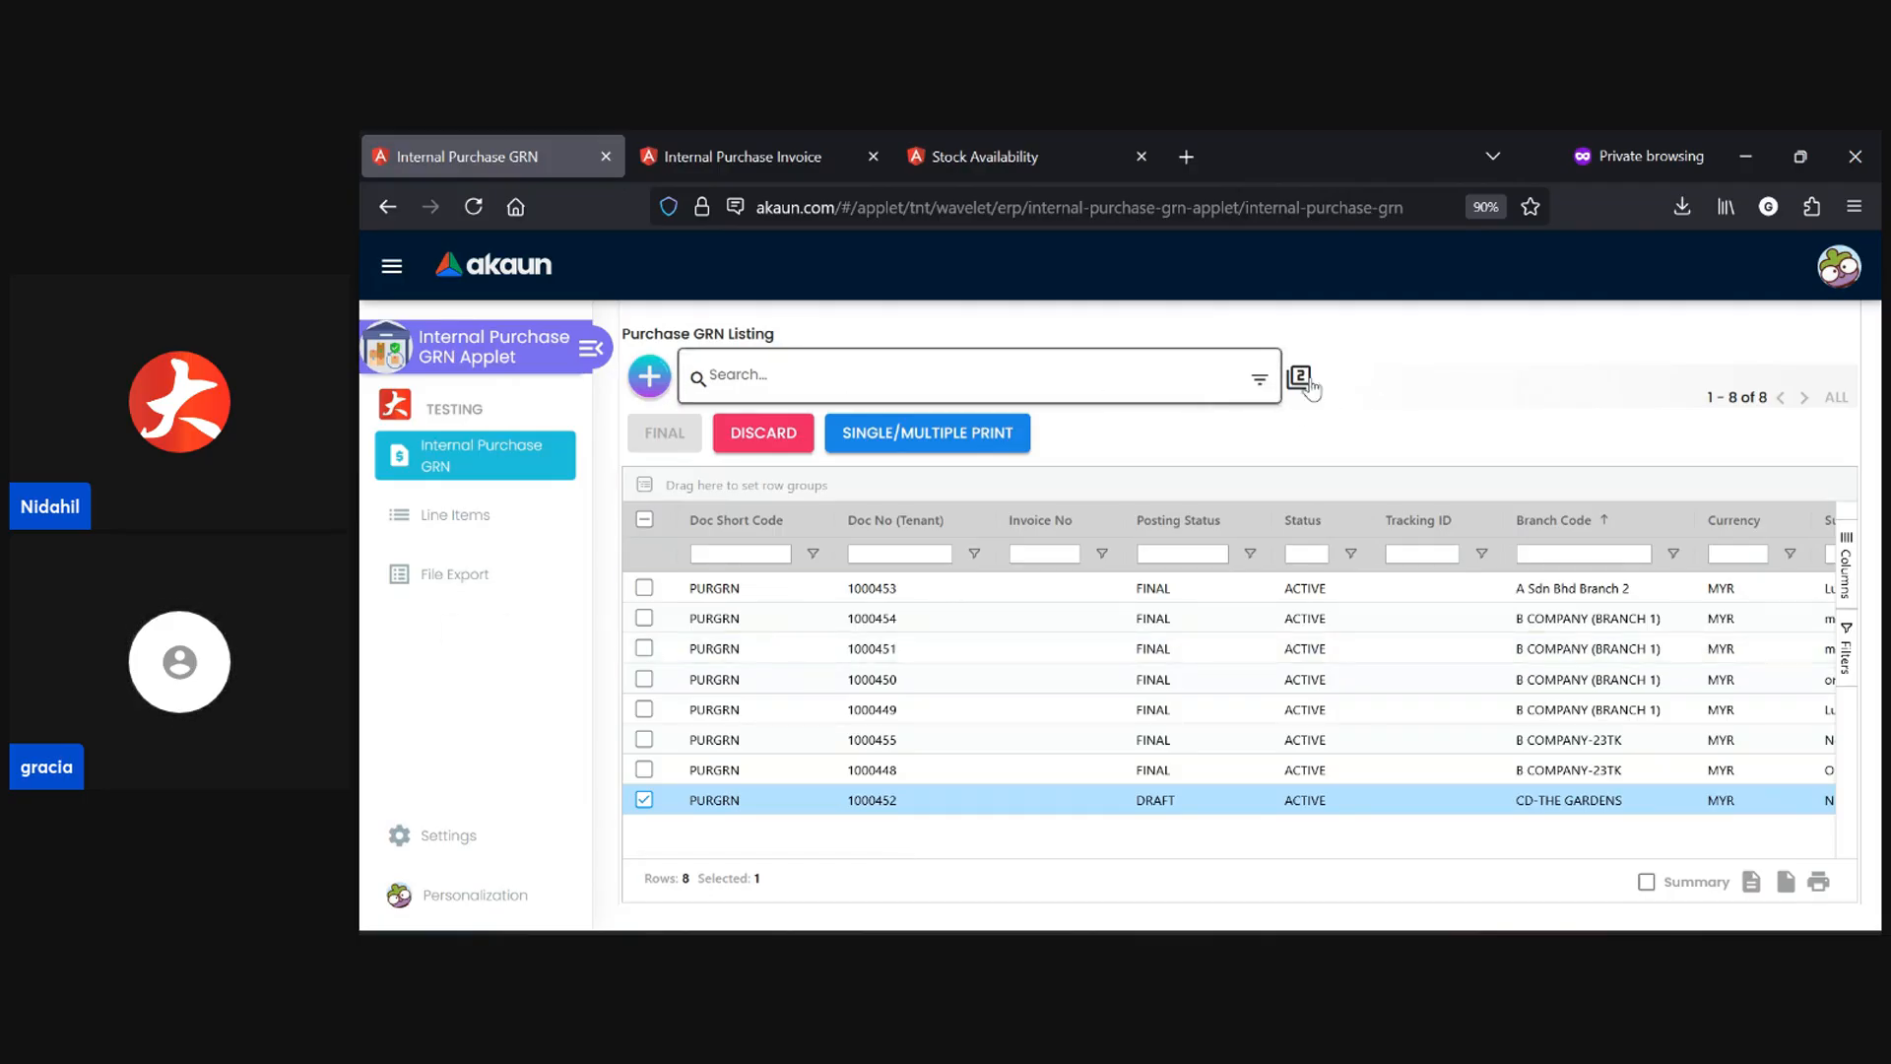
pyautogui.click(651, 376)
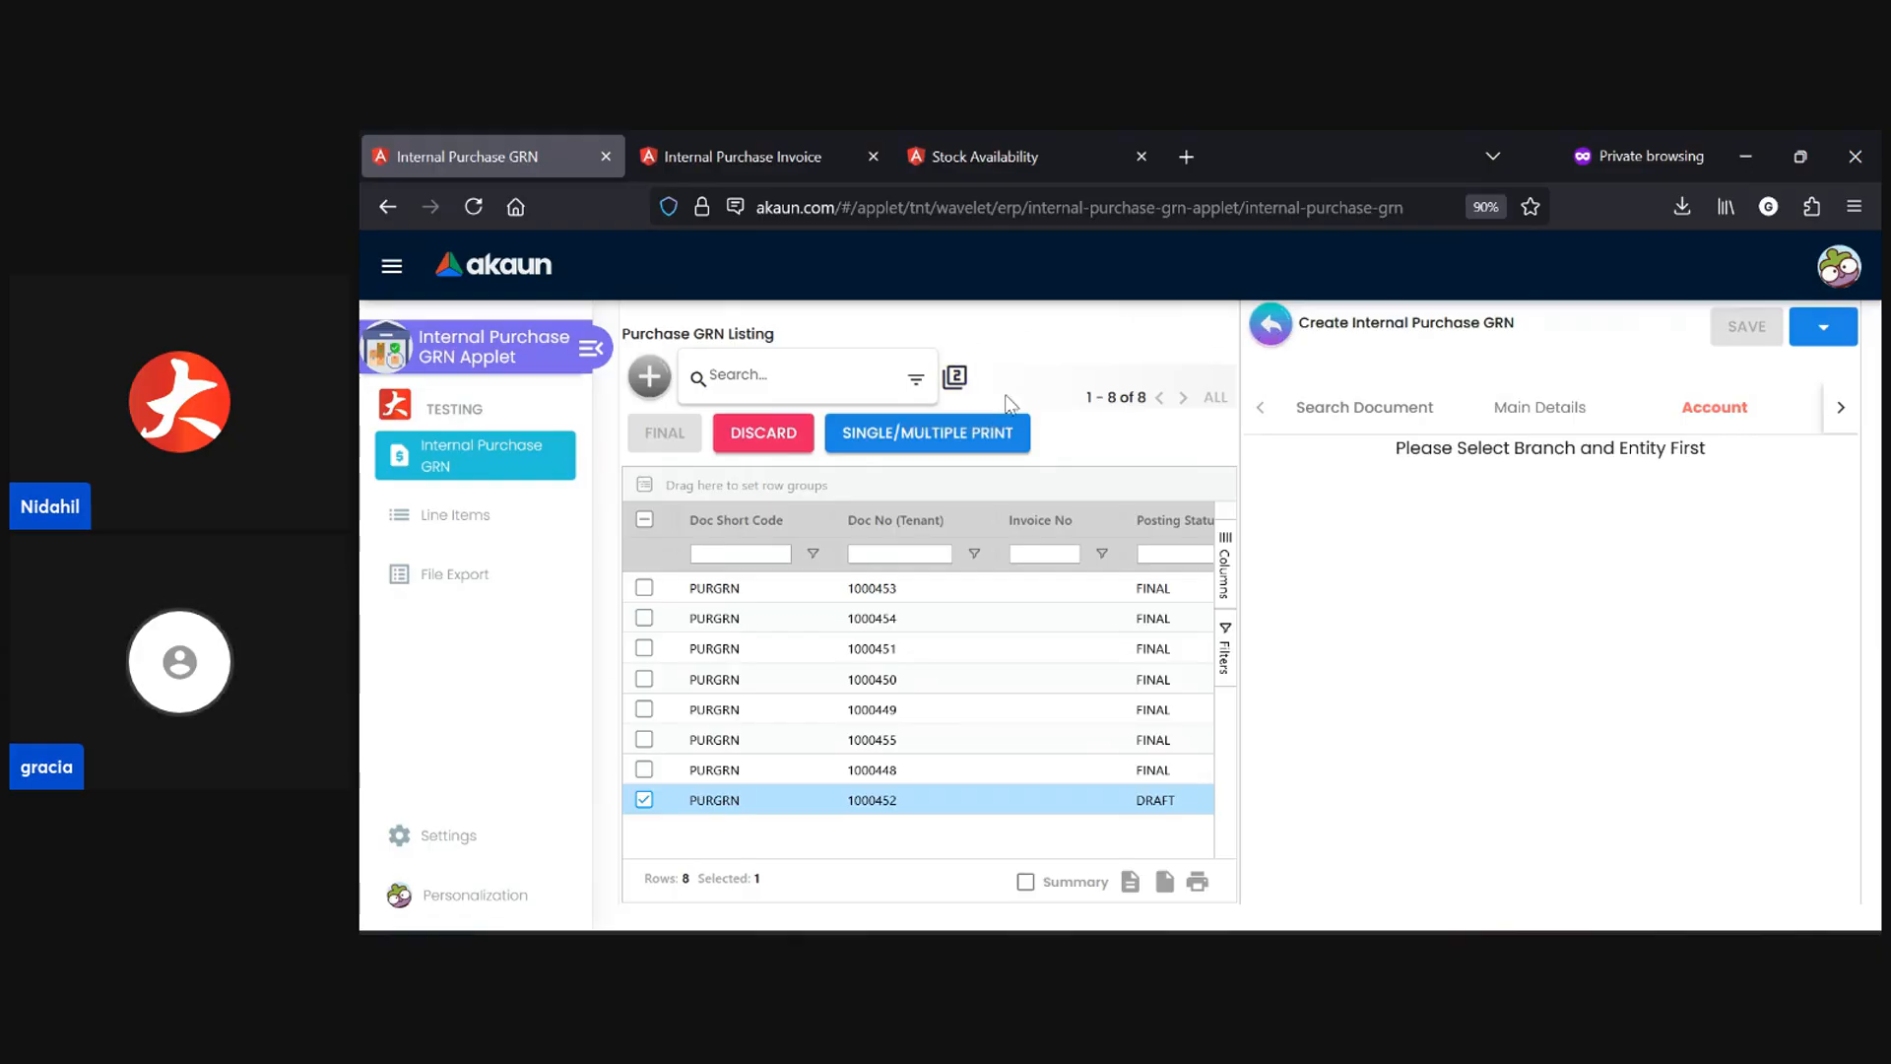
pyautogui.click(953, 382)
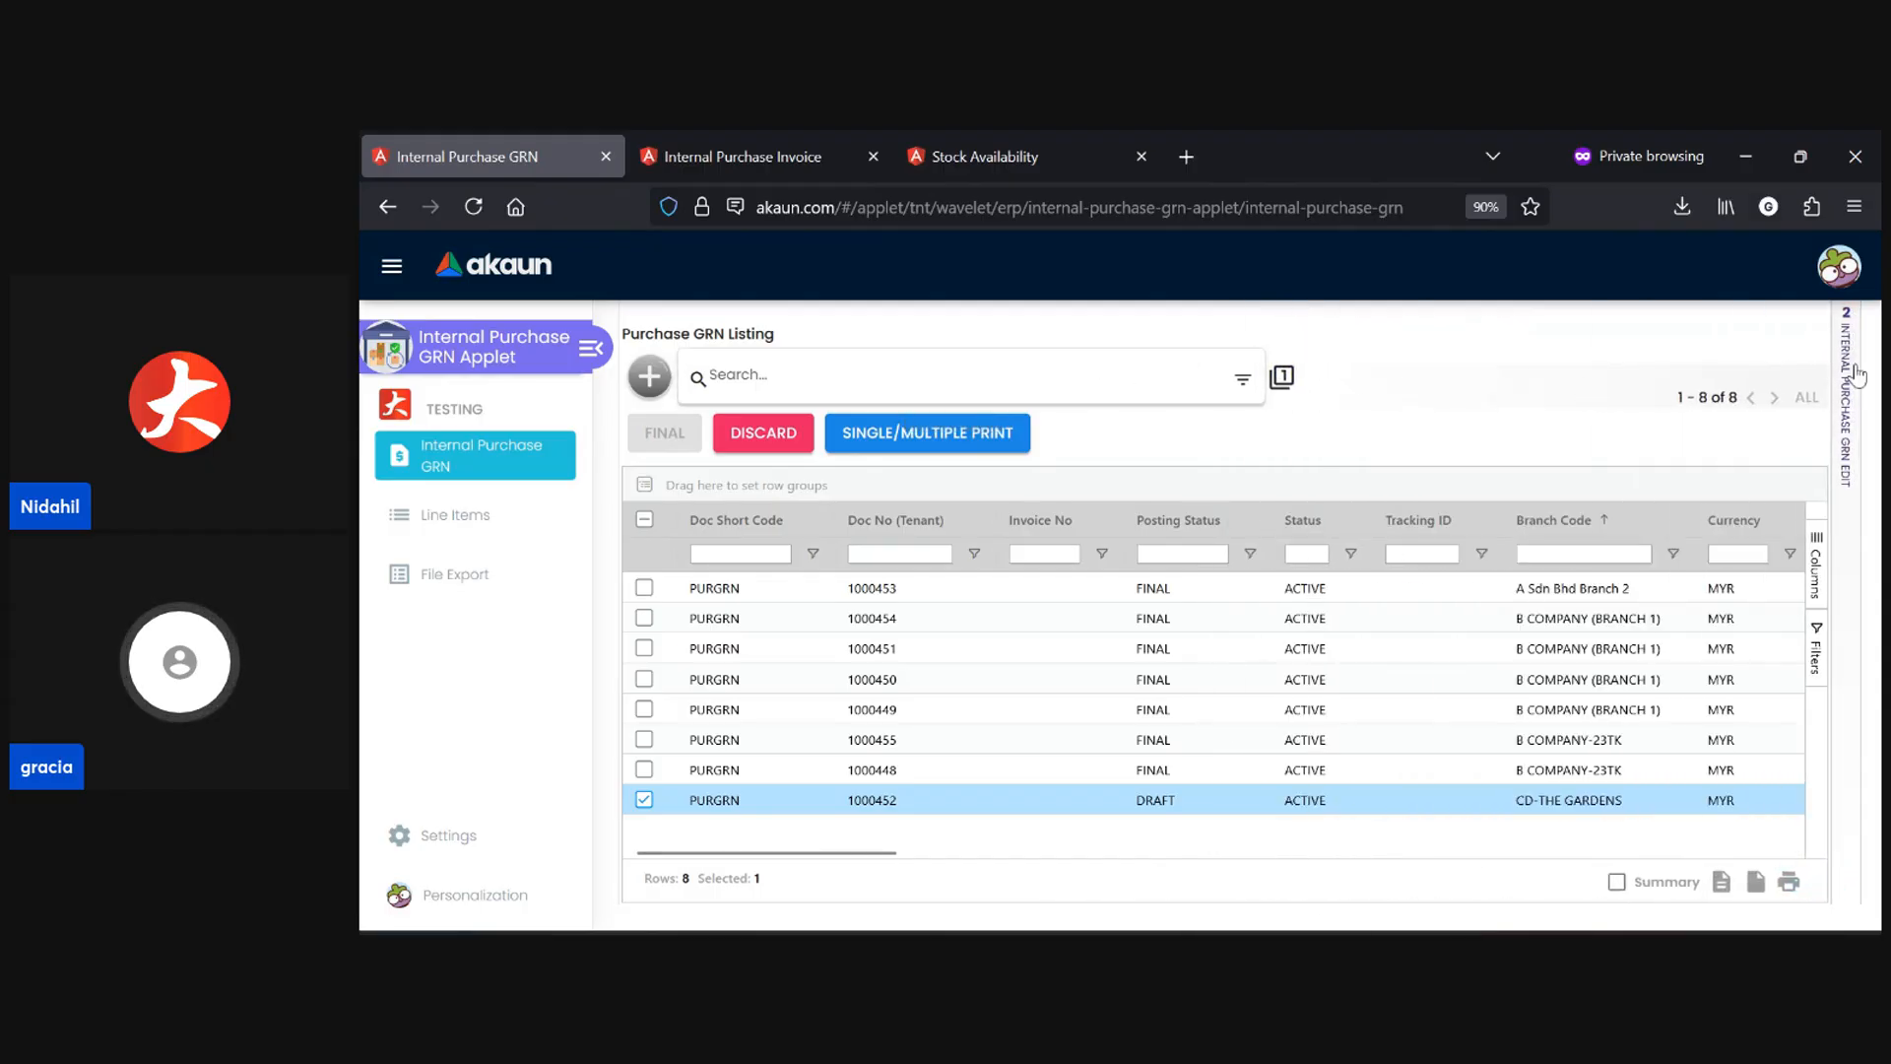
pyautogui.click(1849, 372)
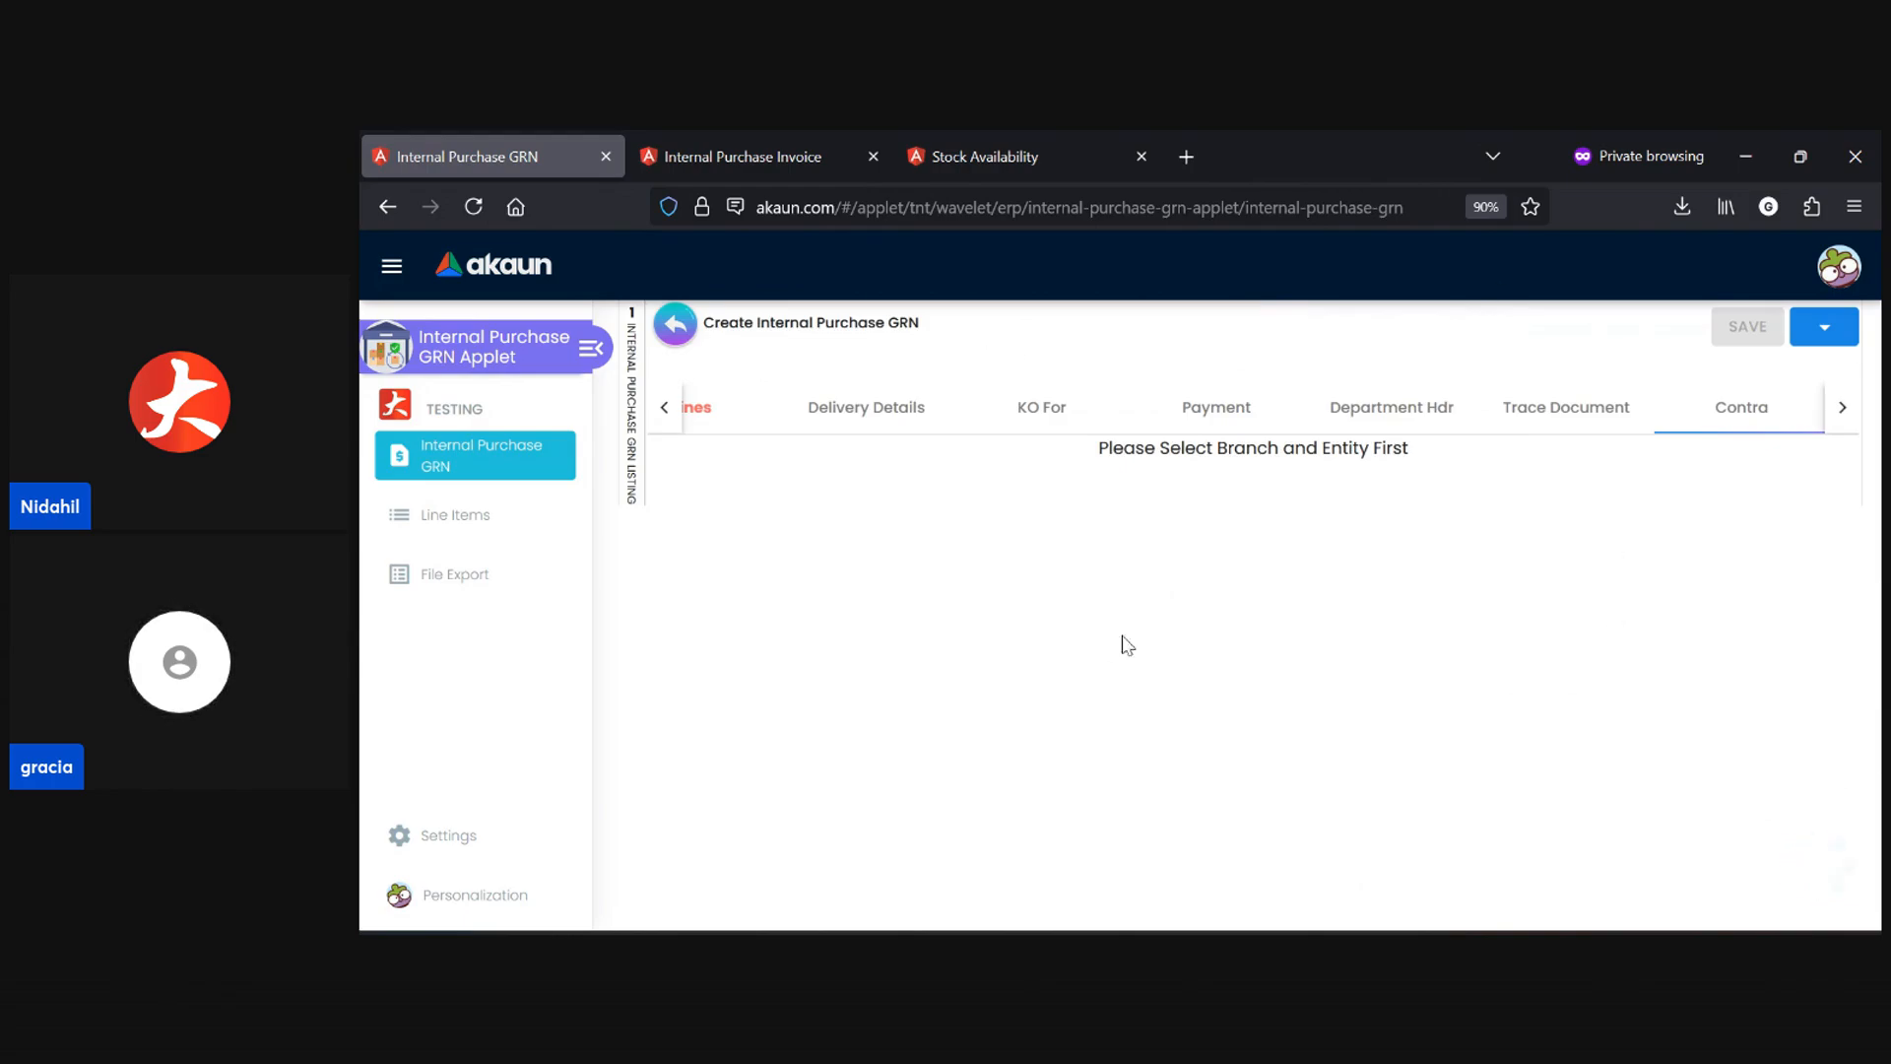
pyautogui.click(690, 340)
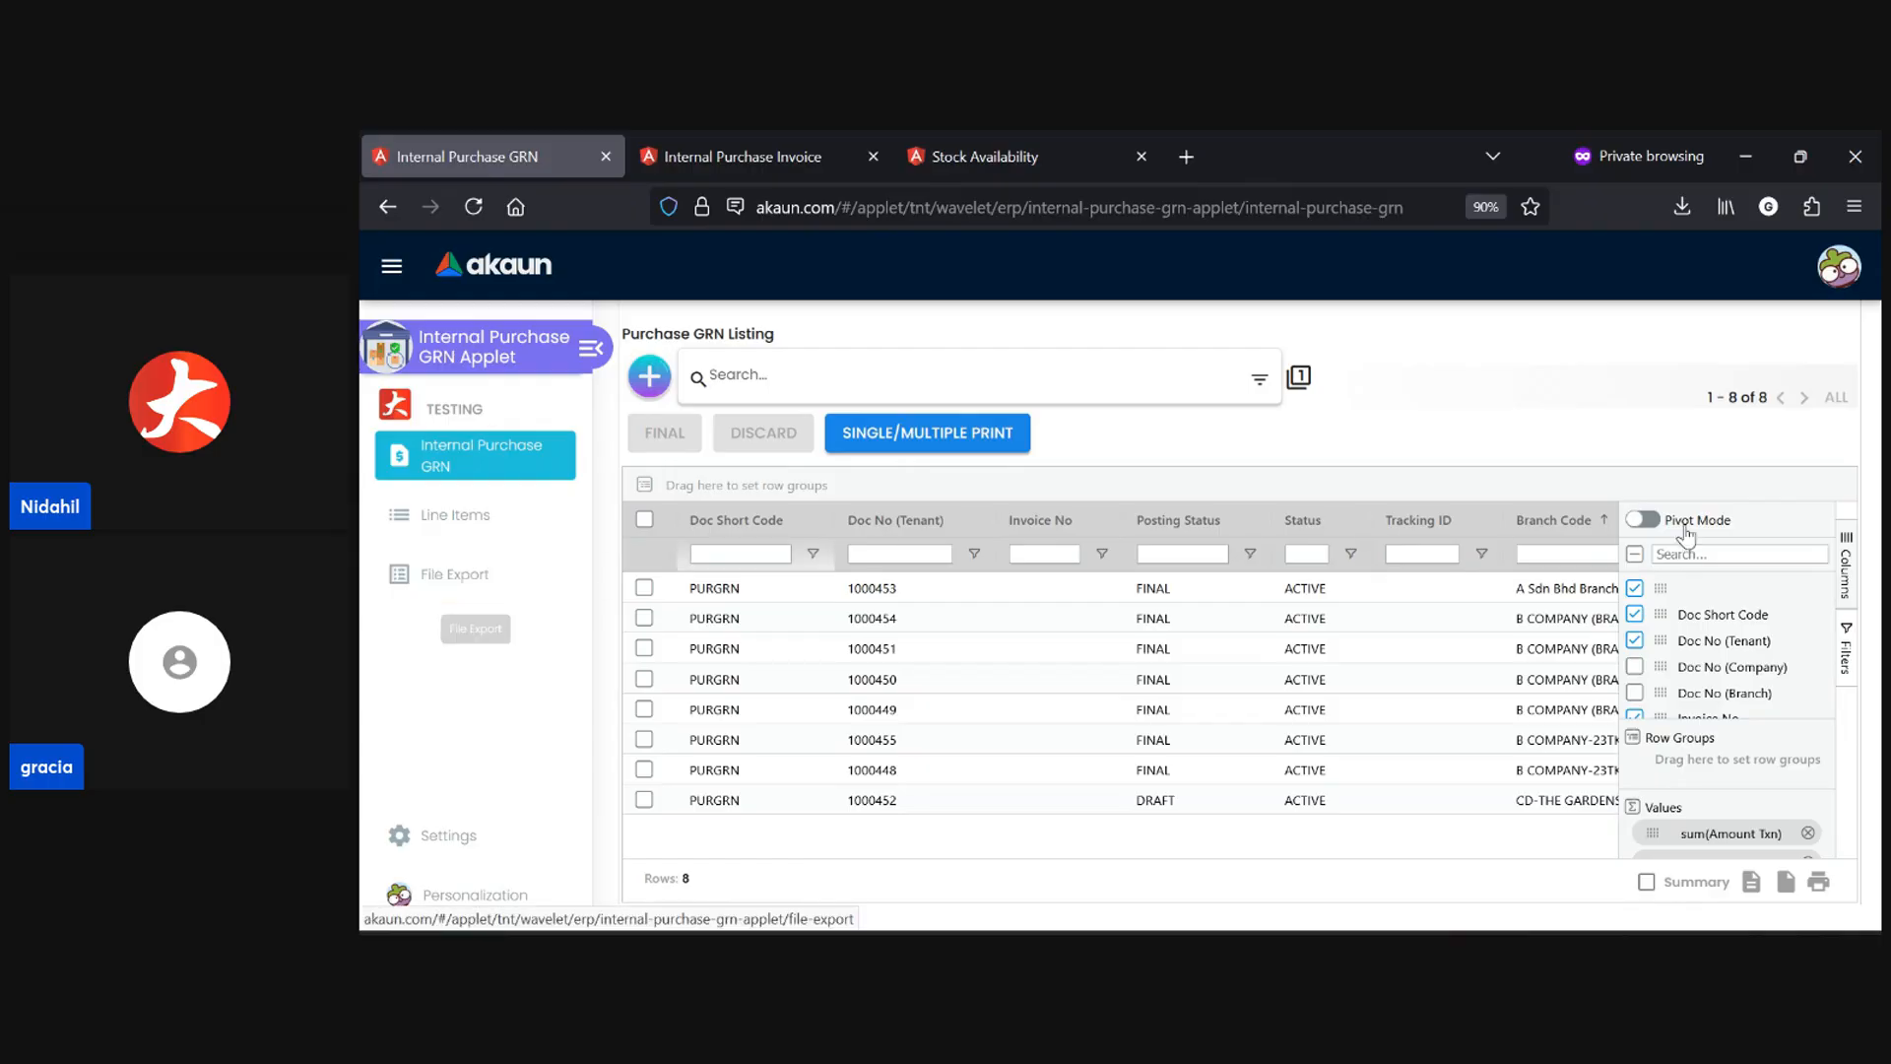
# - Hide the Status and Tracking ID columns in the Purchase GRN Listing
pyautogui.click(1845, 561)
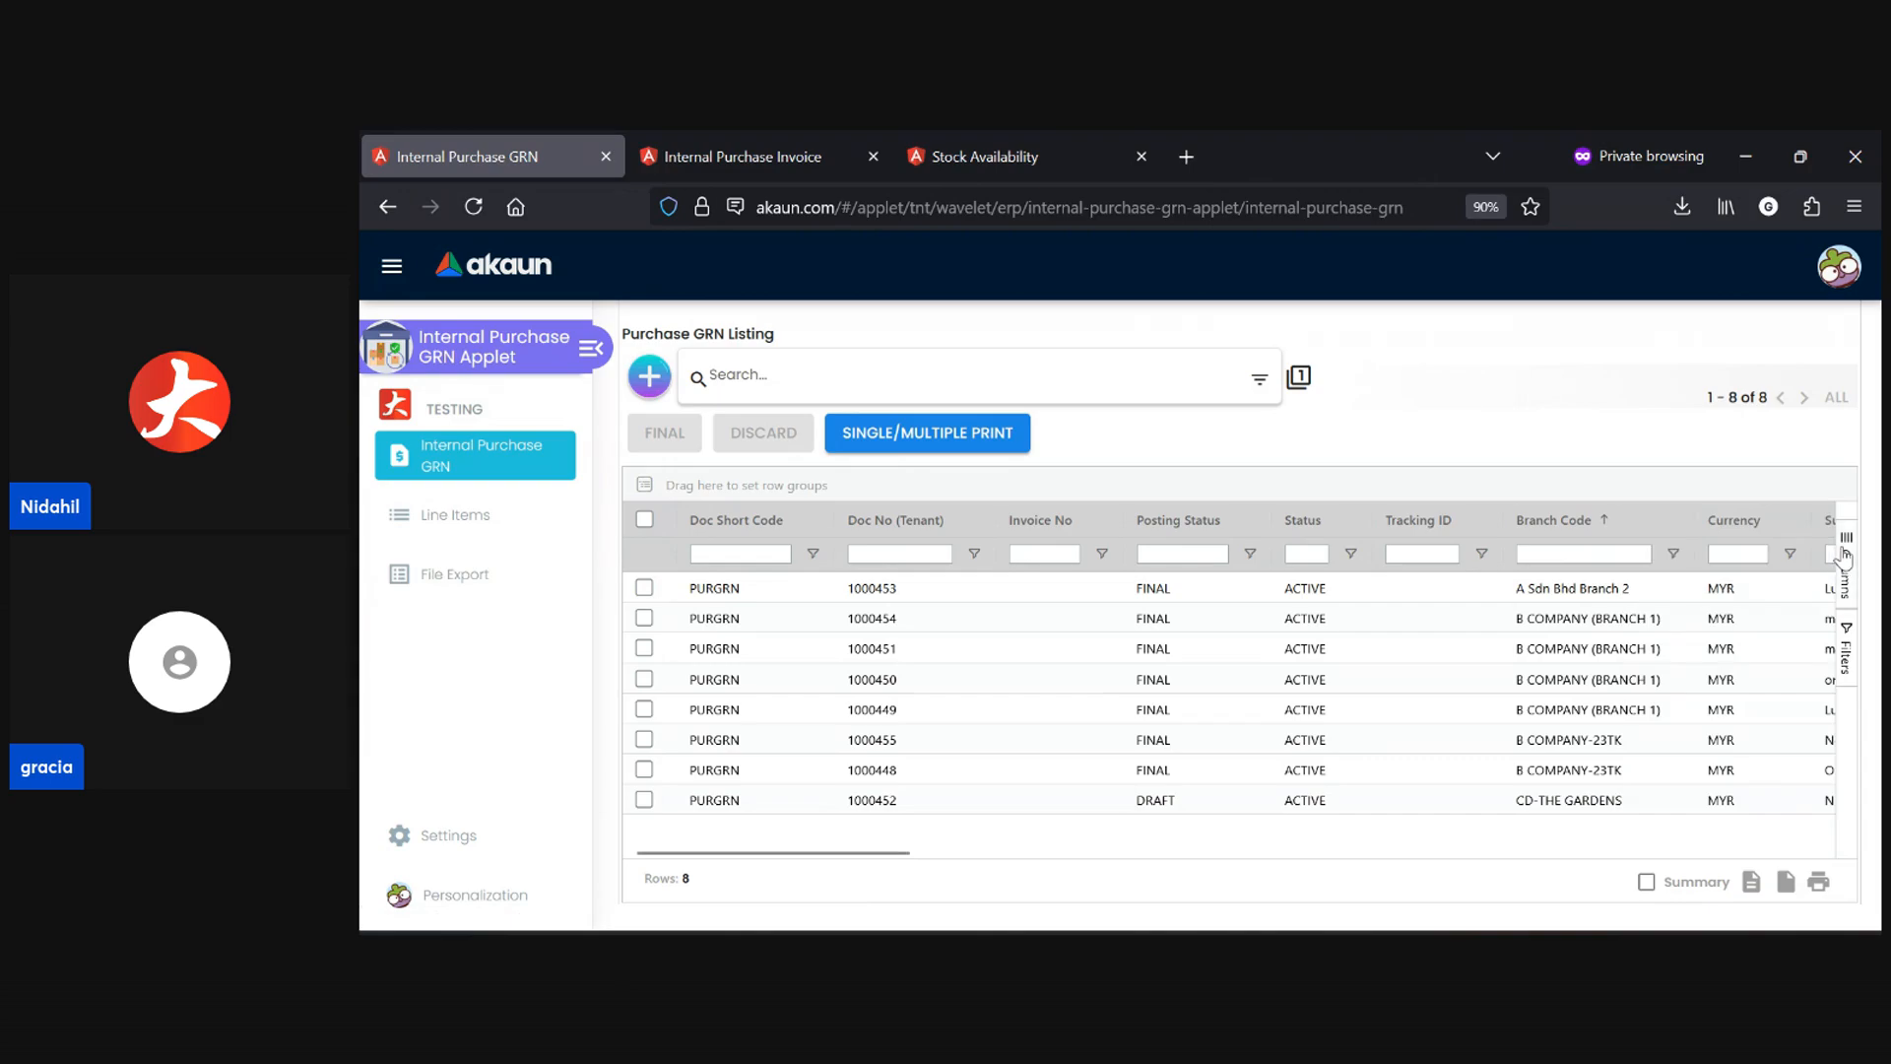
pyautogui.click(1847, 557)
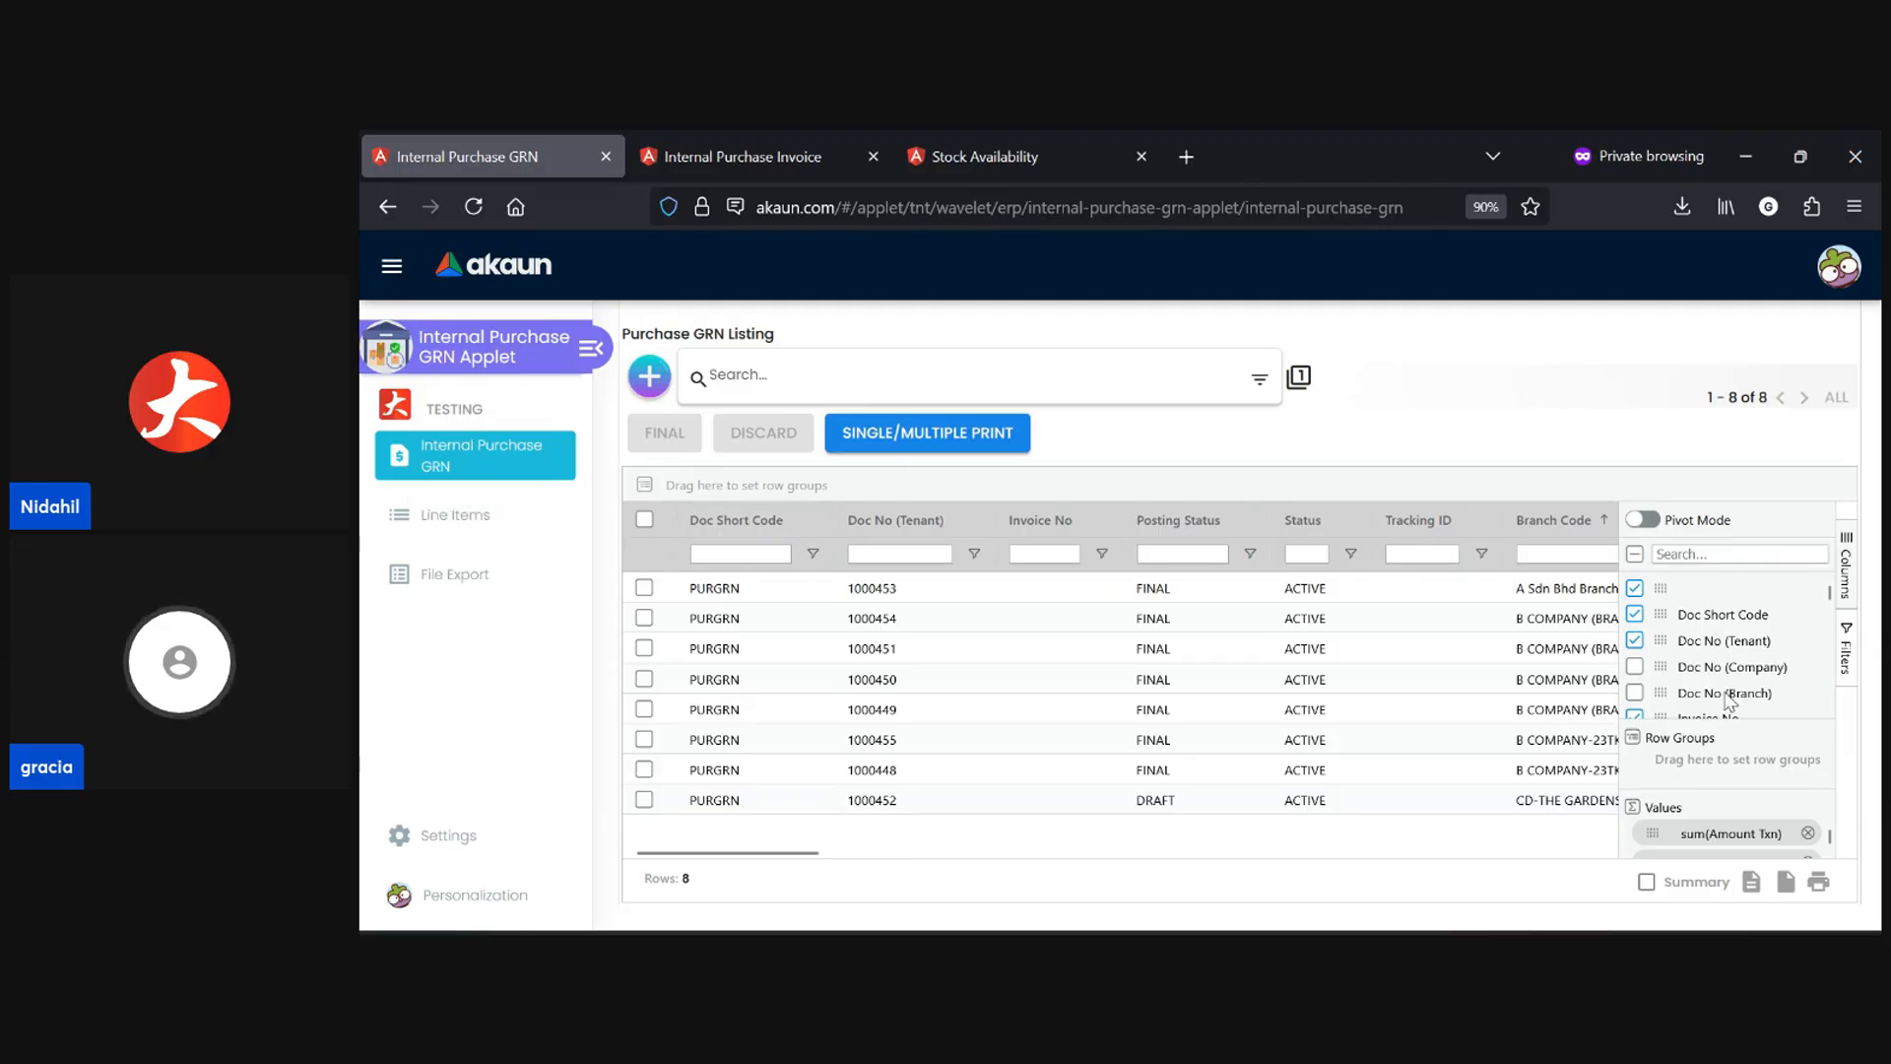
pyautogui.scroll(-3, 1703, 652)
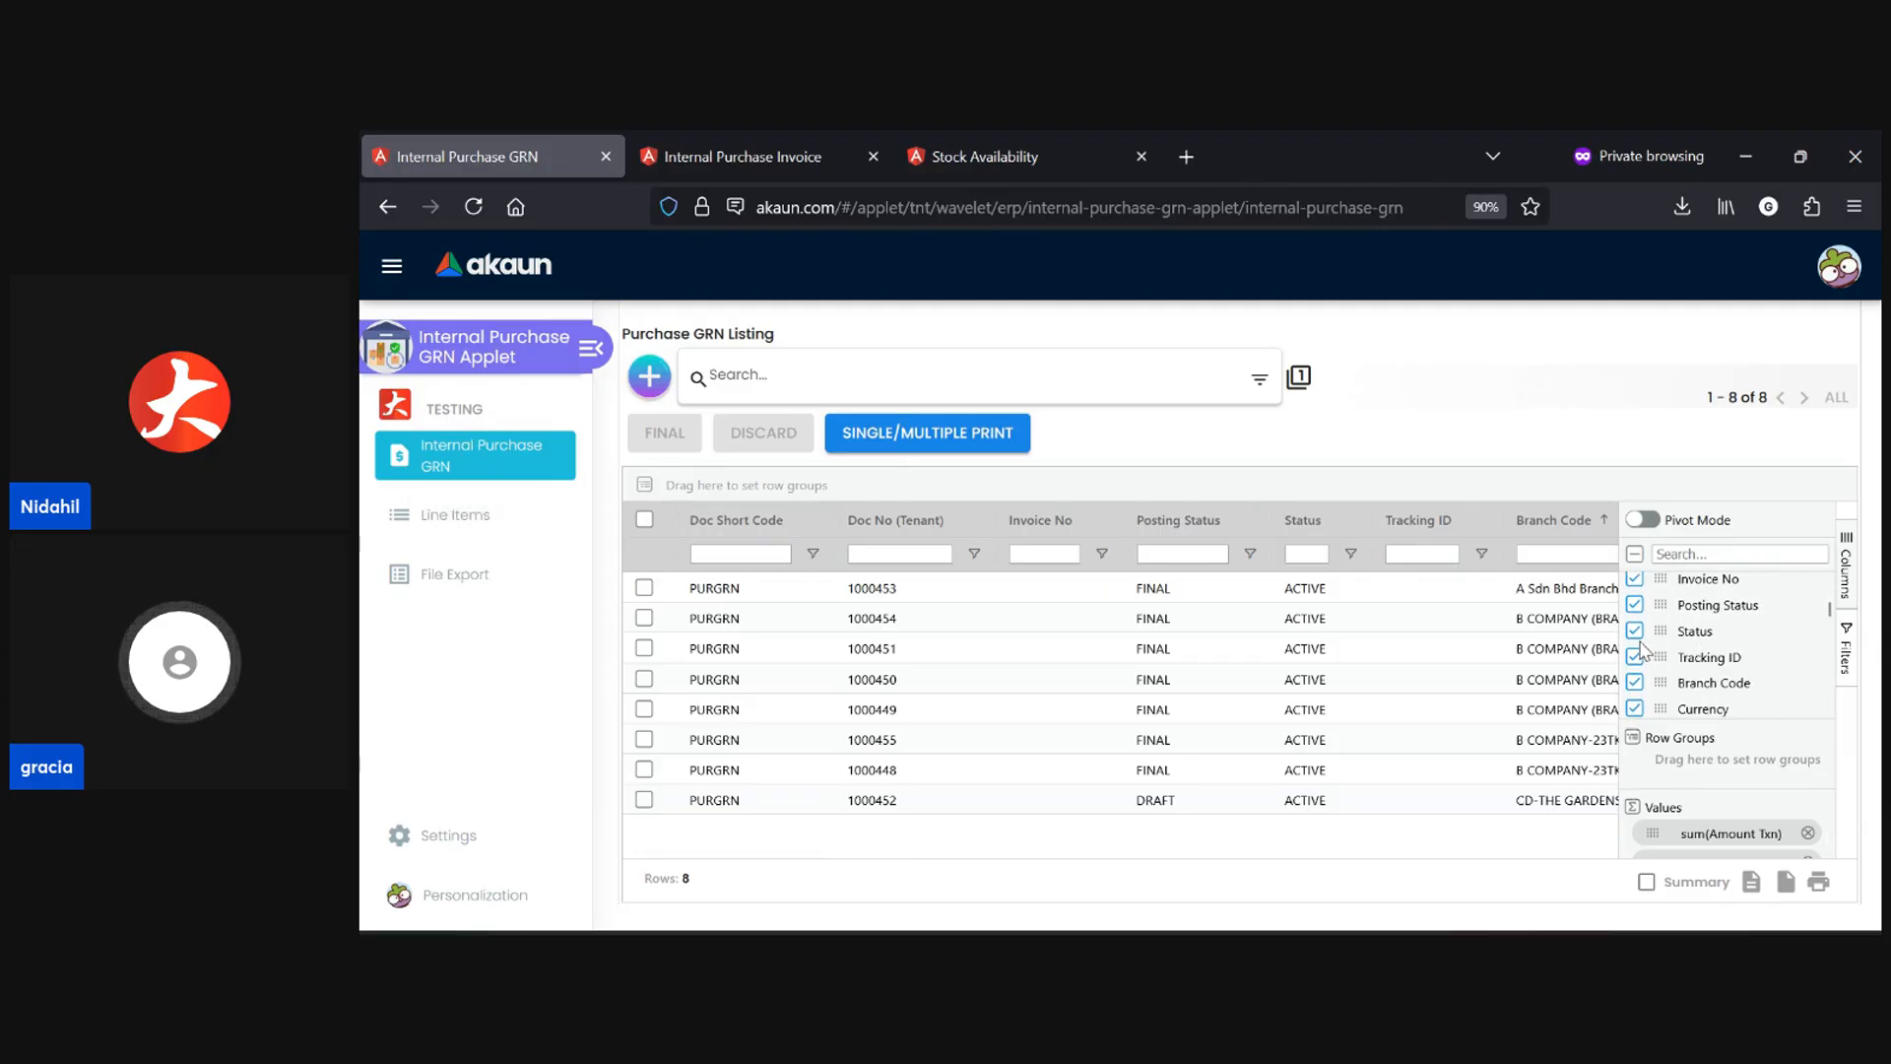
pyautogui.click(1635, 631)
pyautogui.click(1635, 657)
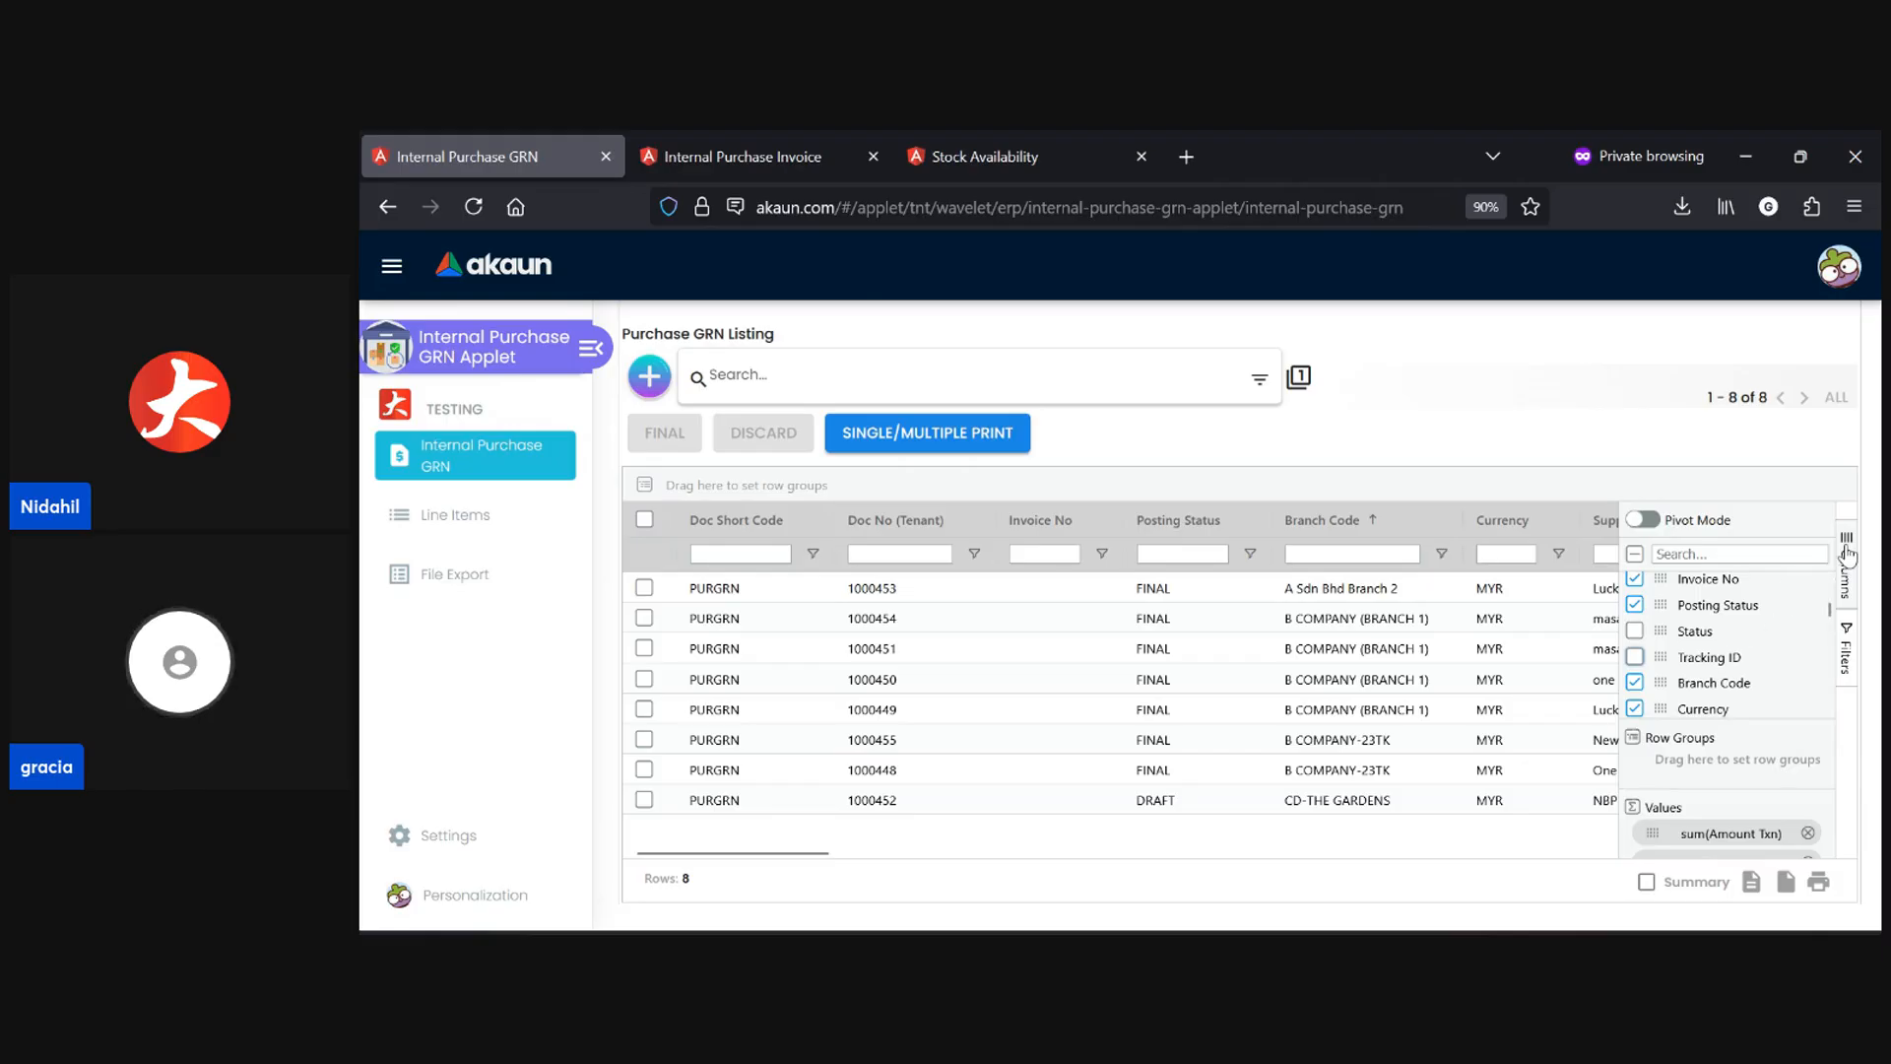
pyautogui.click(1847, 551)
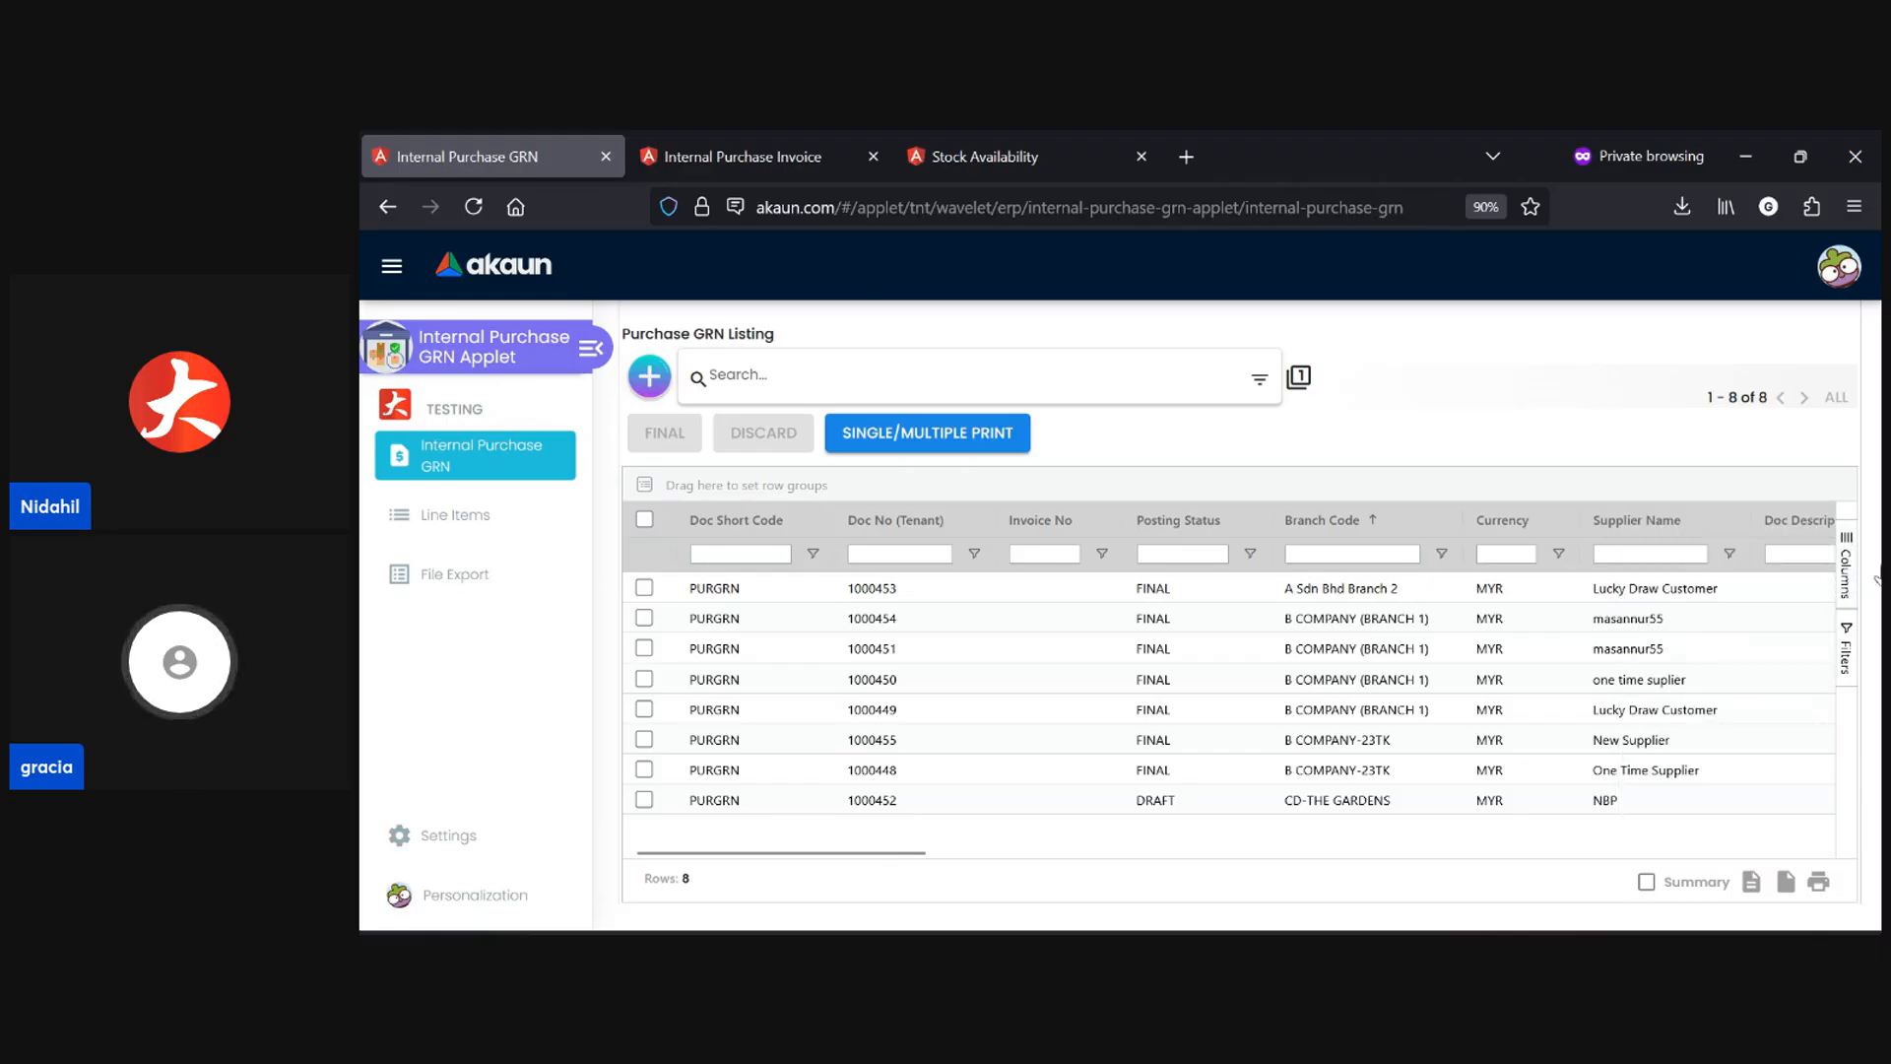
# - Look at the Line Items page and the Purchase GRN File Export Listing
pyautogui.click(458, 515)
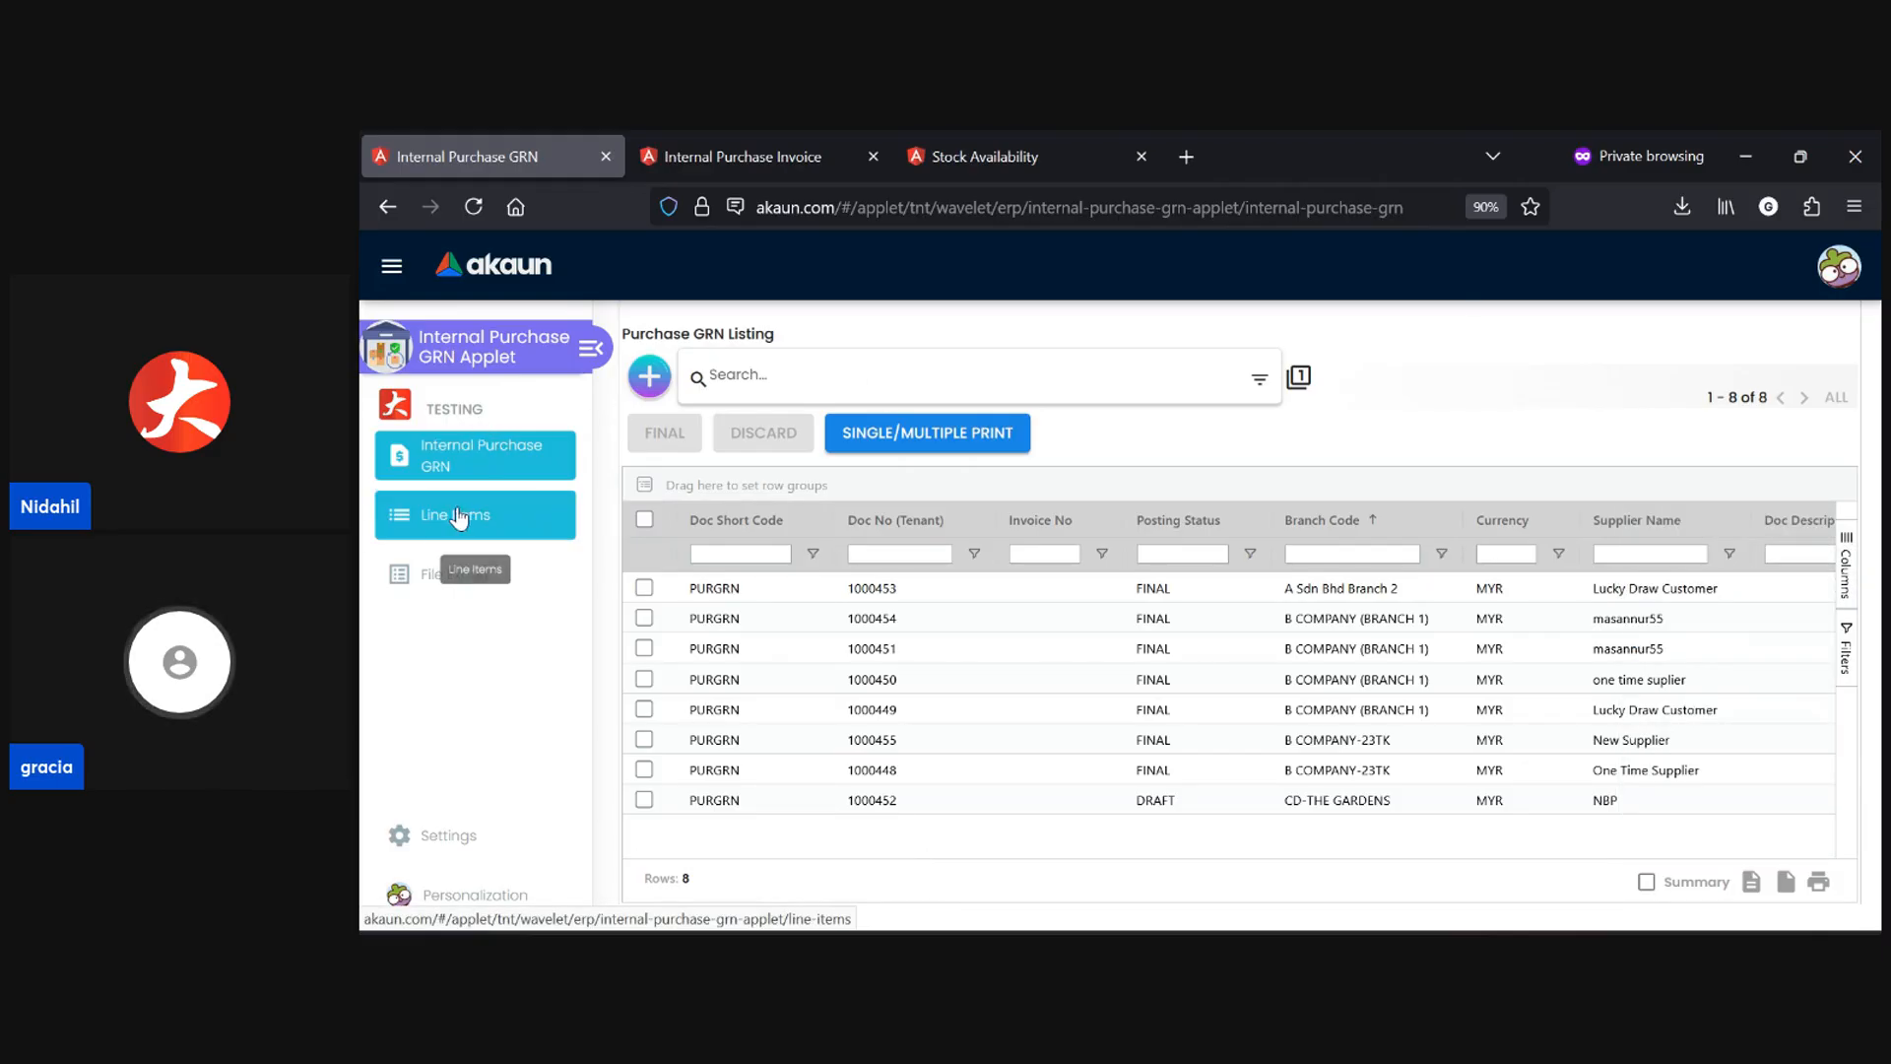
pyautogui.click(409, 591)
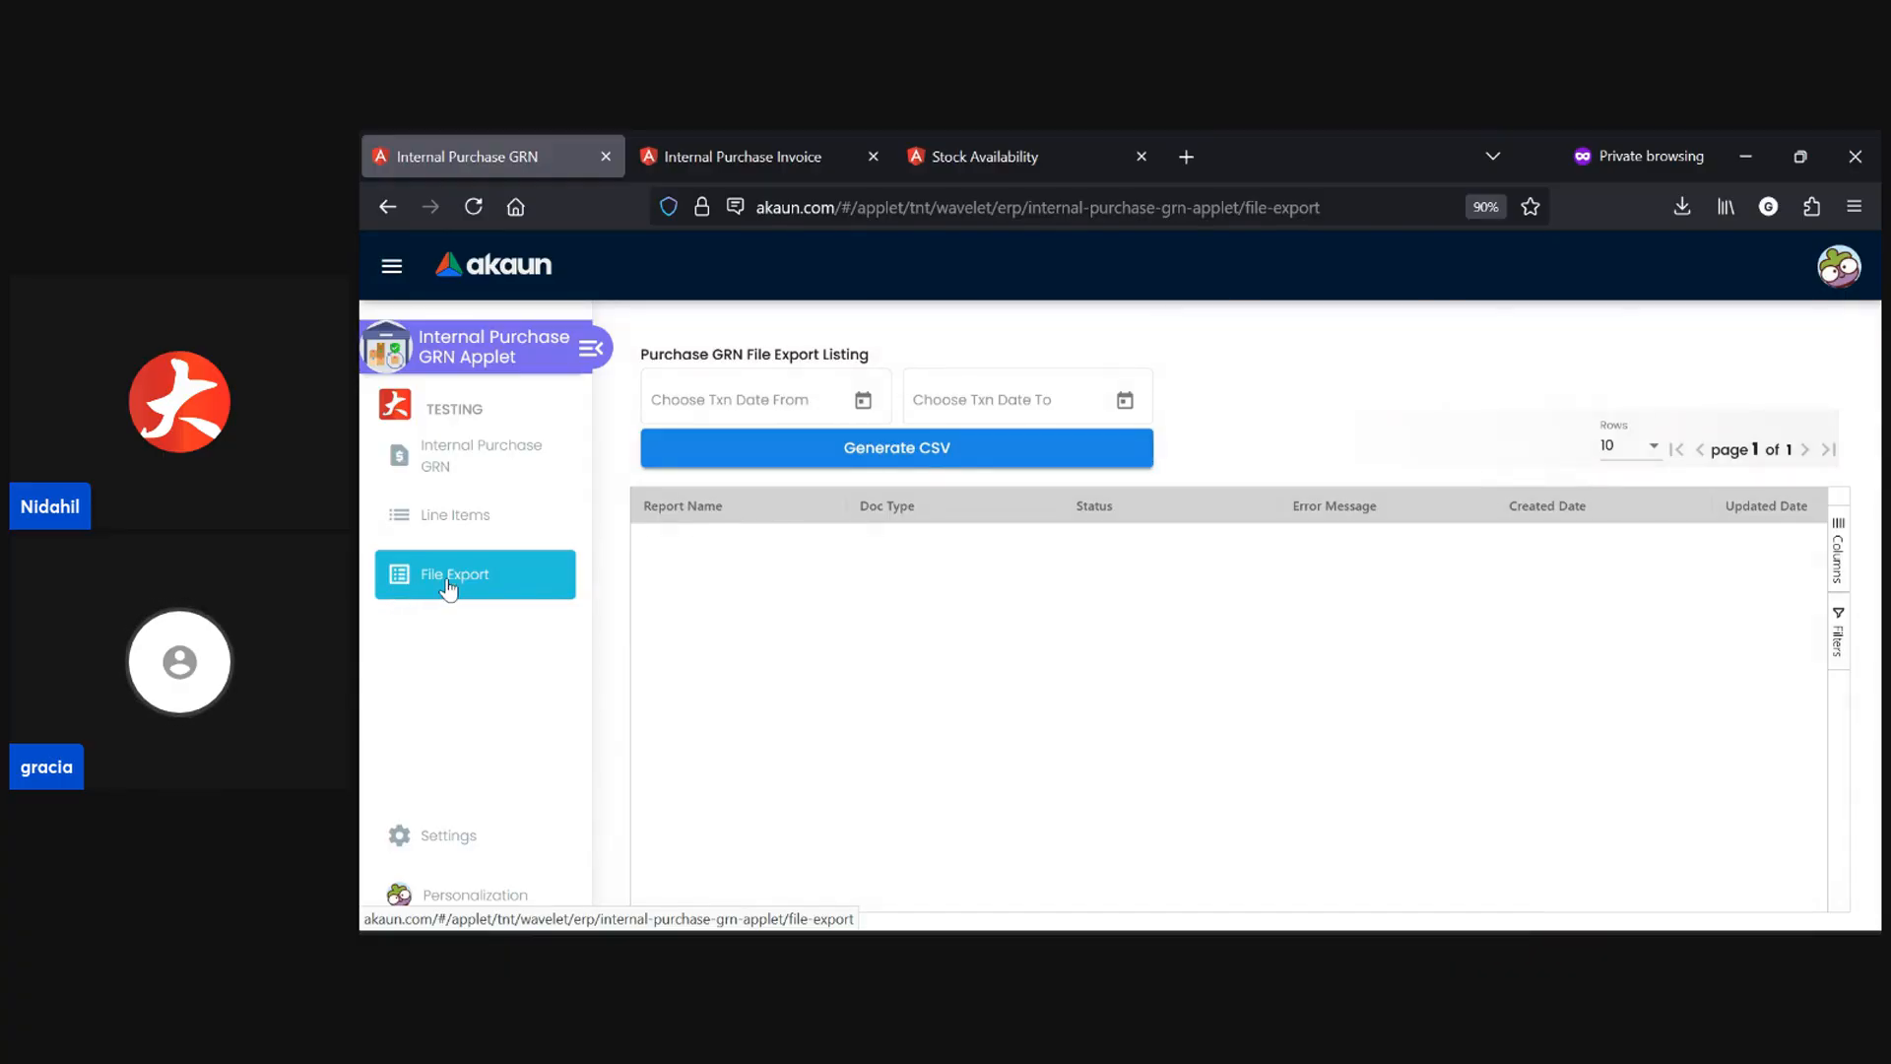
# - Turn on HIDE_FILE_EXPORT_MENU in the sidebar menu options of the applet's Application Settings
pyautogui.click(472, 847)
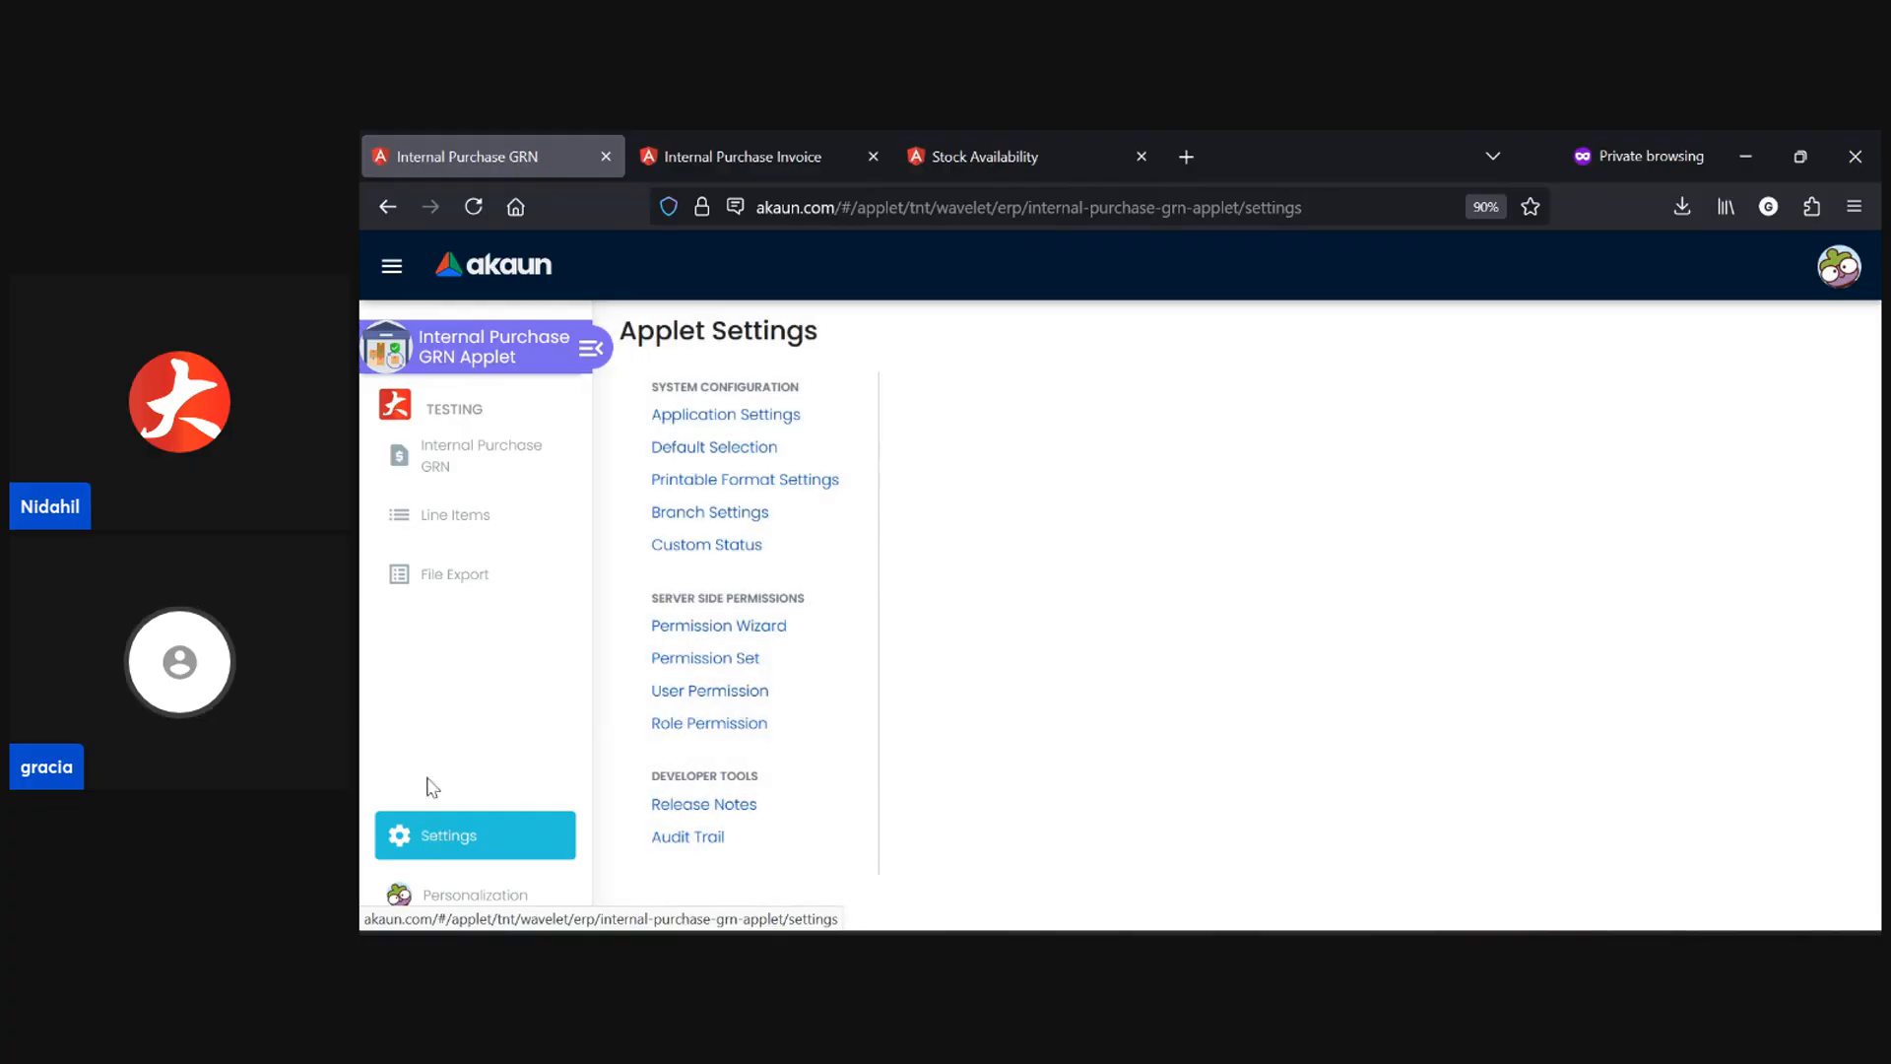
pyautogui.click(763, 422)
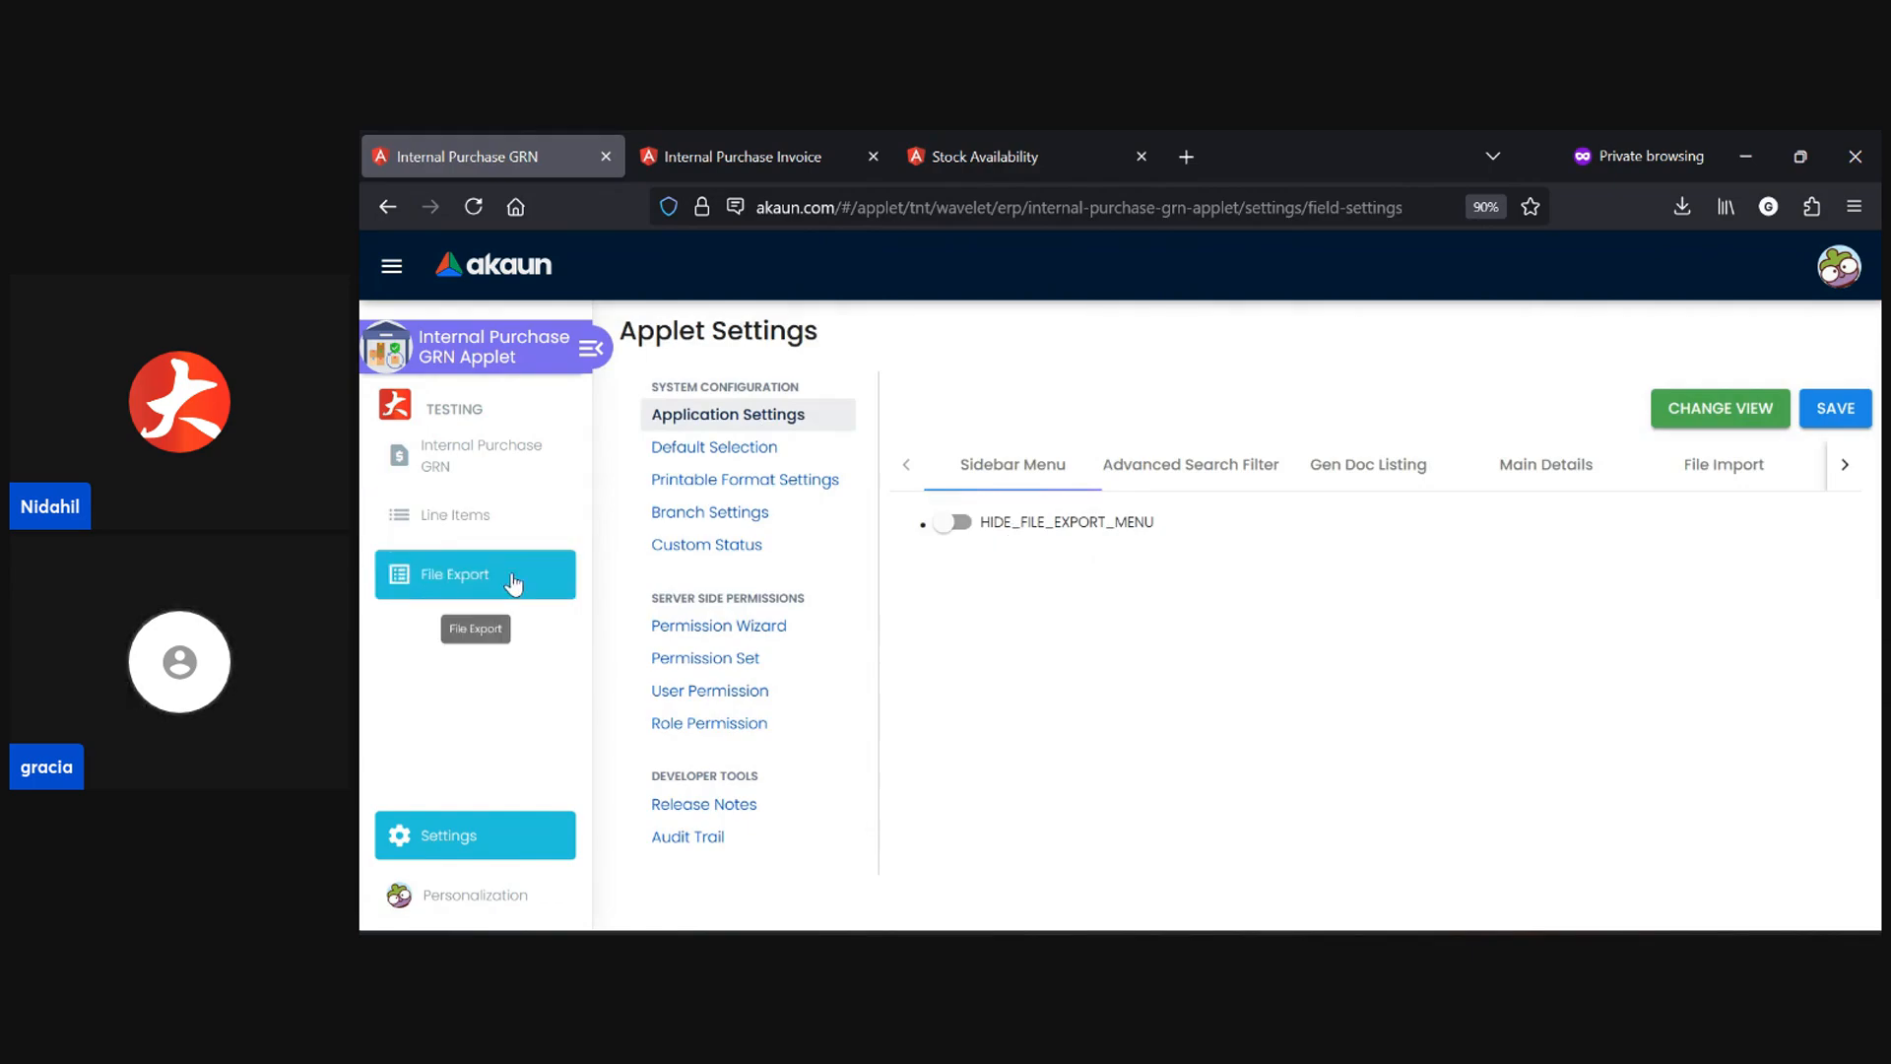
pyautogui.click(966, 528)
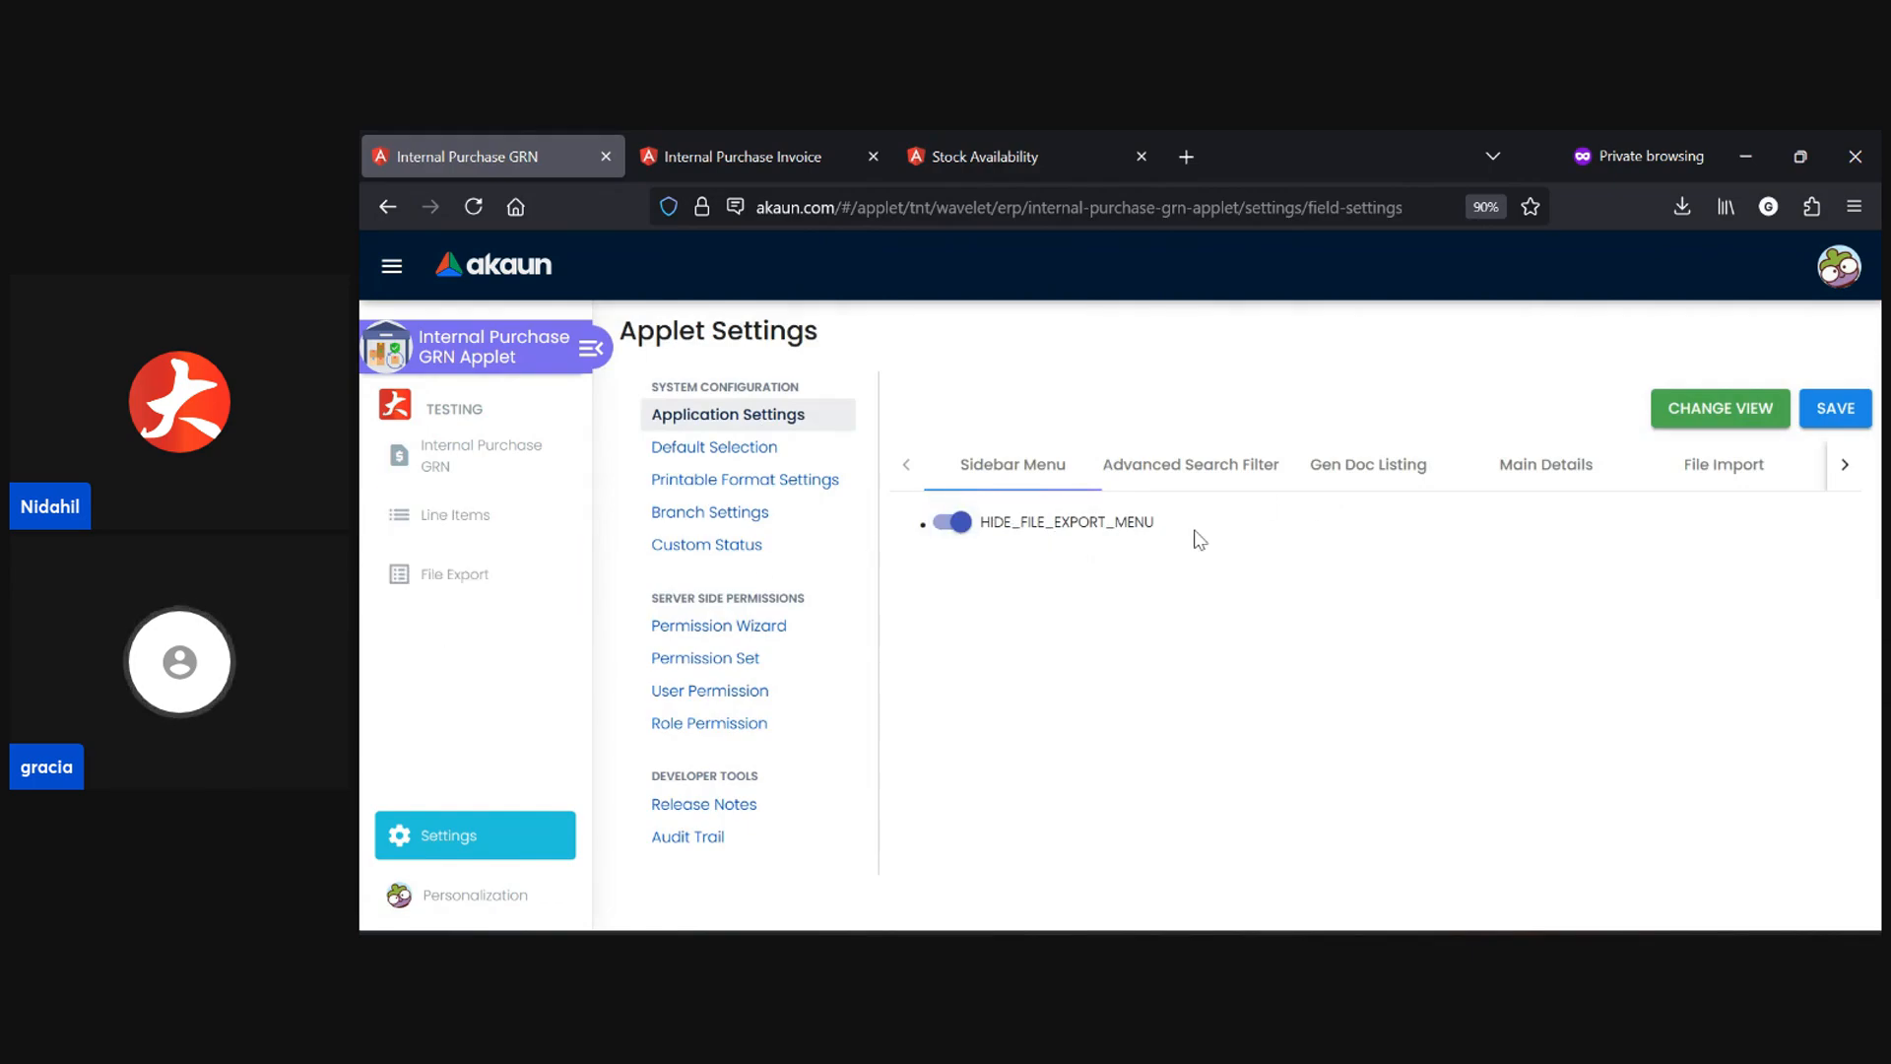
# - Look through the Advanced Search Filter options and the expanded Gen Doc Listing Settings of the Application Settings
pyautogui.click(1195, 480)
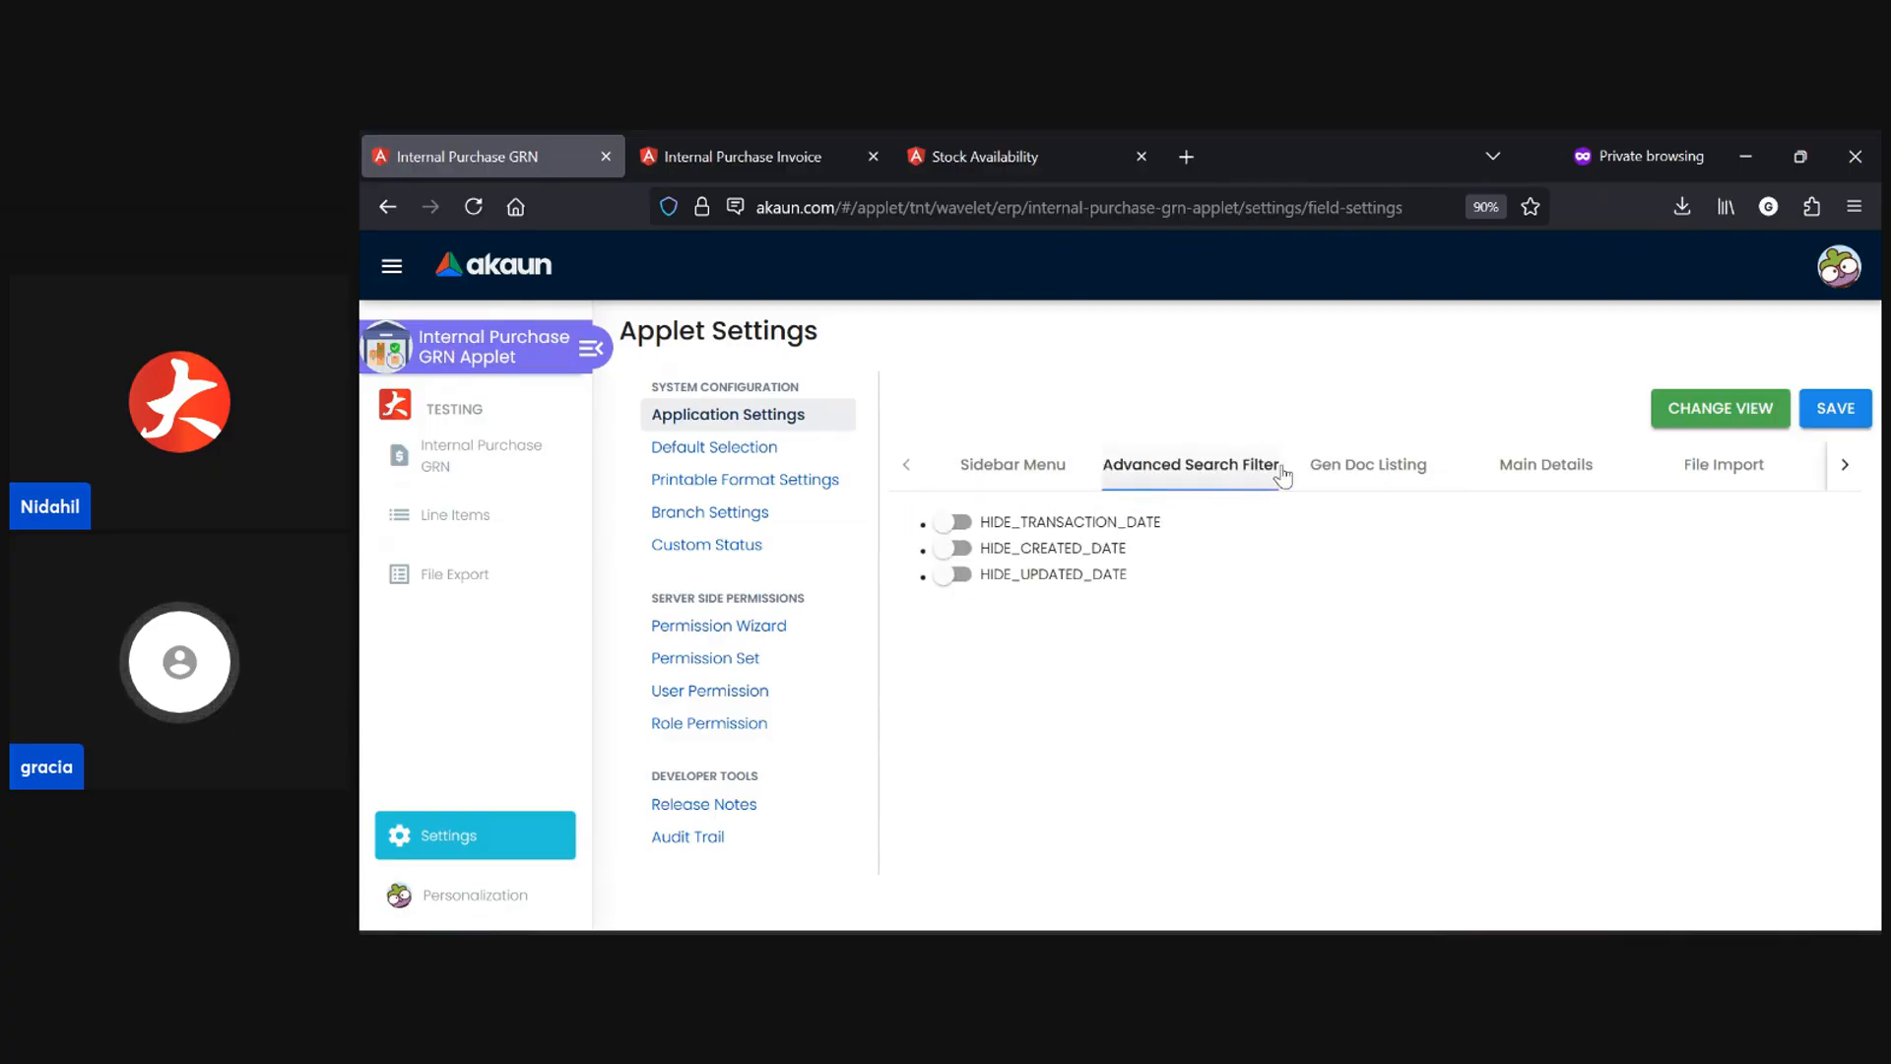
pyautogui.click(1389, 476)
pyautogui.click(1122, 522)
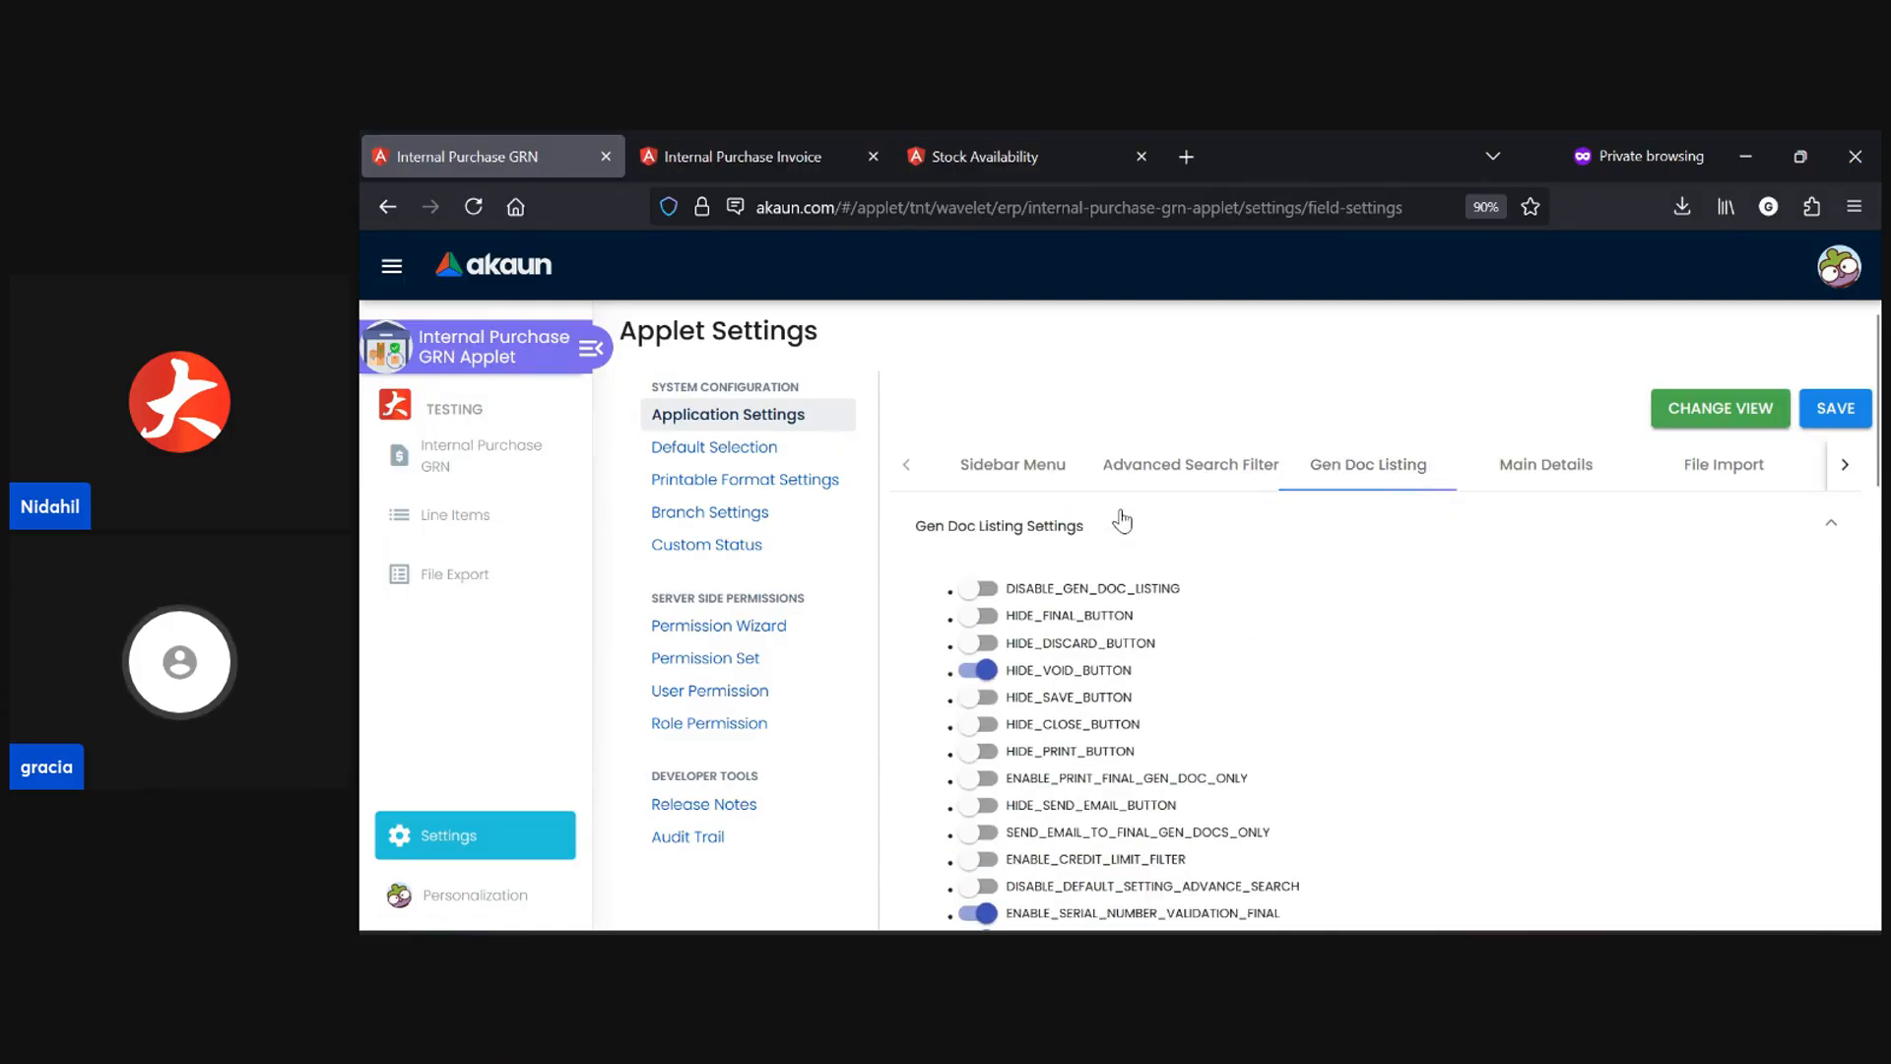
# - Turn on HIDE_DOC_NO_BRANCH, HIDE_CLIENT_DOC_1 and HIDE_CLIENT_DOC_2 in the Gen Doc Fields Settings
pyautogui.scroll(-1, 1155, 611)
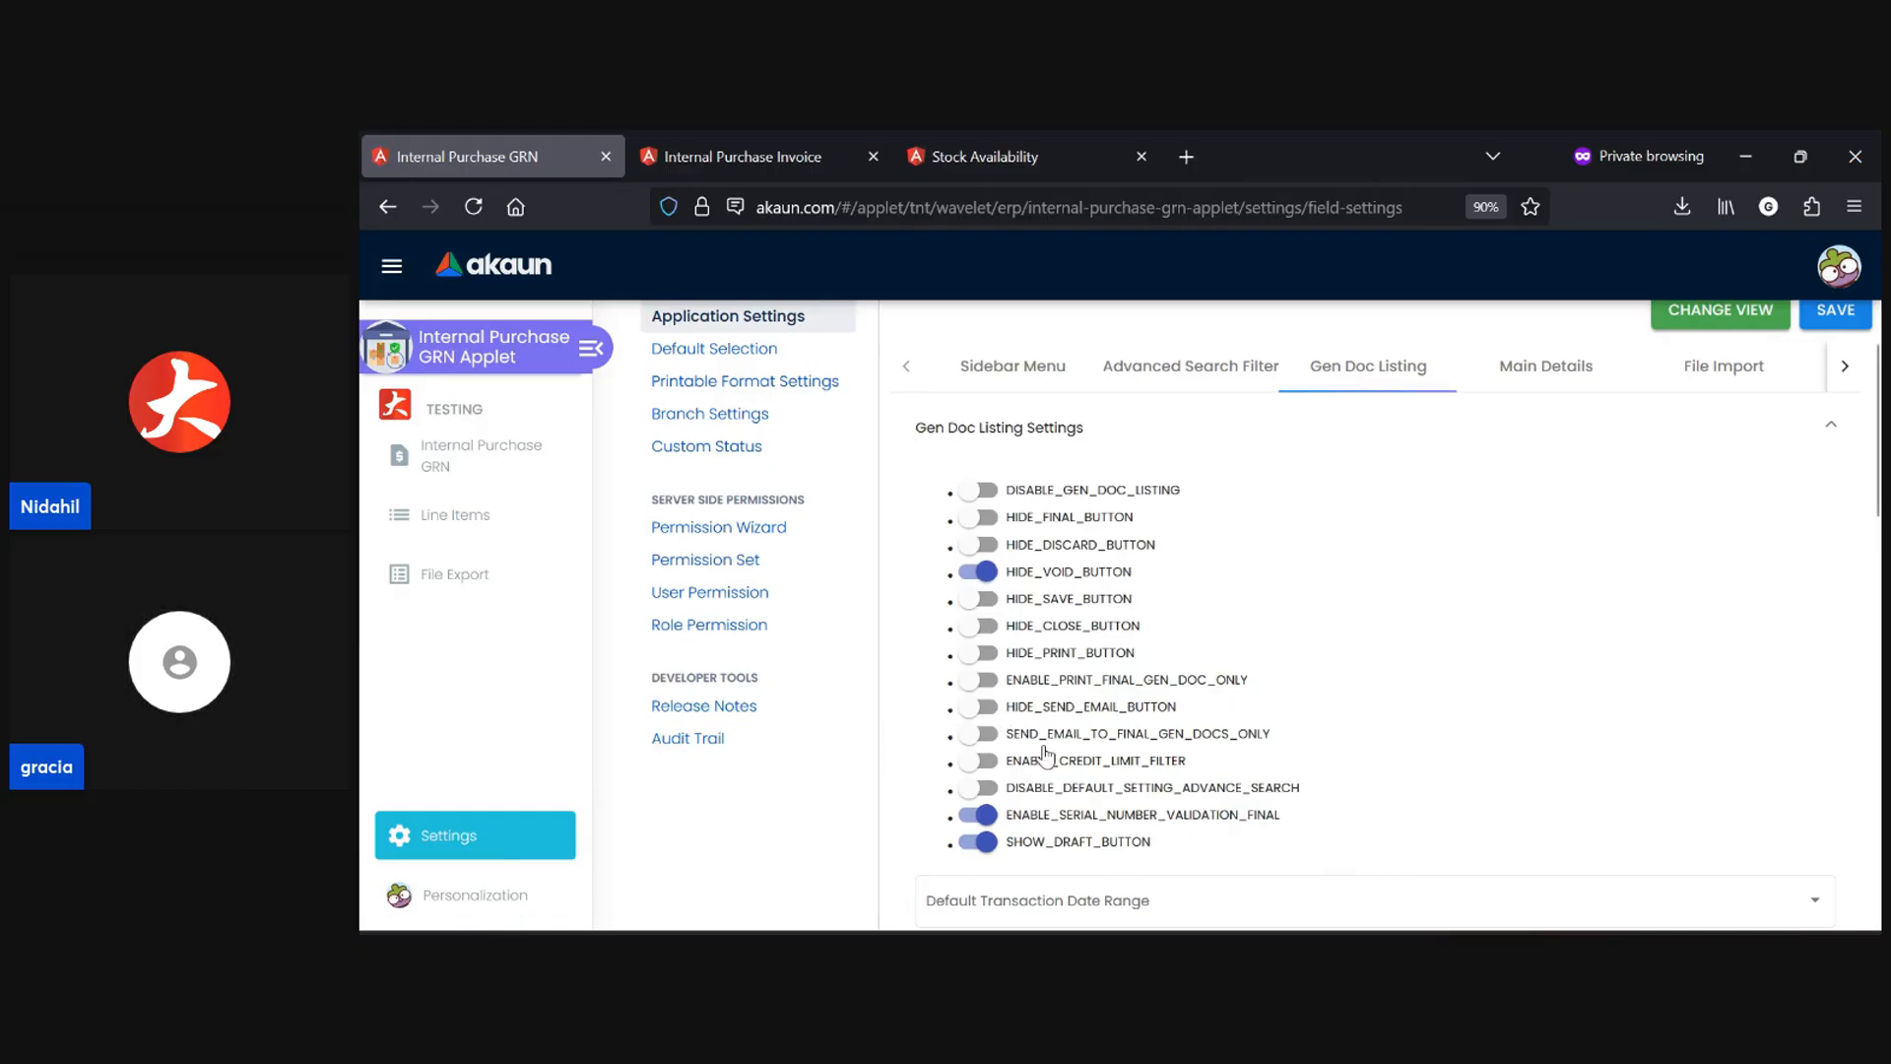
pyautogui.scroll(-2, 1046, 755)
pyautogui.scroll(-2, 1046, 755)
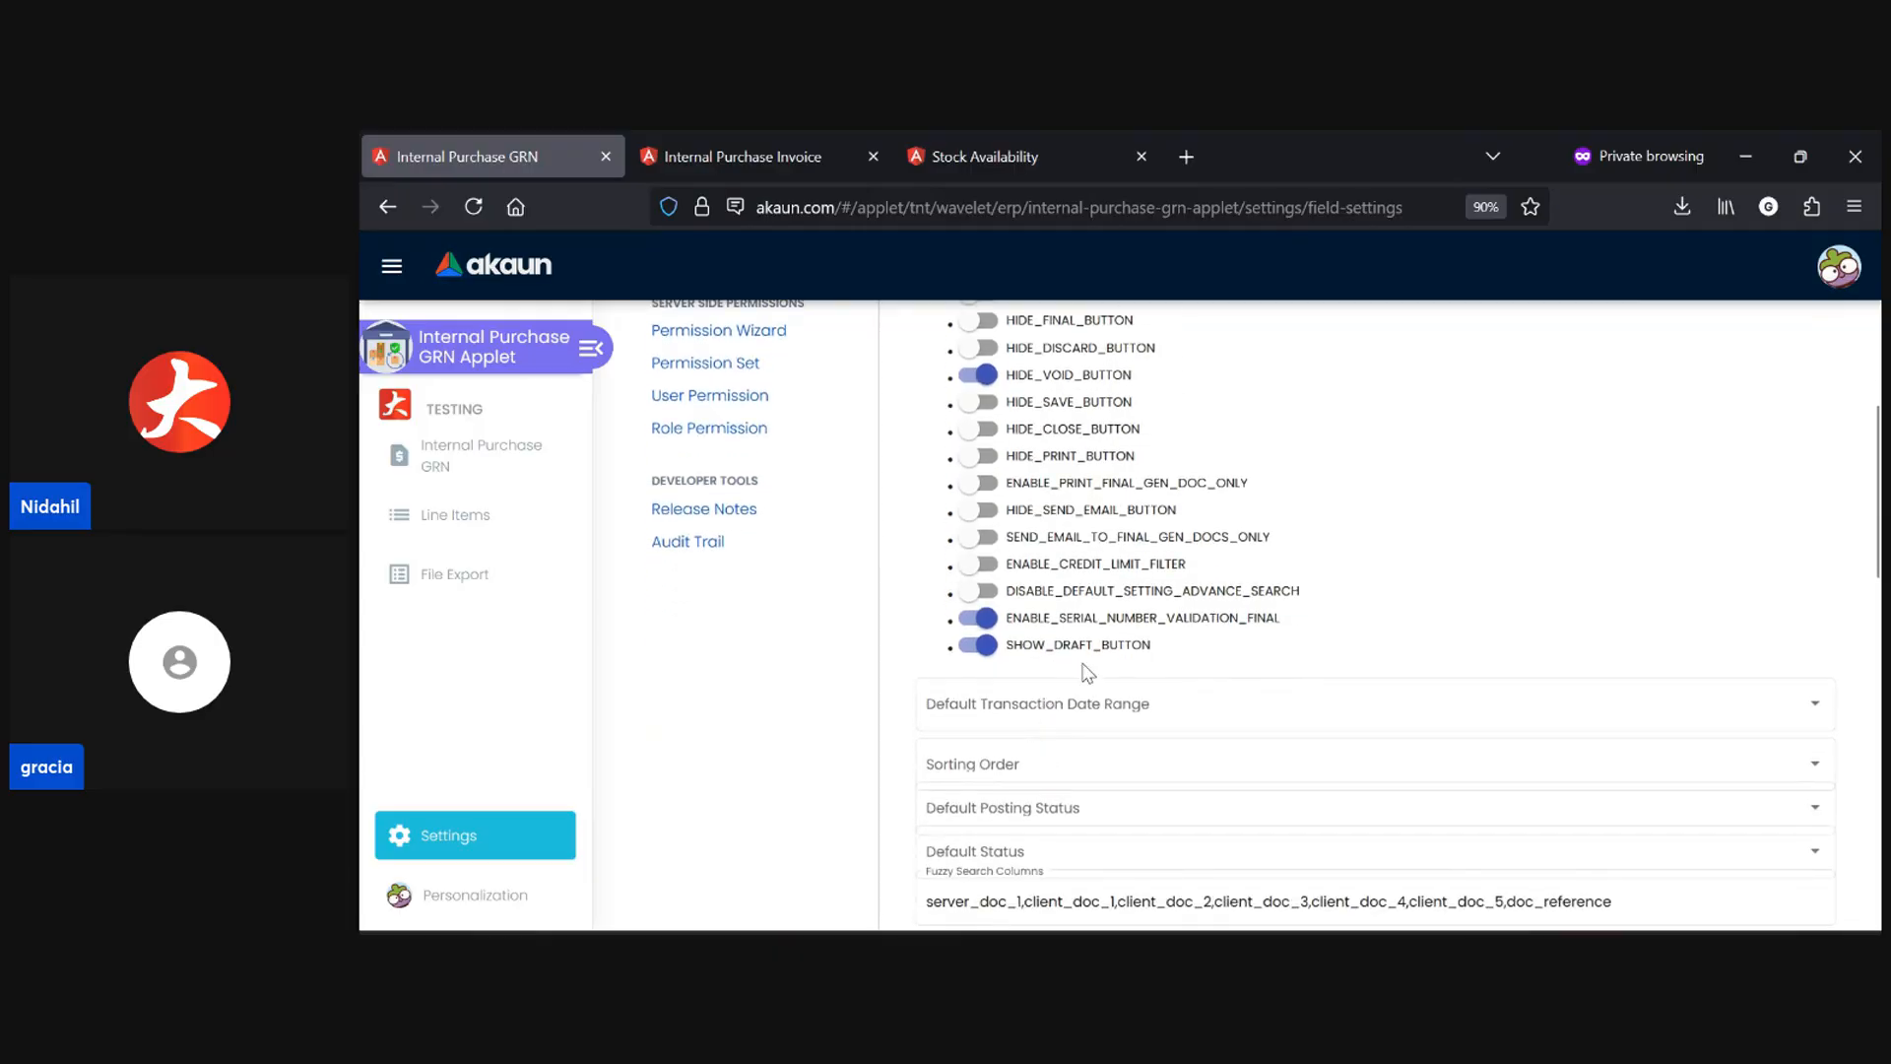
pyautogui.scroll(-5, 1087, 673)
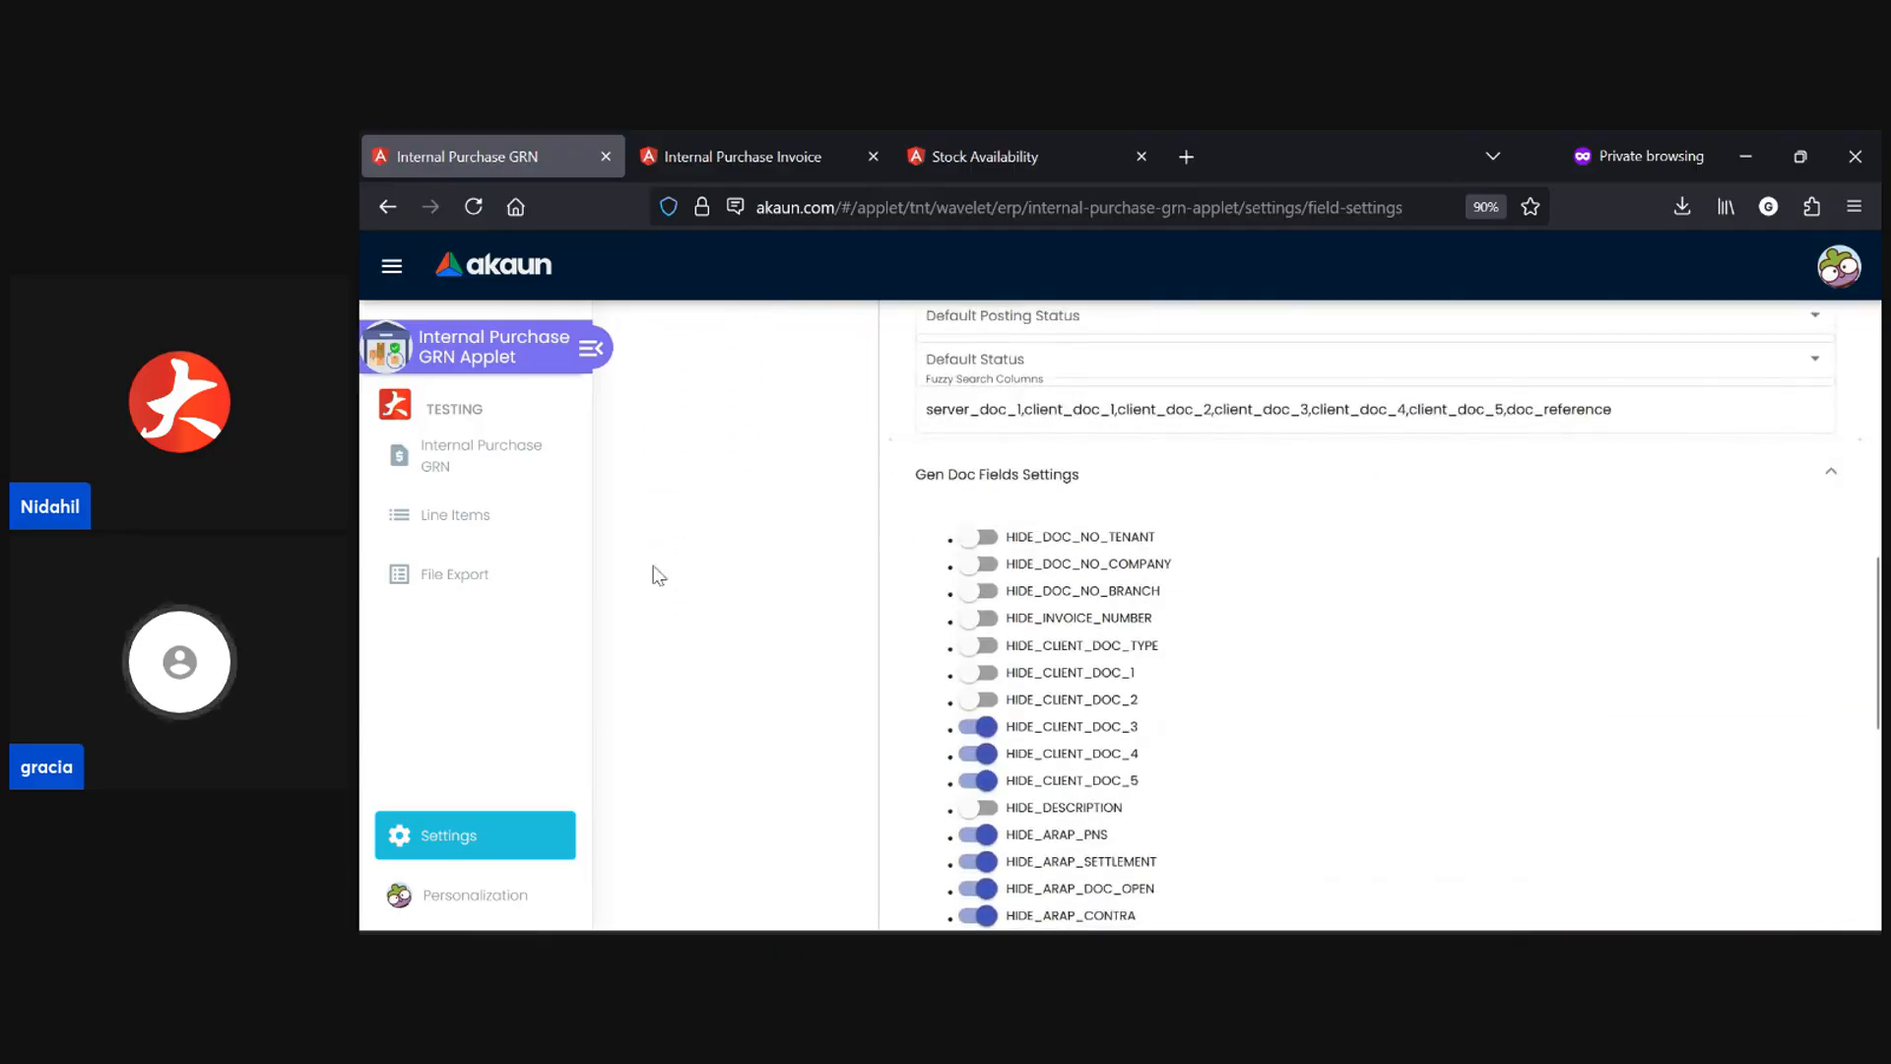
pyautogui.click(1132, 595)
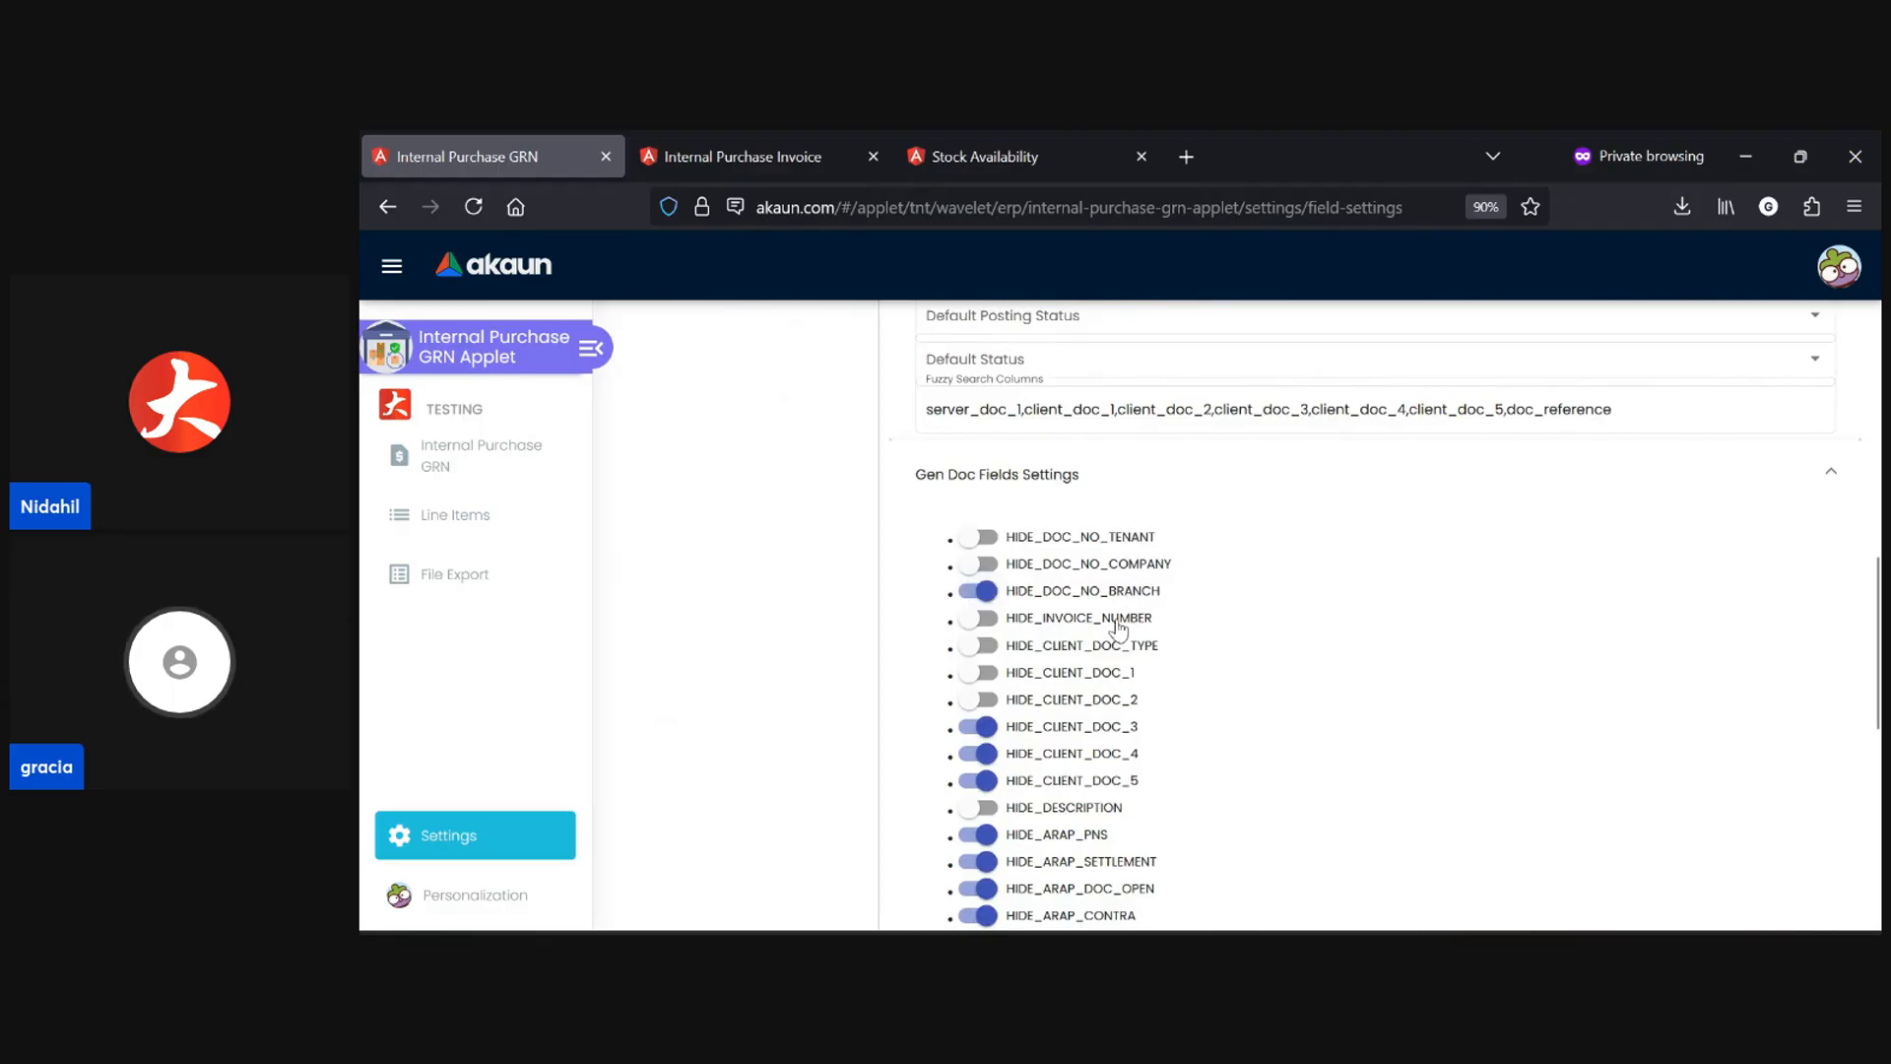
pyautogui.click(1079, 674)
pyautogui.click(1076, 701)
pyautogui.scroll(-5, 1076, 705)
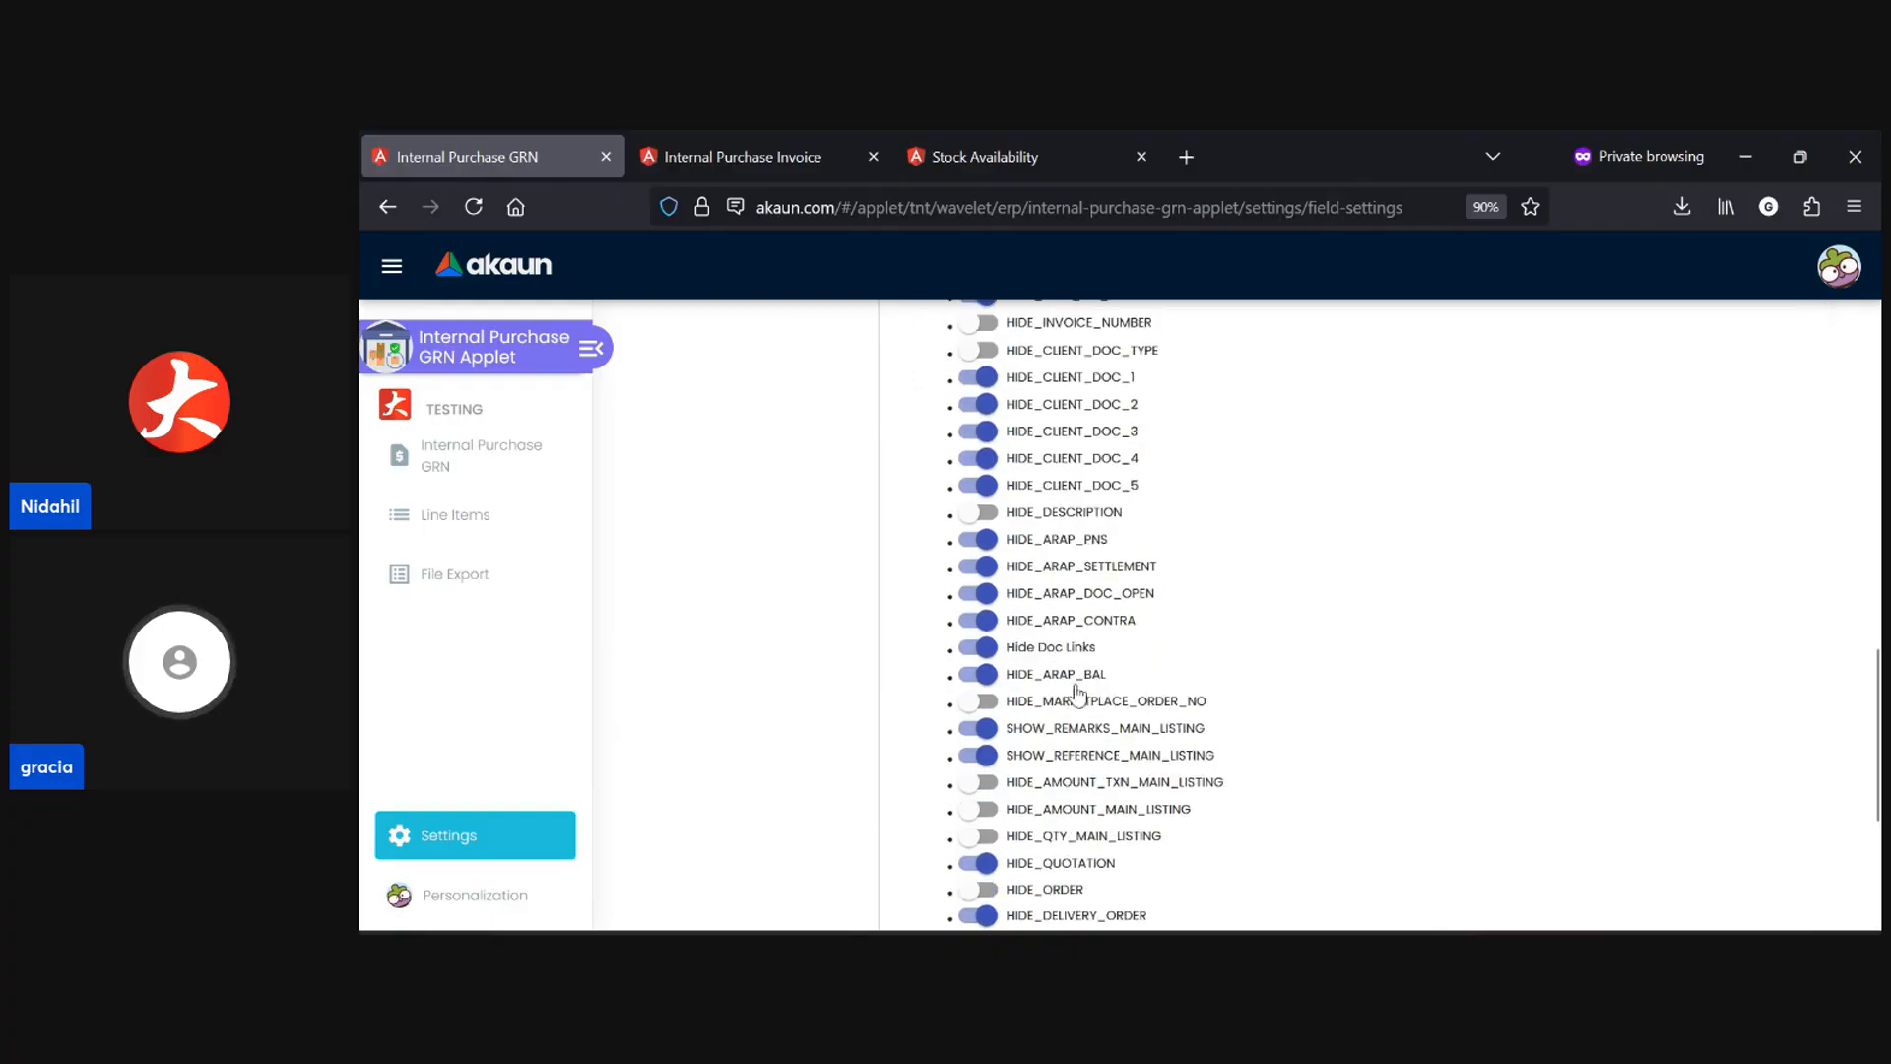
# - Turn on ENABLE_AUTO_POPUP under Create & Print Documents and expand the Vertical UI Setting section
pyautogui.scroll(-2, 1084, 678)
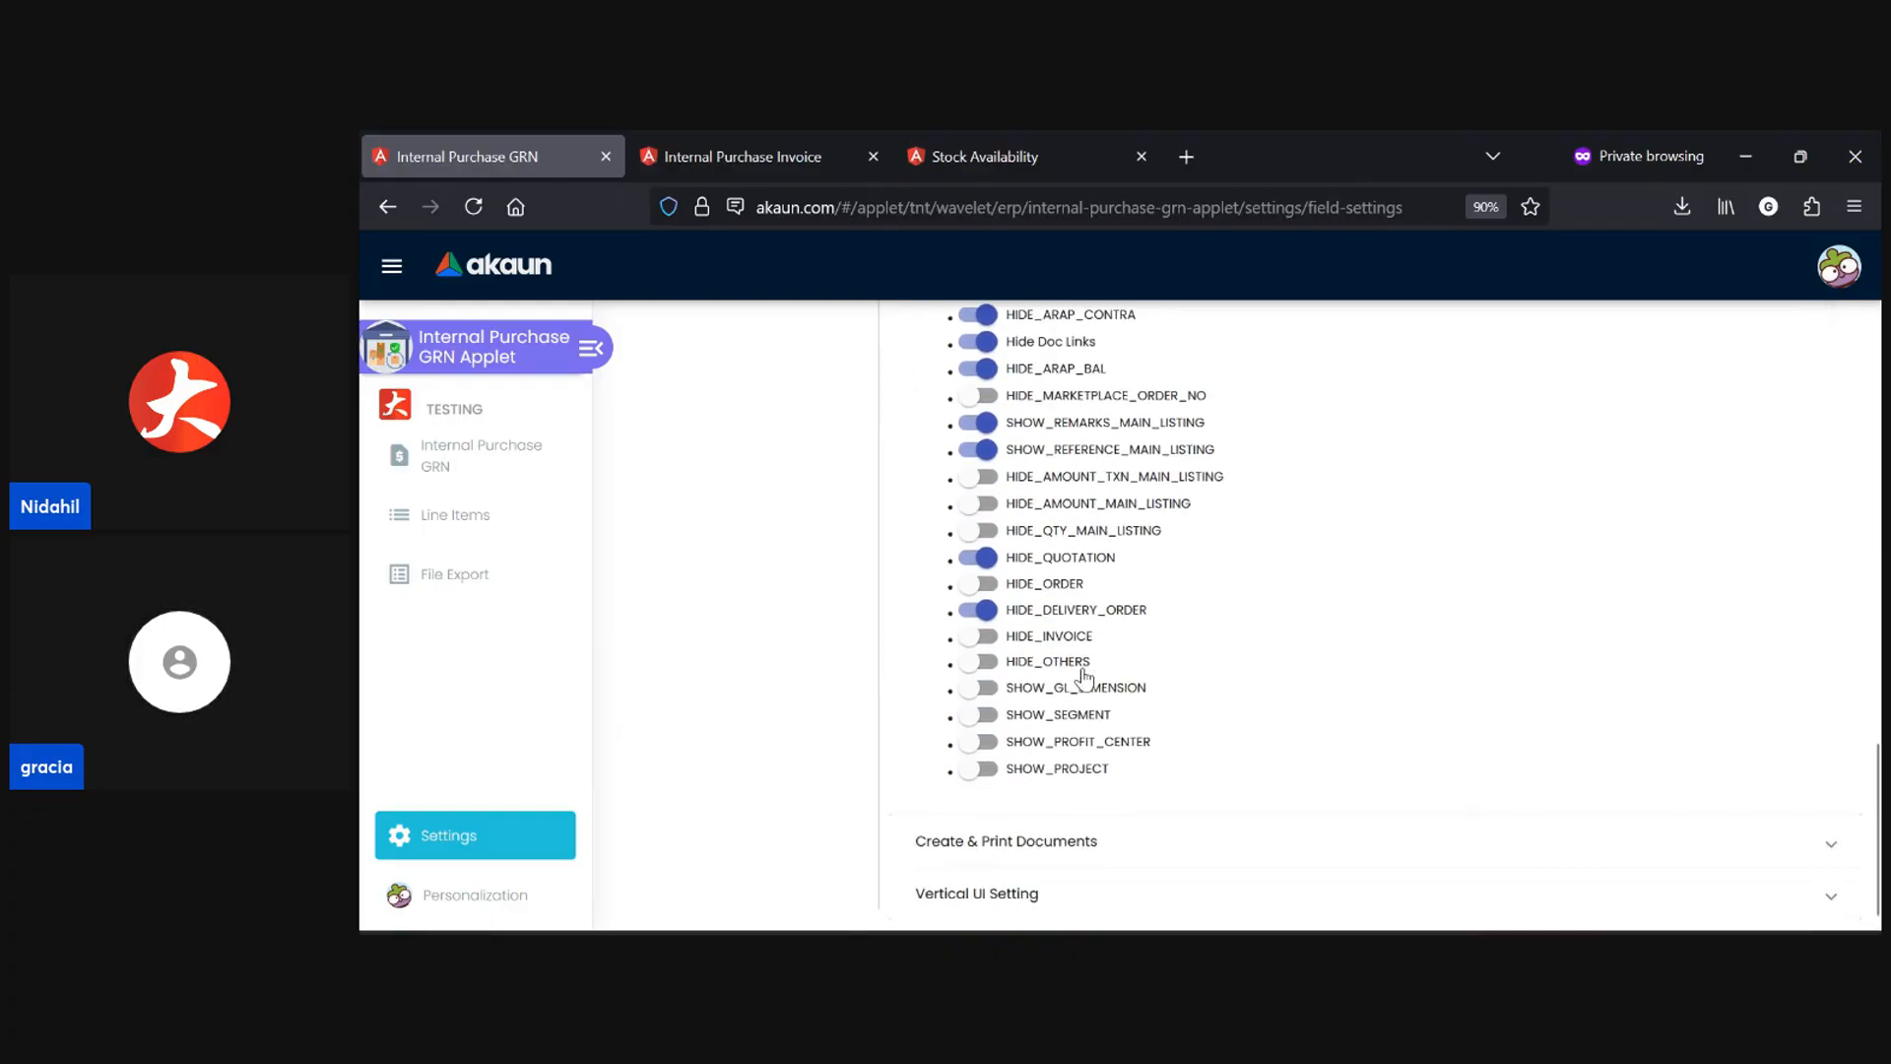
pyautogui.click(1034, 845)
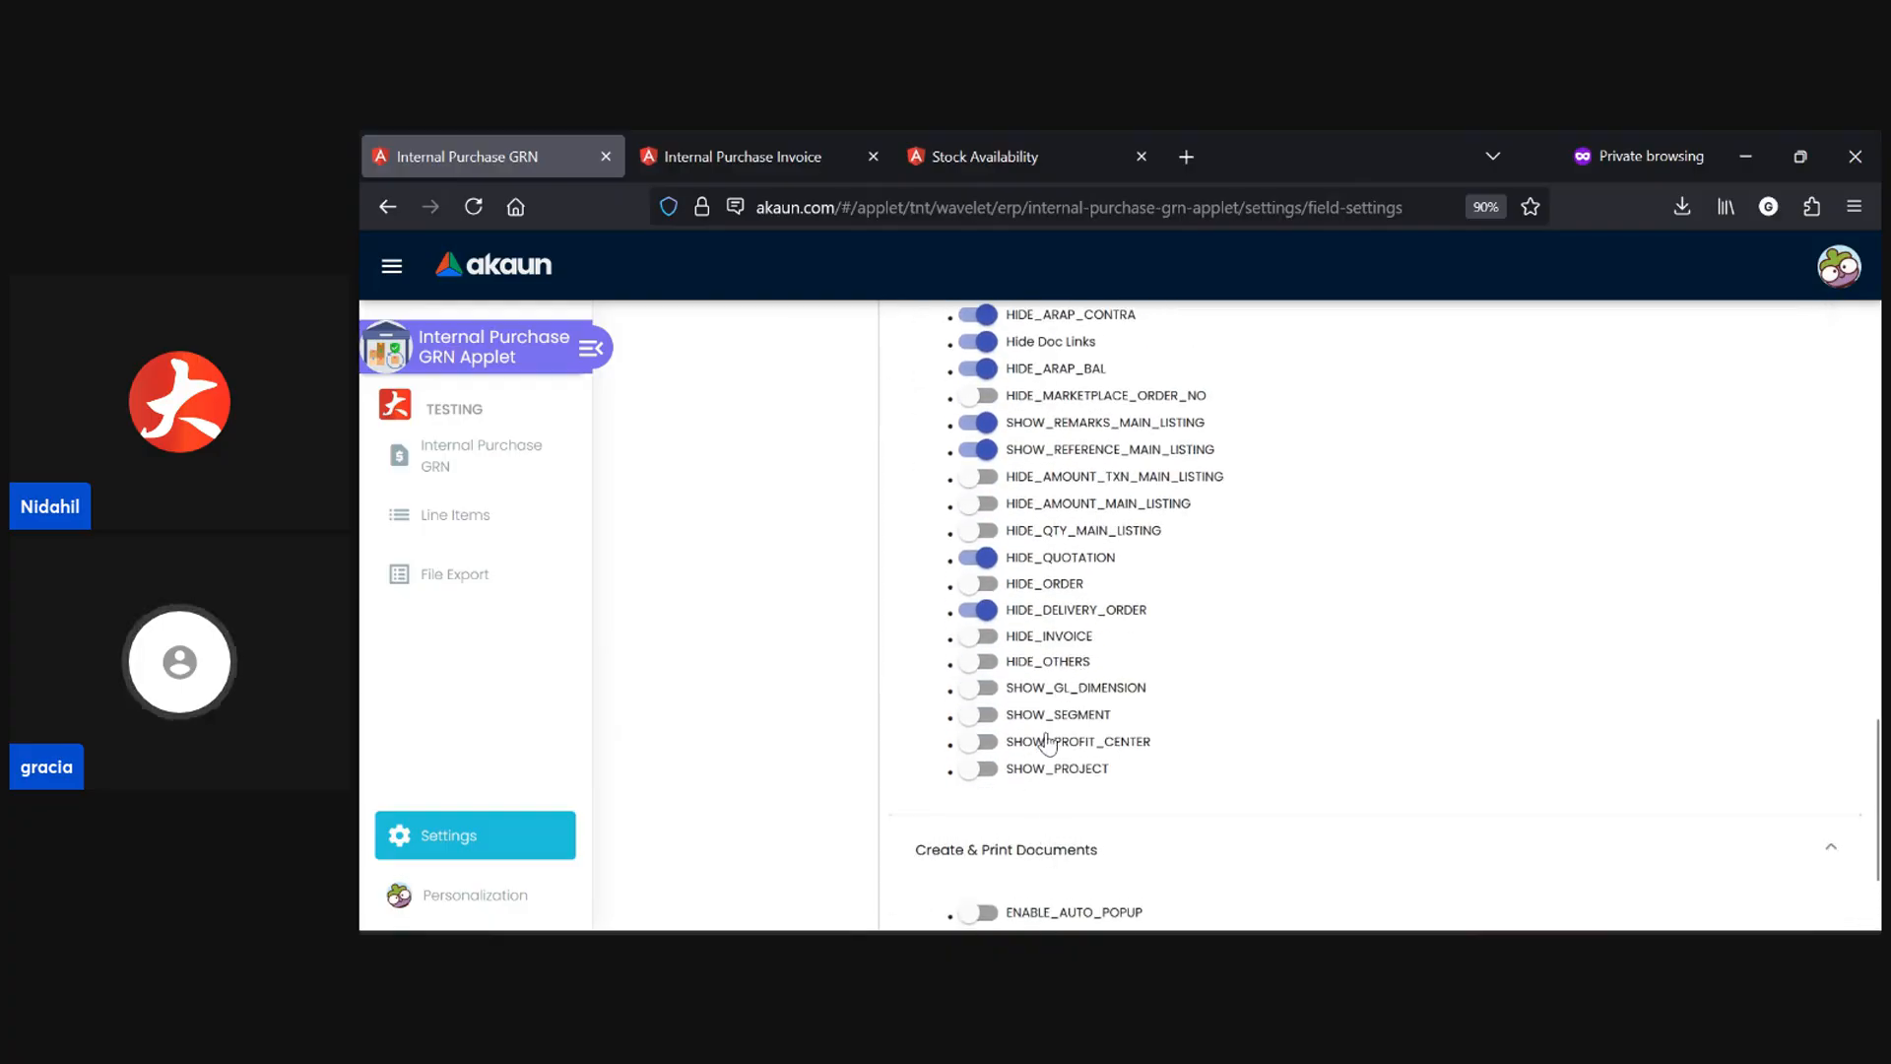
pyautogui.scroll(-2, 988, 725)
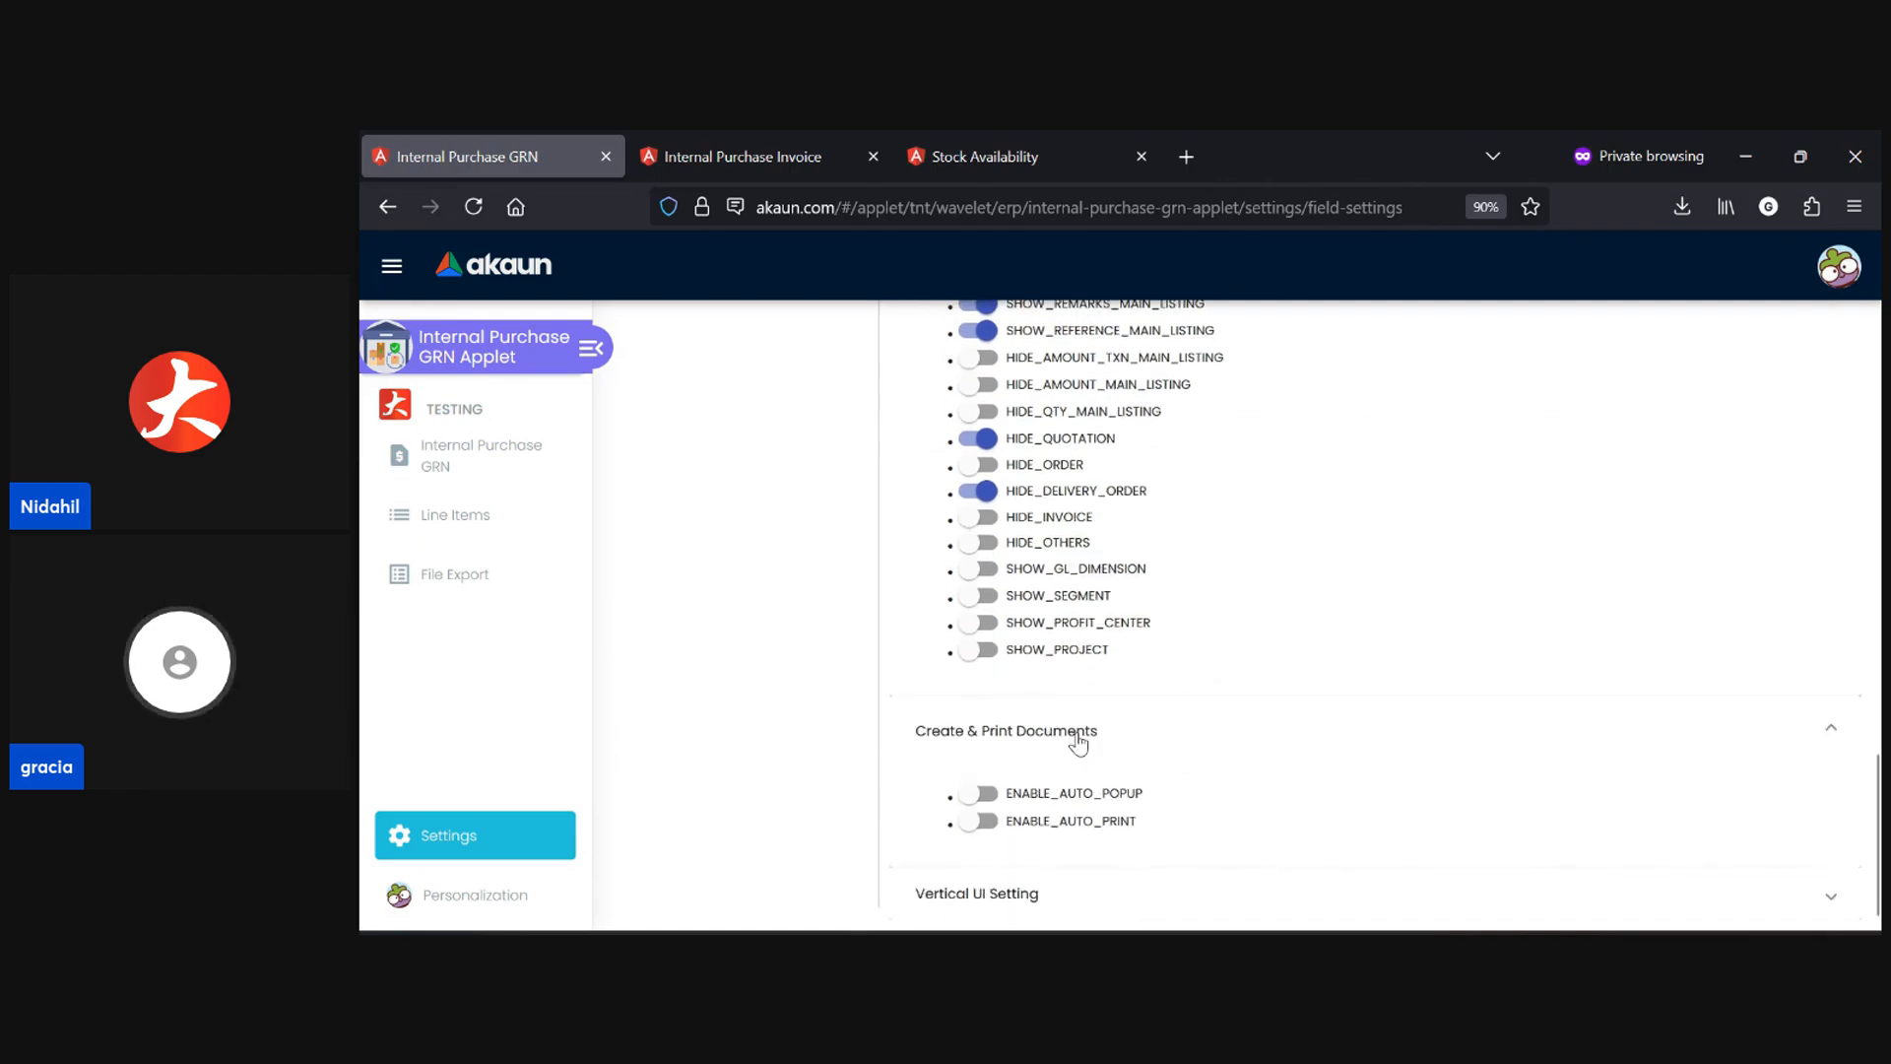
pyautogui.click(1059, 796)
pyautogui.click(1023, 897)
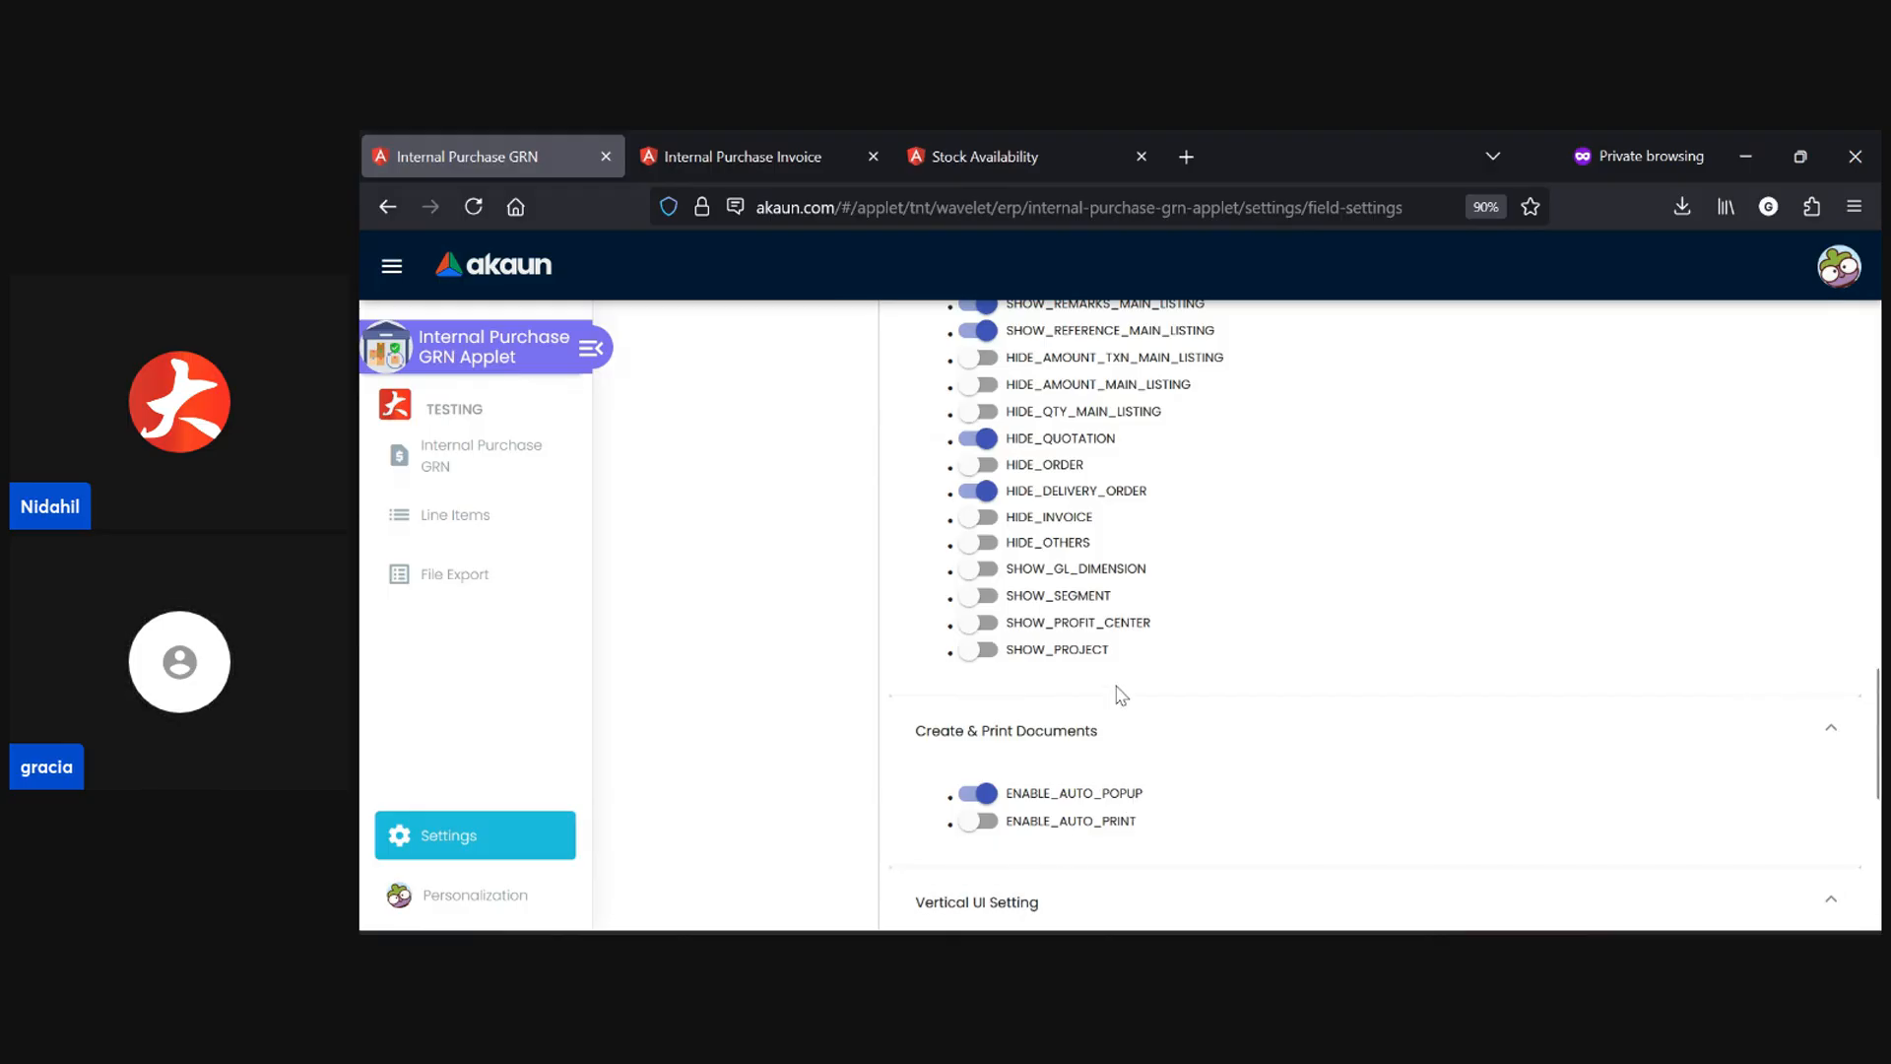
# - Look through the Doc Settings toggles of the Main Details section in the Application Settings
pyautogui.scroll(15, 1426, 582)
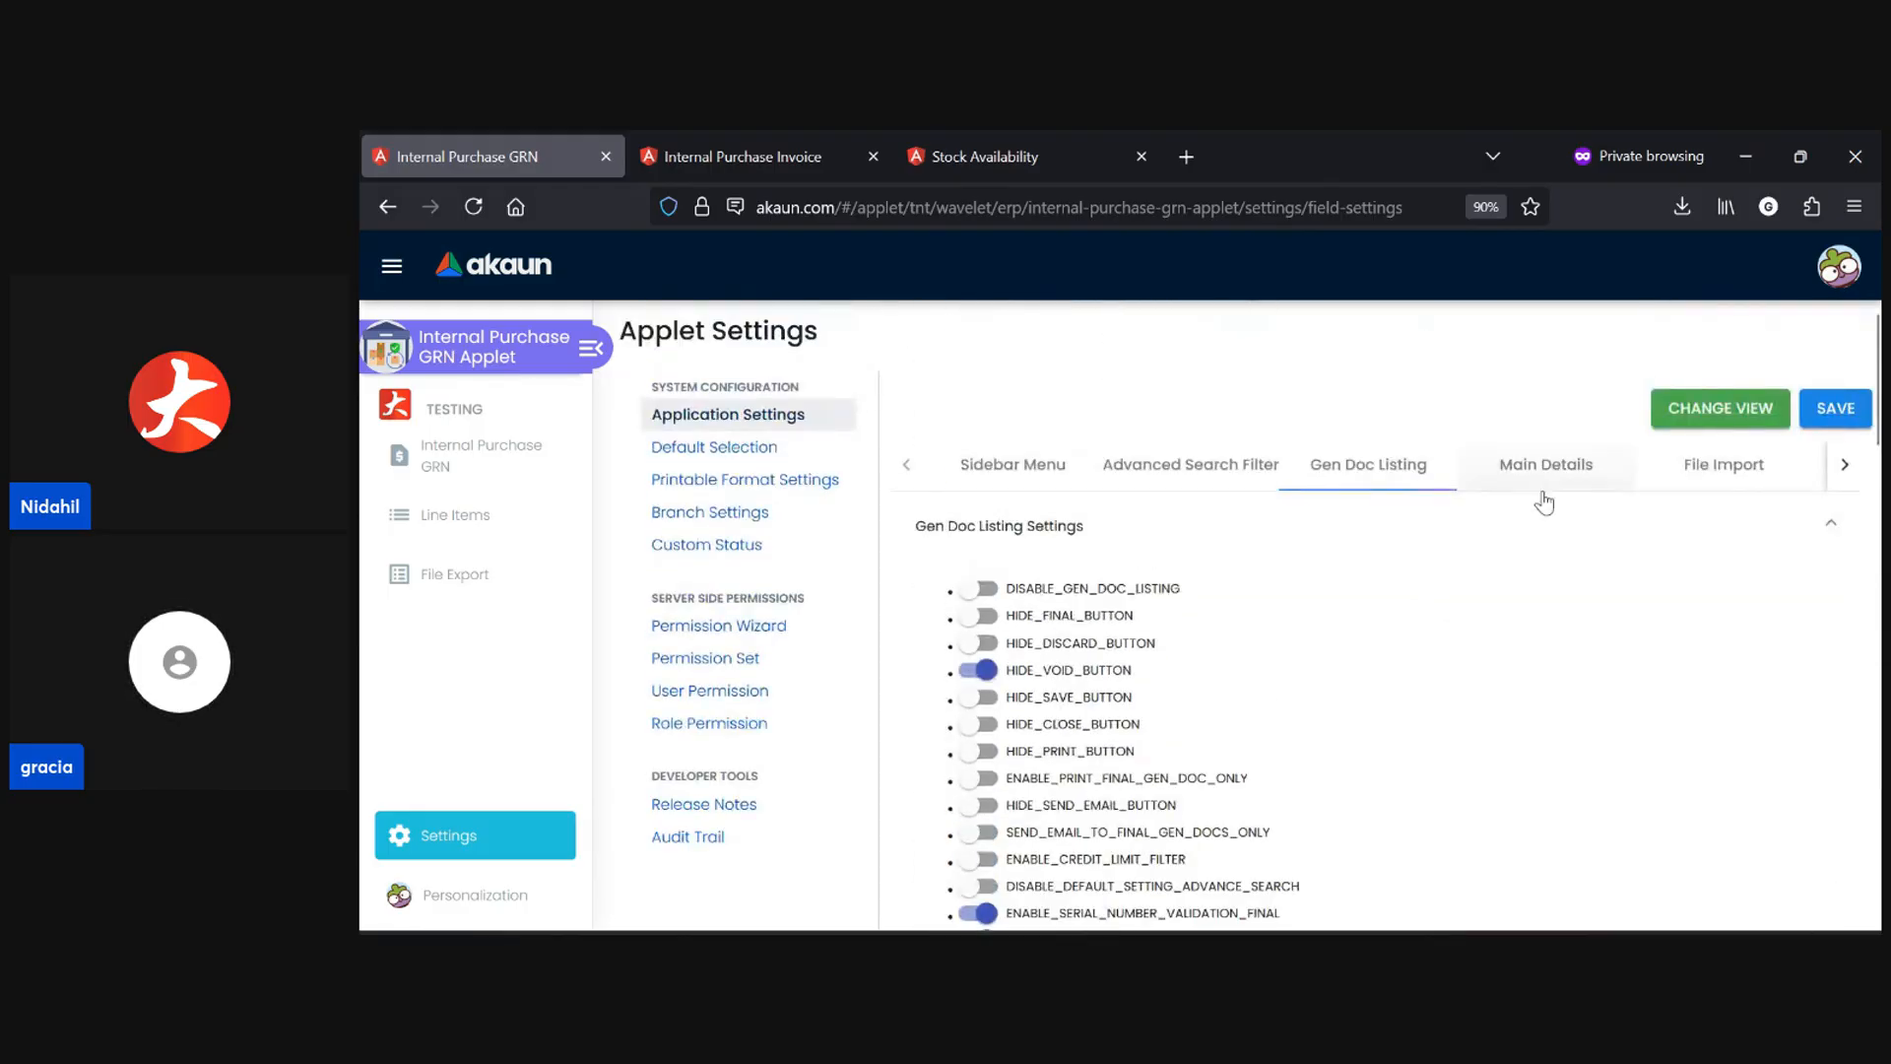
pyautogui.click(1495, 493)
pyautogui.click(1125, 540)
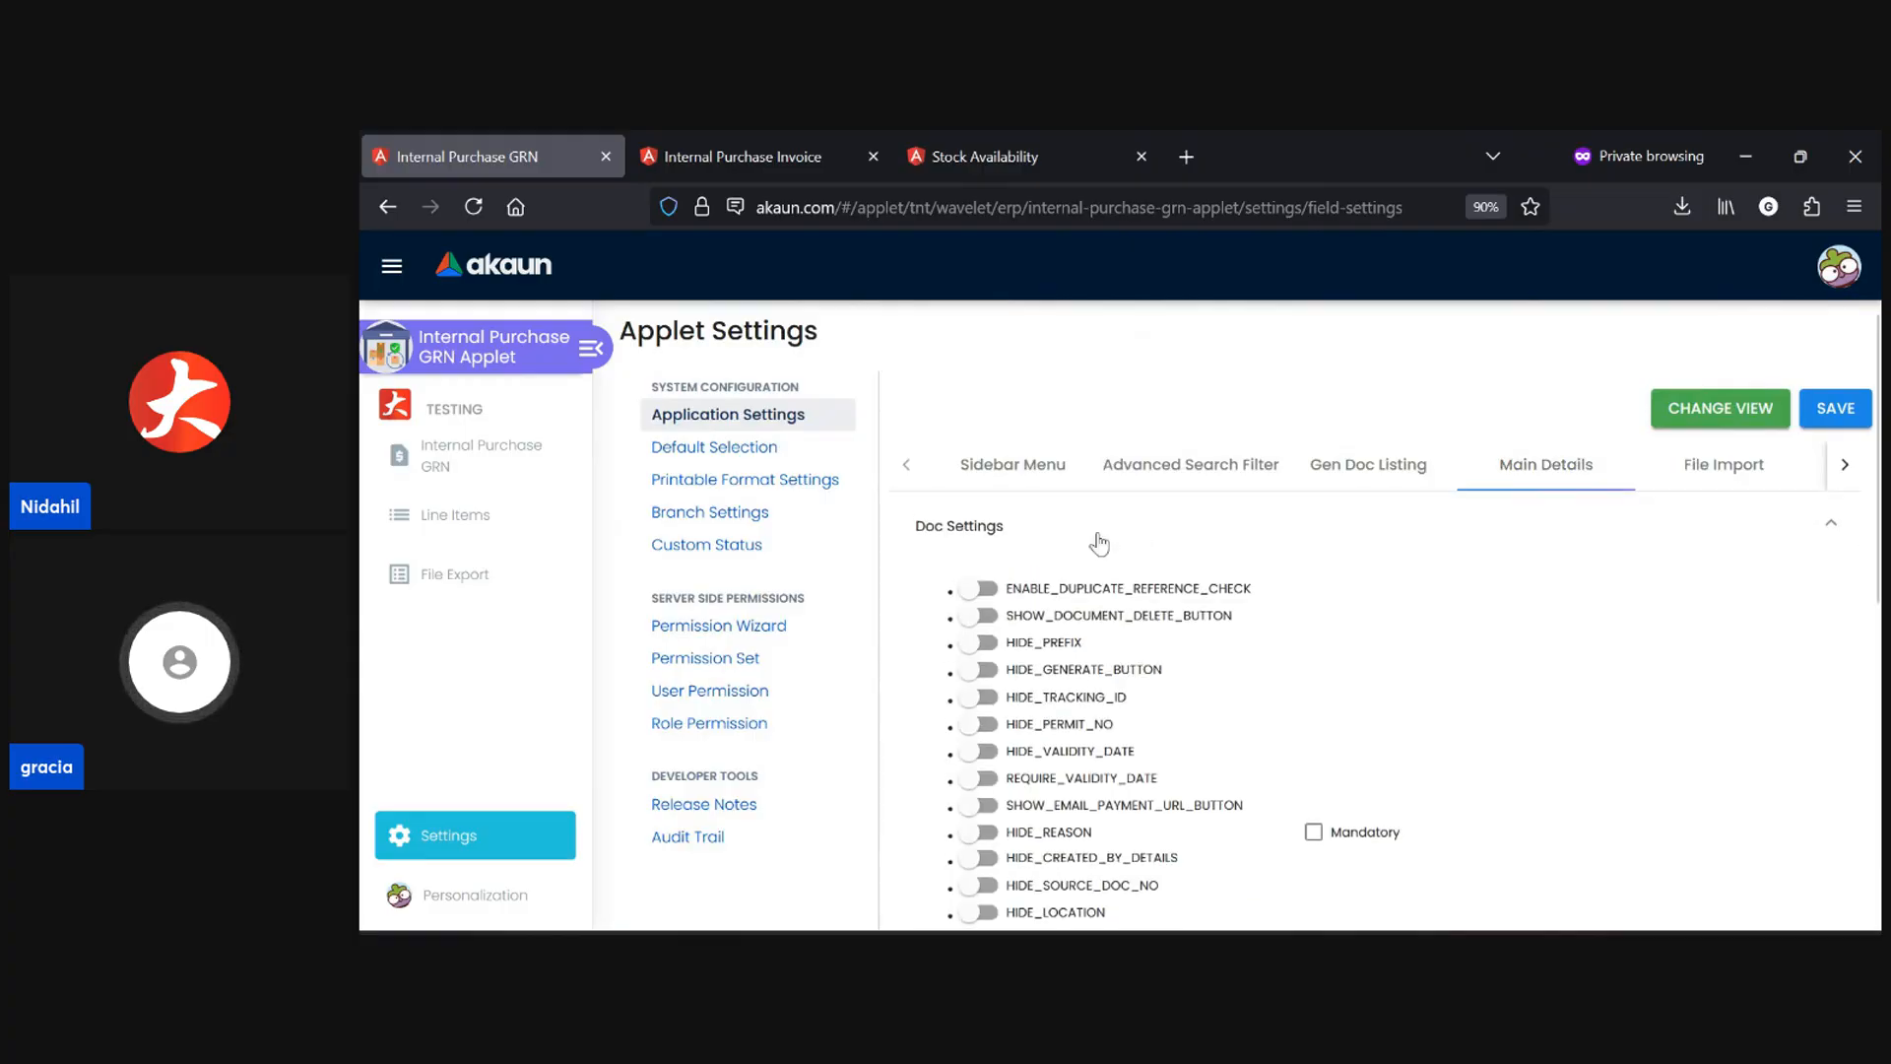
pyautogui.scroll(-6, 1125, 591)
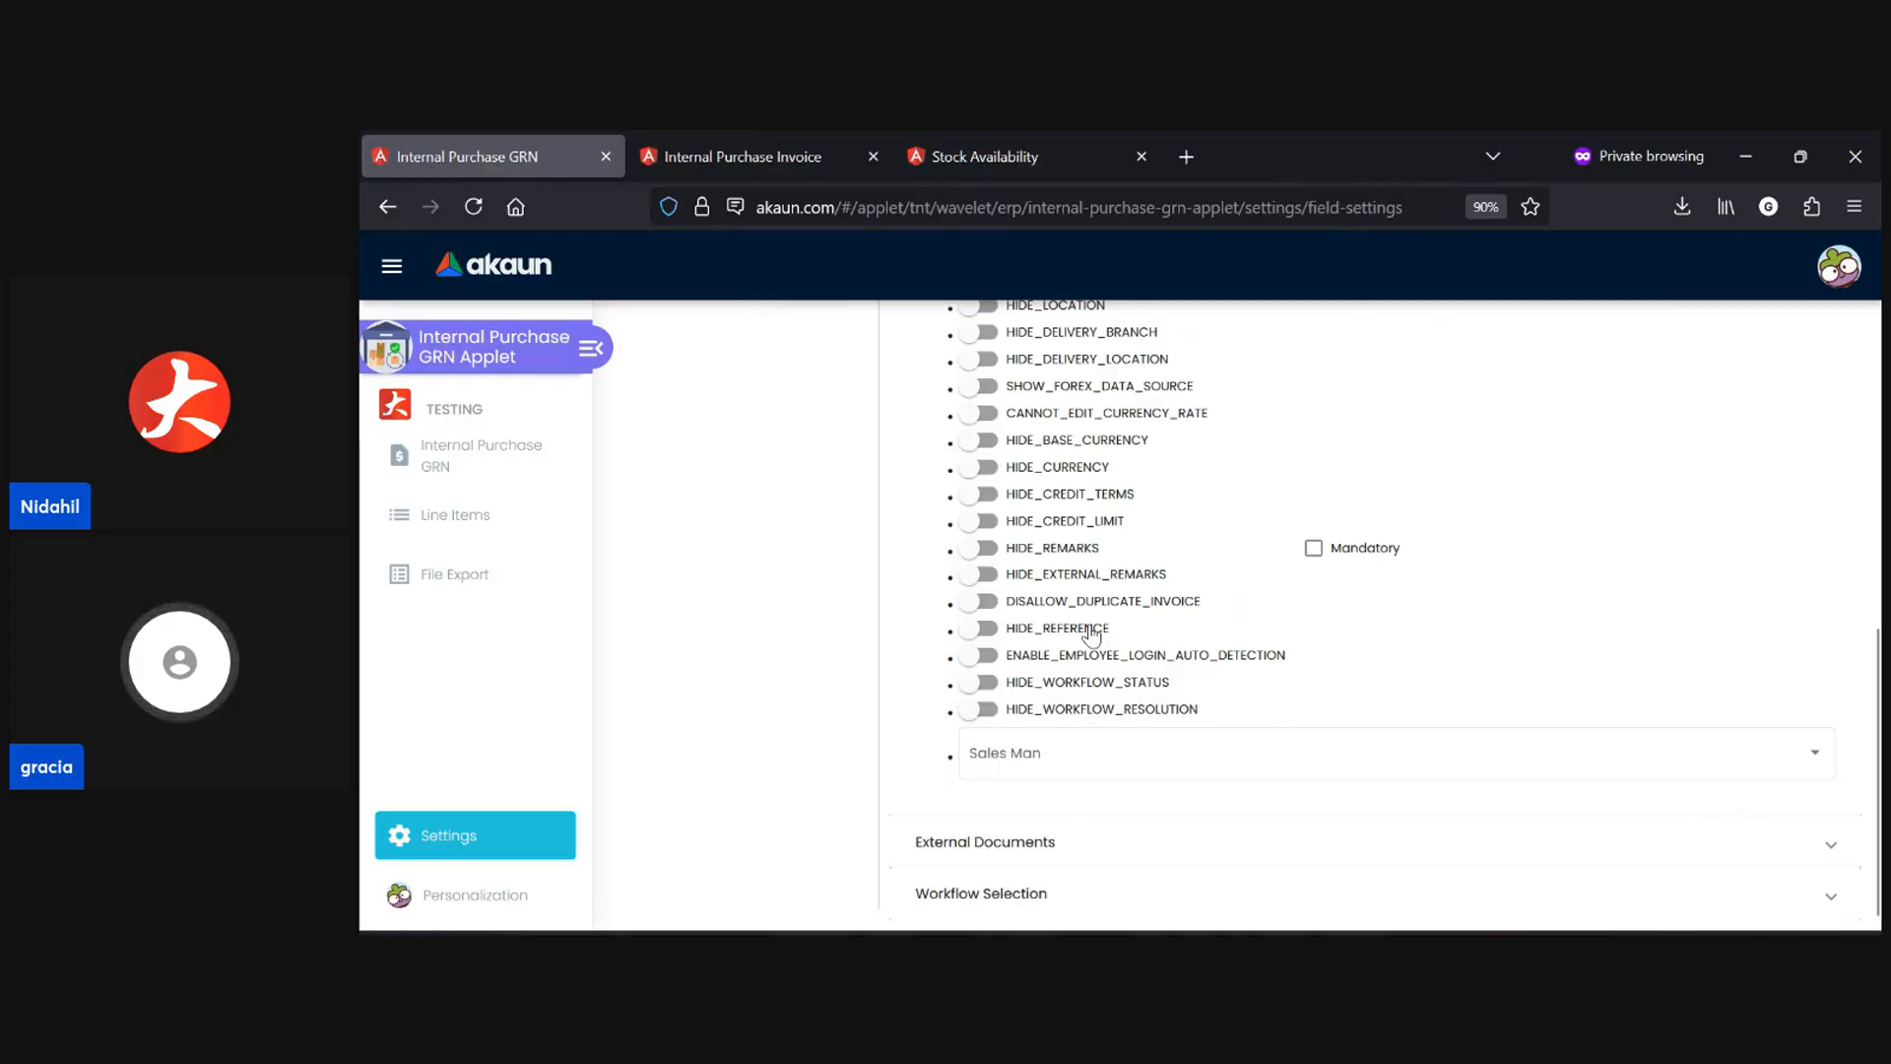
pyautogui.scroll(2, 1090, 635)
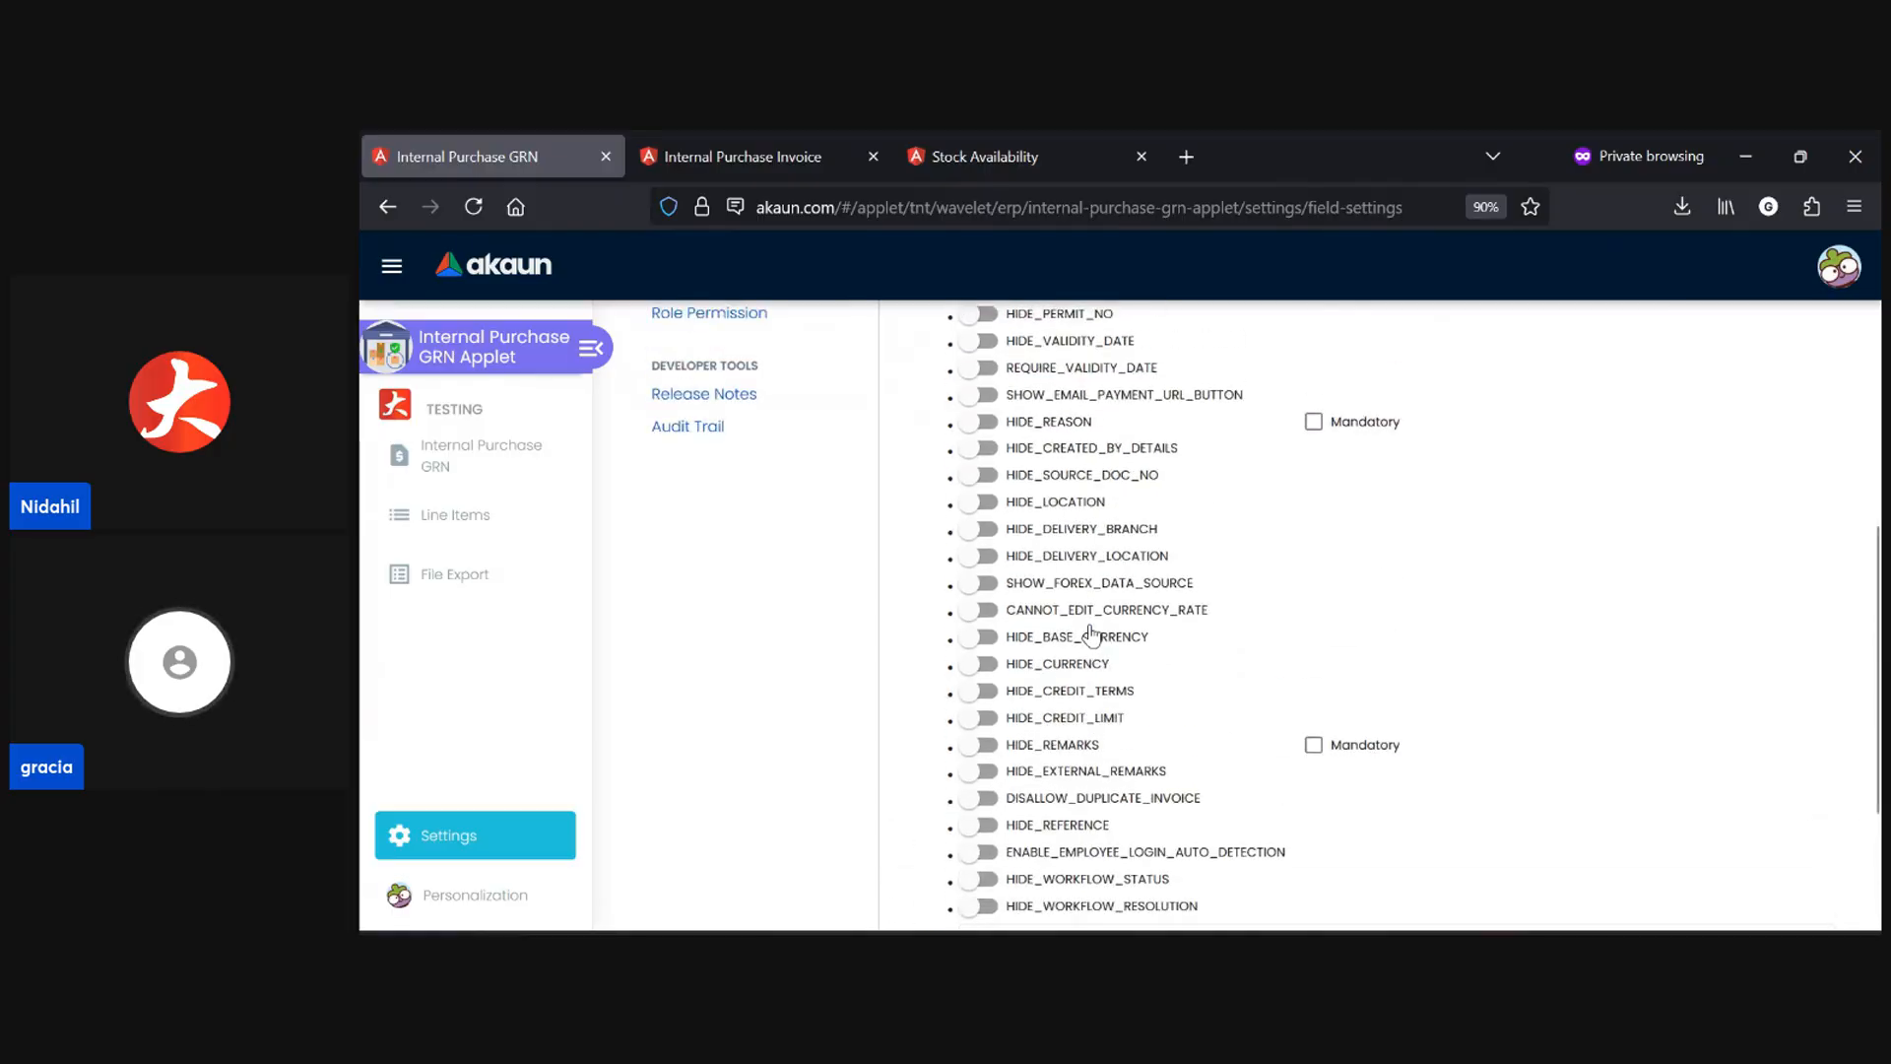
pyautogui.scroll(-2, 1091, 636)
pyautogui.scroll(5, 1083, 611)
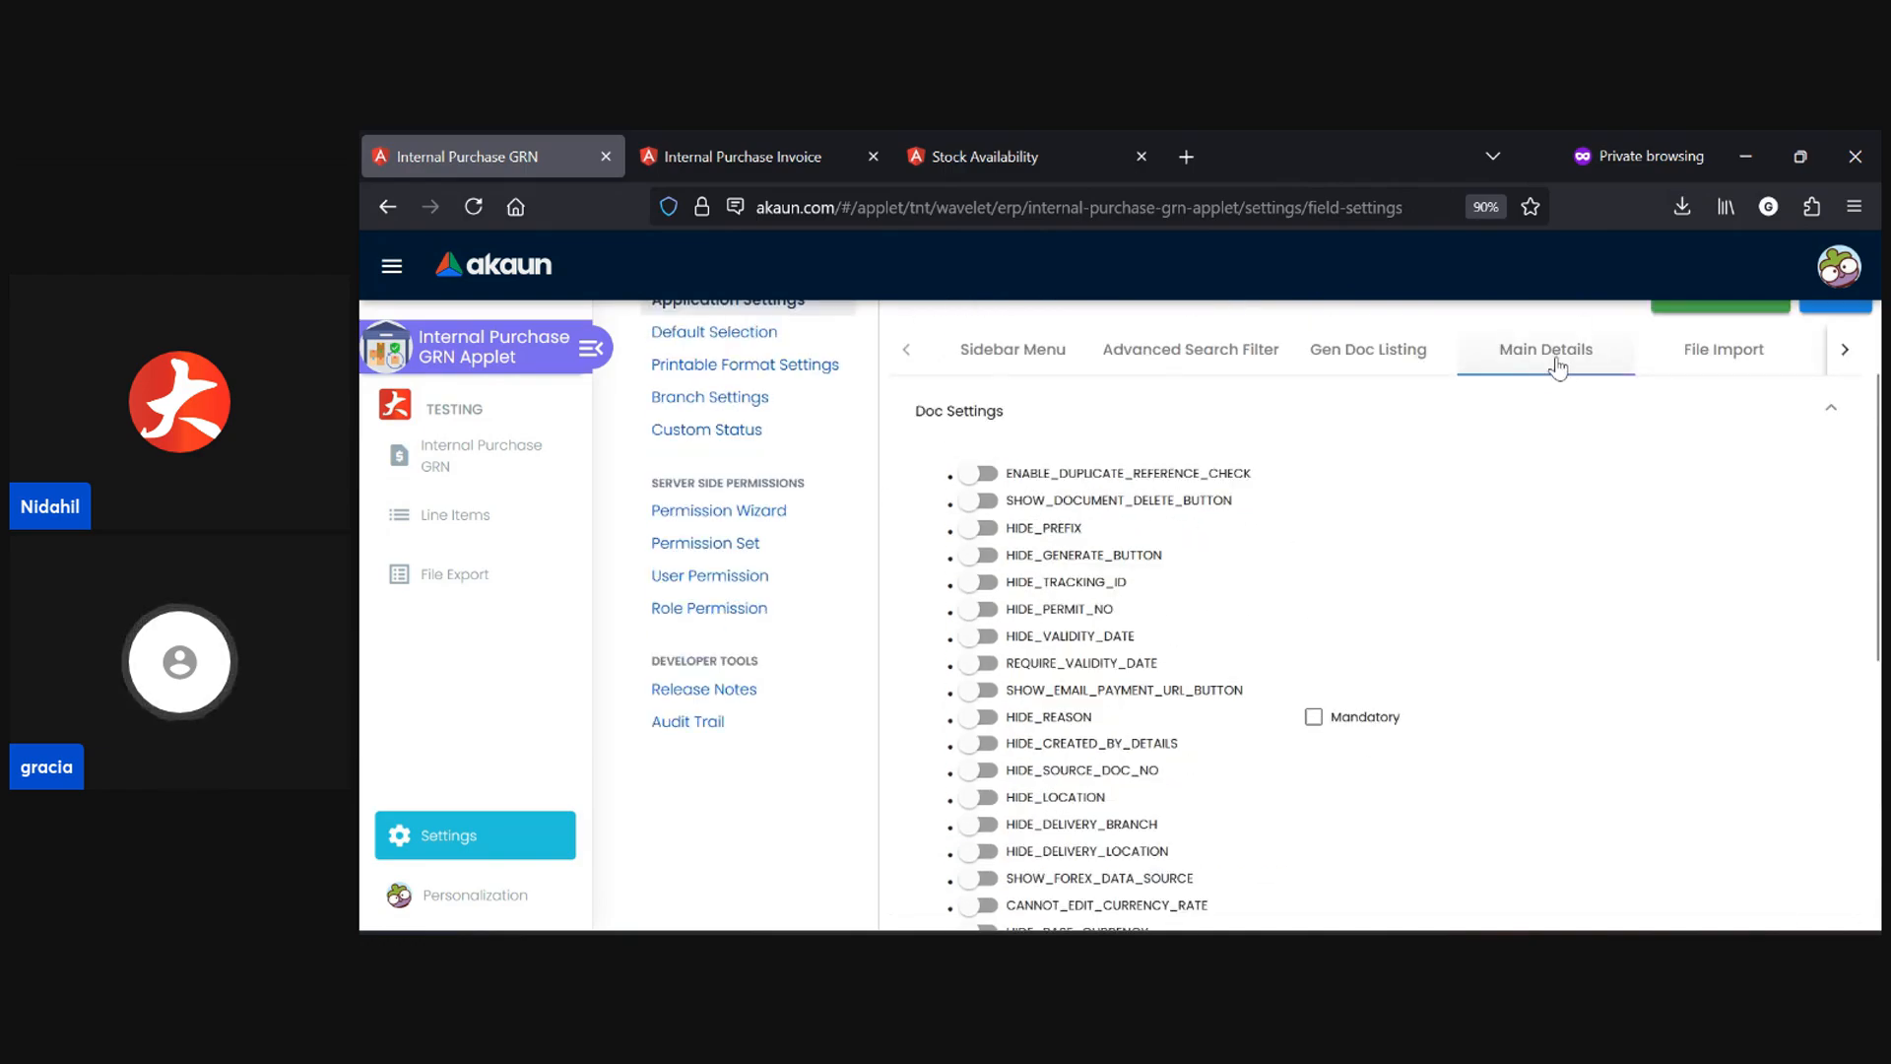
# - Look through the File Import, Account, Line Items, KO For, Payment, Search, Status and Miscellaneous options of the Application Settings
pyautogui.click(1719, 353)
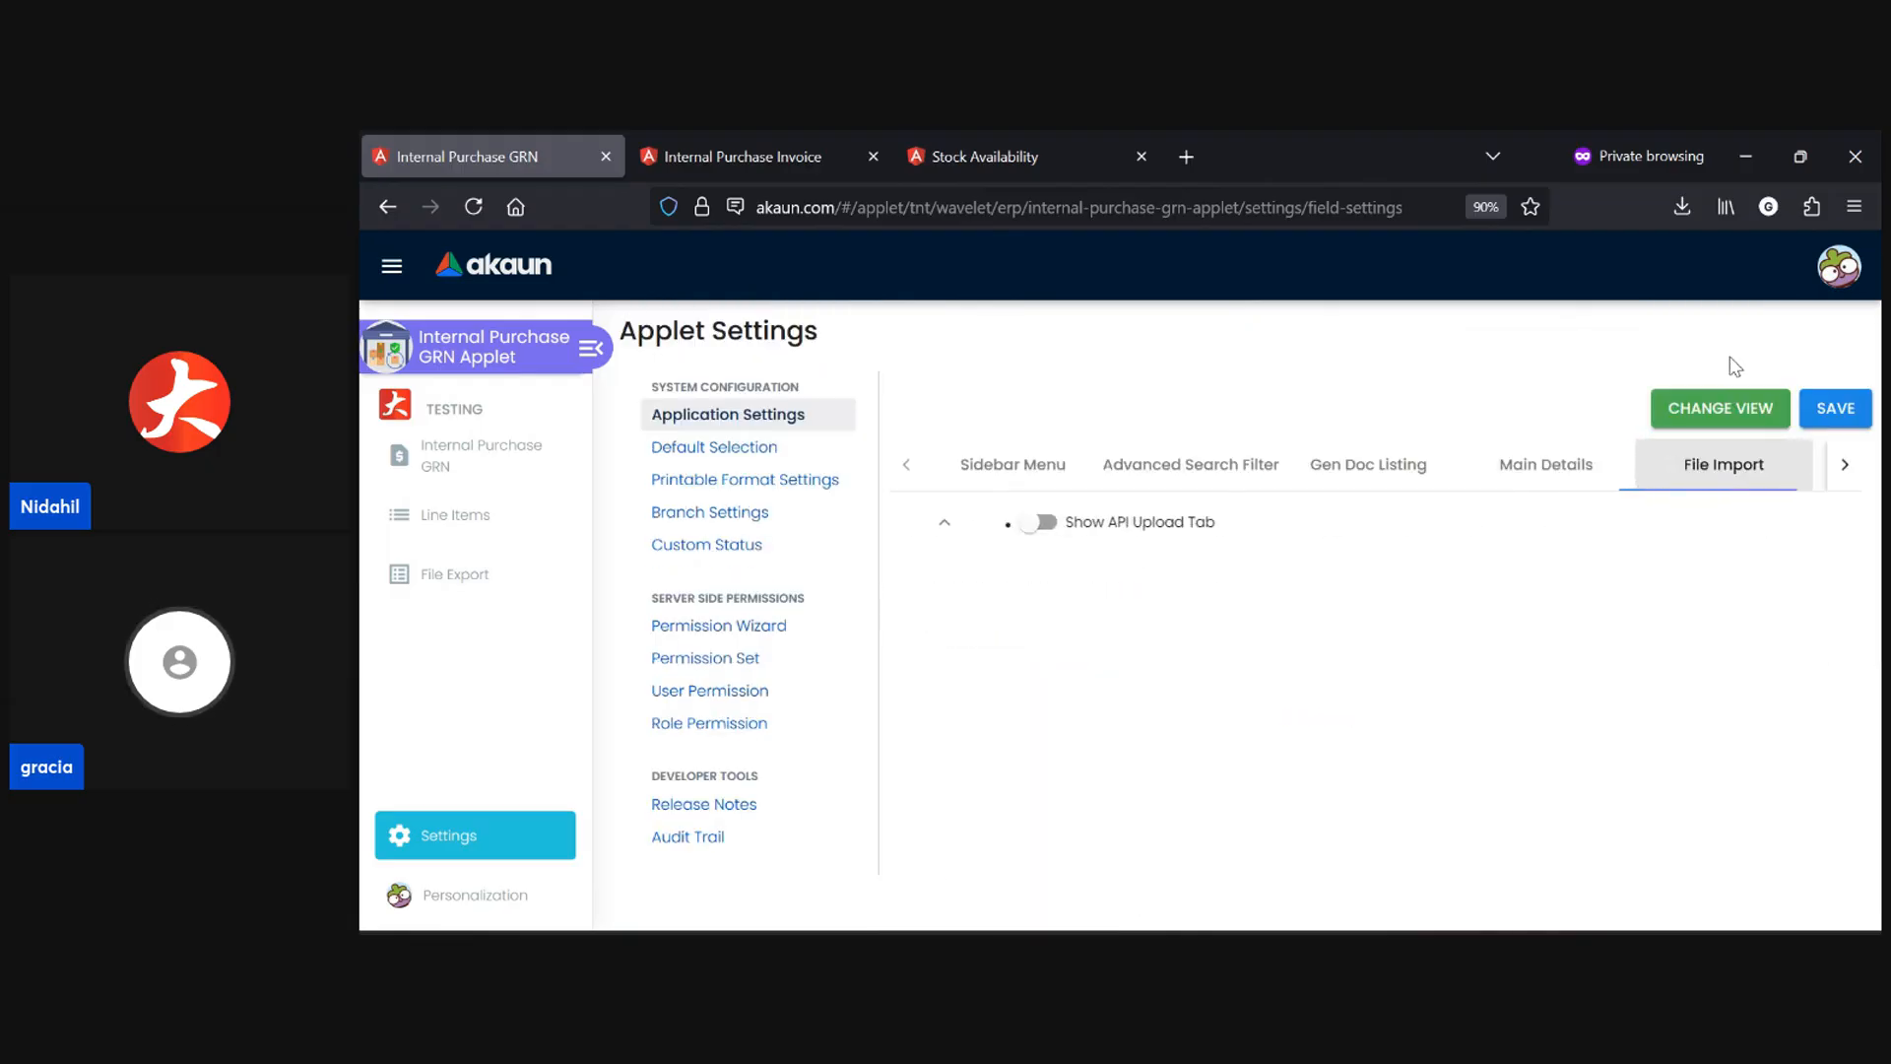
pyautogui.click(1854, 475)
pyautogui.click(1852, 474)
pyautogui.click(1665, 475)
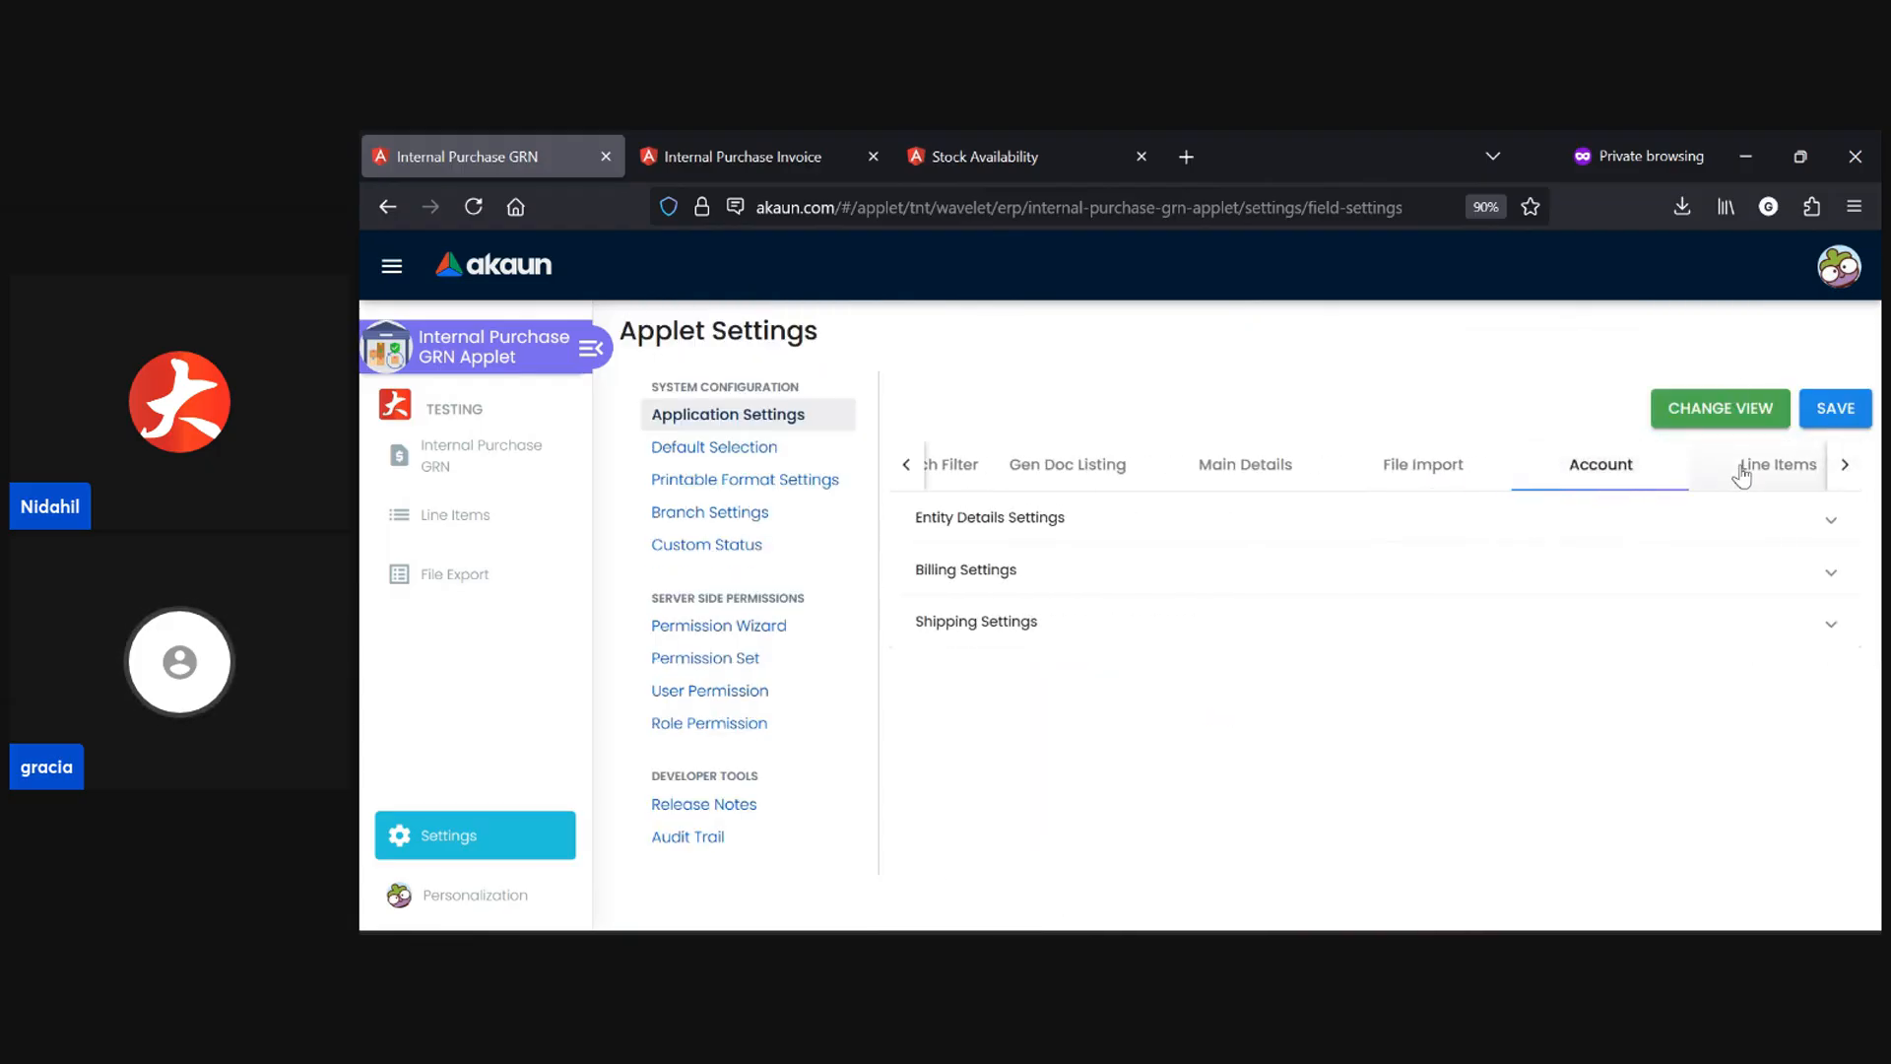
pyautogui.click(1741, 476)
pyautogui.click(1773, 464)
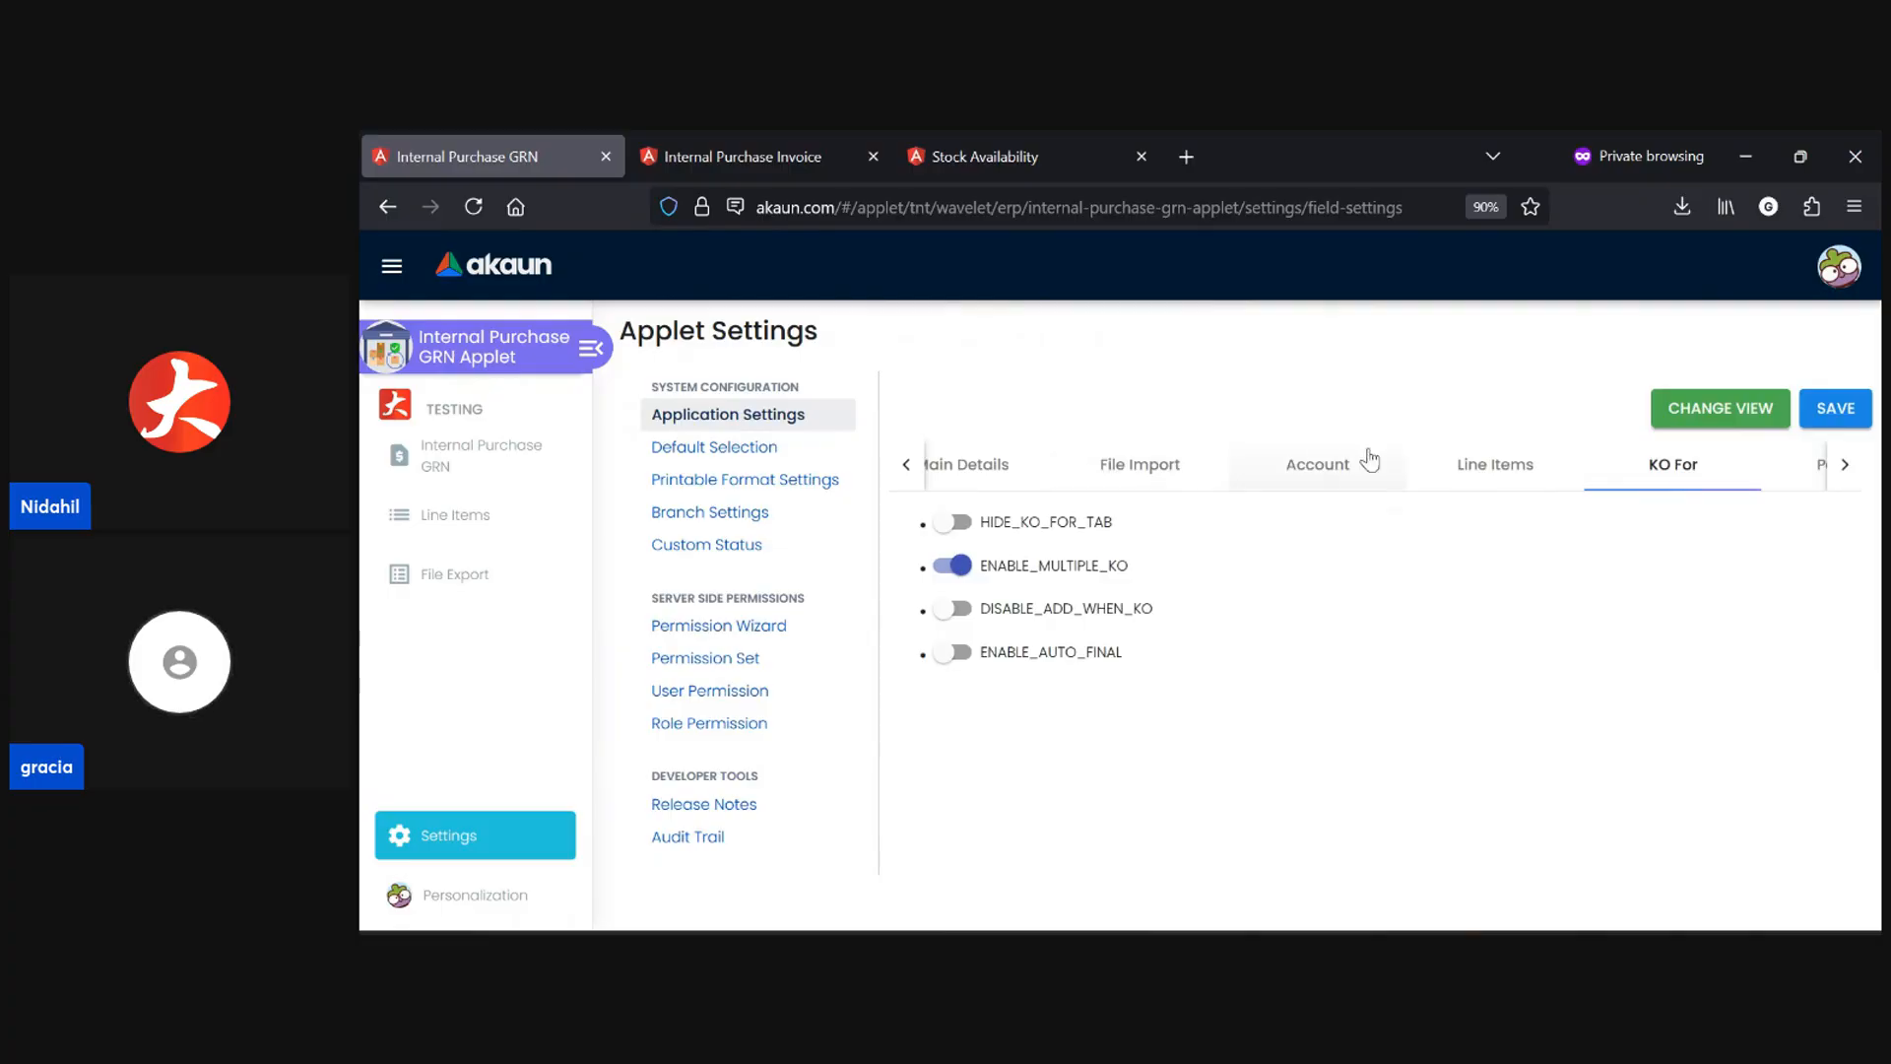
pyautogui.click(1802, 483)
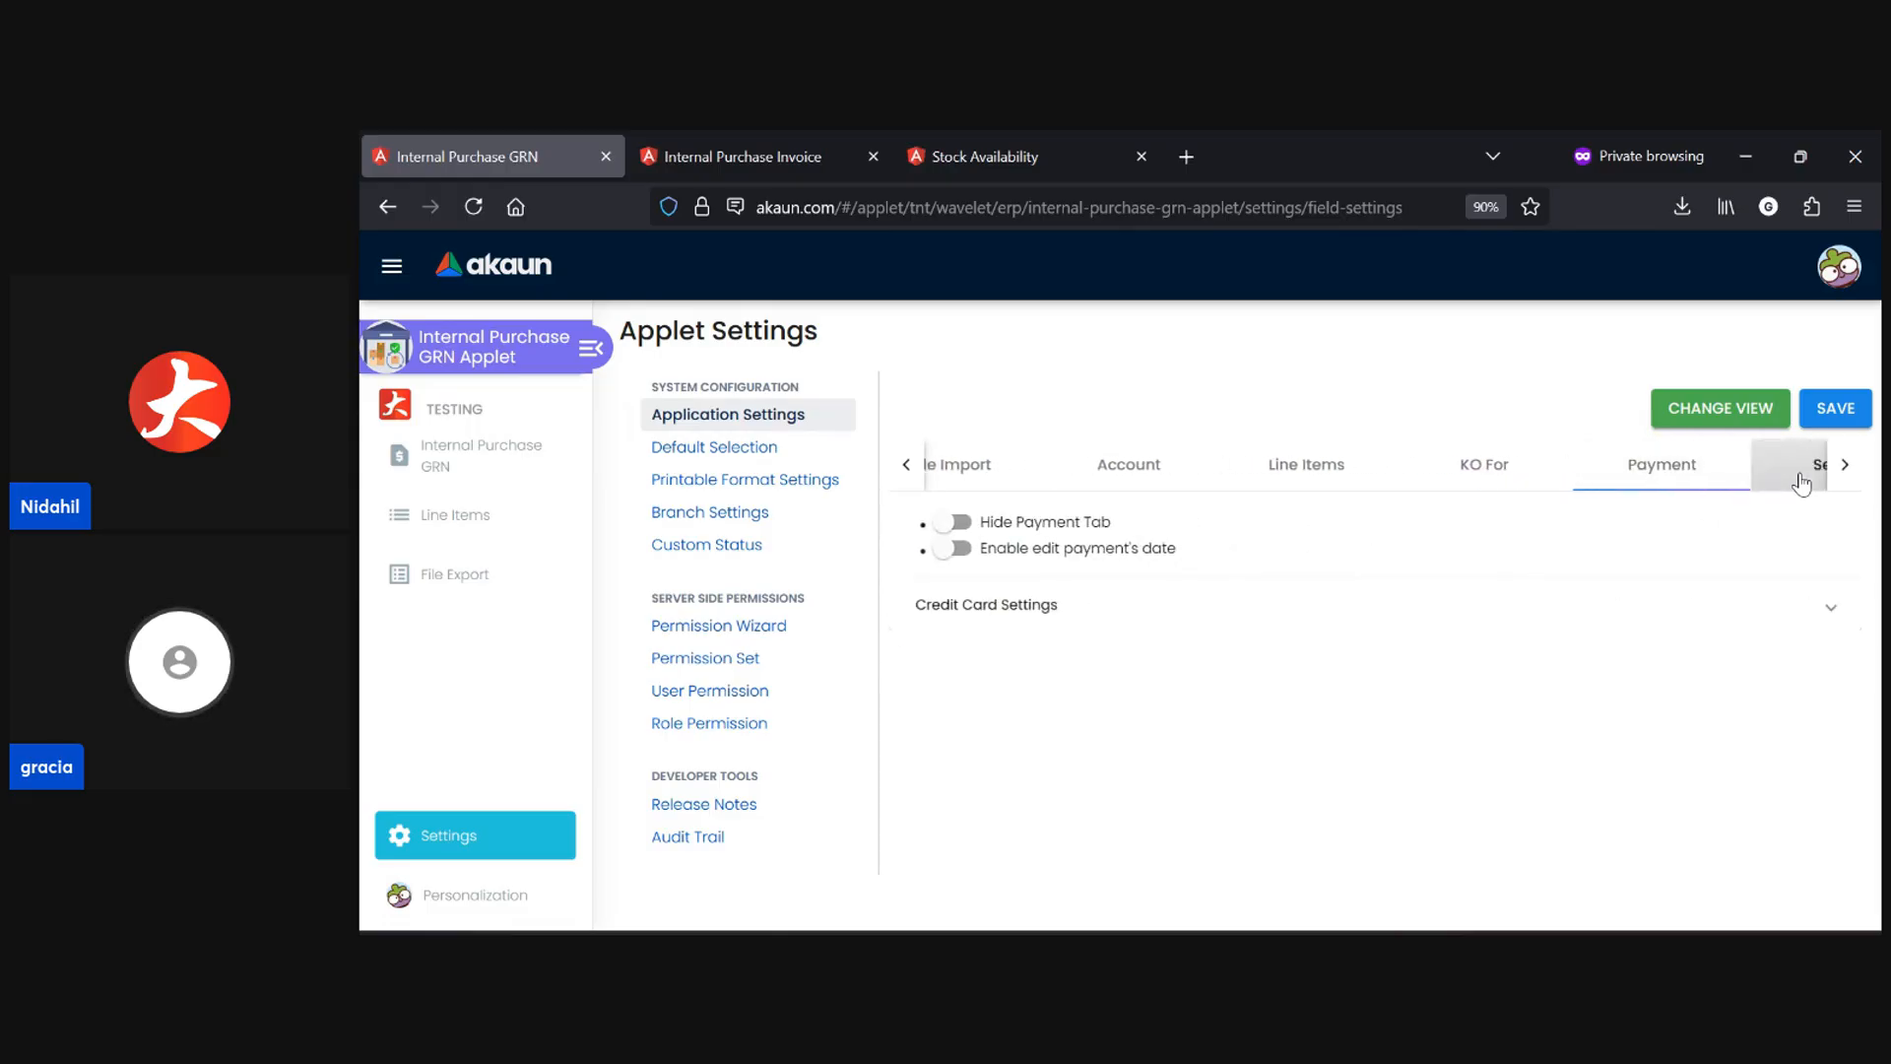
pyautogui.click(1817, 475)
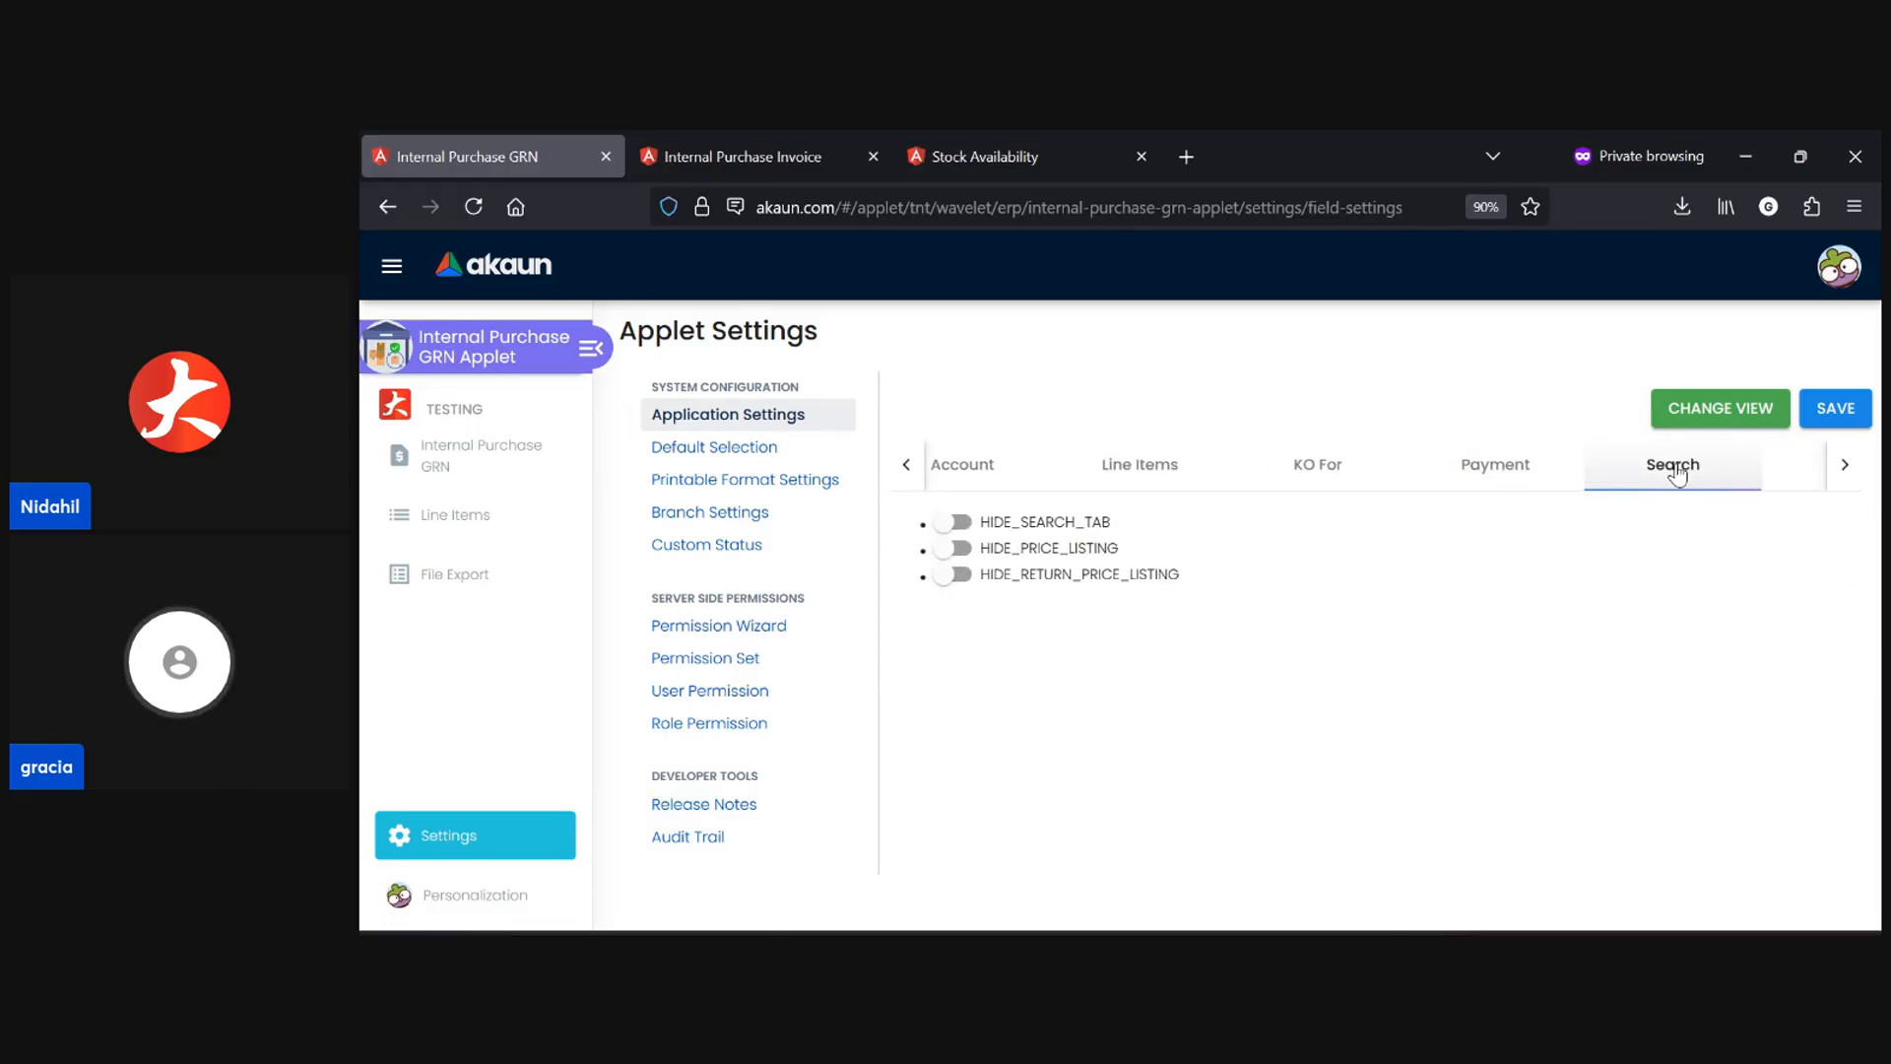
pyautogui.click(1773, 471)
pyautogui.click(1812, 473)
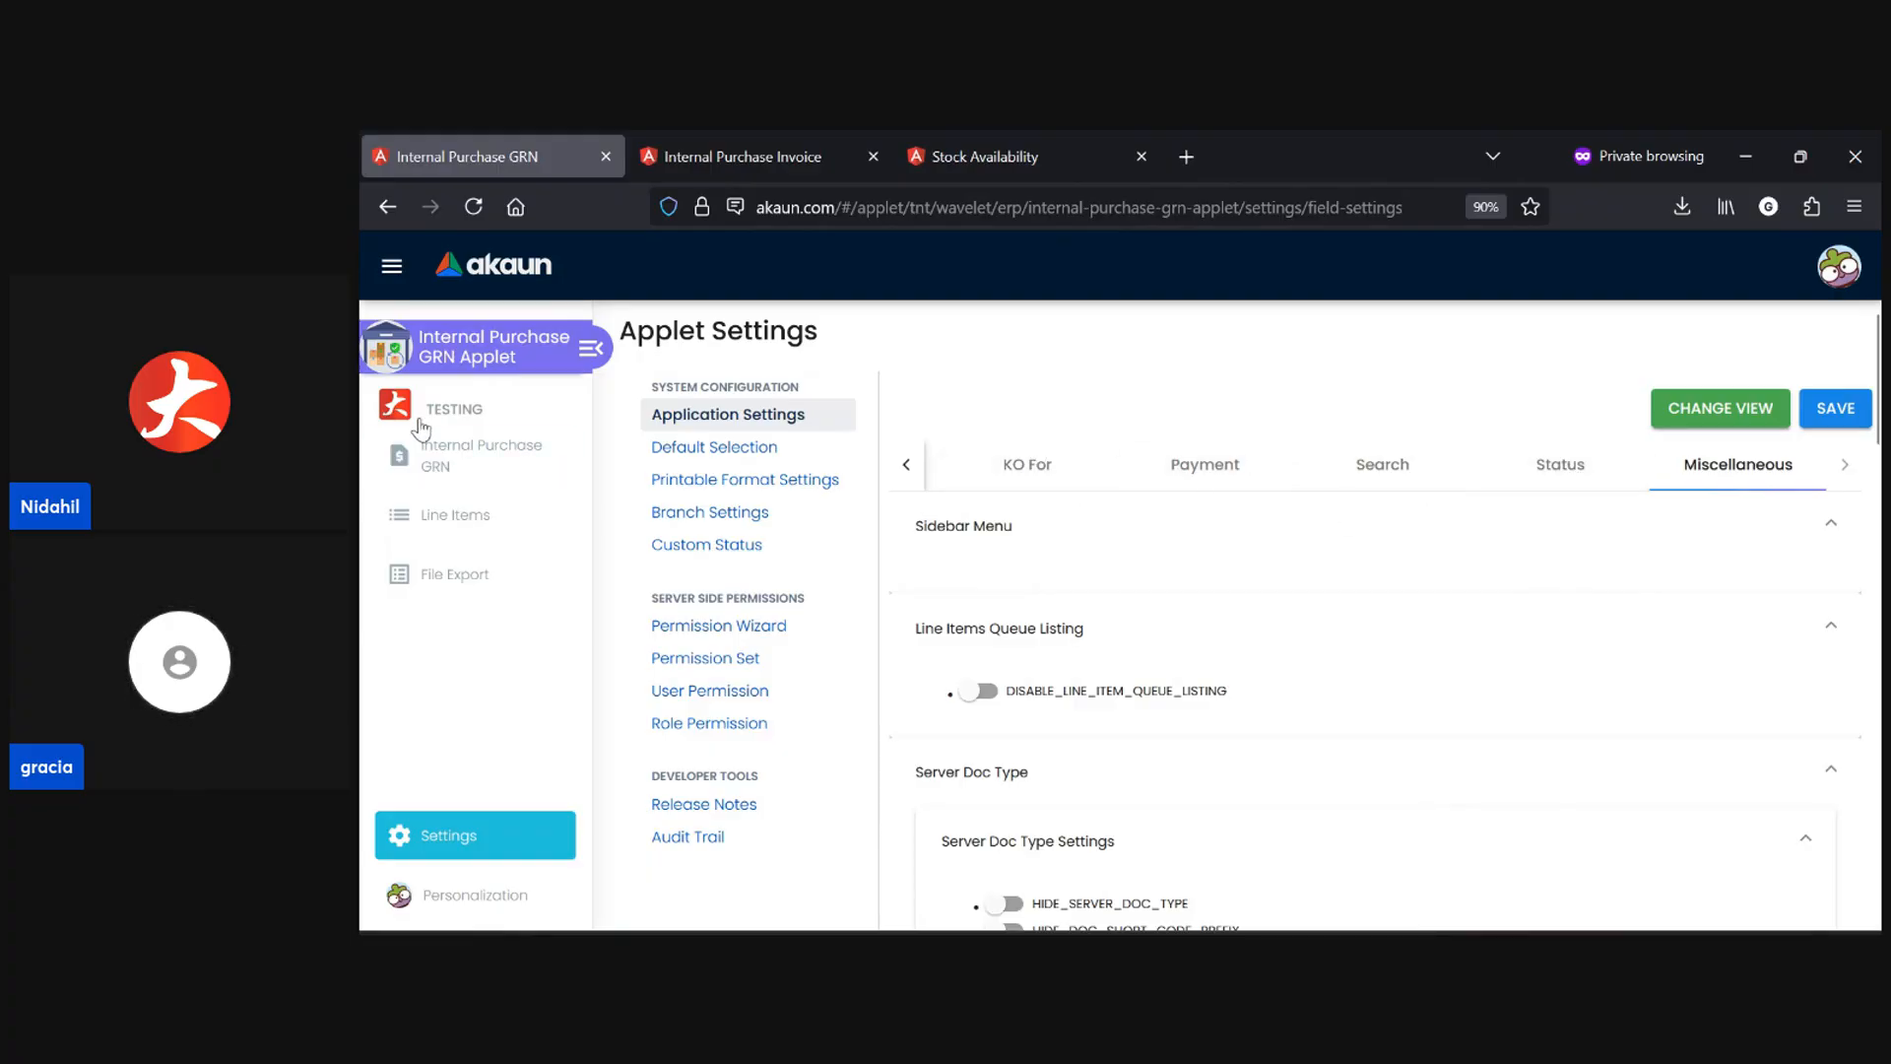
# - Open a new internal purchase GRN from the listing and look at its Payment section
pyautogui.click(449, 458)
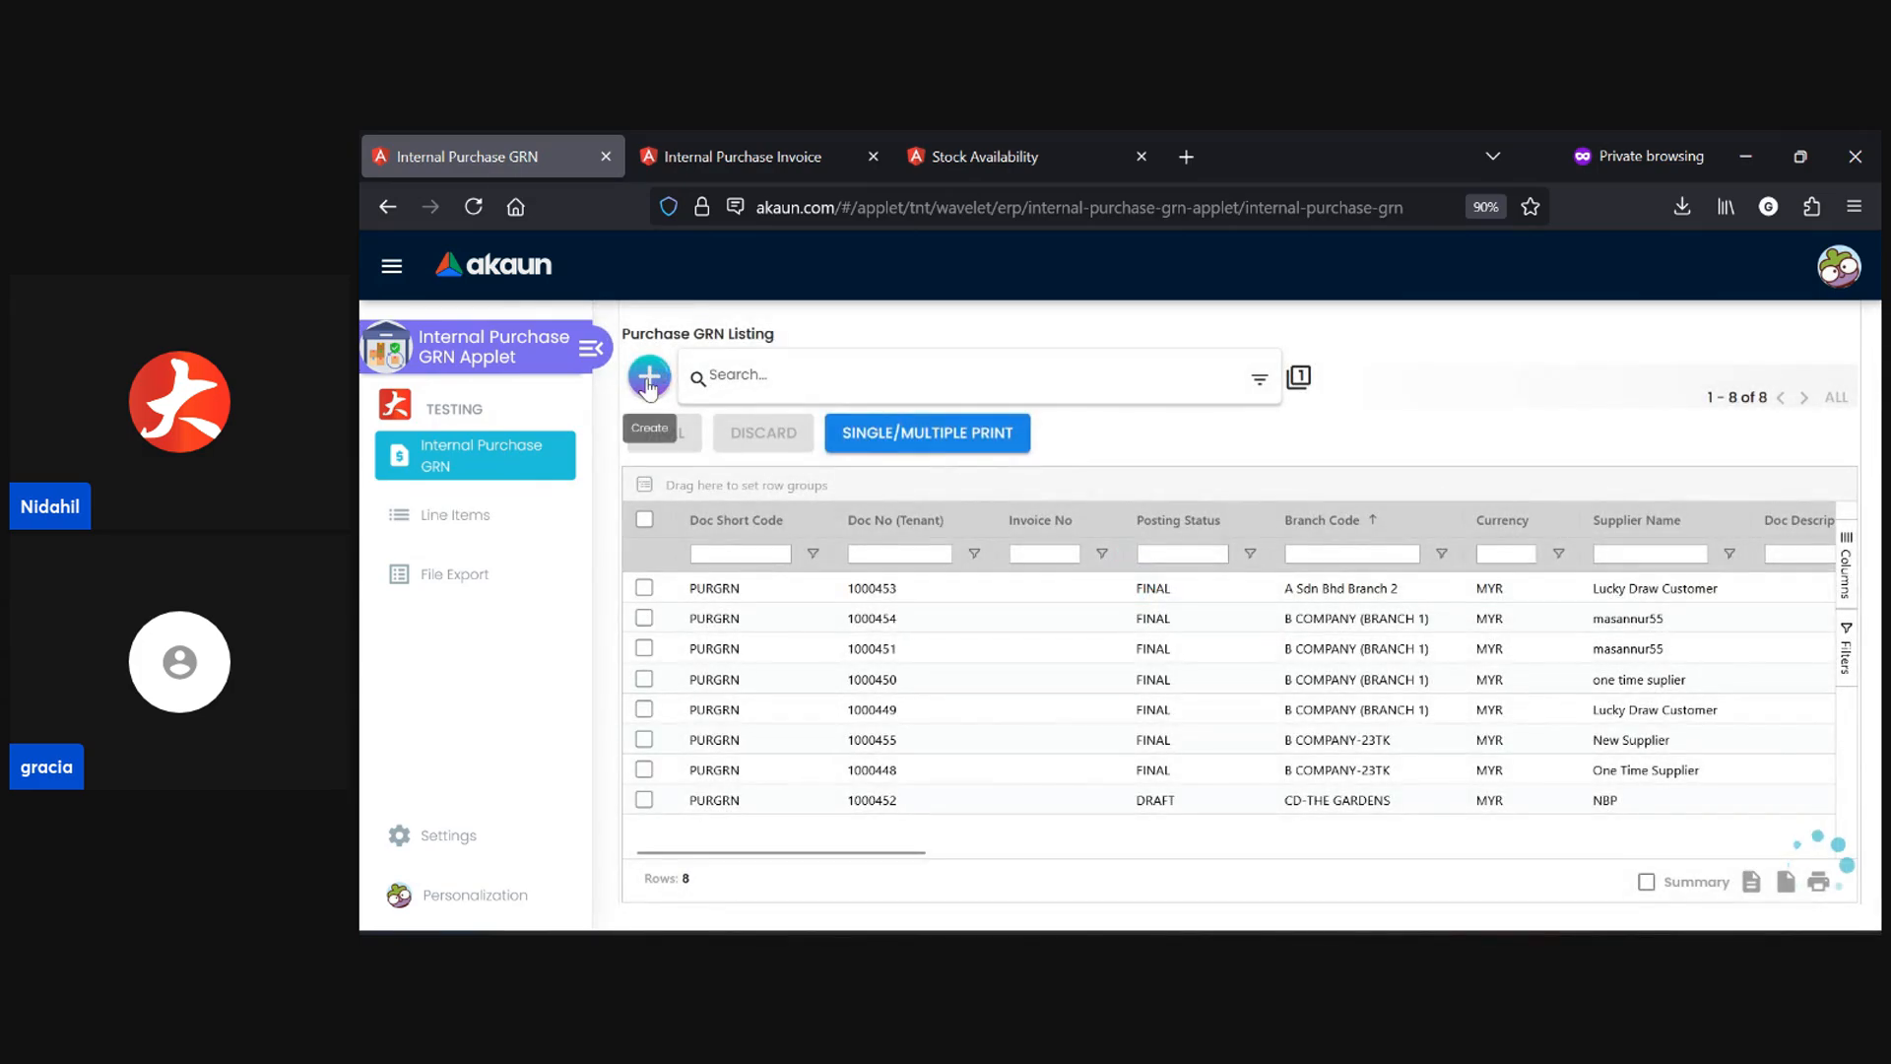
pyautogui.click(649, 377)
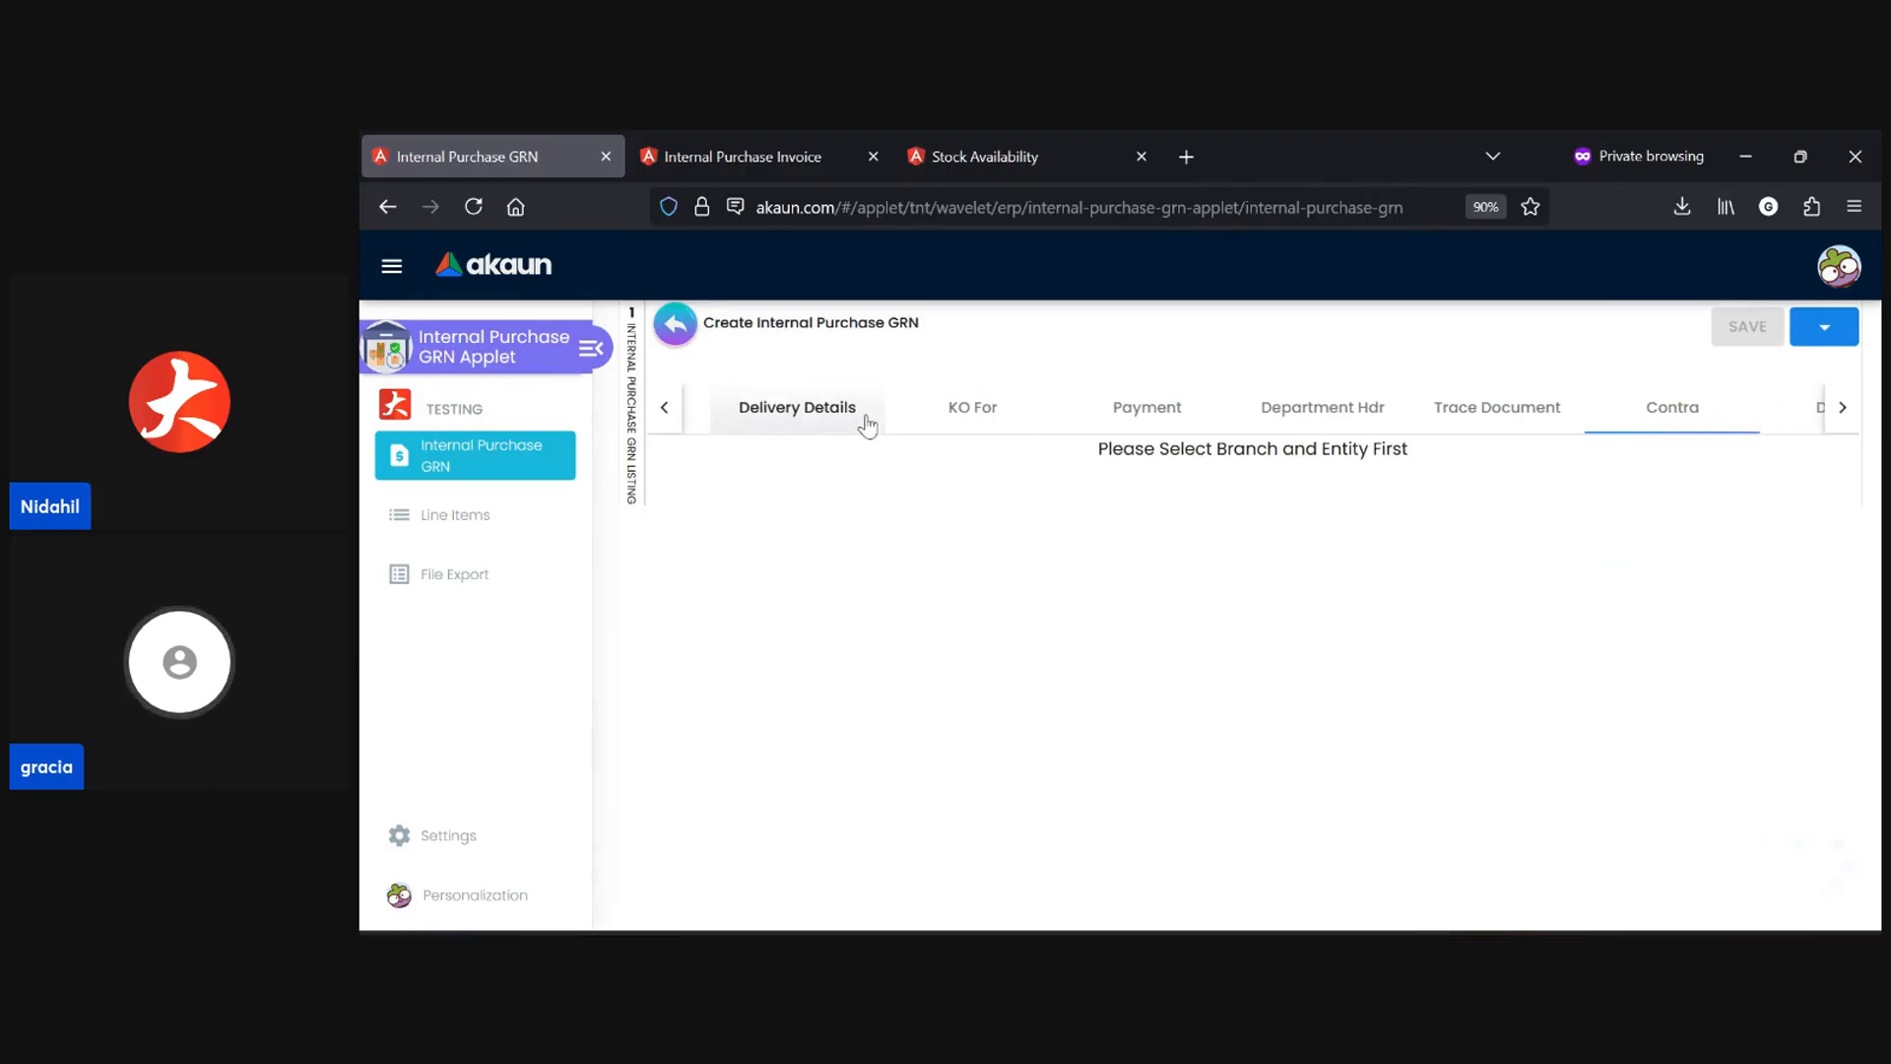
pyautogui.click(1174, 423)
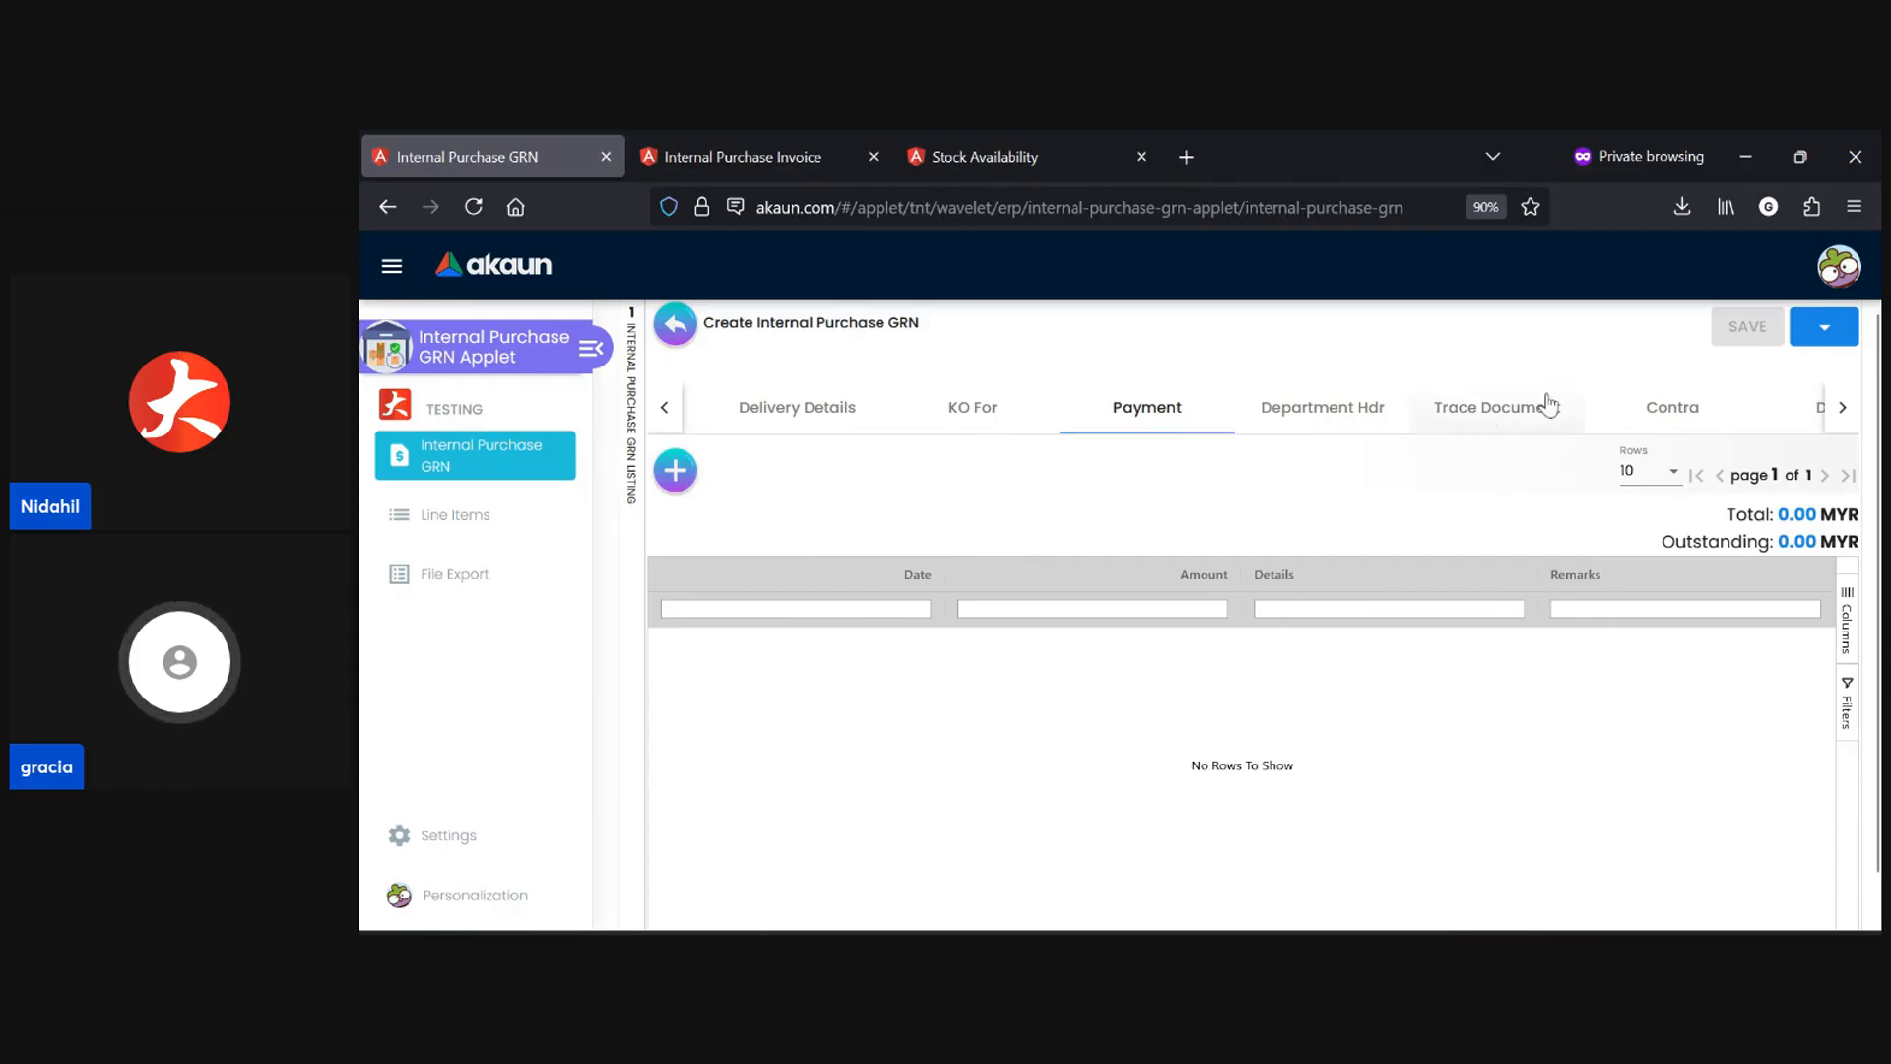
# - Reopen the Application Settings and look at the account's Entity Details Settings and the KO For options
pyautogui.click(435, 853)
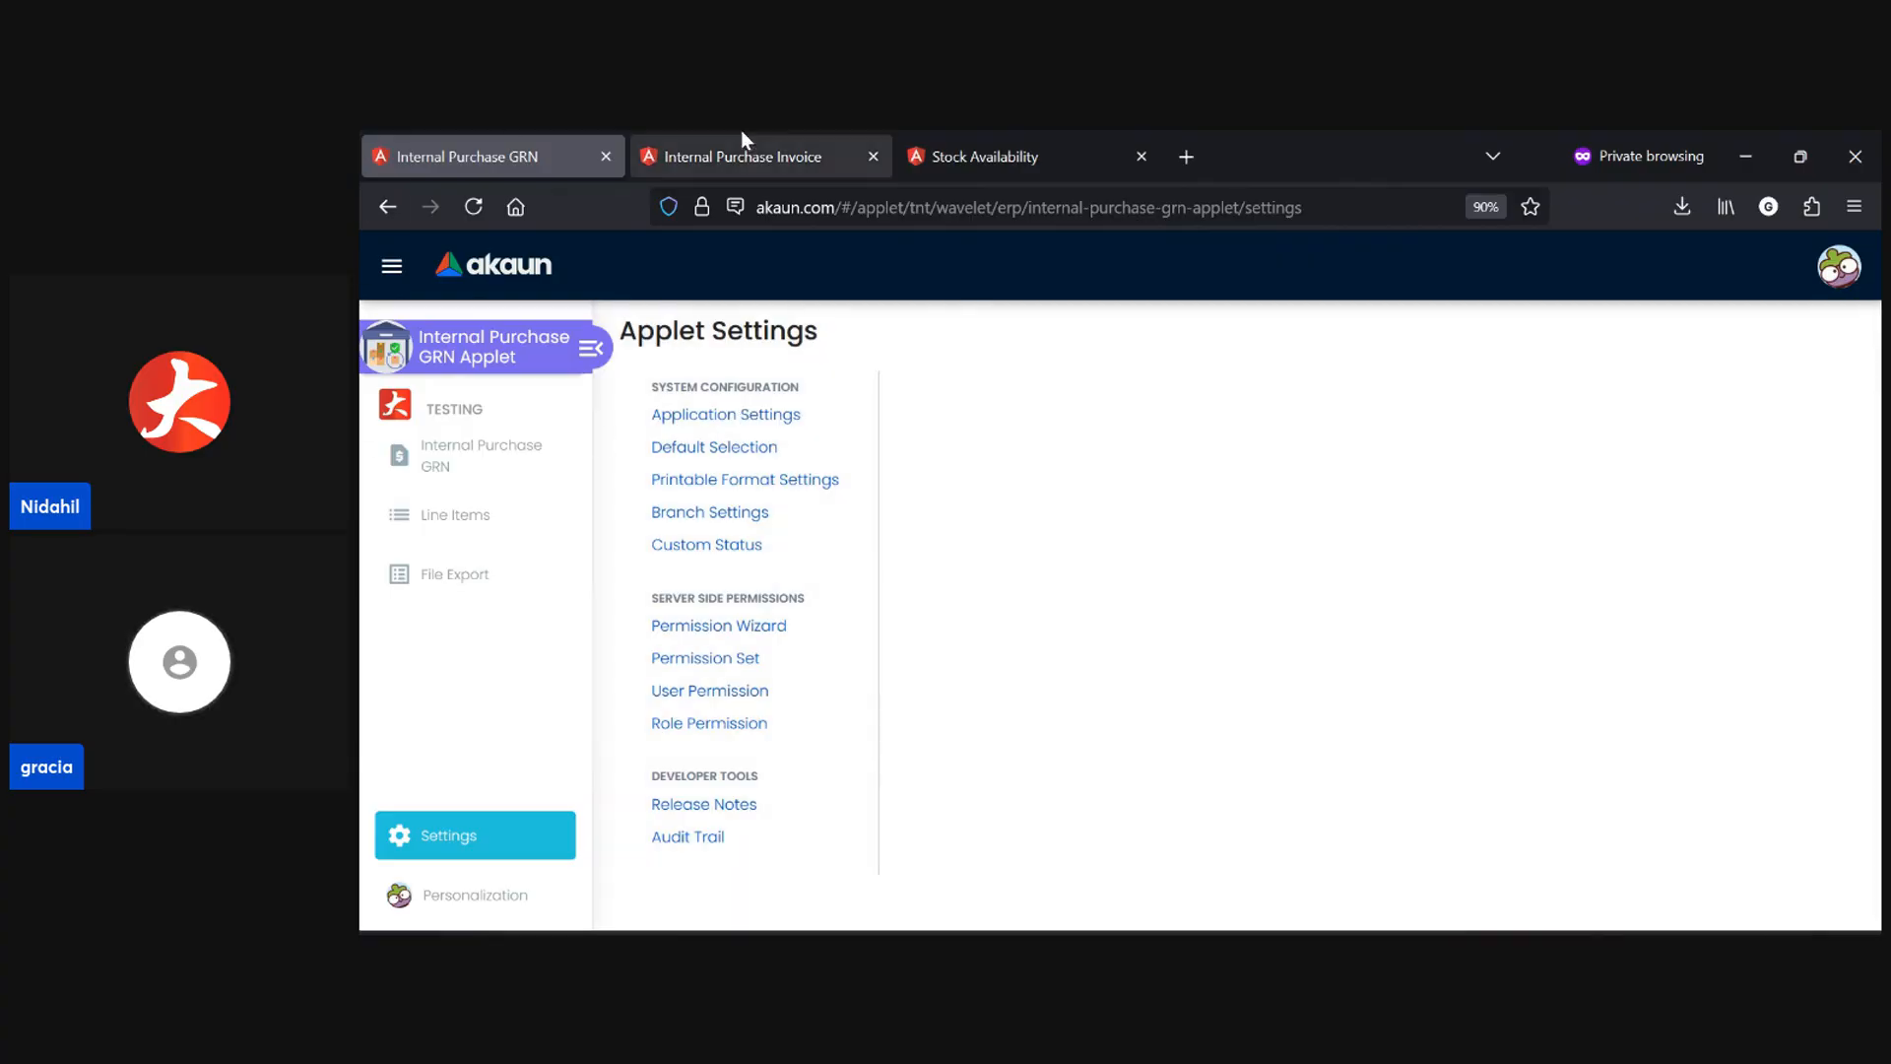
pyautogui.click(767, 423)
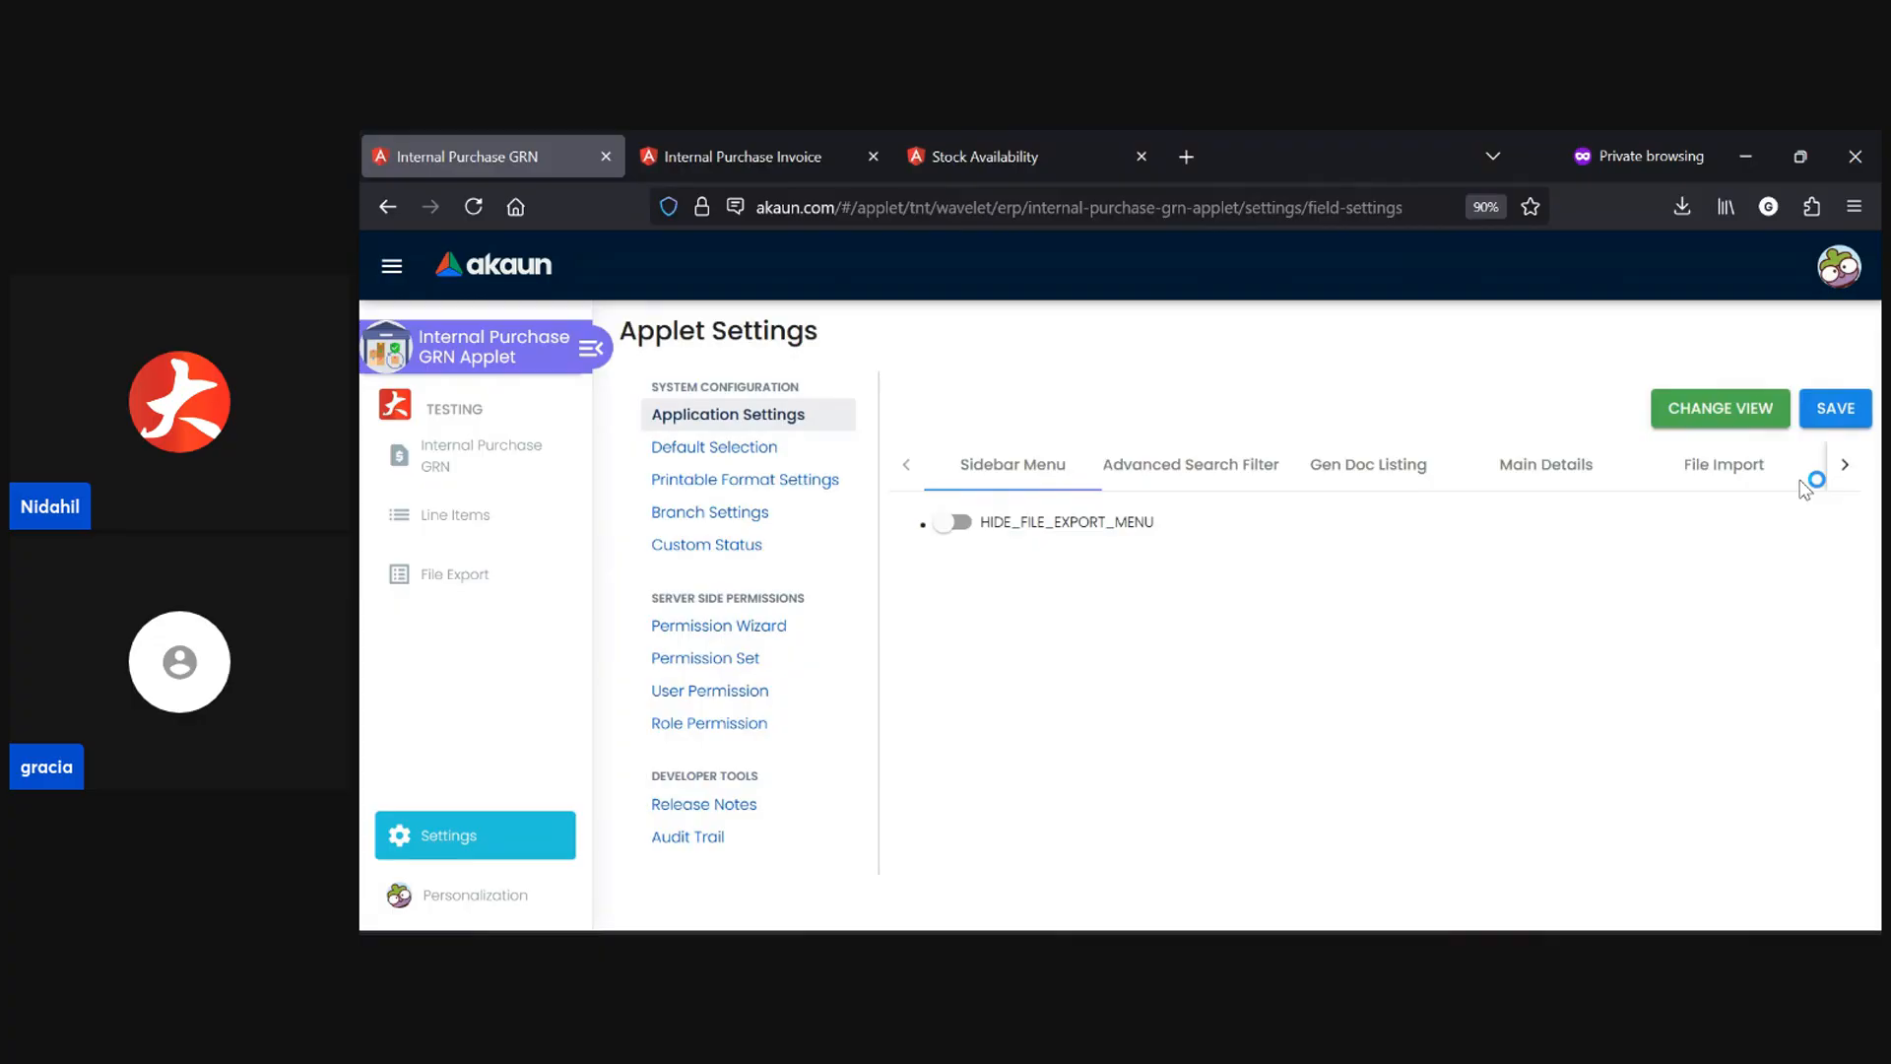
pyautogui.click(1815, 471)
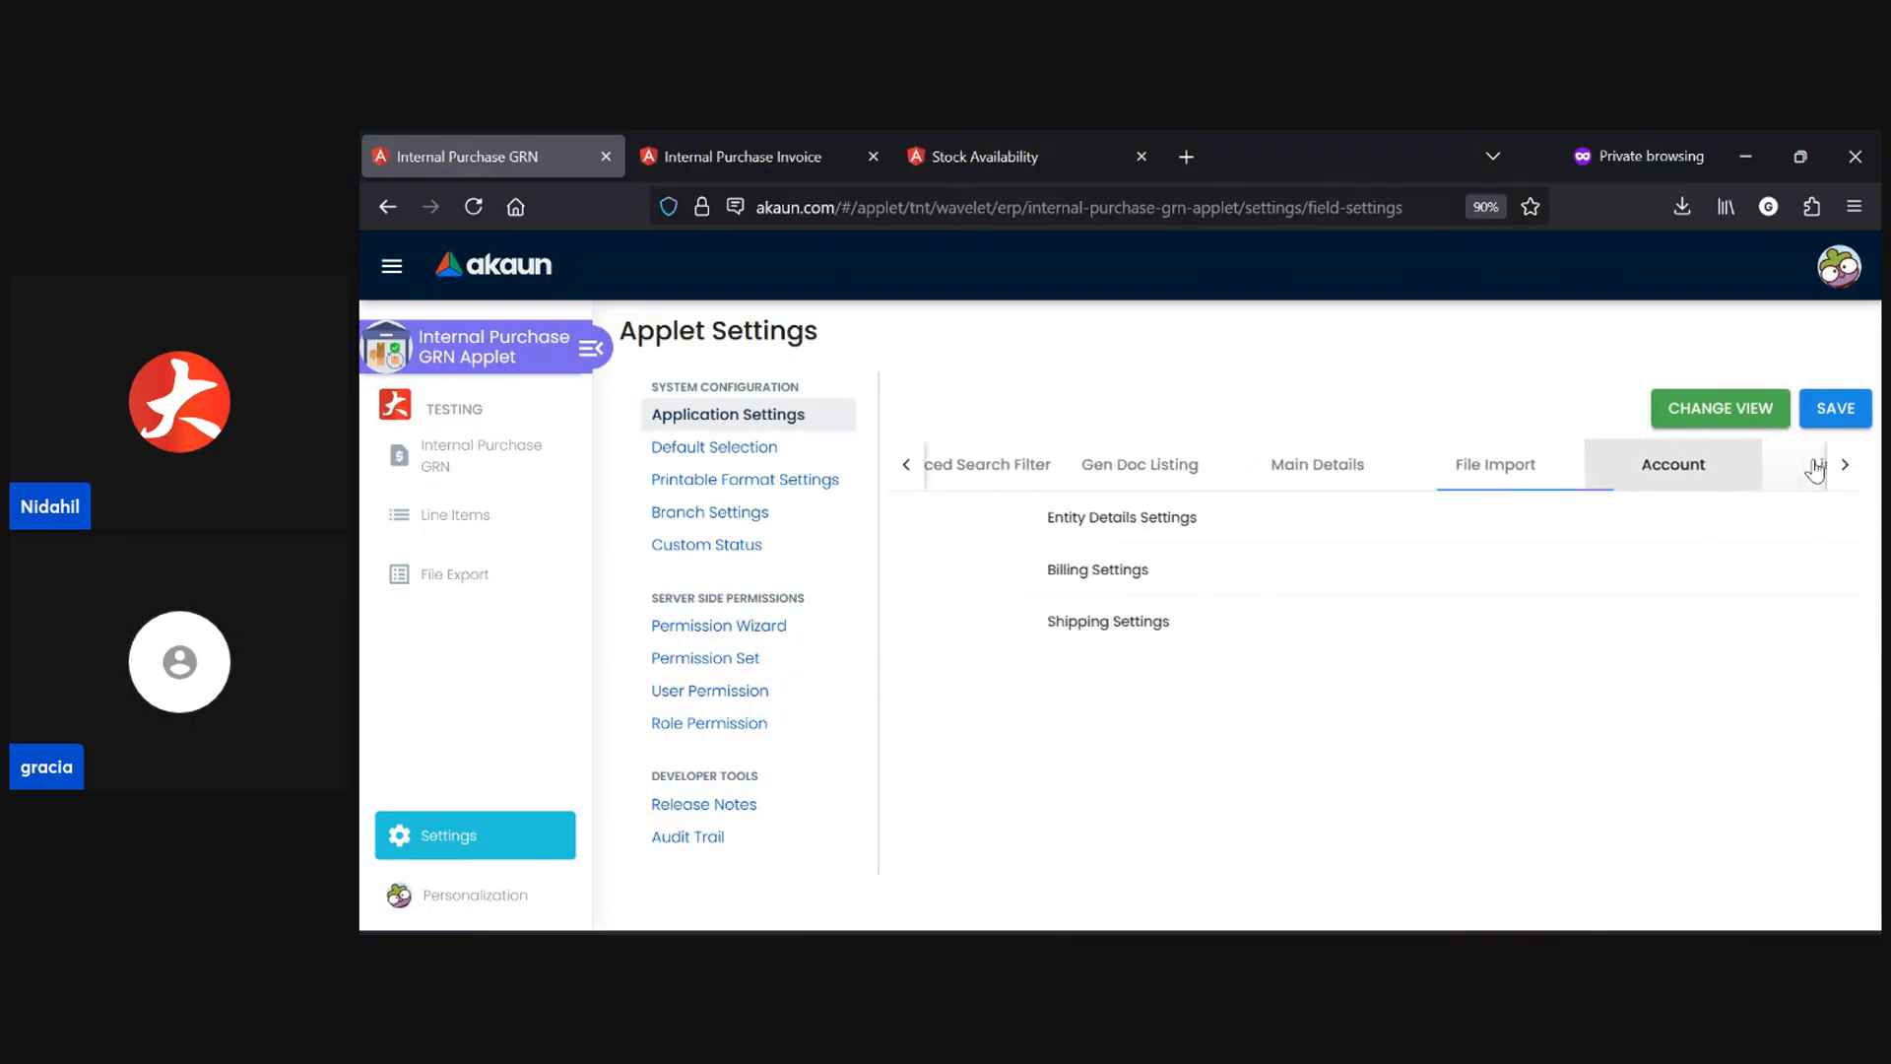
pyautogui.click(1351, 532)
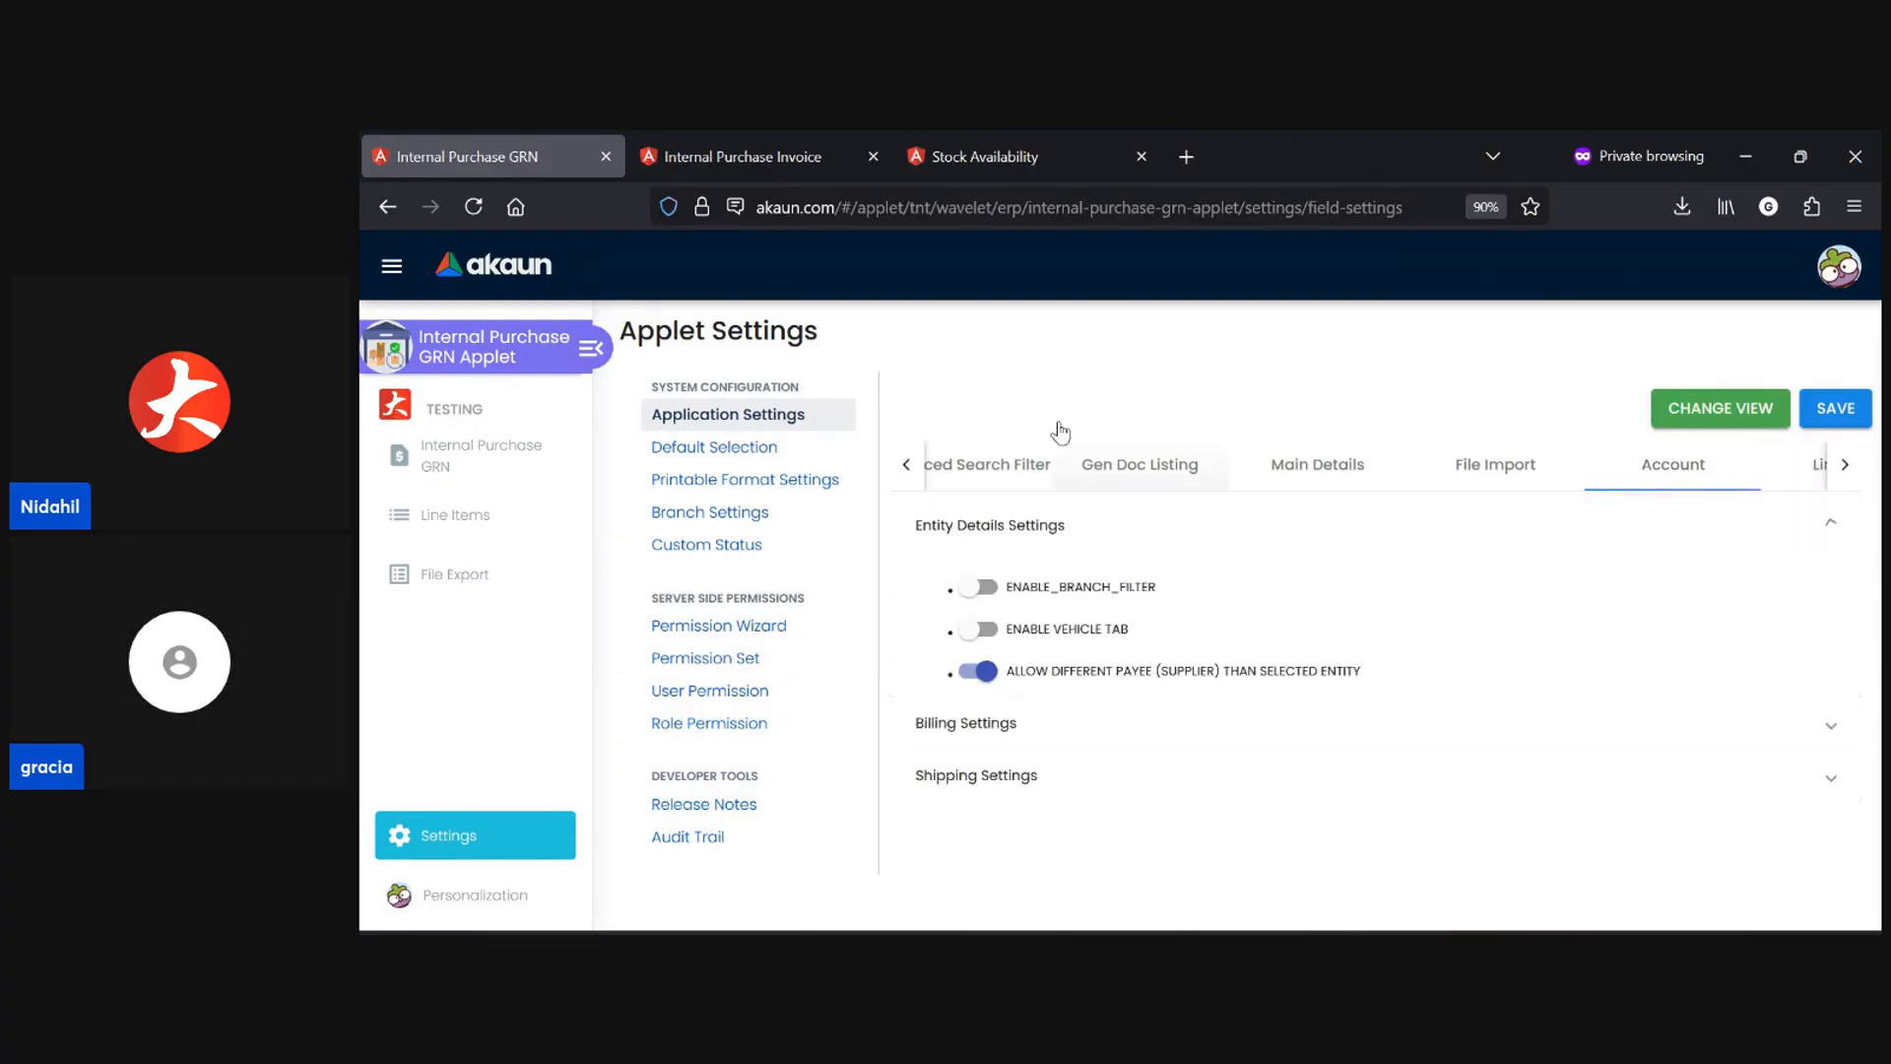
pyautogui.click(1844, 465)
pyautogui.click(1720, 473)
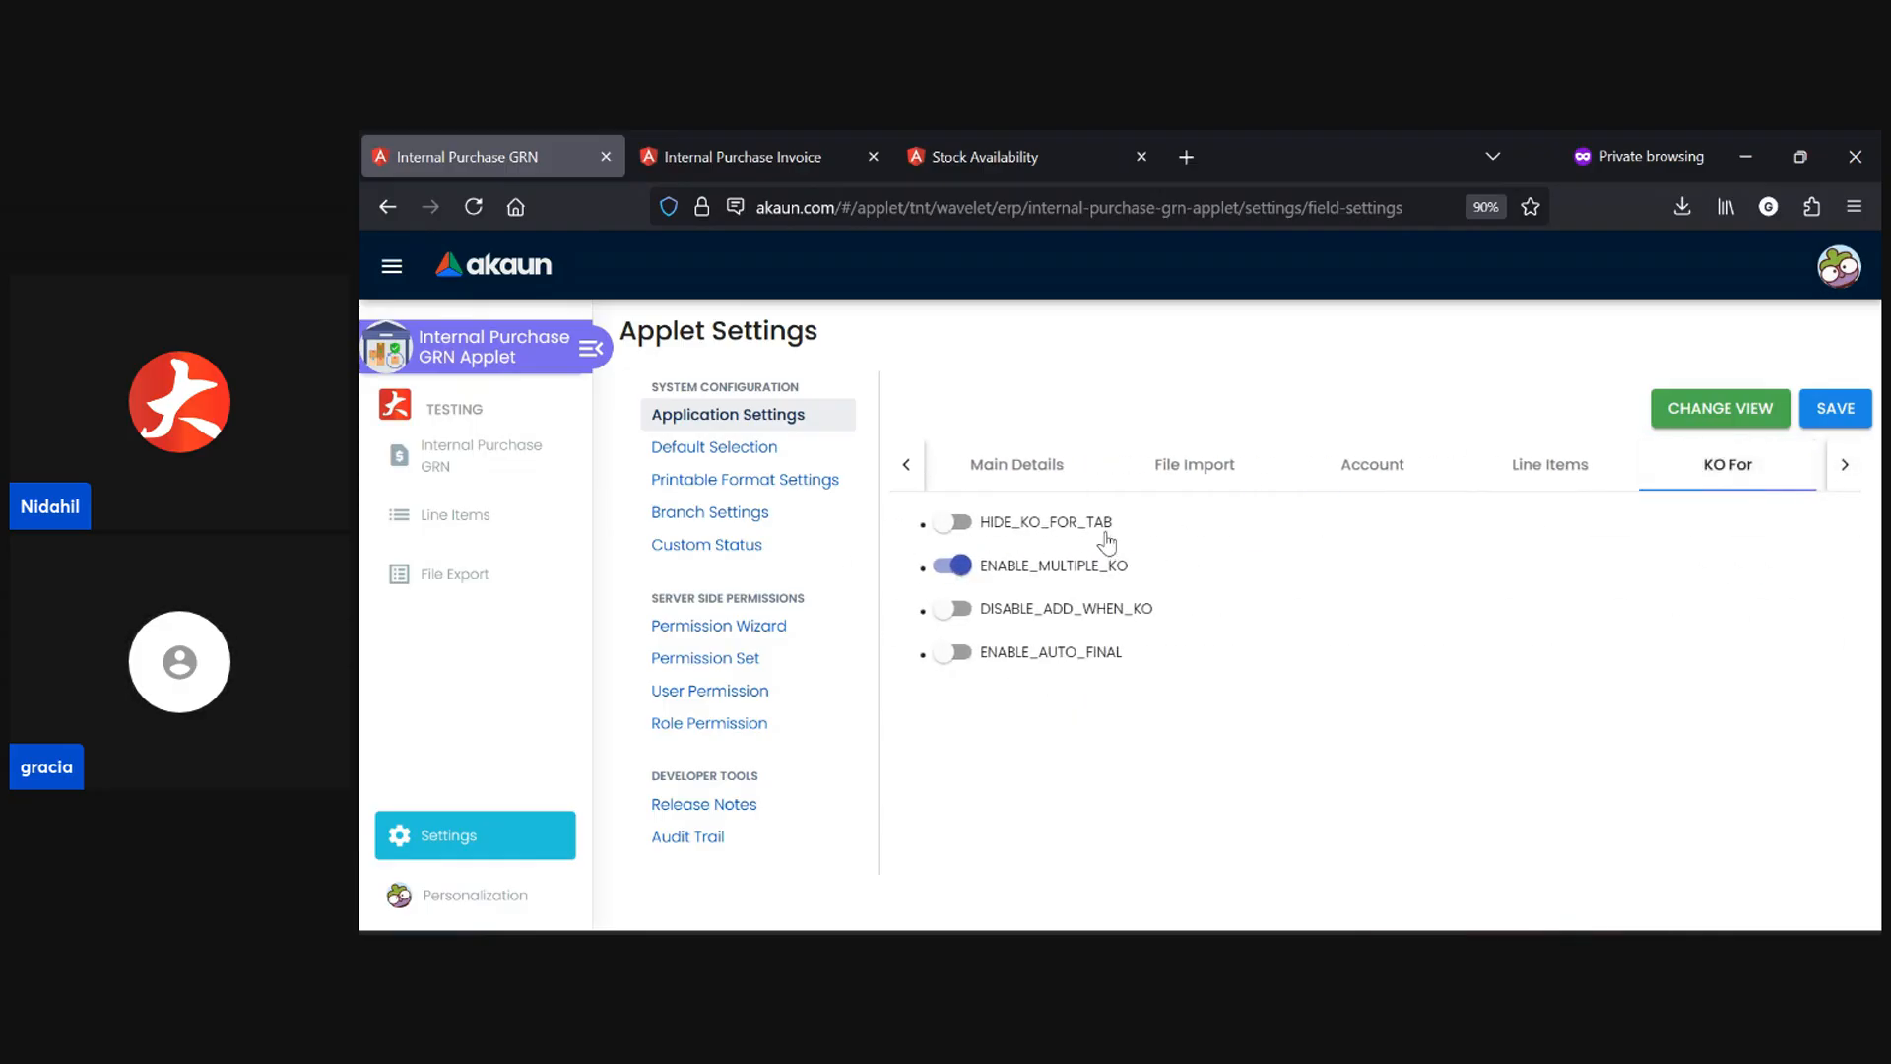
# - Turn on HIDE_STATUS_TAB in the Status options of the Application Settings and save the settings
pyautogui.click(1830, 465)
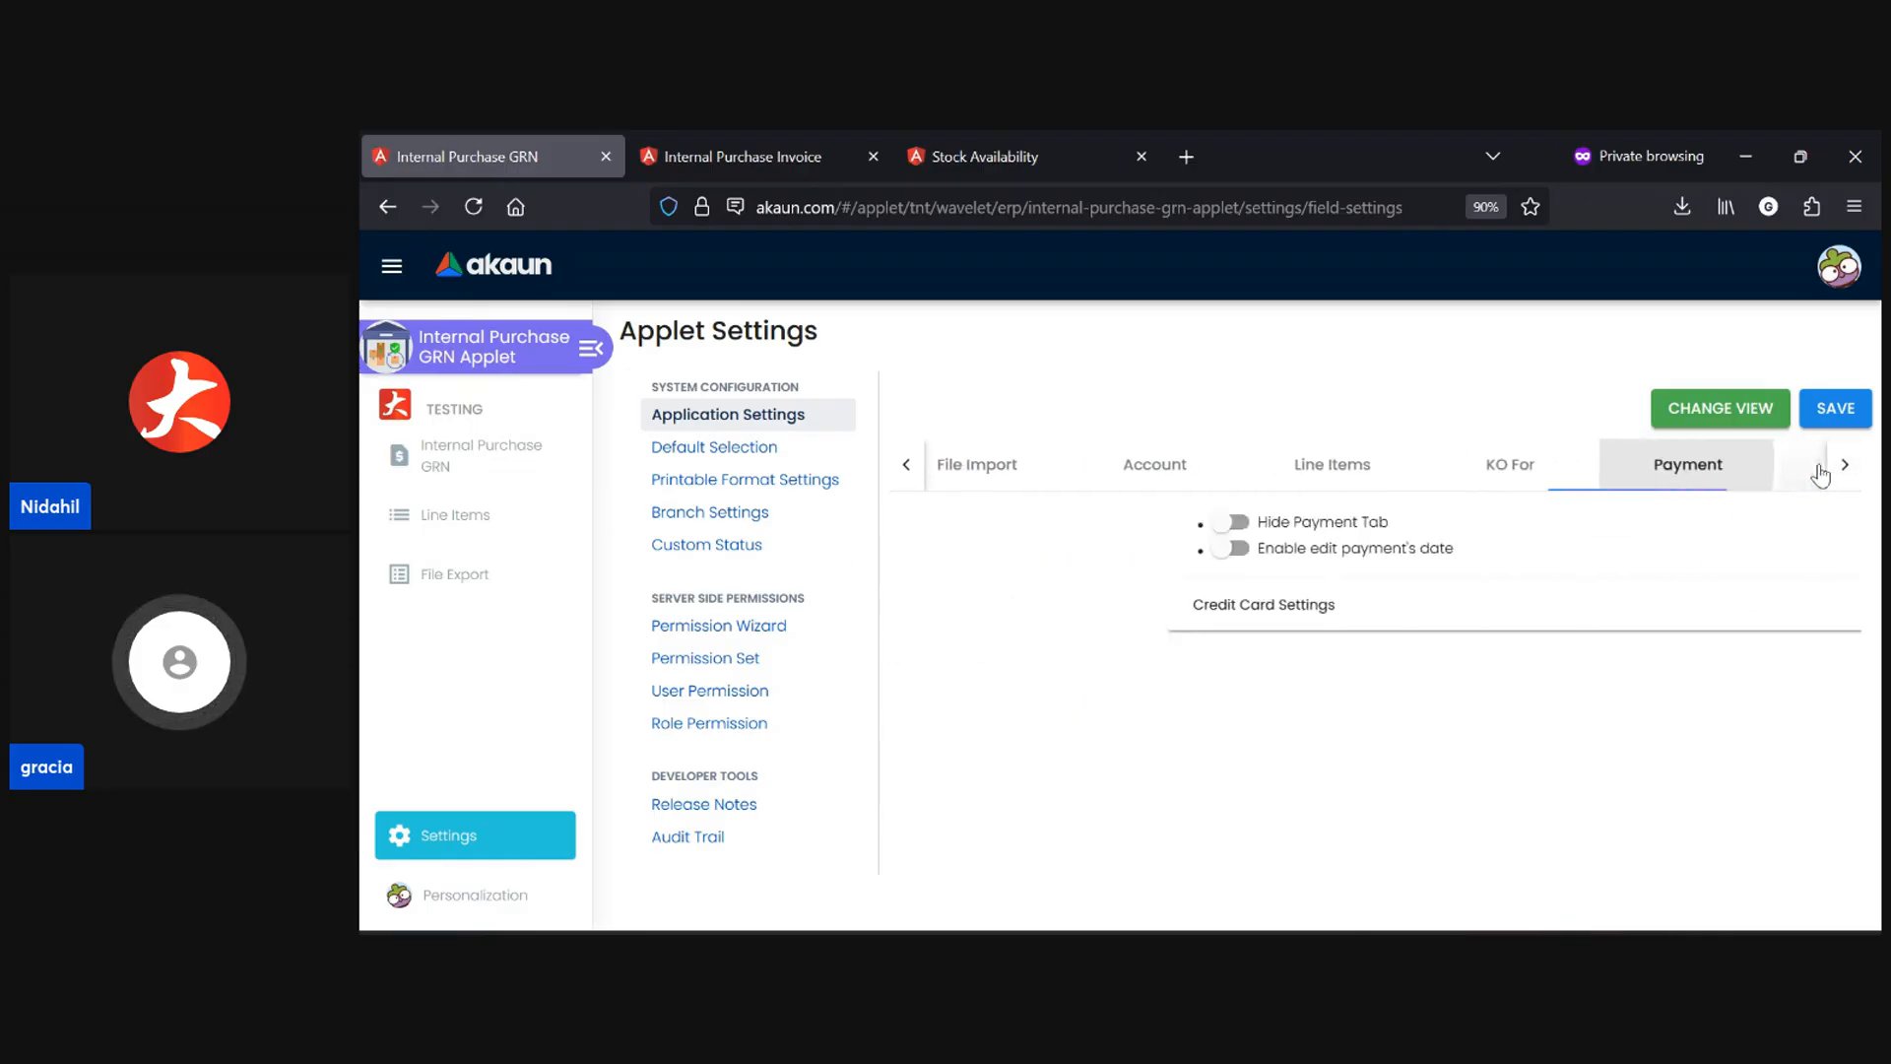
pyautogui.click(1792, 479)
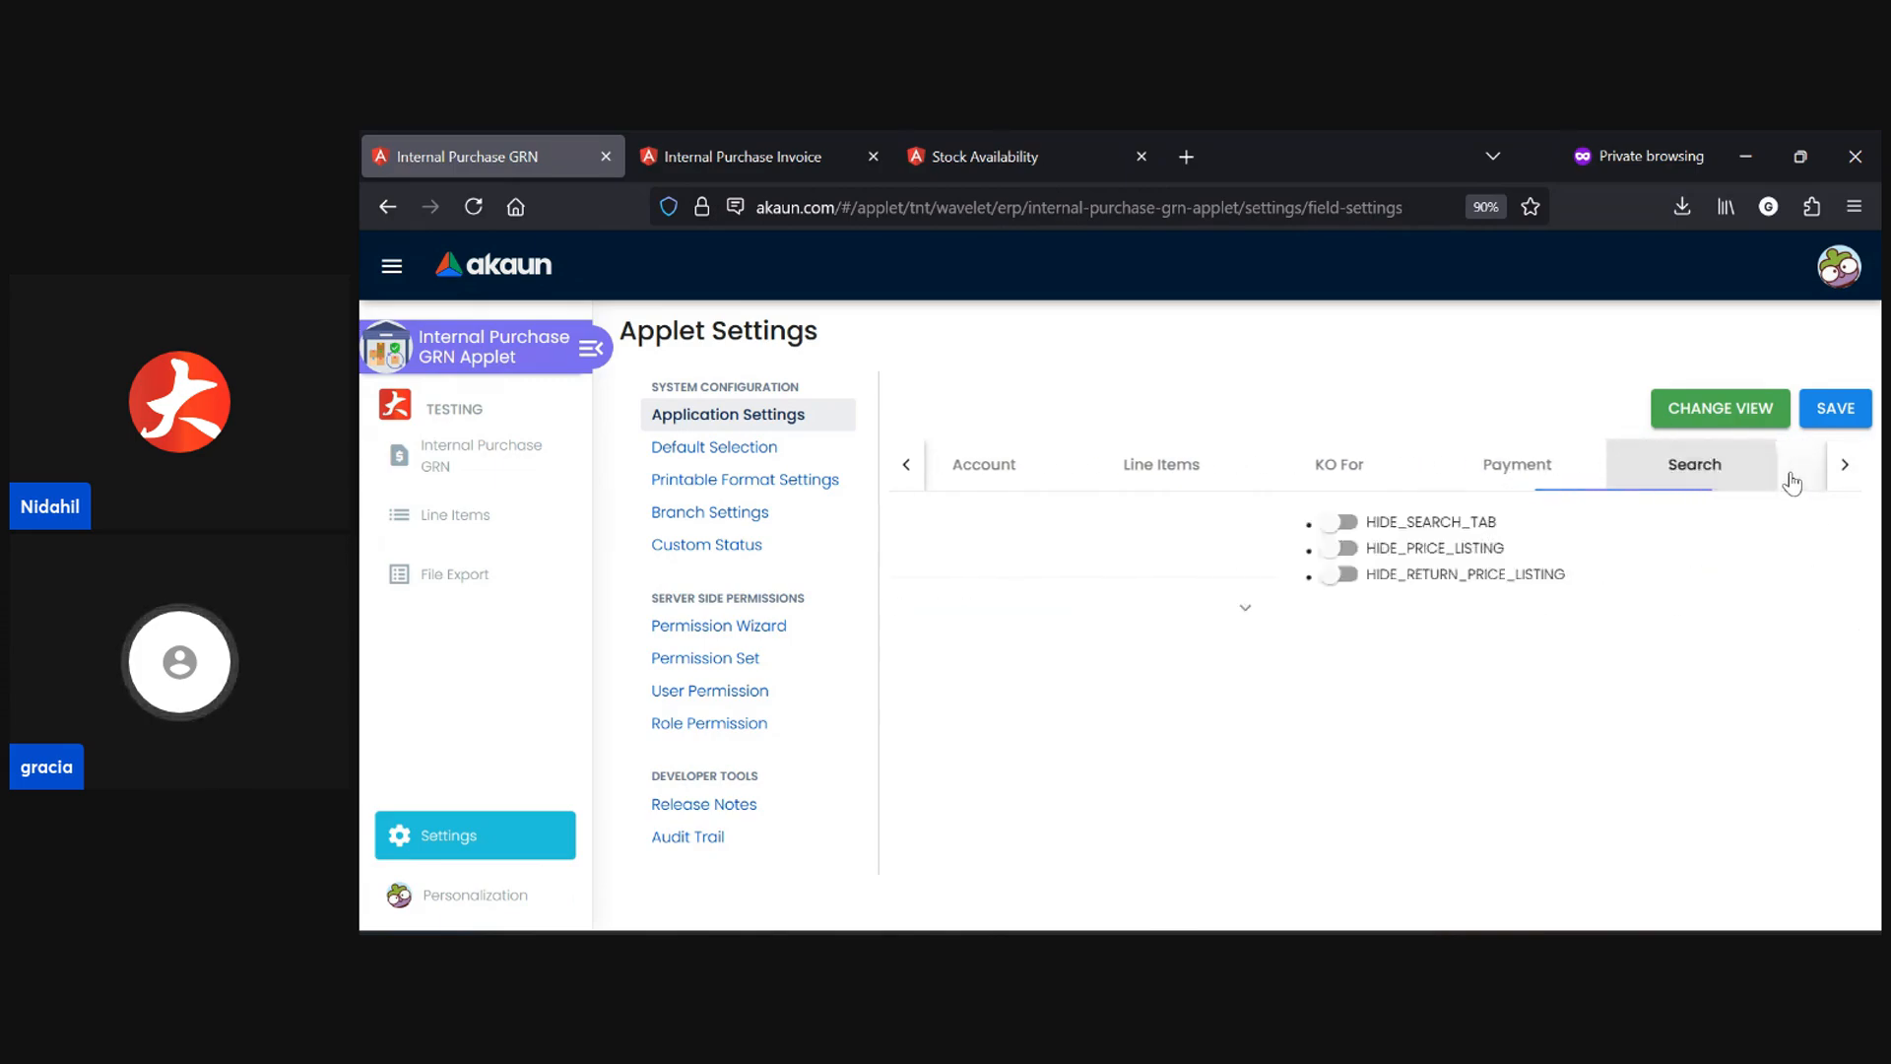
pyautogui.click(1791, 477)
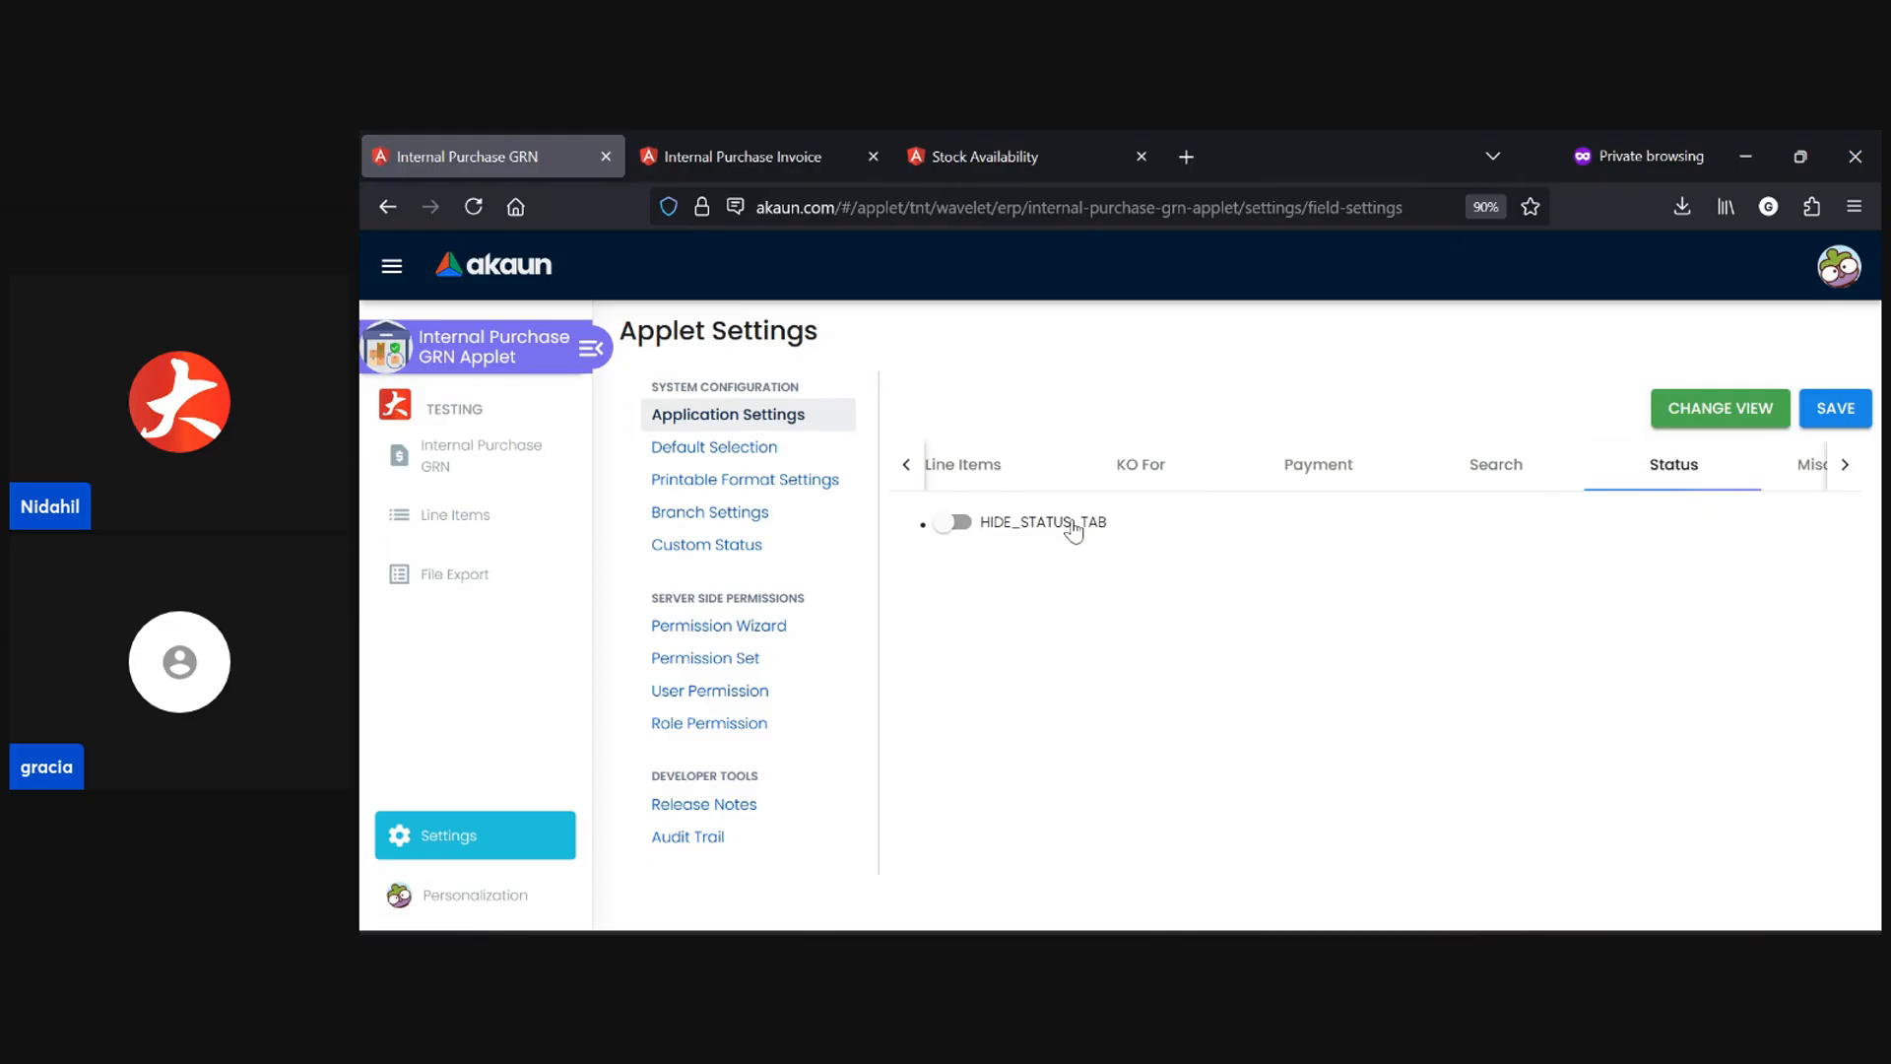
pyautogui.click(952, 523)
pyautogui.click(1832, 404)
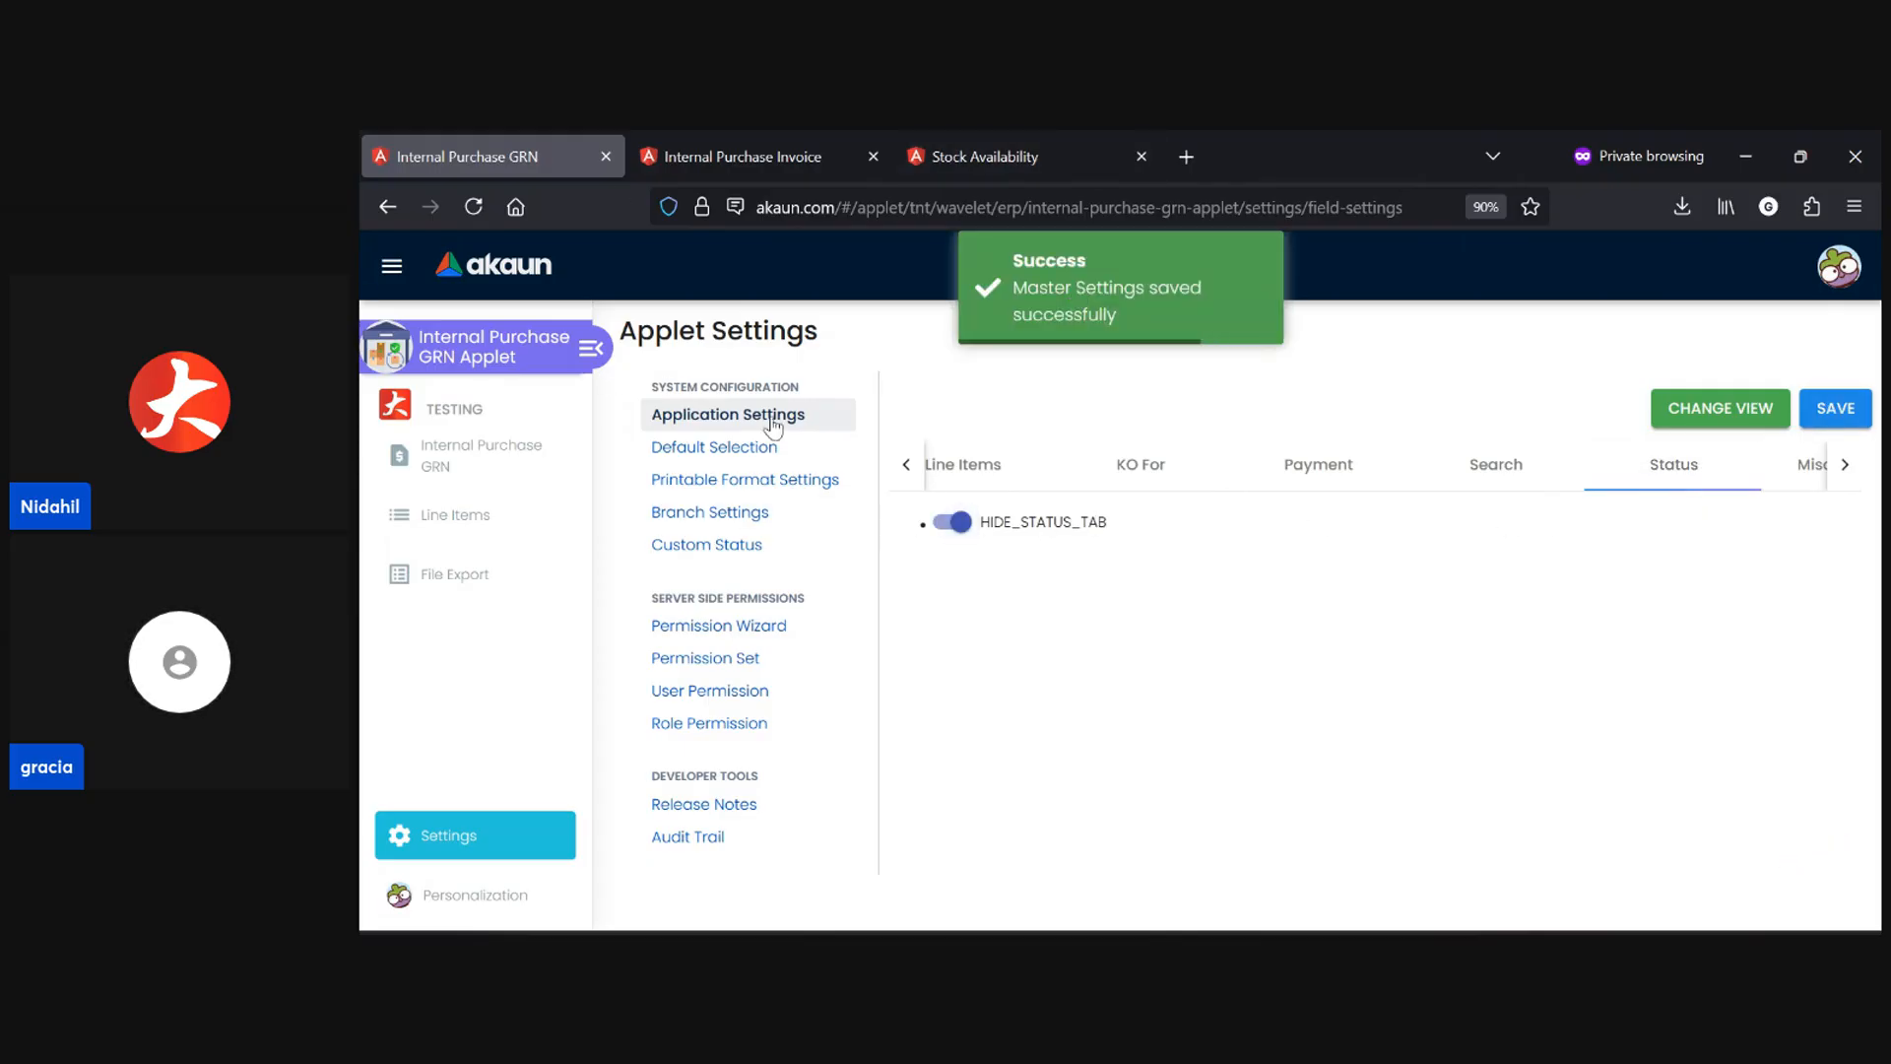
# - Look at the applet's Default Selection, Printable Format Settings and Branch Settings pages
pyautogui.click(714, 446)
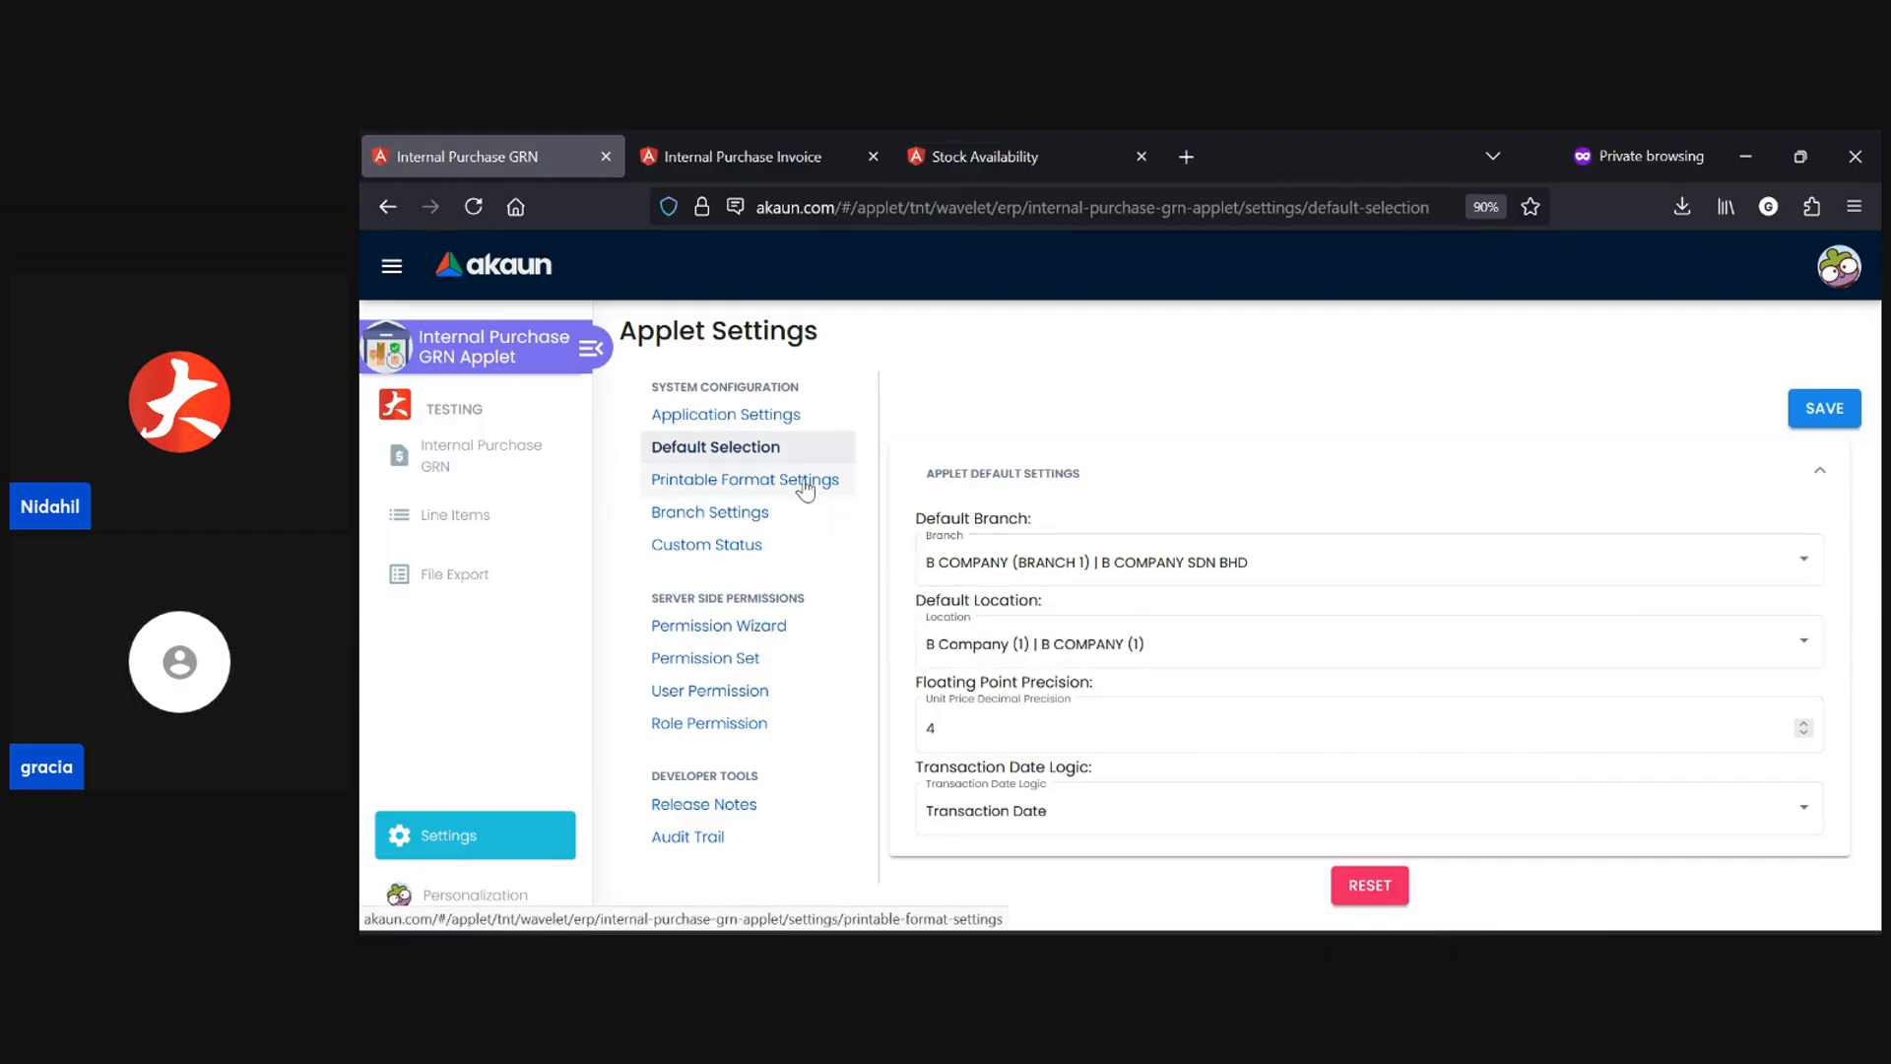
pyautogui.click(759, 480)
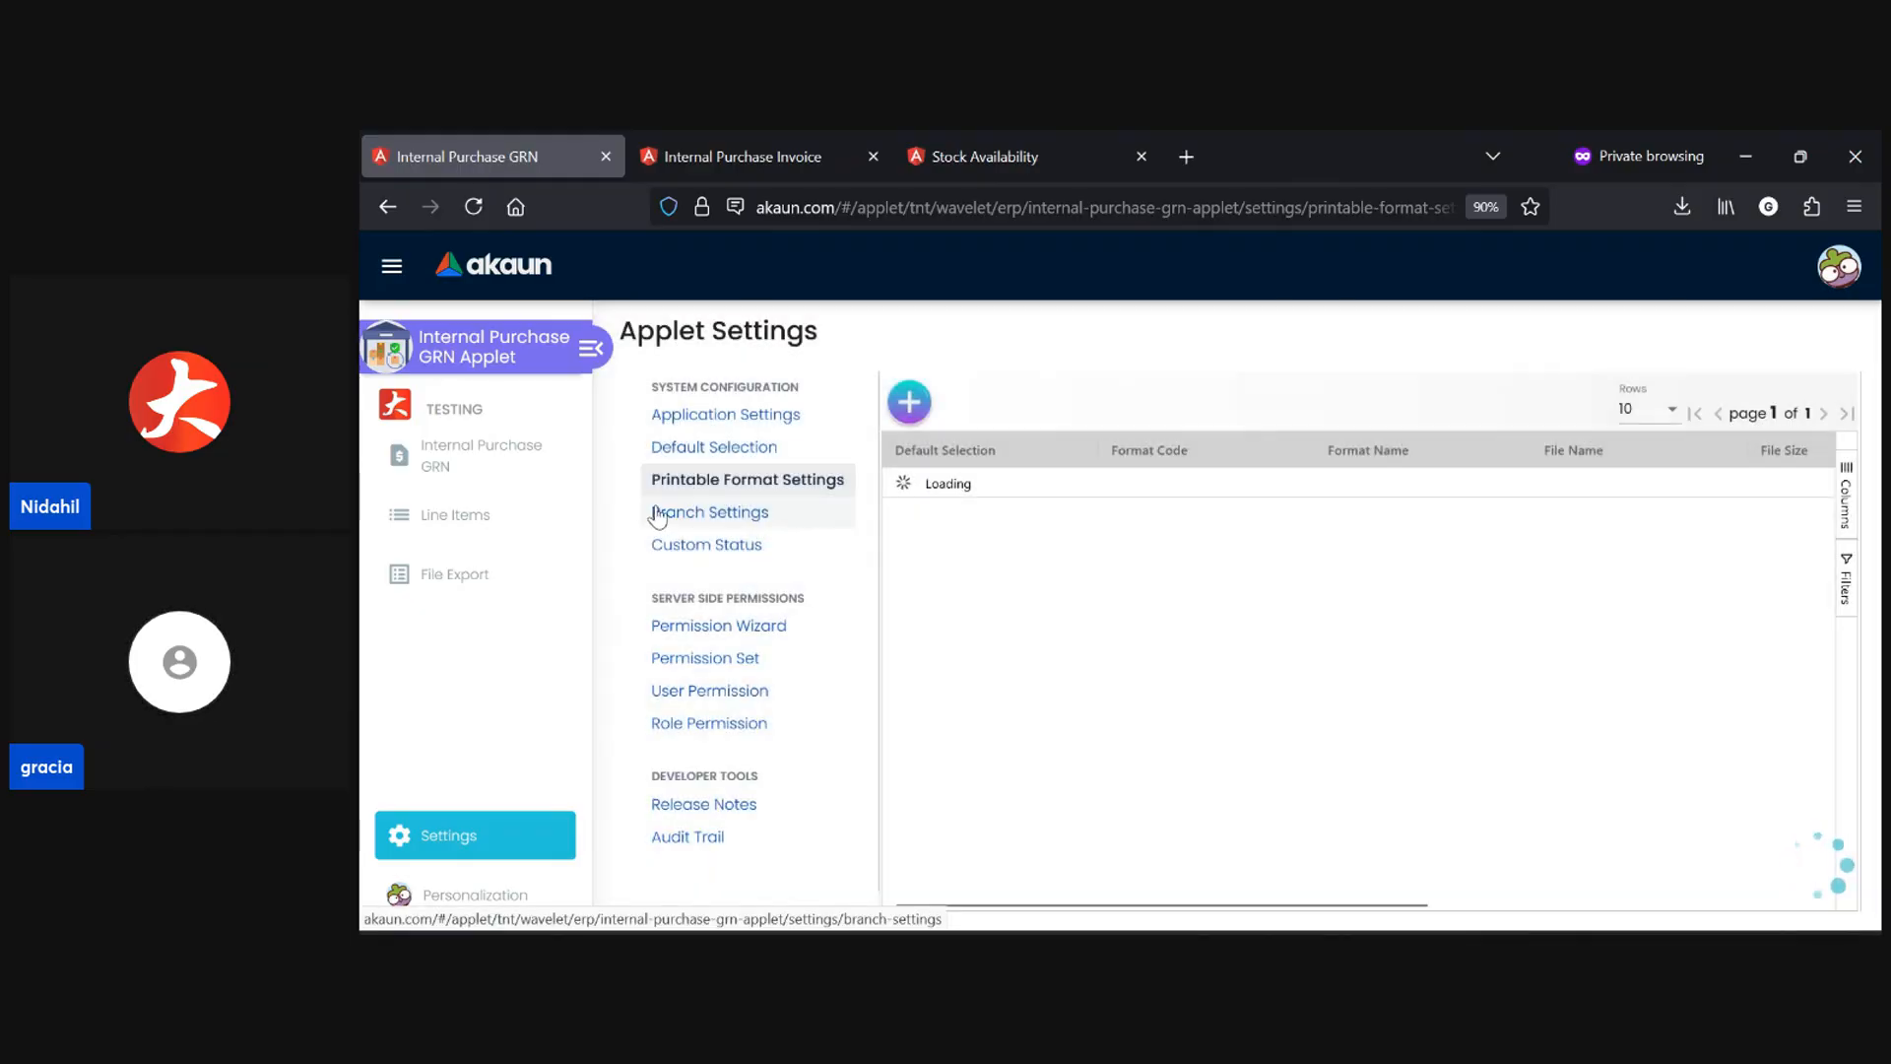
pyautogui.click(808, 510)
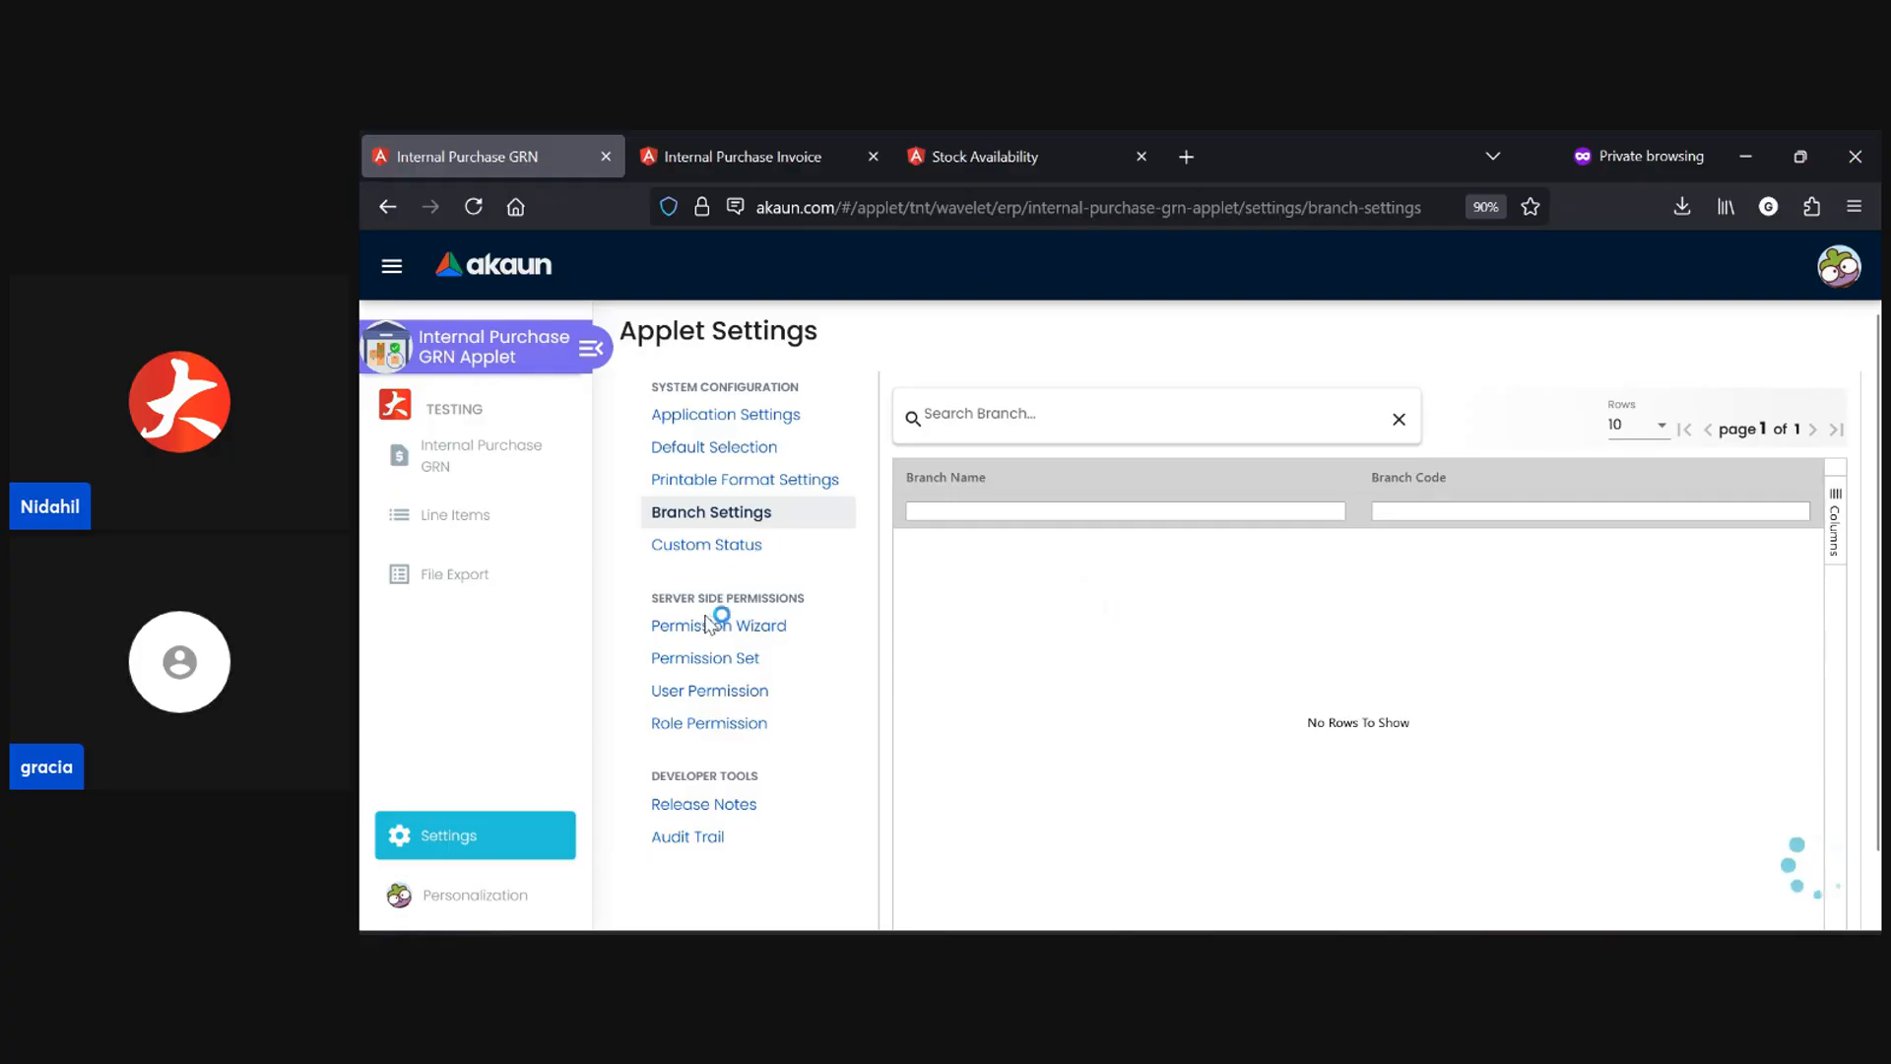
# - Look at the applet's Custom Status settings and the user-level Default Selection settings under Personalization
pyautogui.click(731, 558)
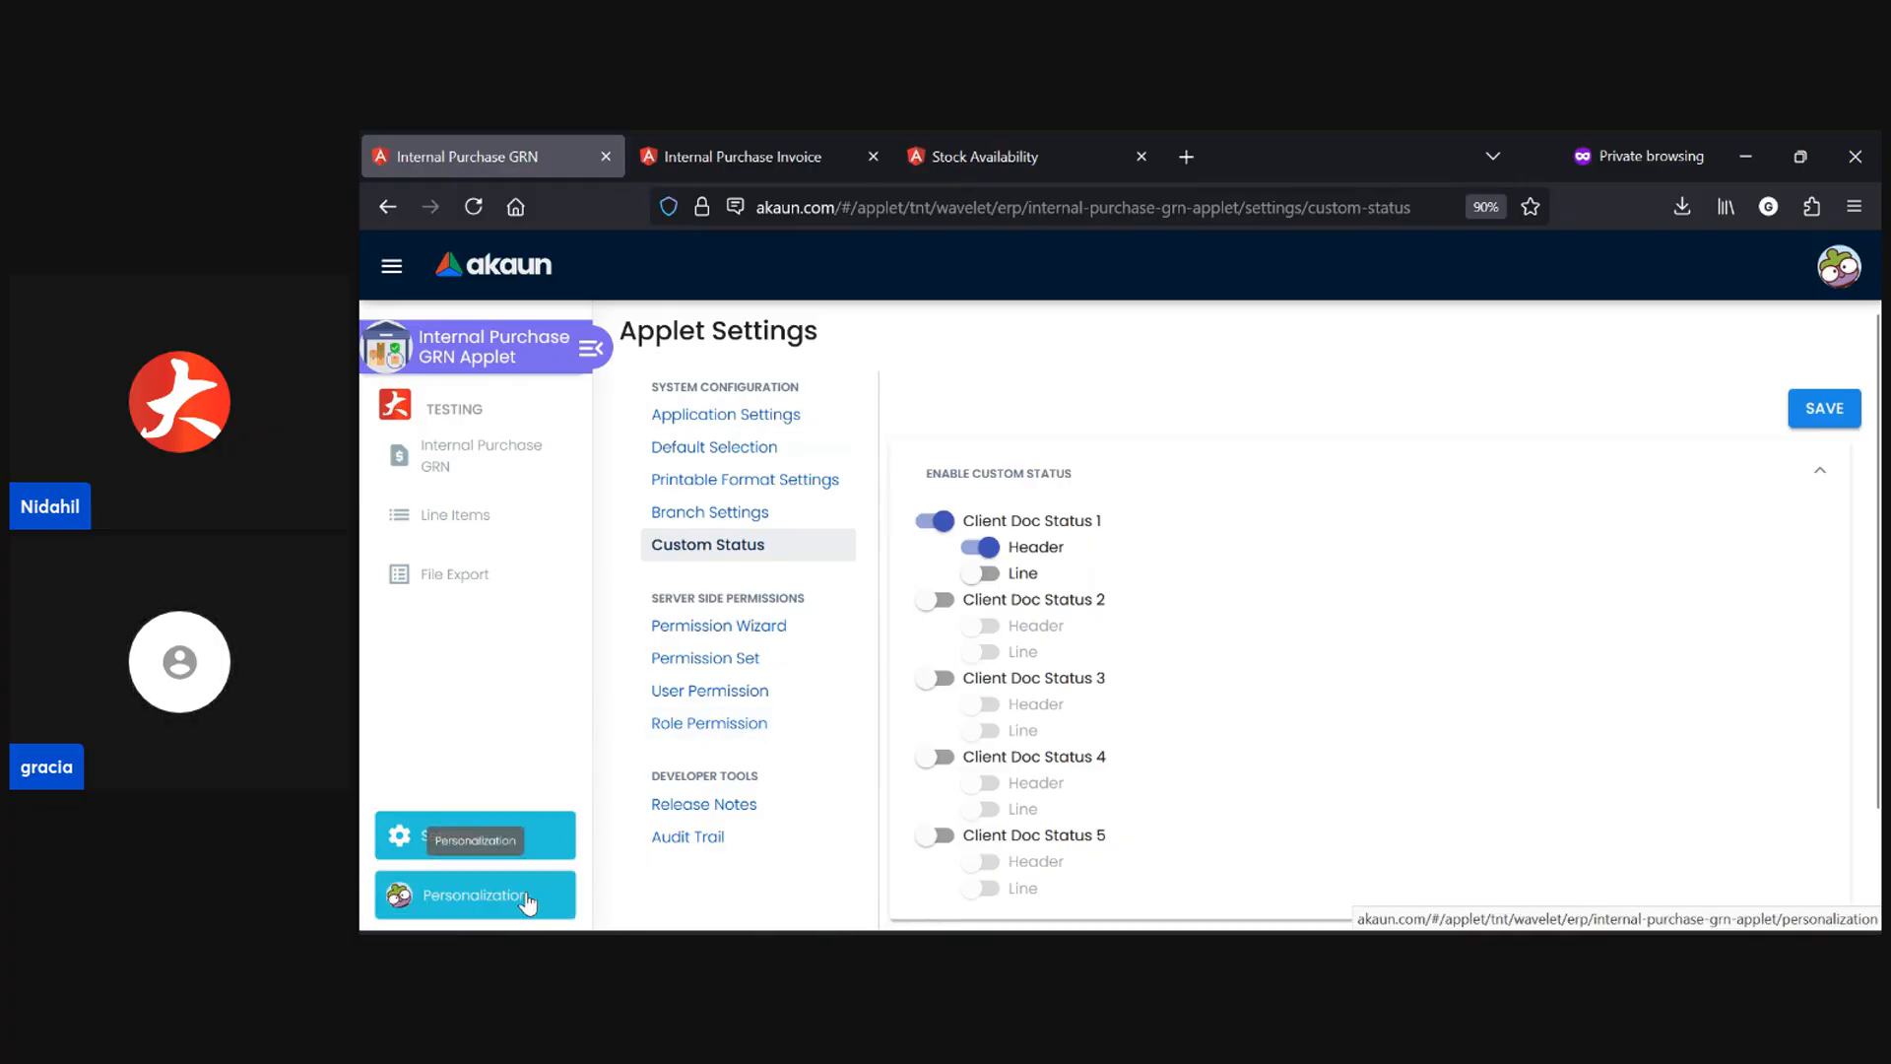
pyautogui.click(527, 899)
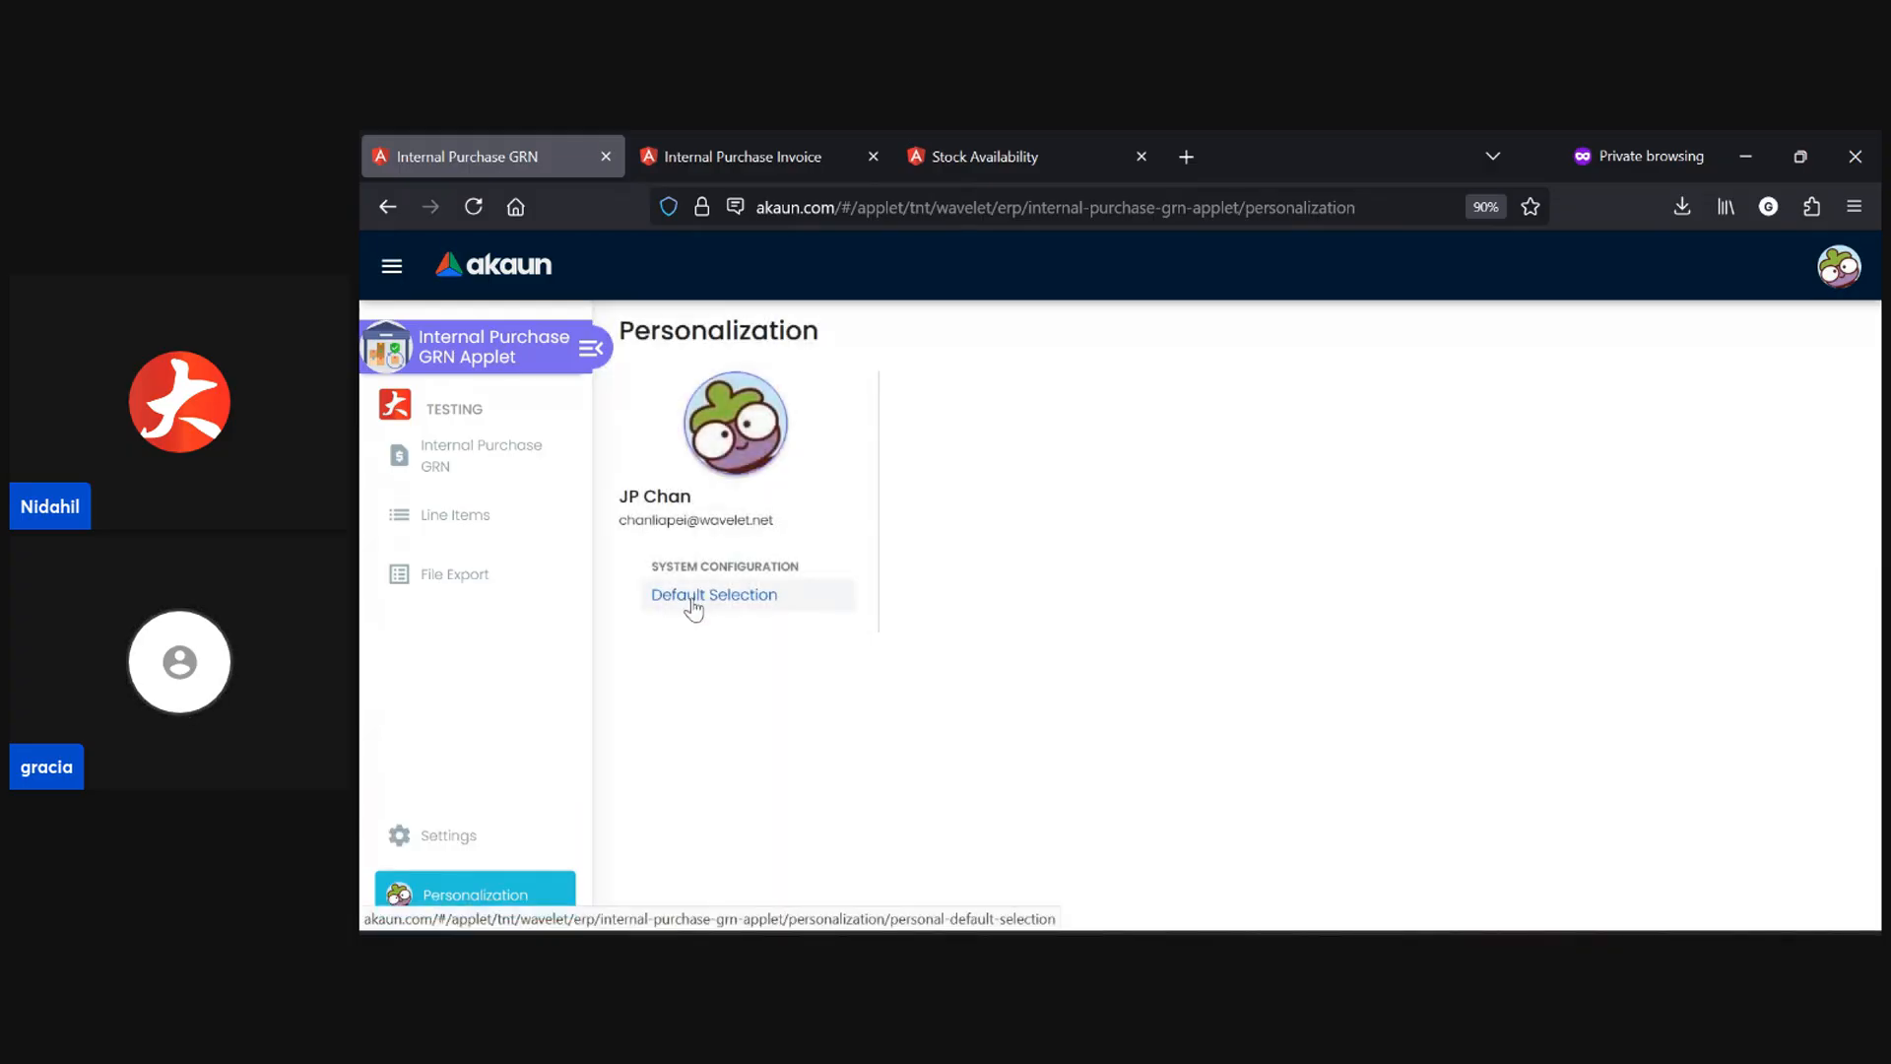
pyautogui.click(693, 598)
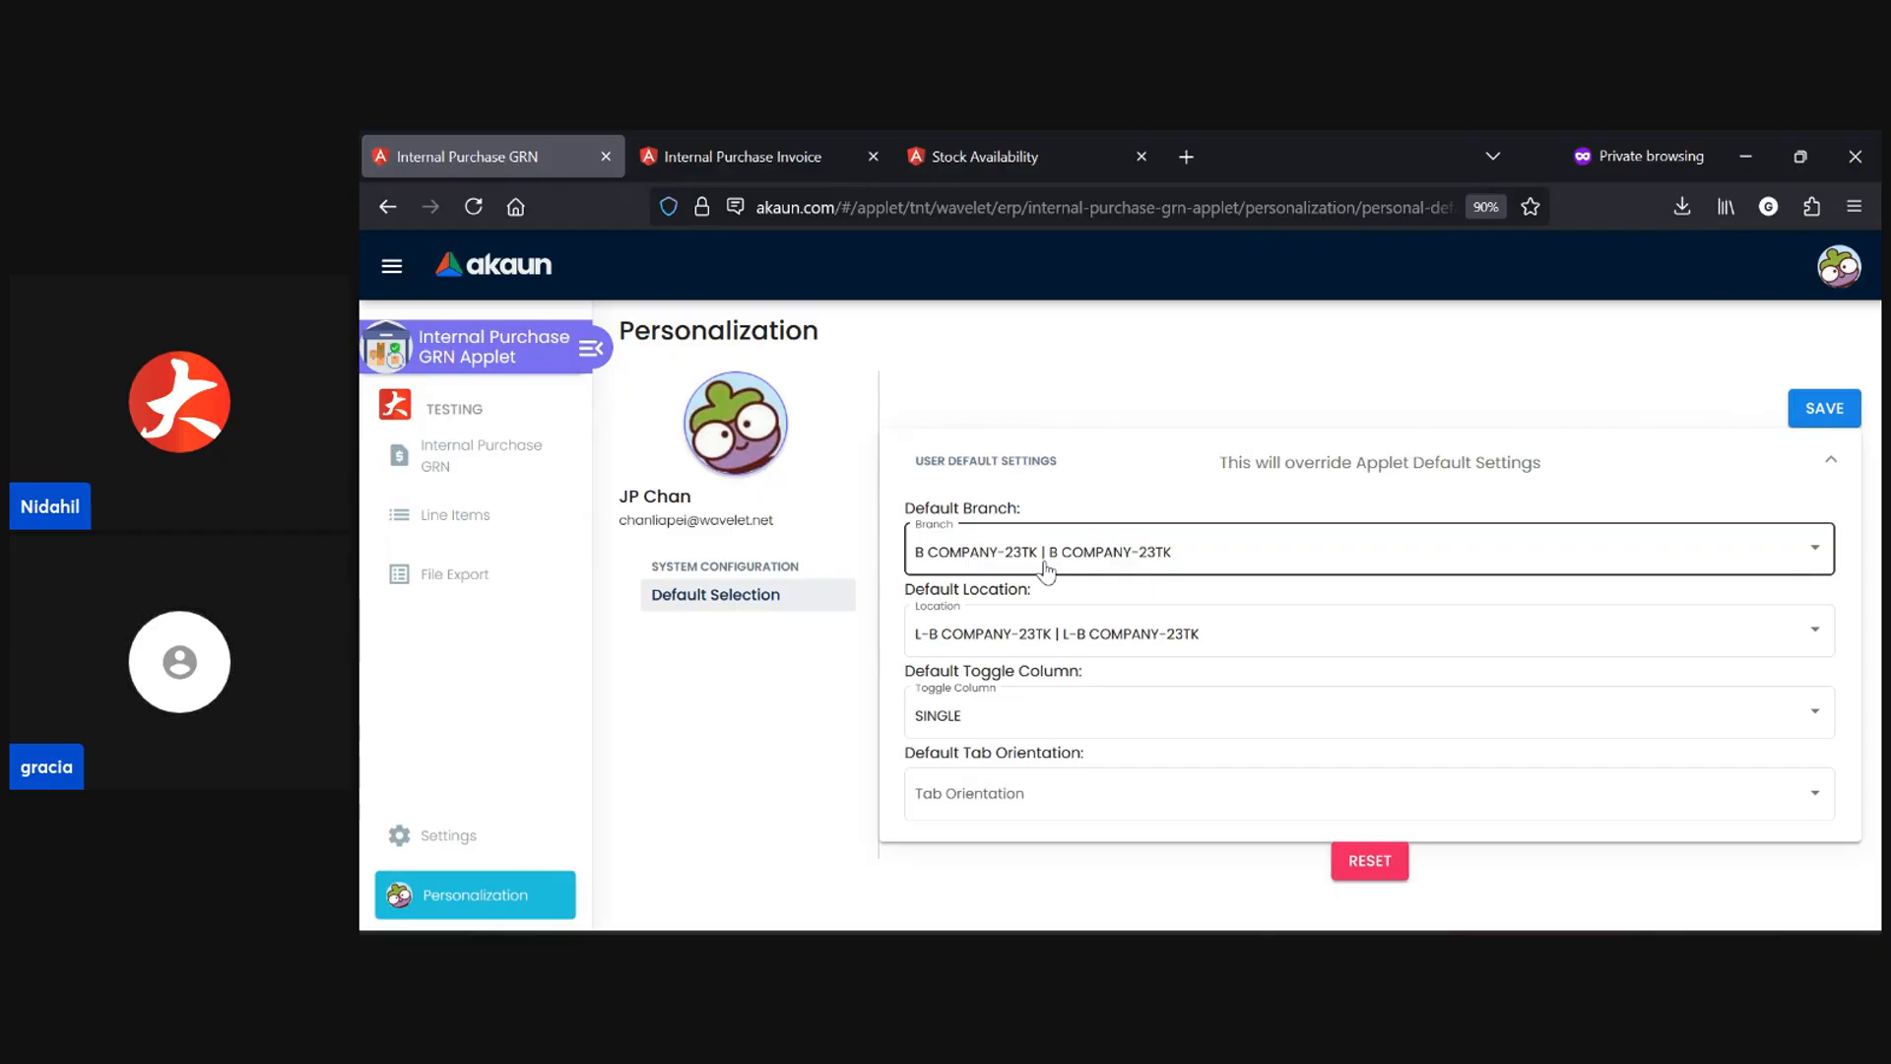
pyautogui.click(471, 838)
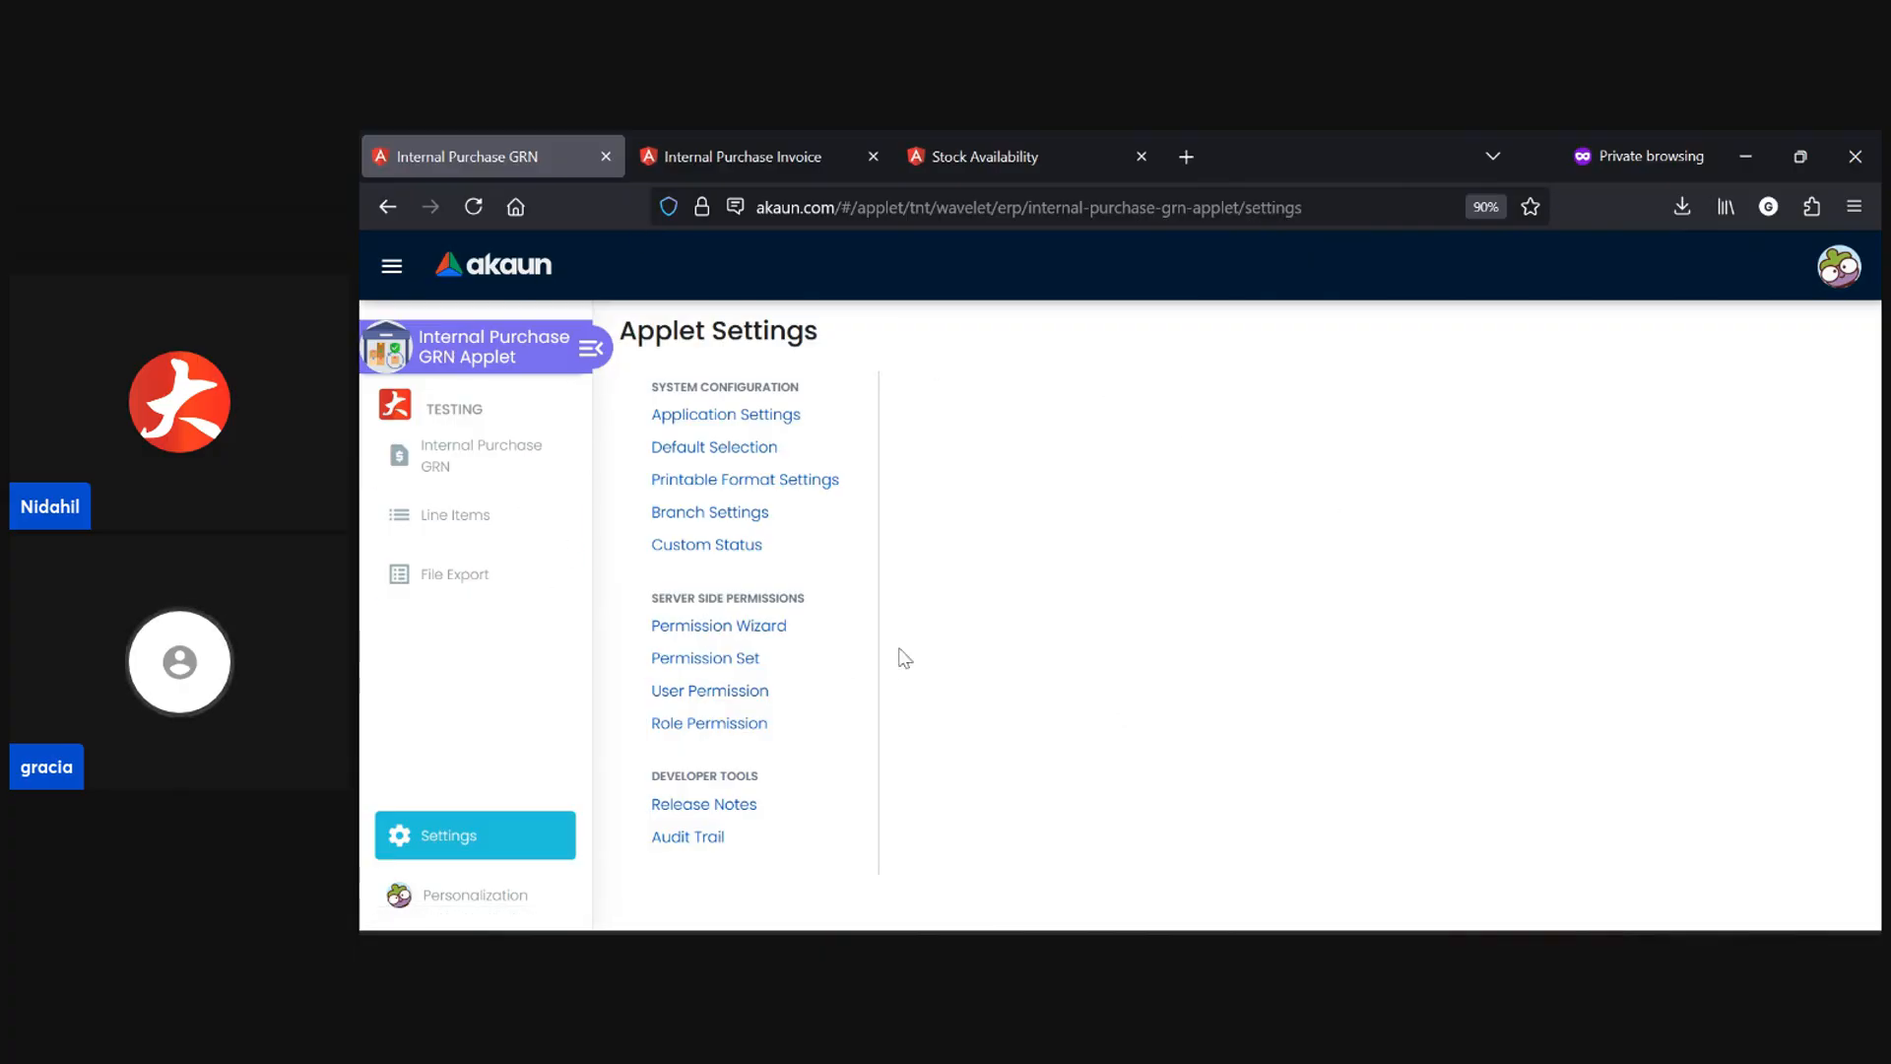
pyautogui.click(463, 894)
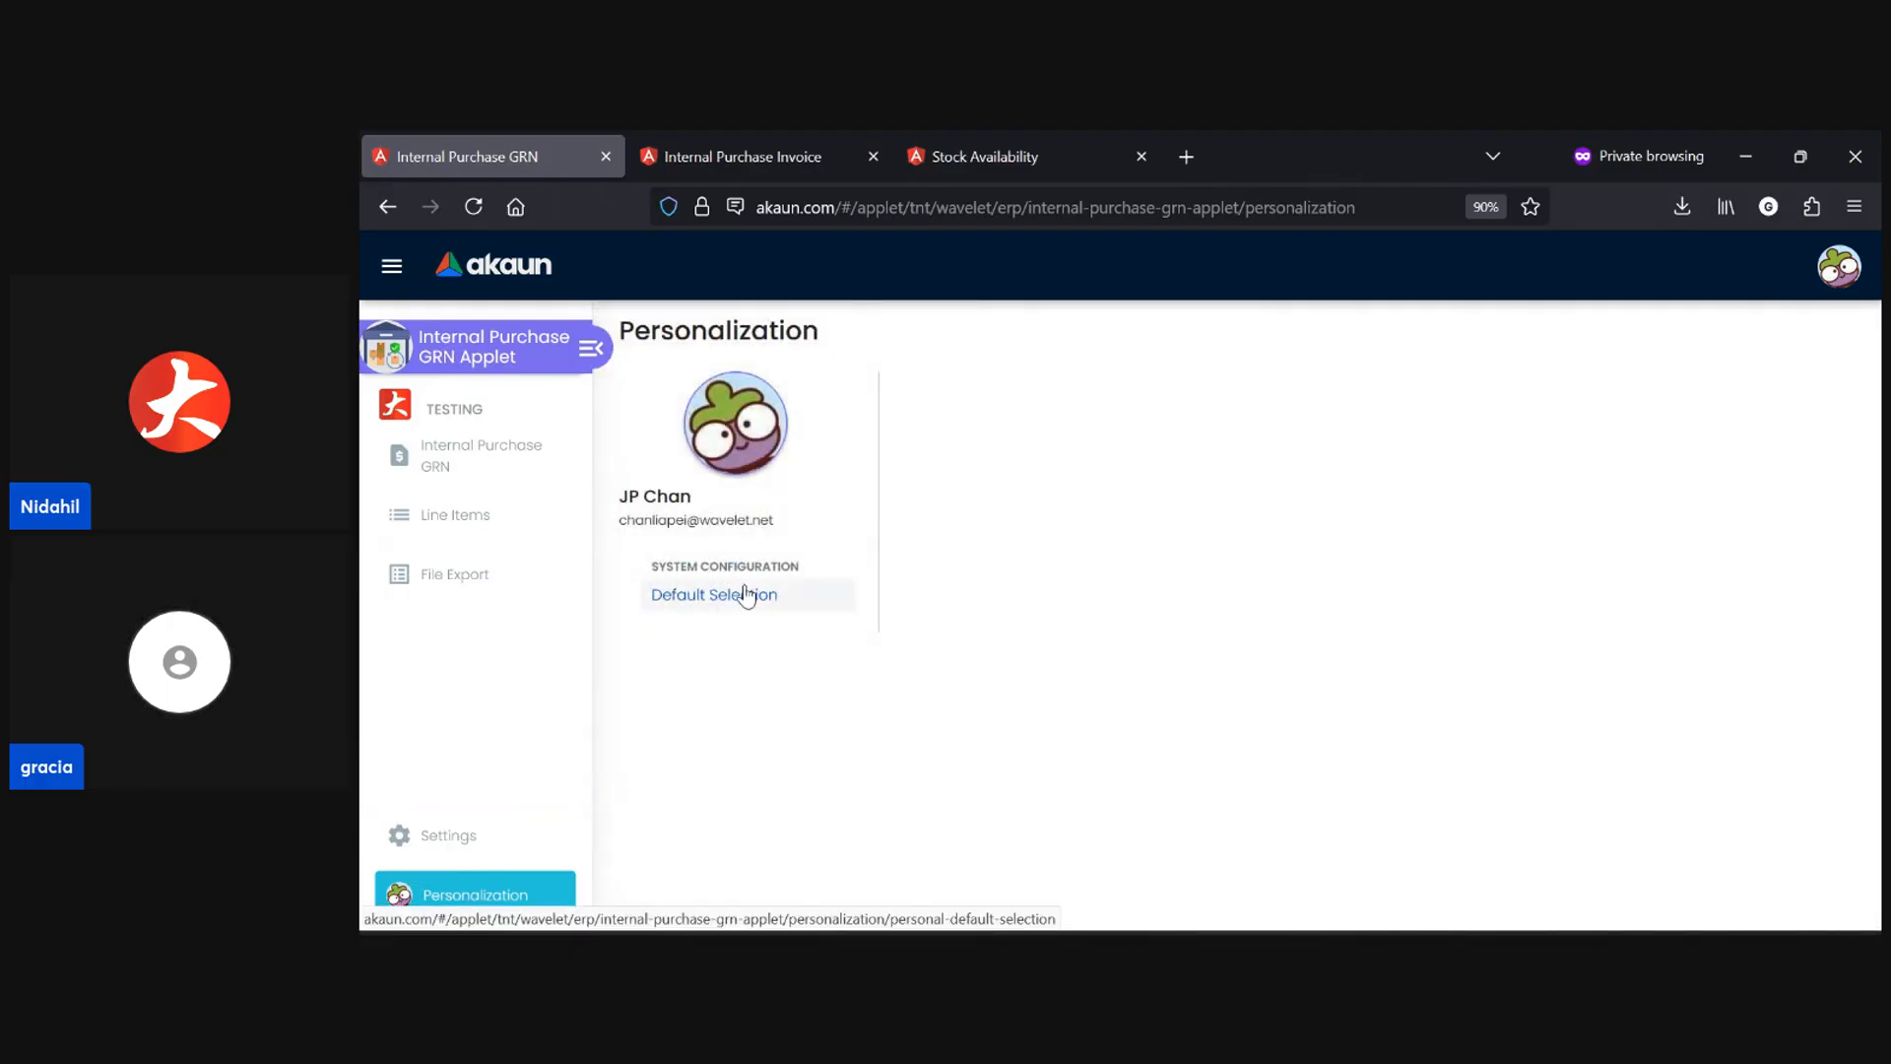
pyautogui.click(745, 594)
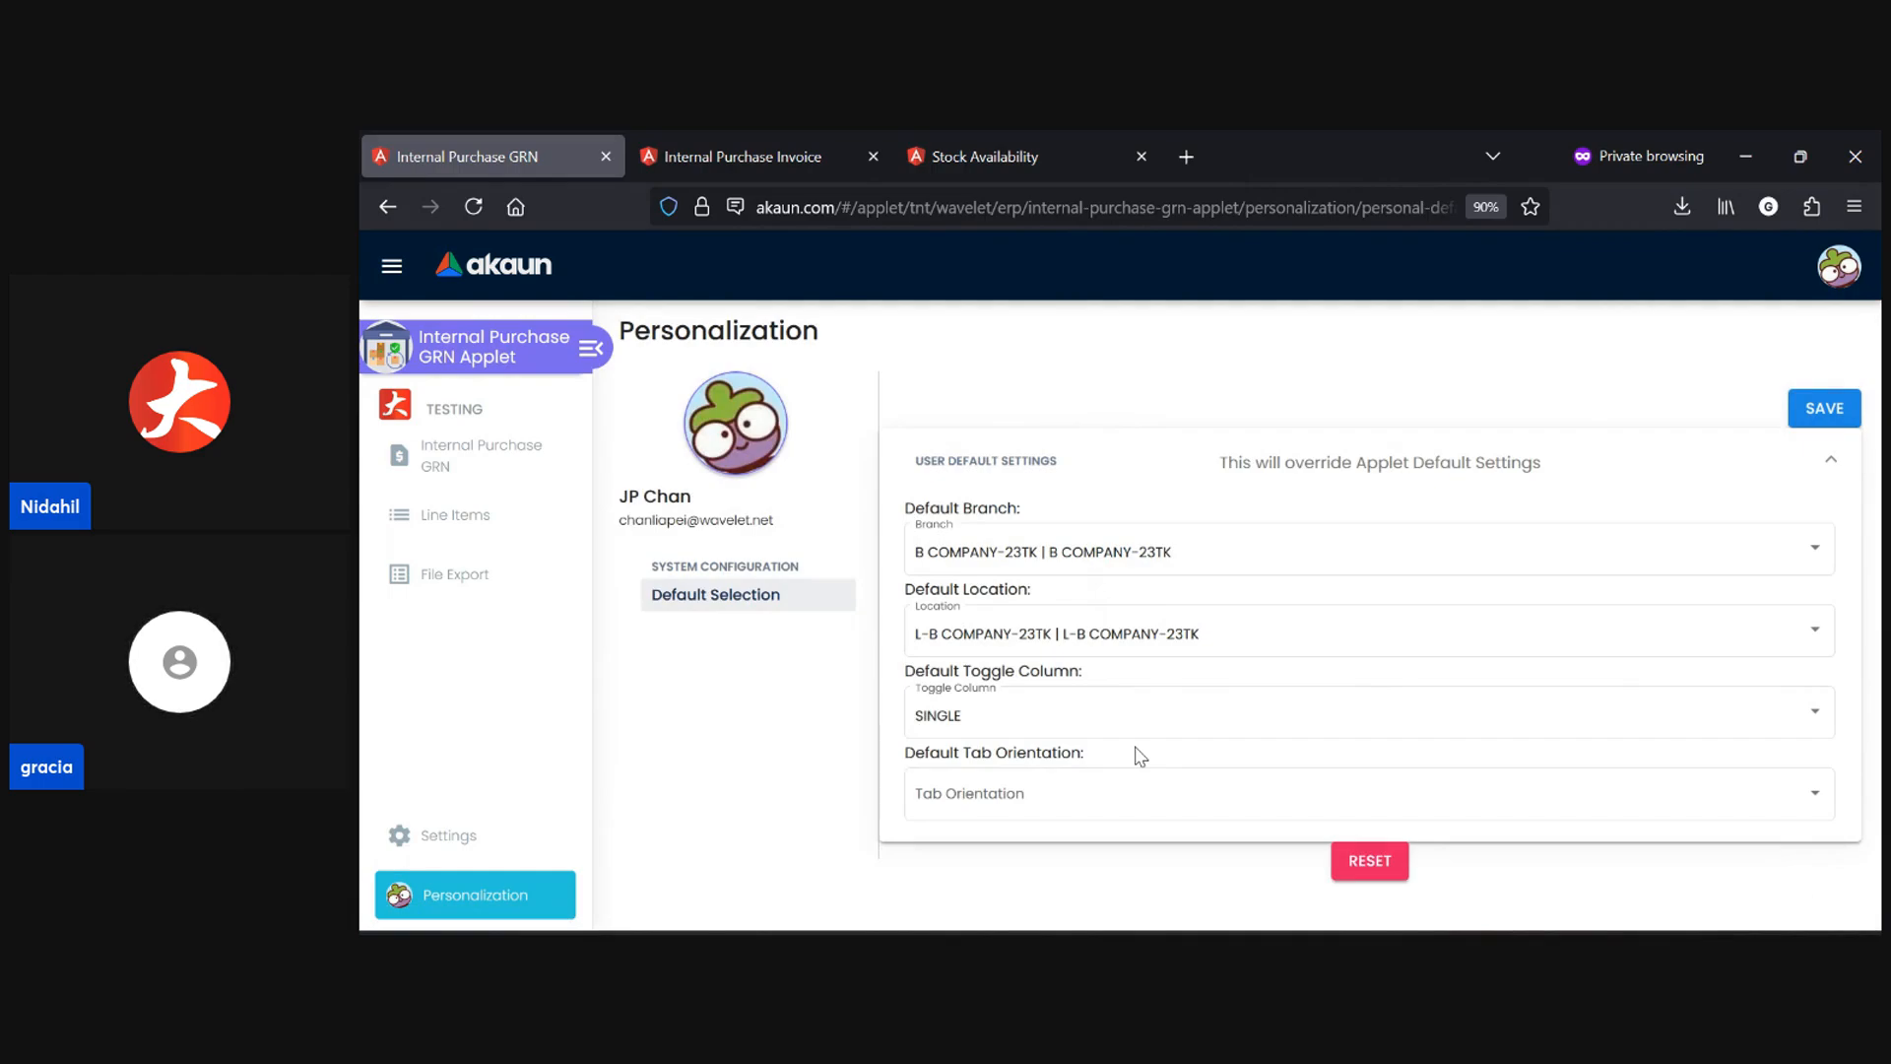
pyautogui.click(1003, 713)
# - Leave the new GRN form for the Purchase GRN Listing and look through the listing's columns across its full width
pyautogui.click(483, 465)
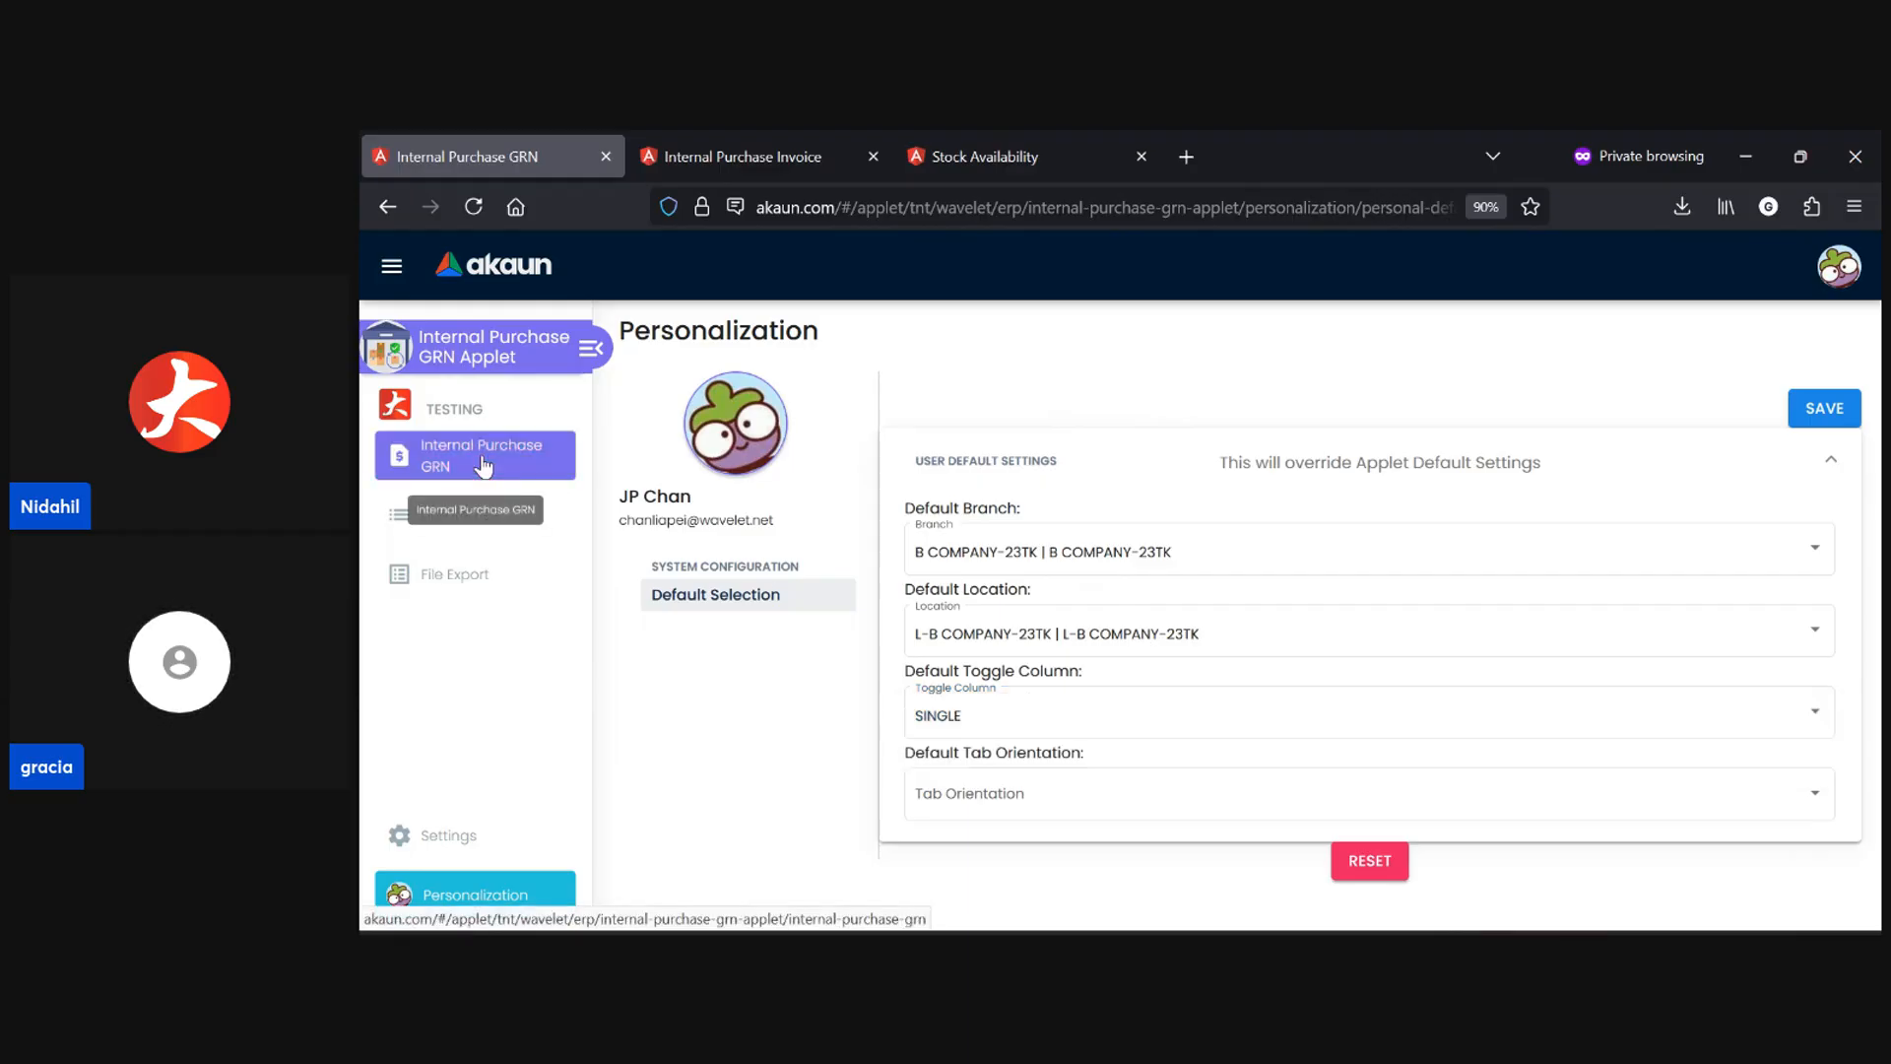
pyautogui.click(485, 471)
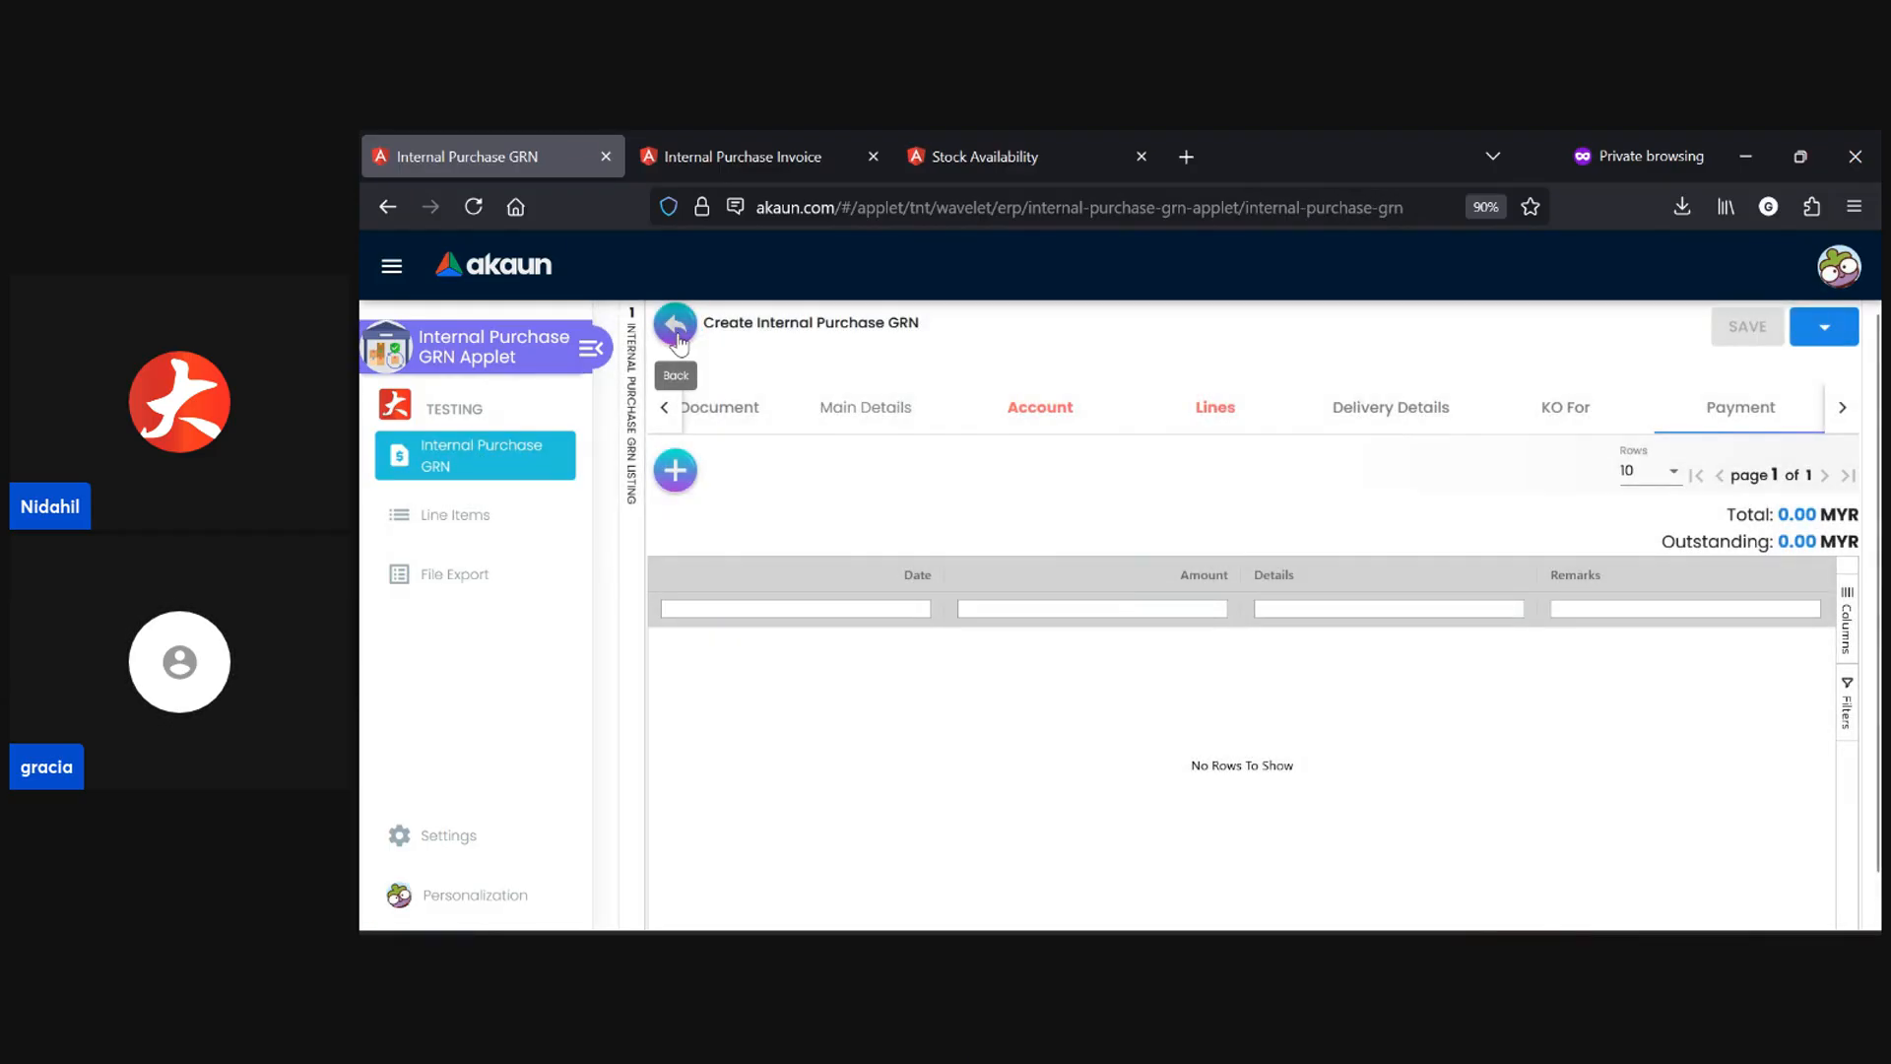
pyautogui.click(676, 325)
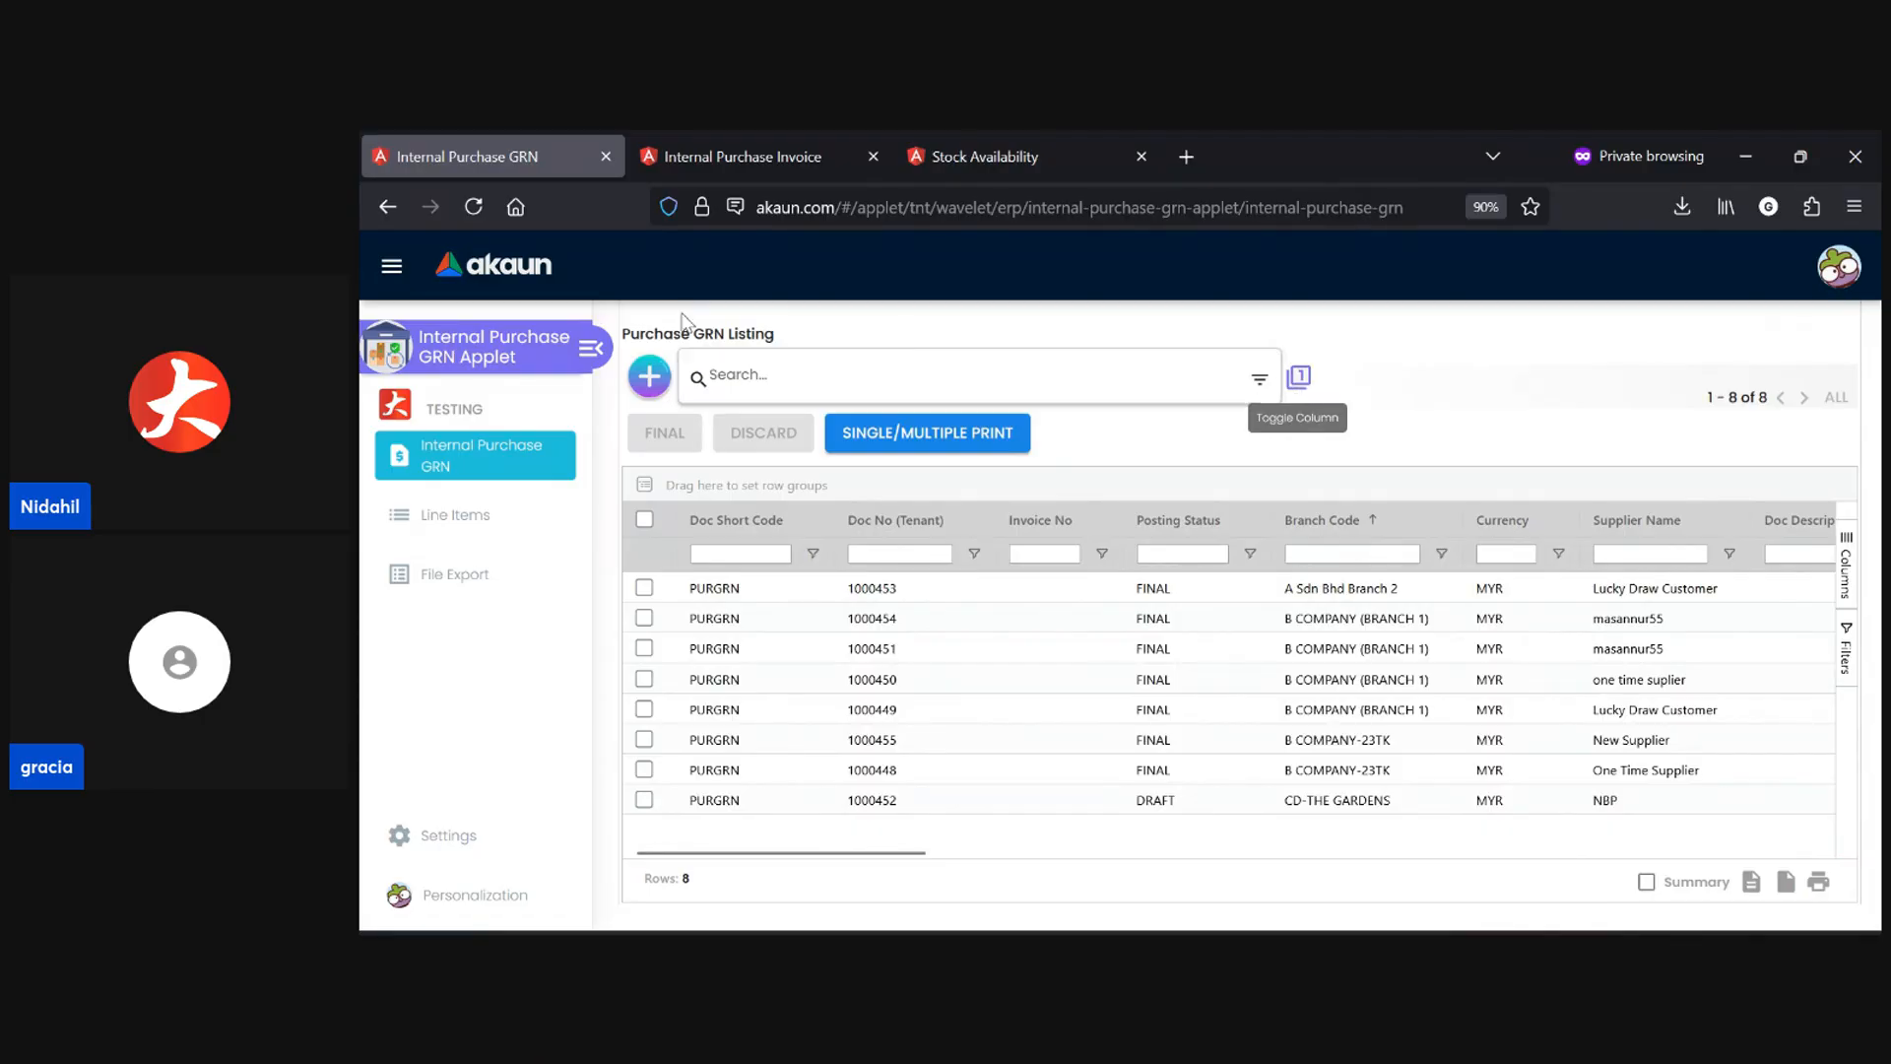
pyautogui.click(591, 349)
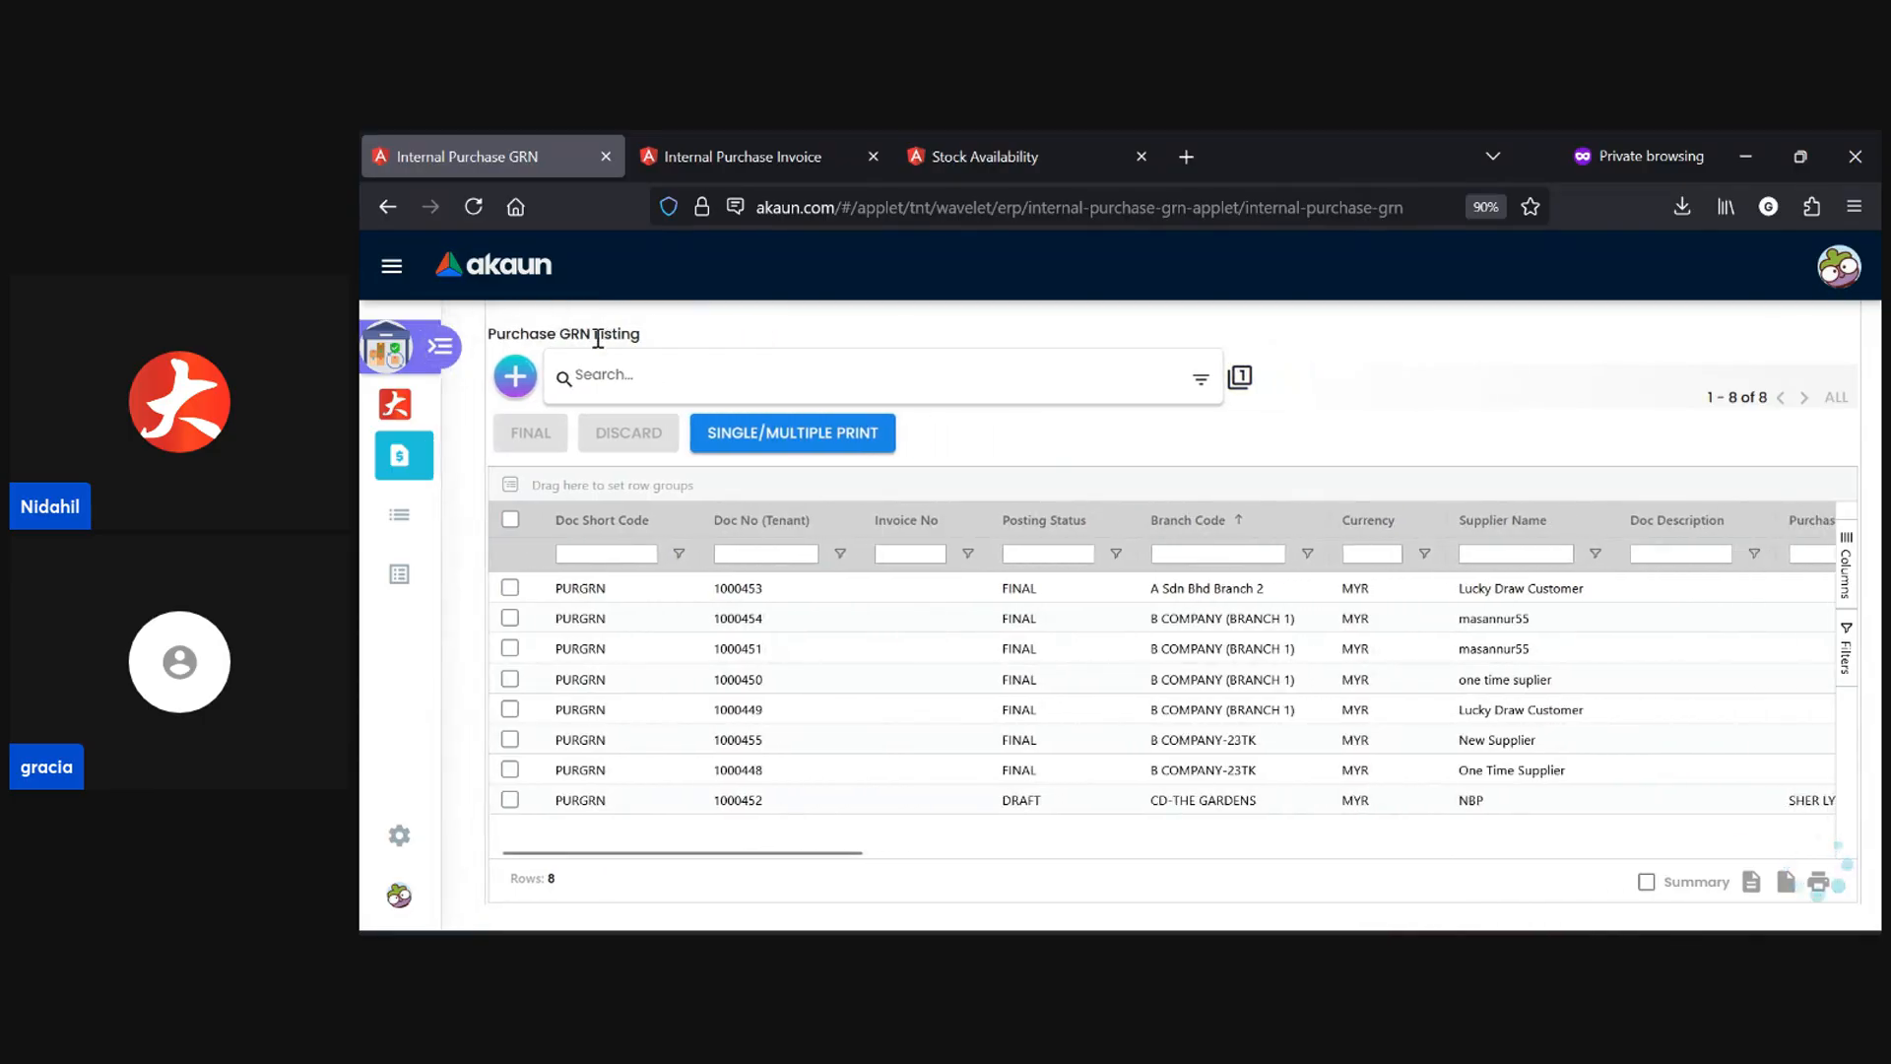
pyautogui.moveTo(760, 853); pyautogui.dragTo(1769, 894)
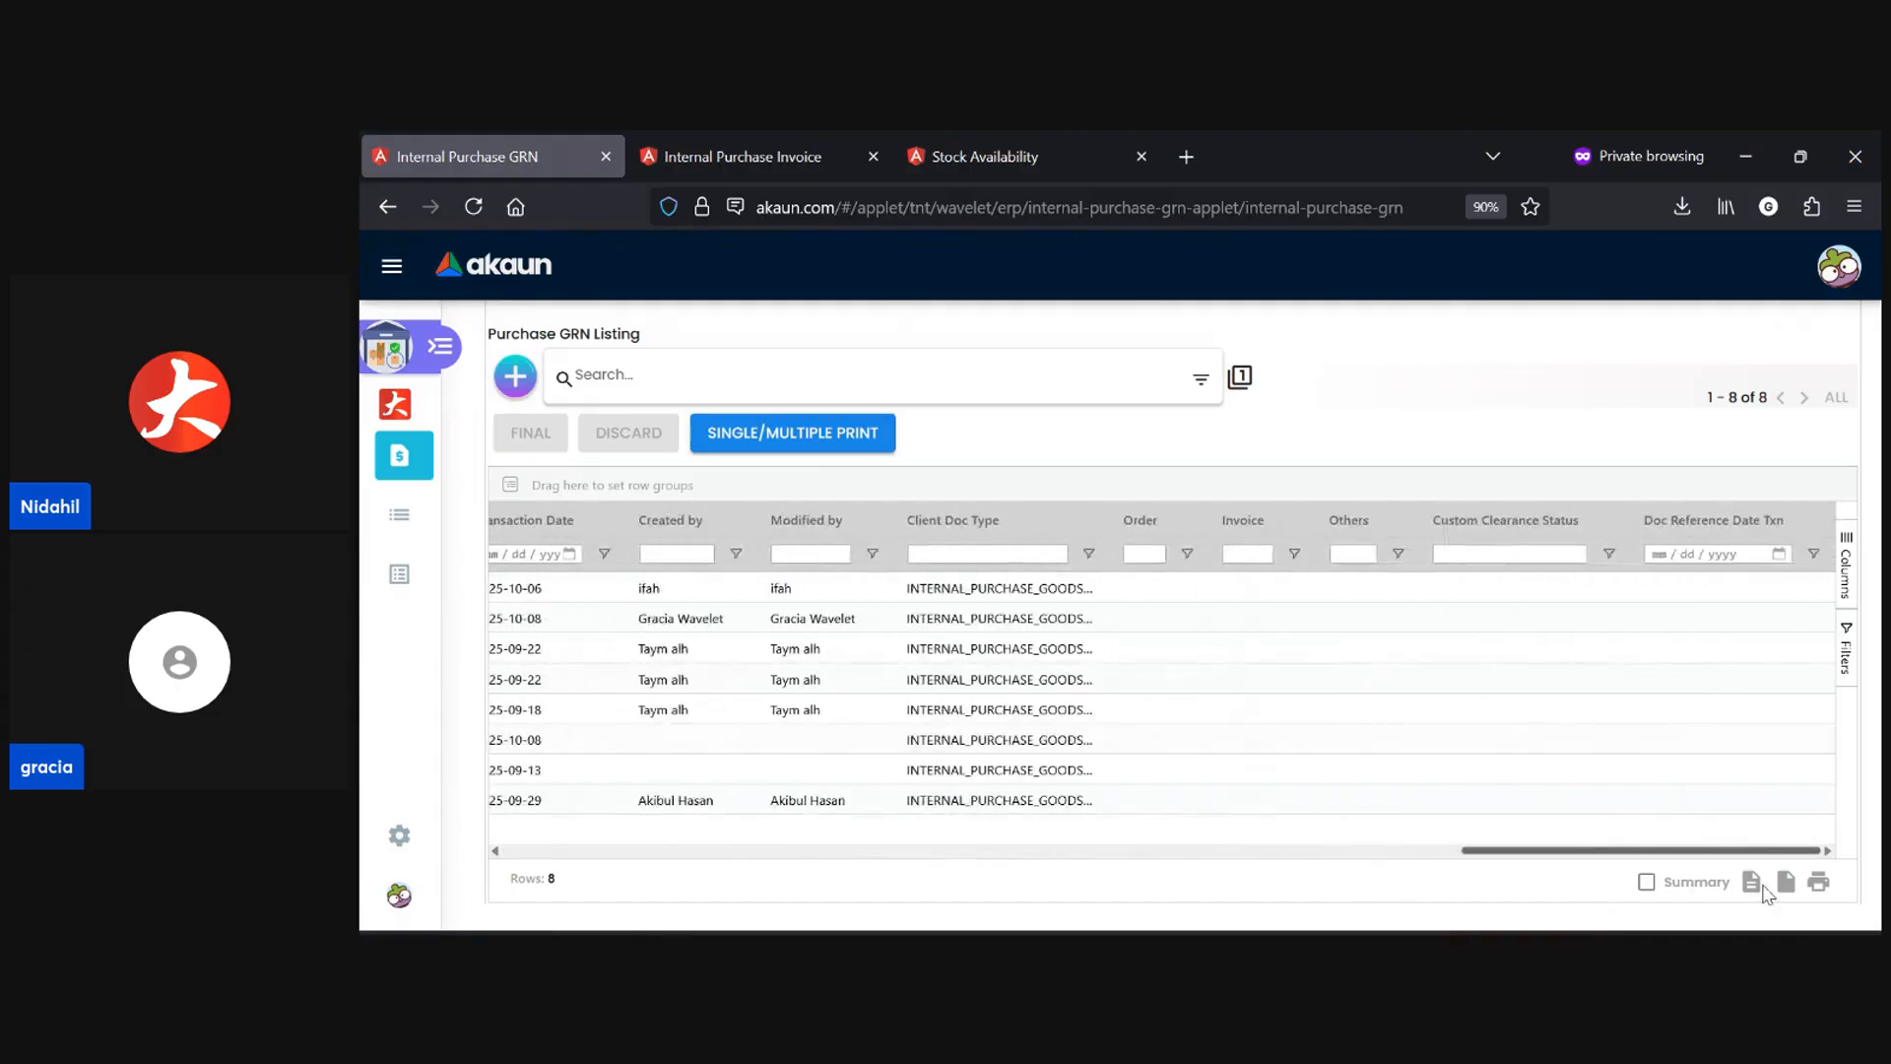
pyautogui.click(446, 345)
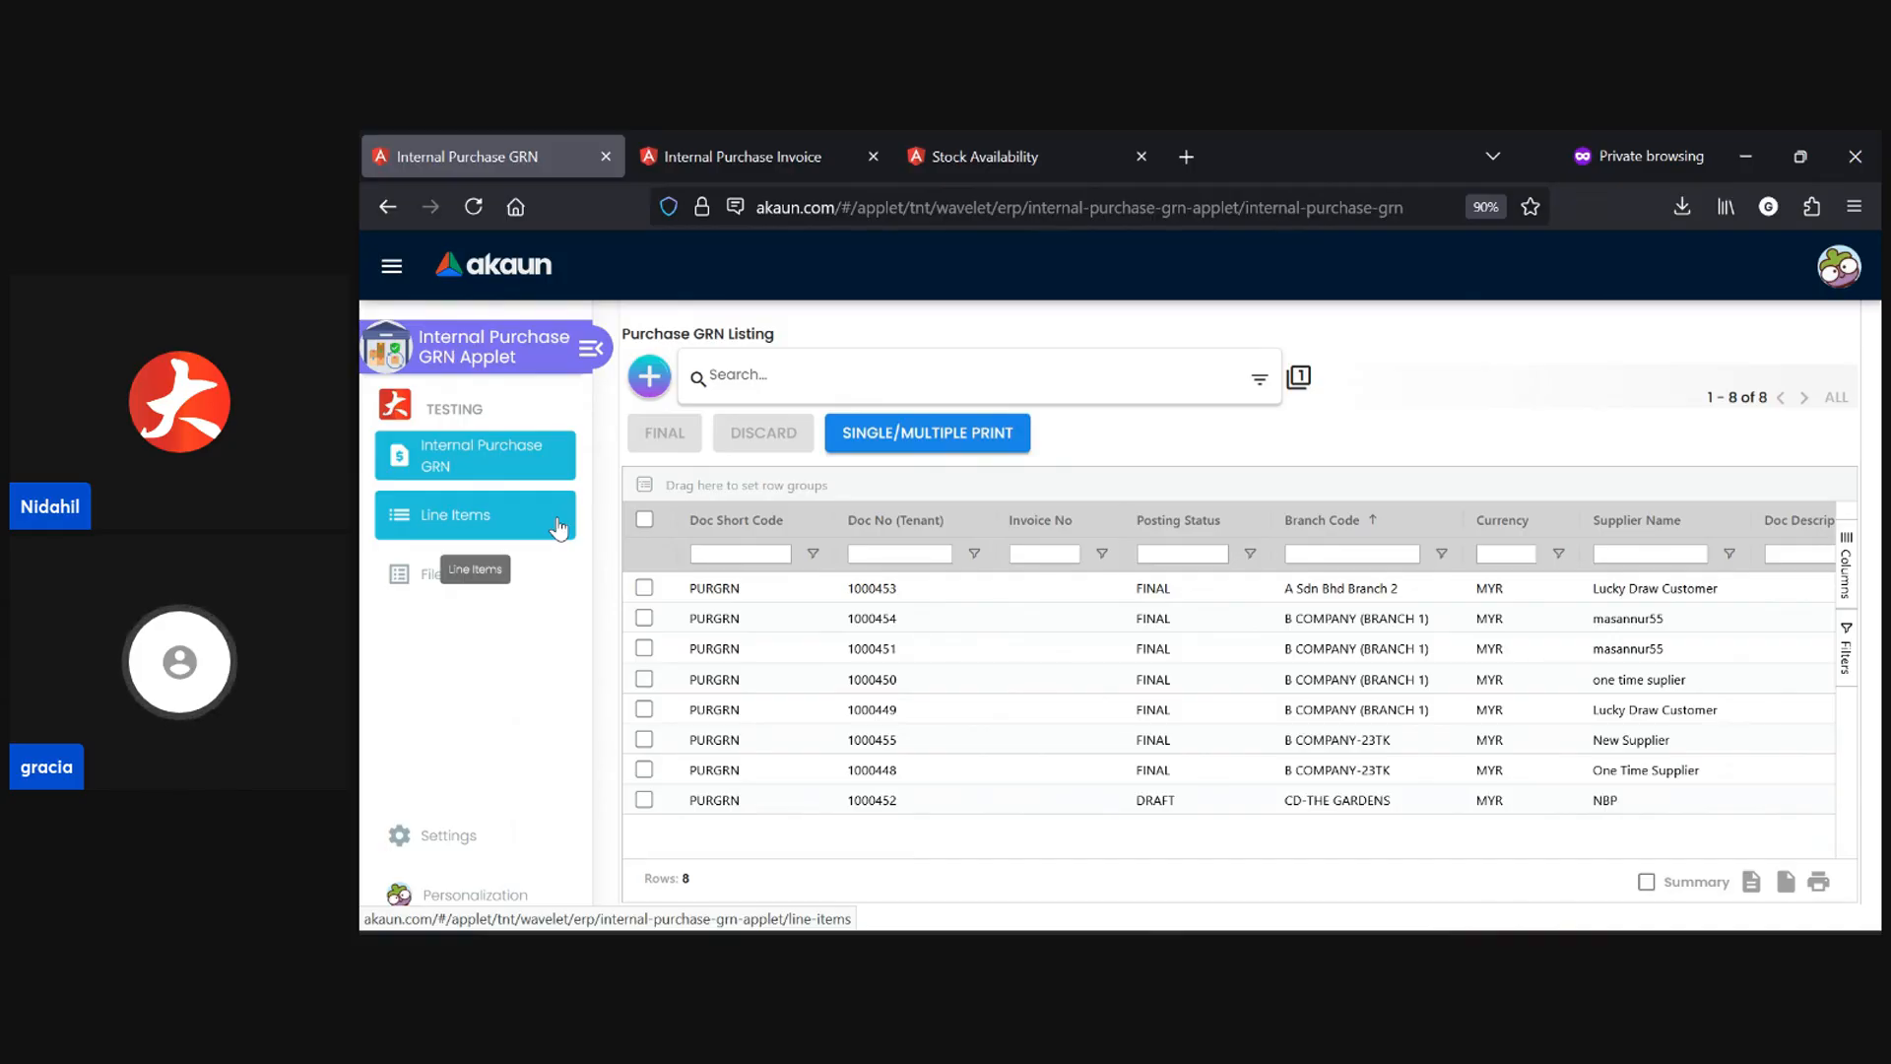
# - Look at the Internal Purchase Invoice listing, and compare it with the quantity, amount and date columns of the Purchase GRN Listing
pyautogui.click(797, 138)
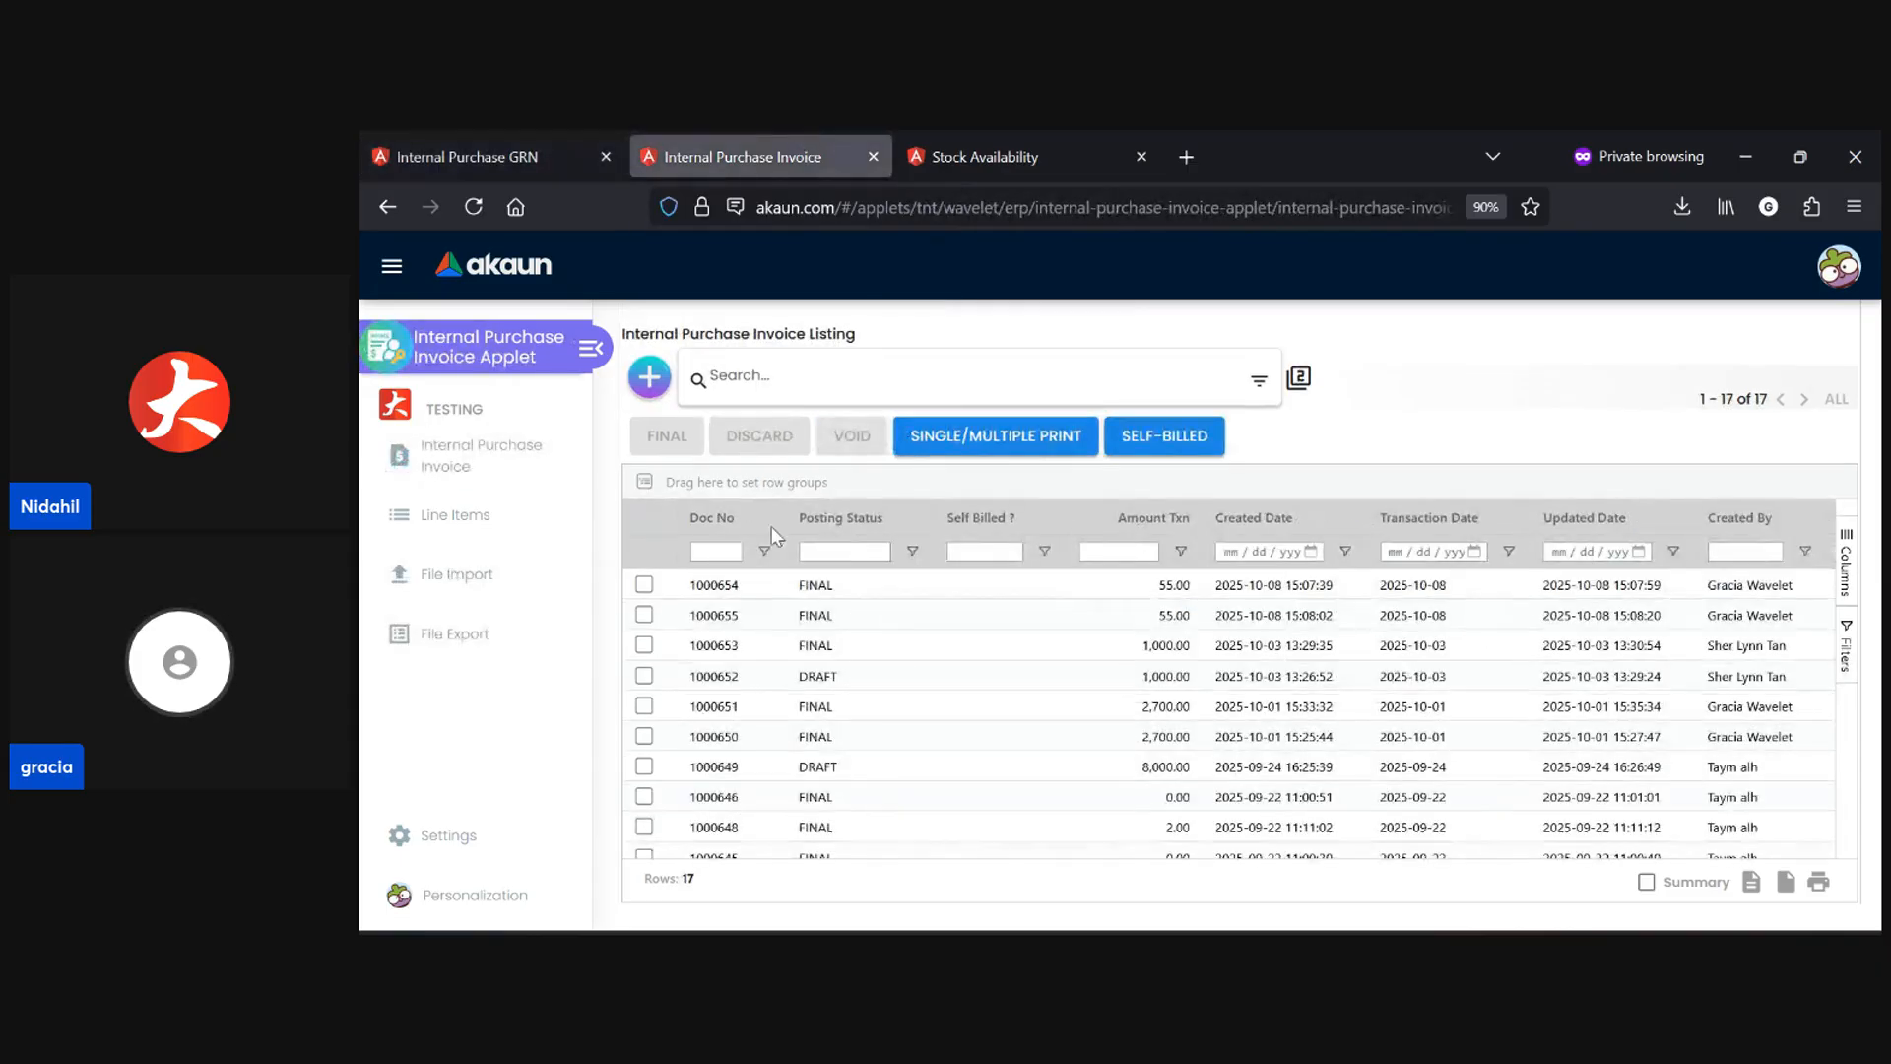
pyautogui.click(530, 133)
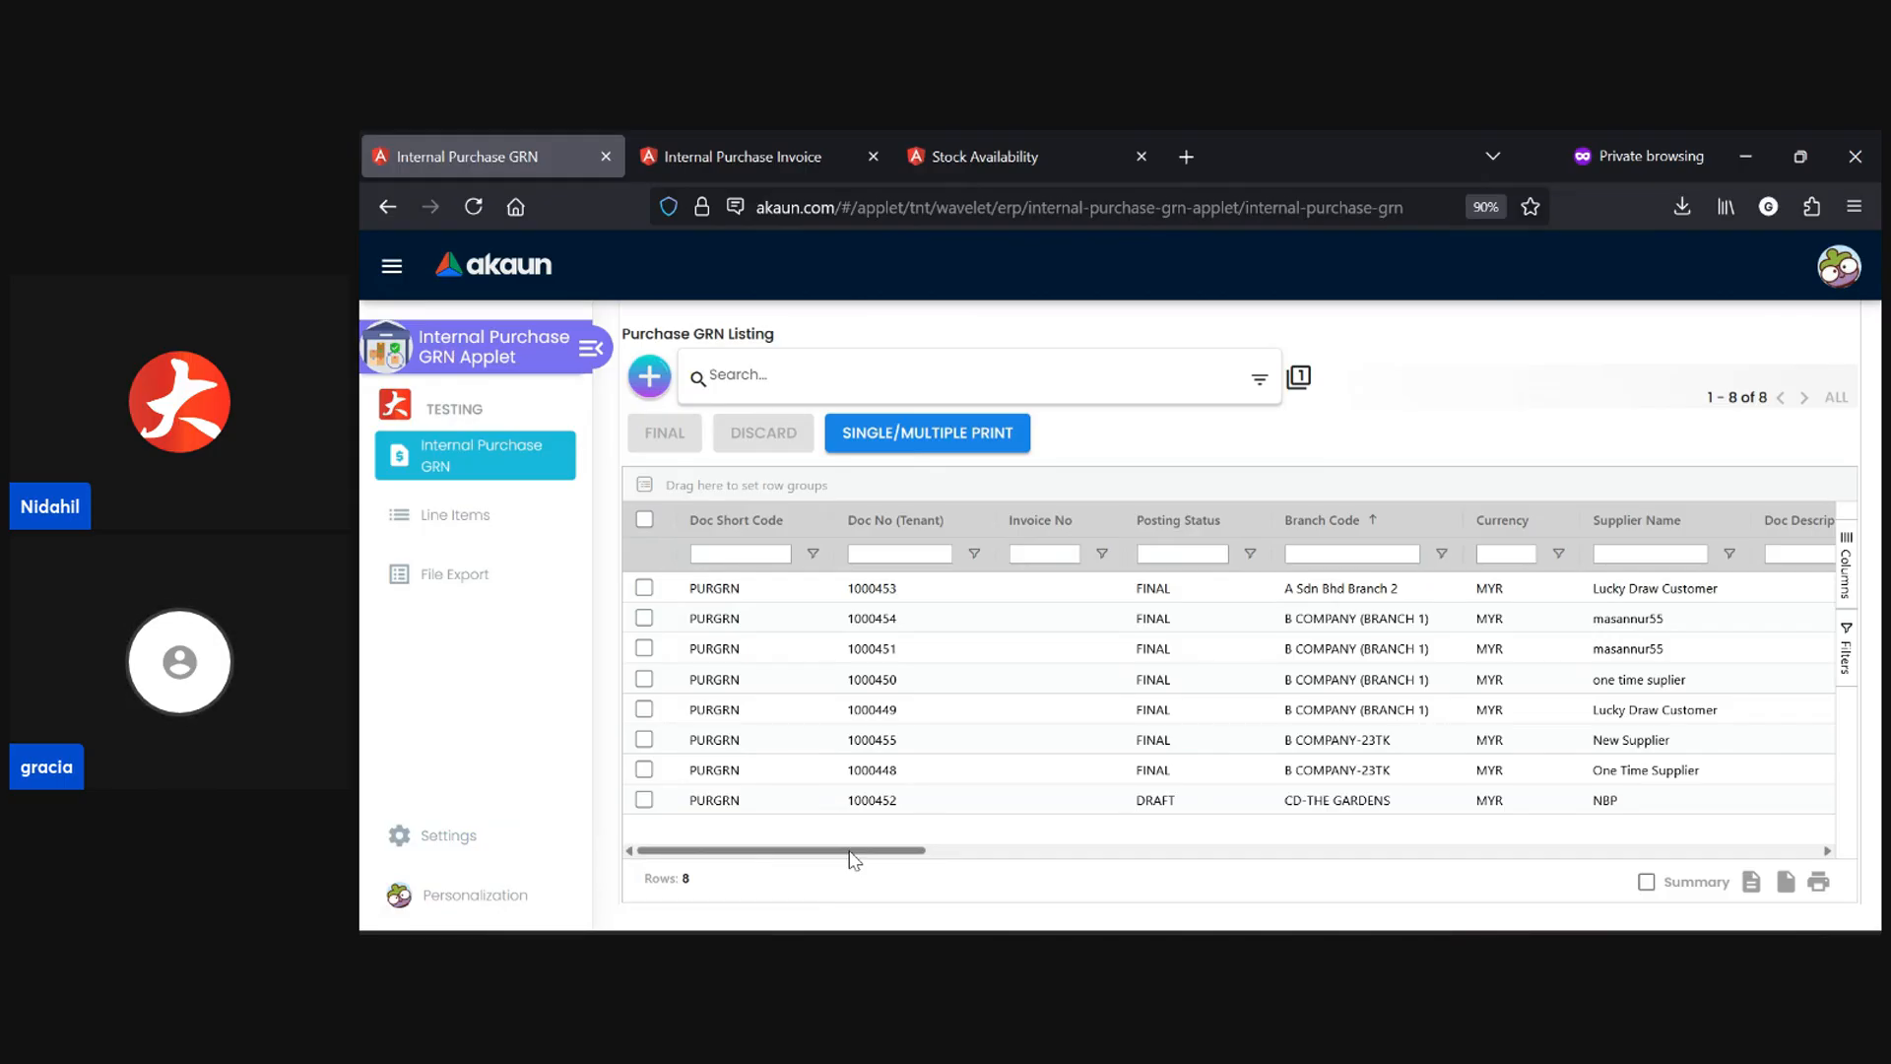
pyautogui.moveTo(850, 853); pyautogui.dragTo(1364, 854)
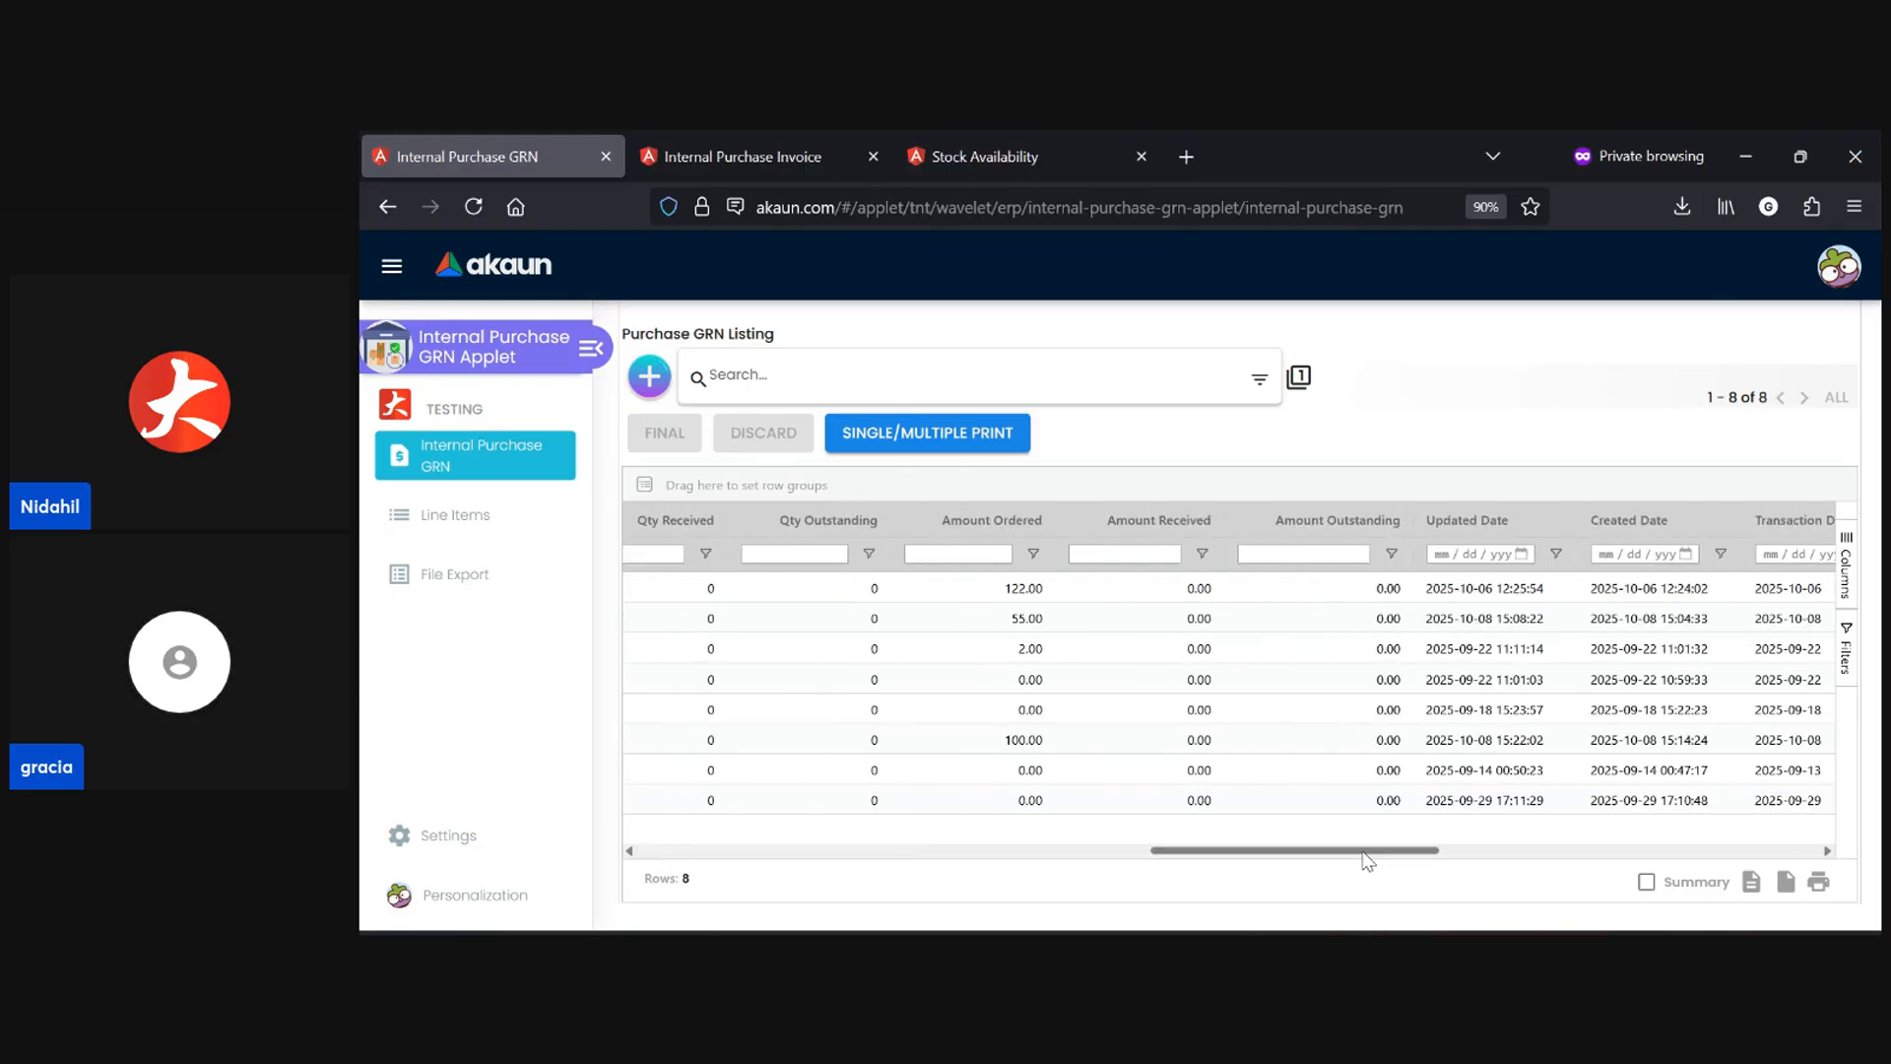